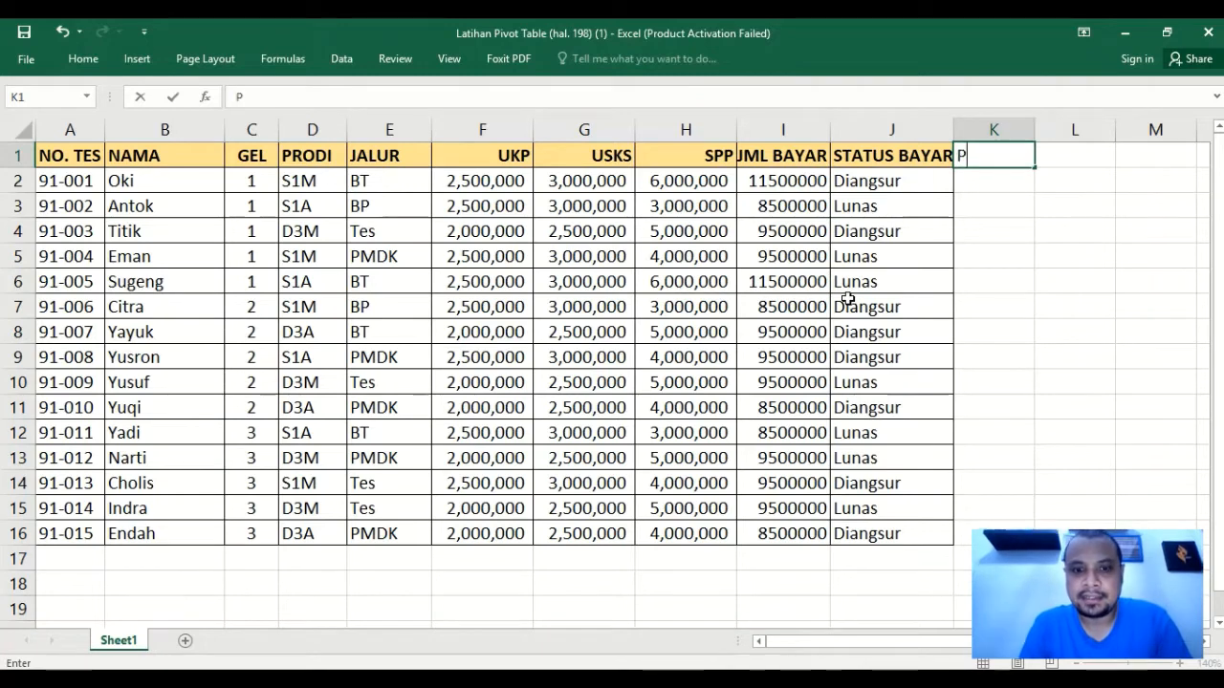
Enter the header POTONGAN in K1 and widen column K to fit it.
key("Return")
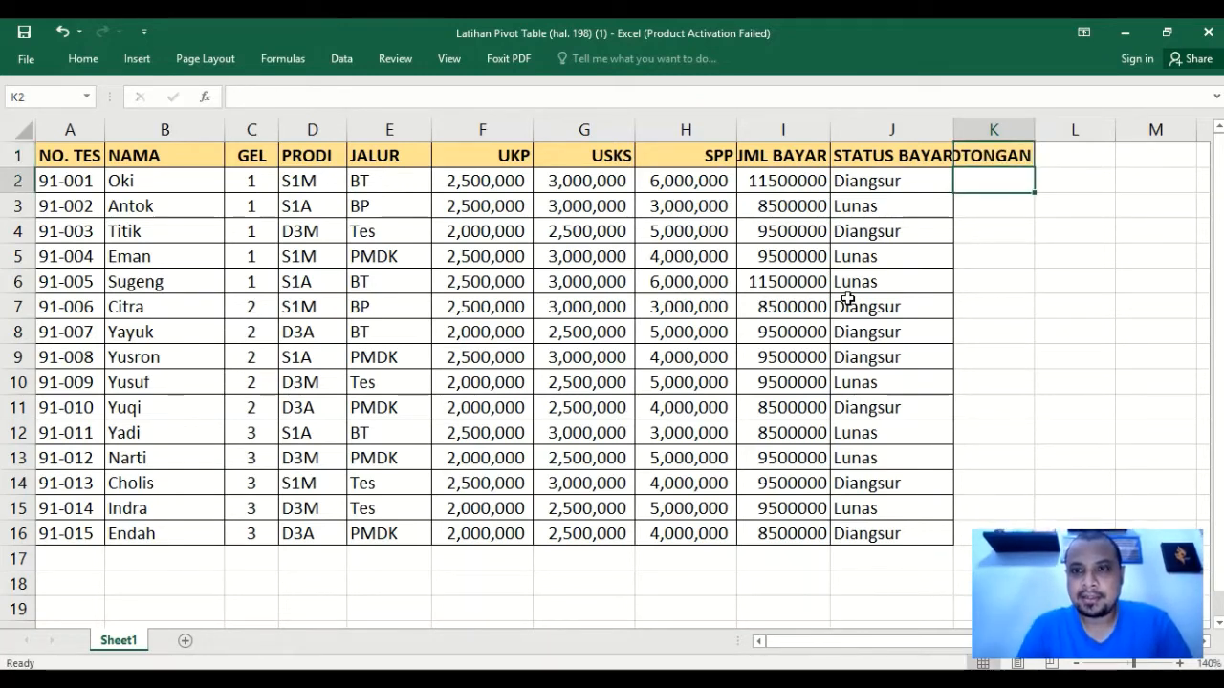
left_click_drag(1036, 130, 1062, 131)
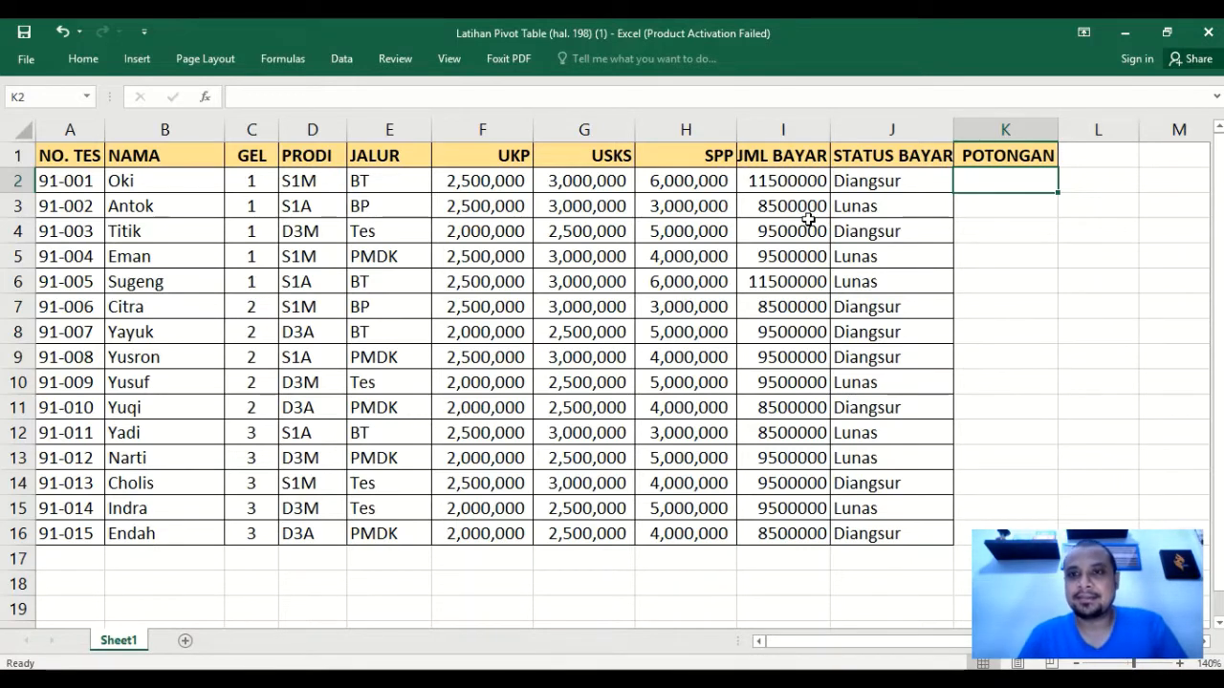
Enter =IF(J2="Lunas",I2*10%,0) in K2 to calculate the 10% discount for fully paid rows.
type("=IF(")
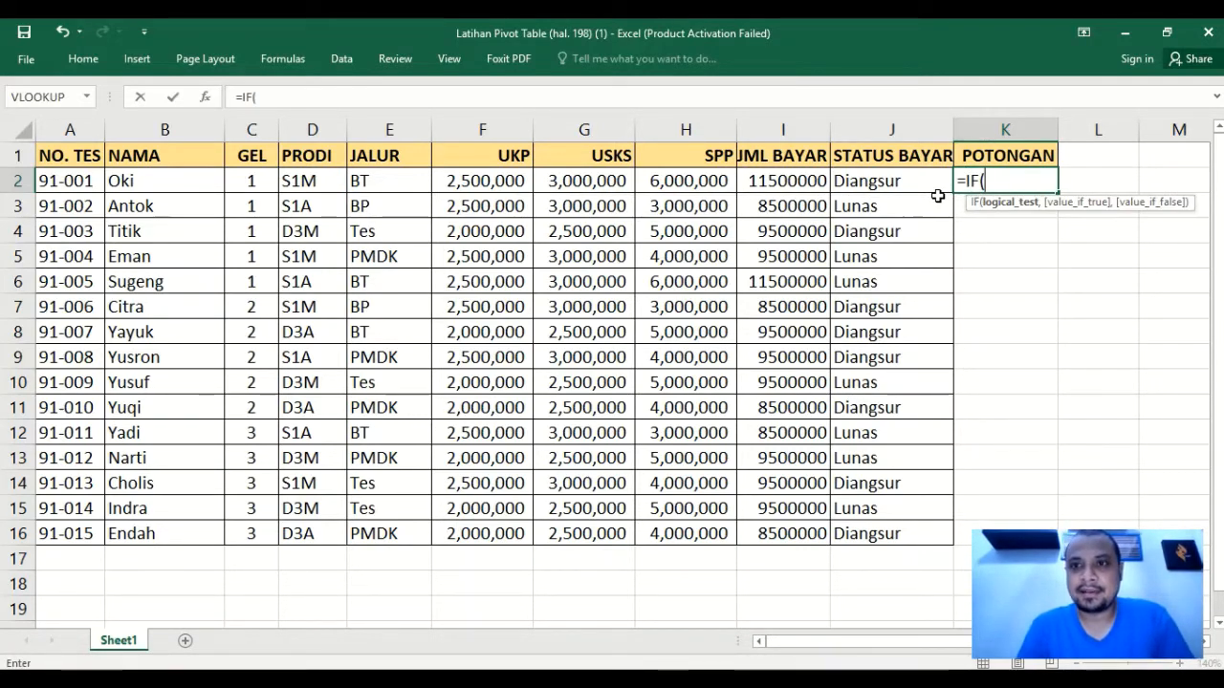
left_click(937, 189)
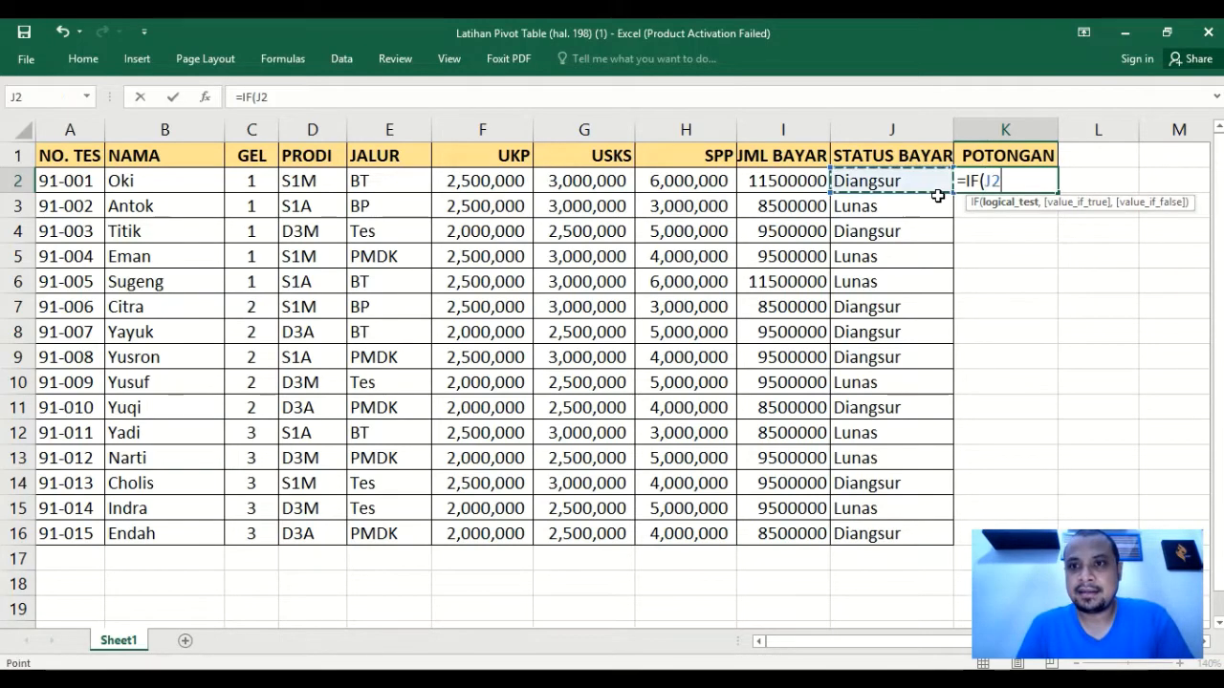
type("=")
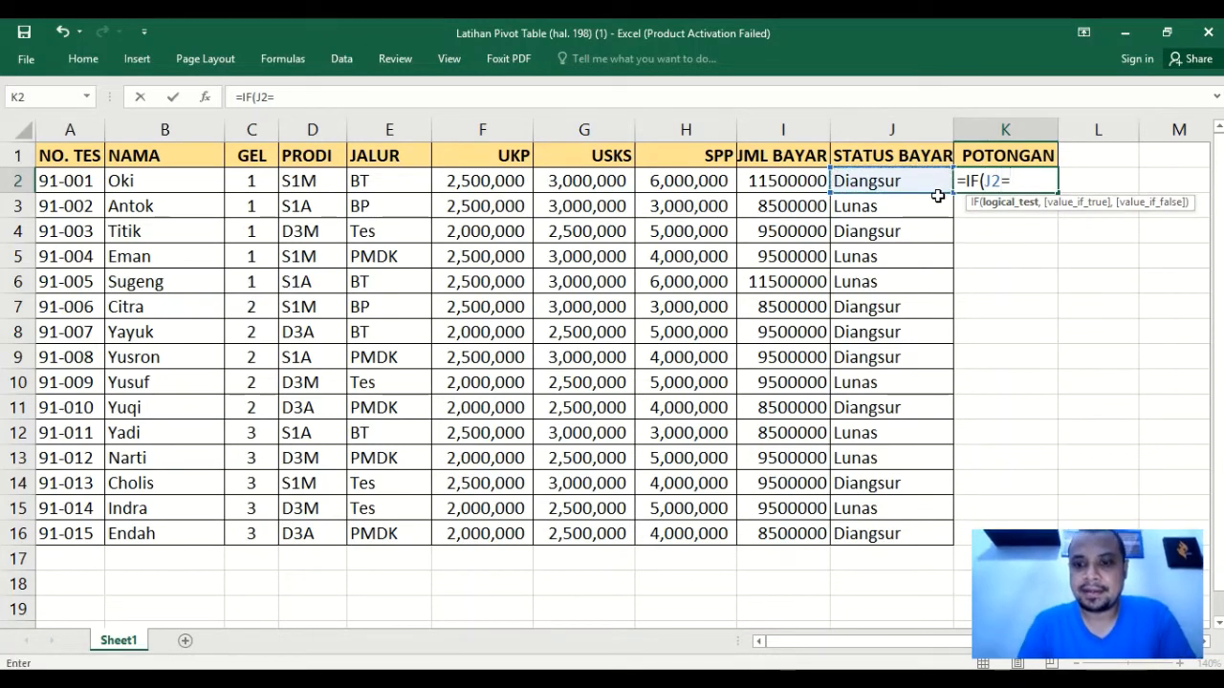
type("\"Lunas\",")
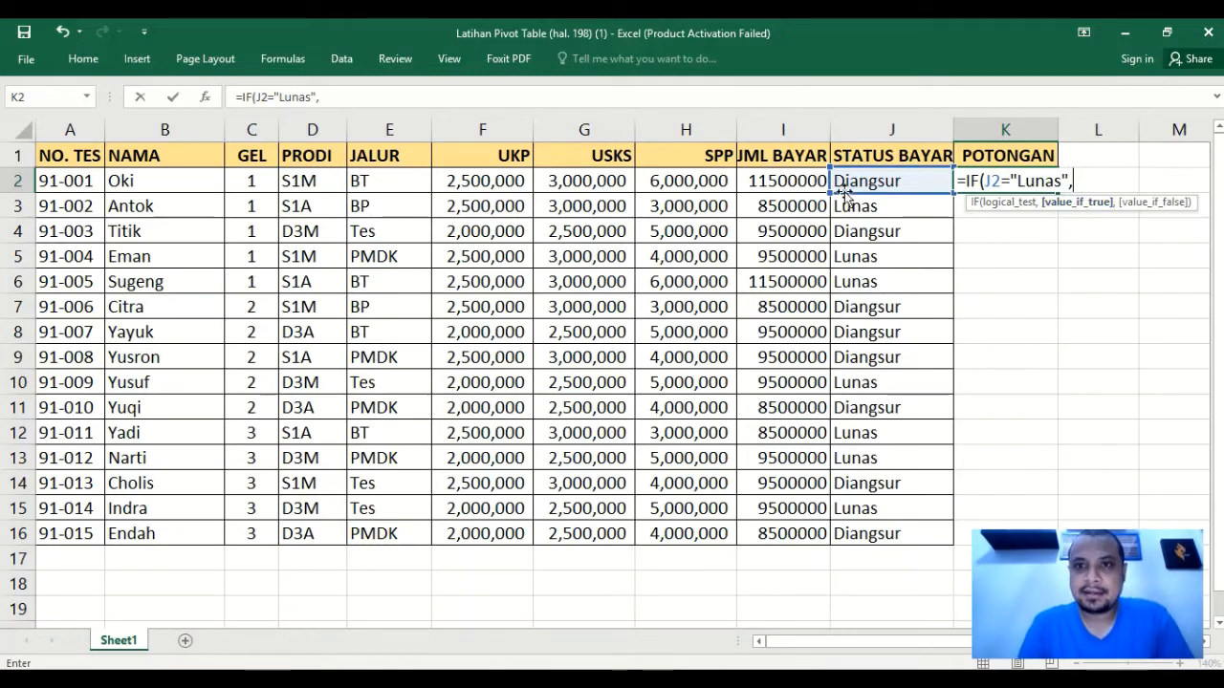
left_click(786, 184)
type("*10%")
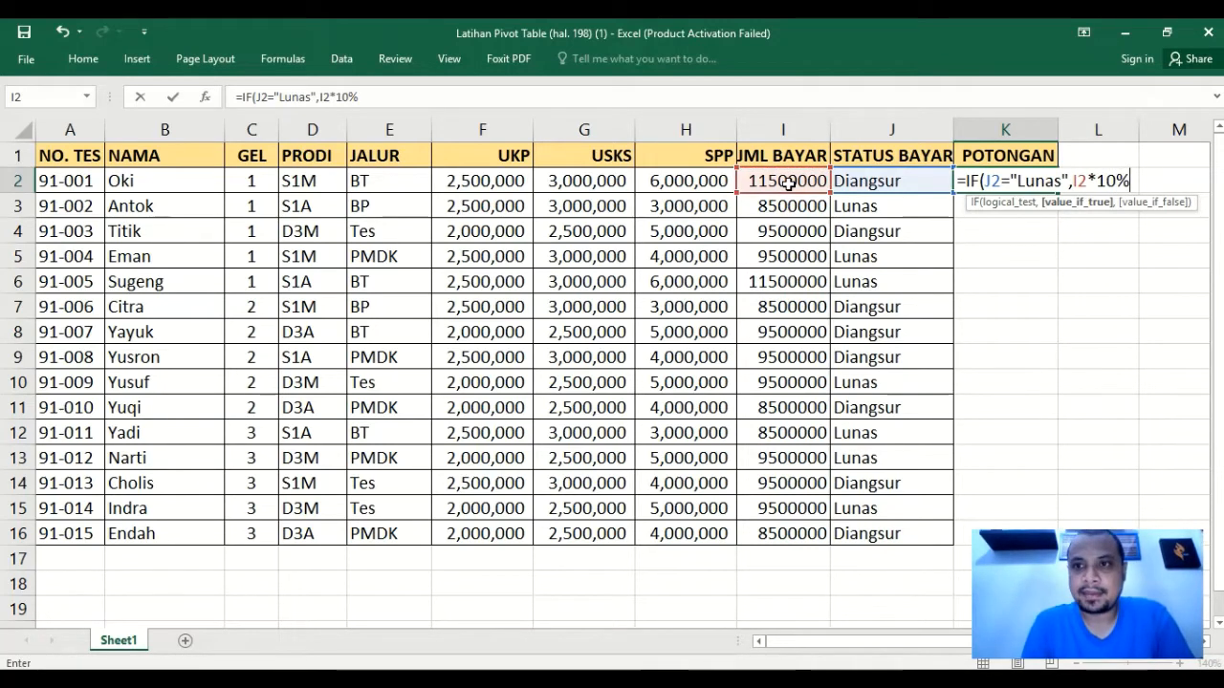
type(",")
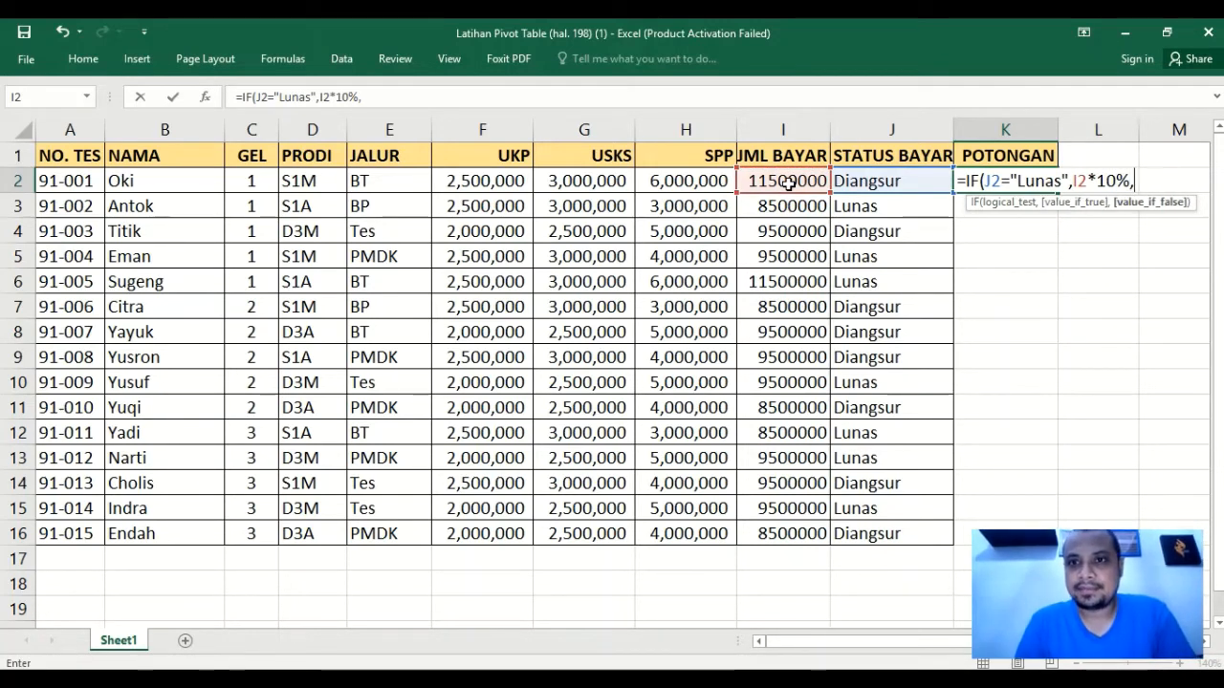
type("0")
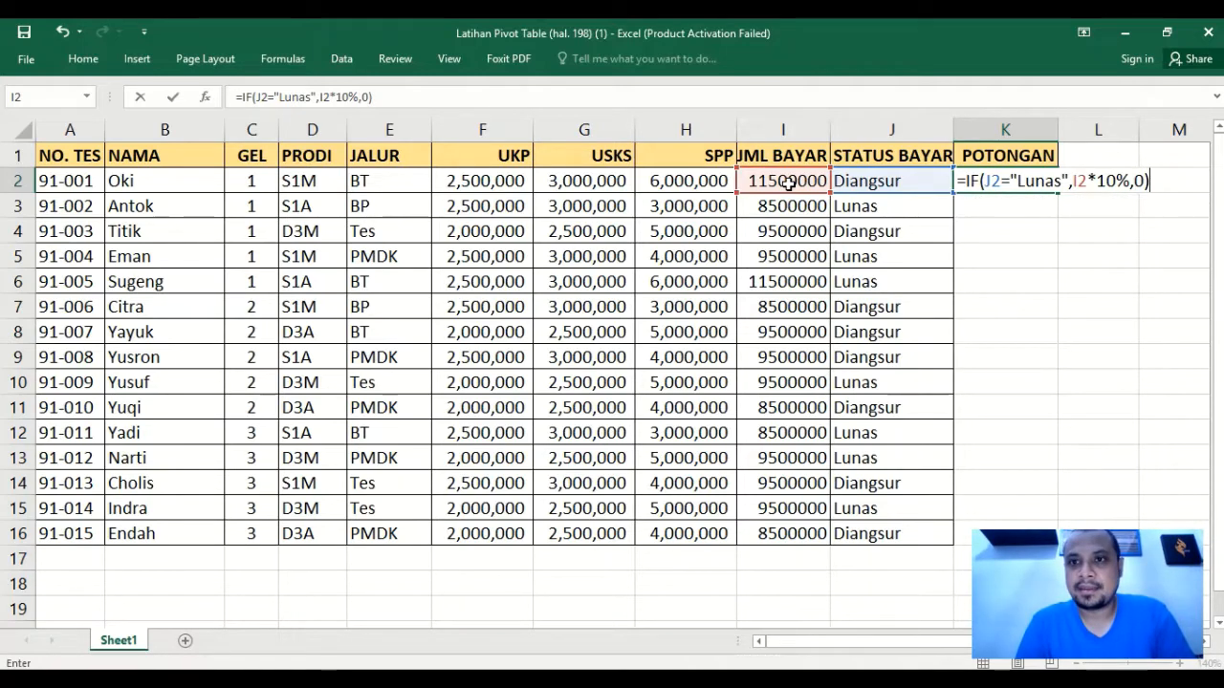
key("Return")
Fill the POTONGAN formula from K2 down through K16.
left_click(1045, 180)
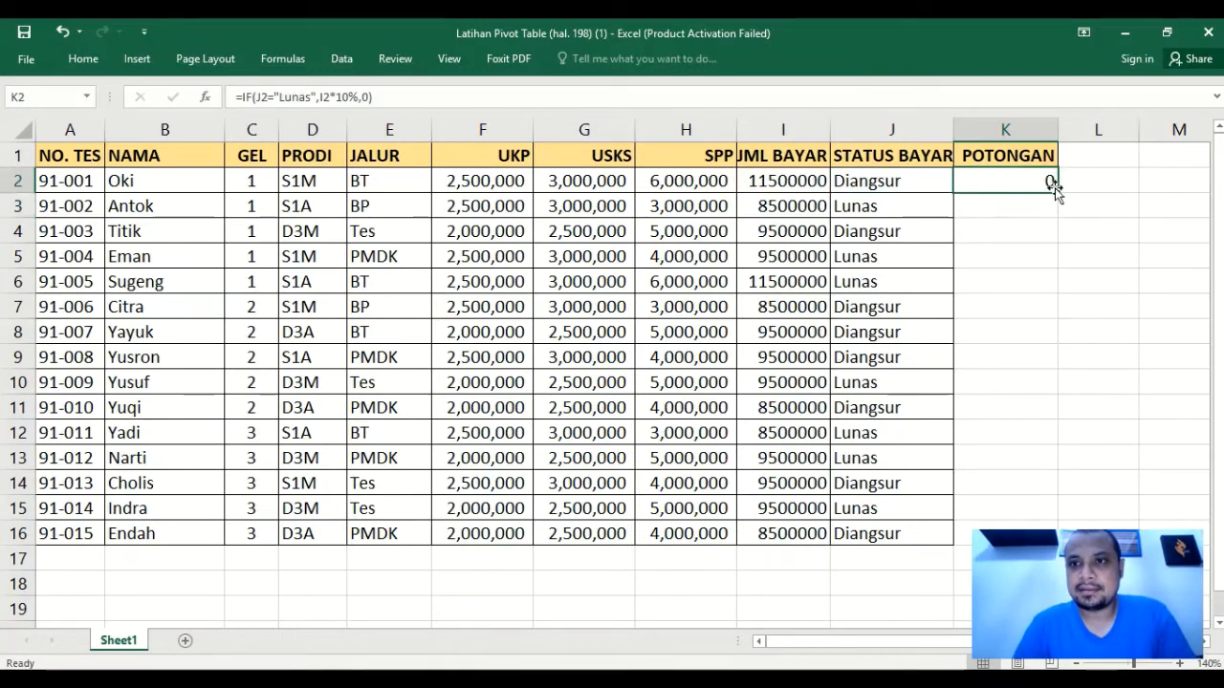
left_click_drag(1053, 187, 997, 537)
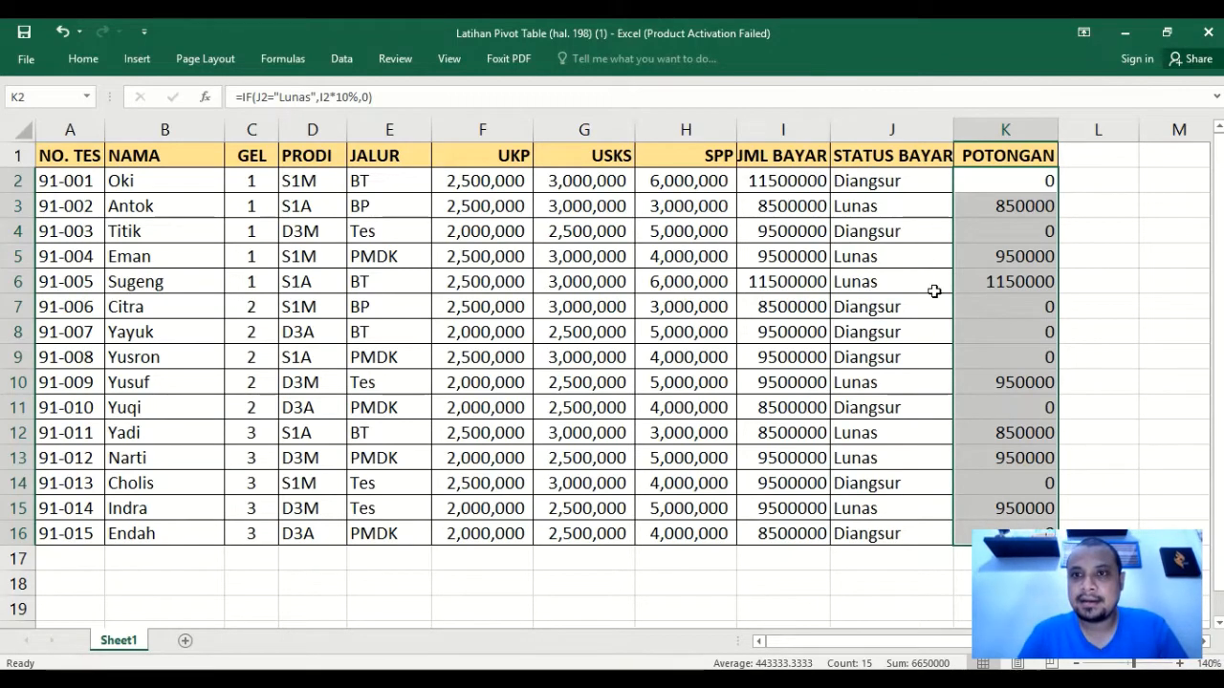
left_click(204, 583)
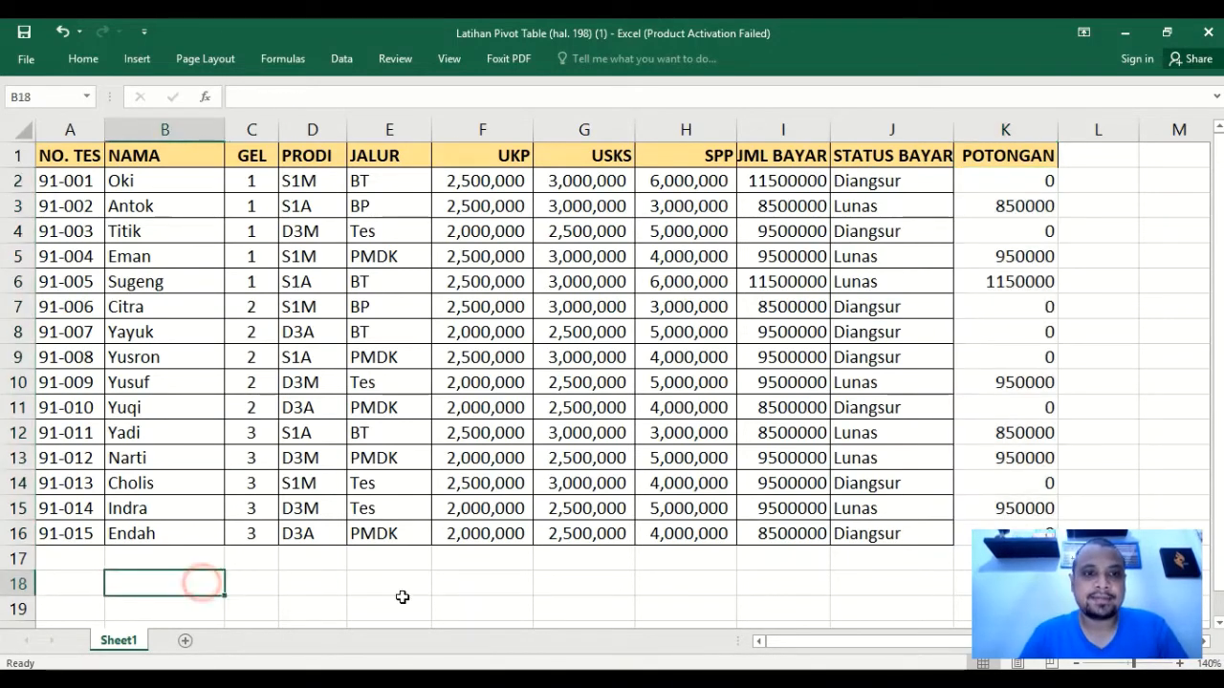
key("Left")
key("Up")
key("Right")
key("Right")
key("Right")
key("Up")
key("Up")
key("Up")
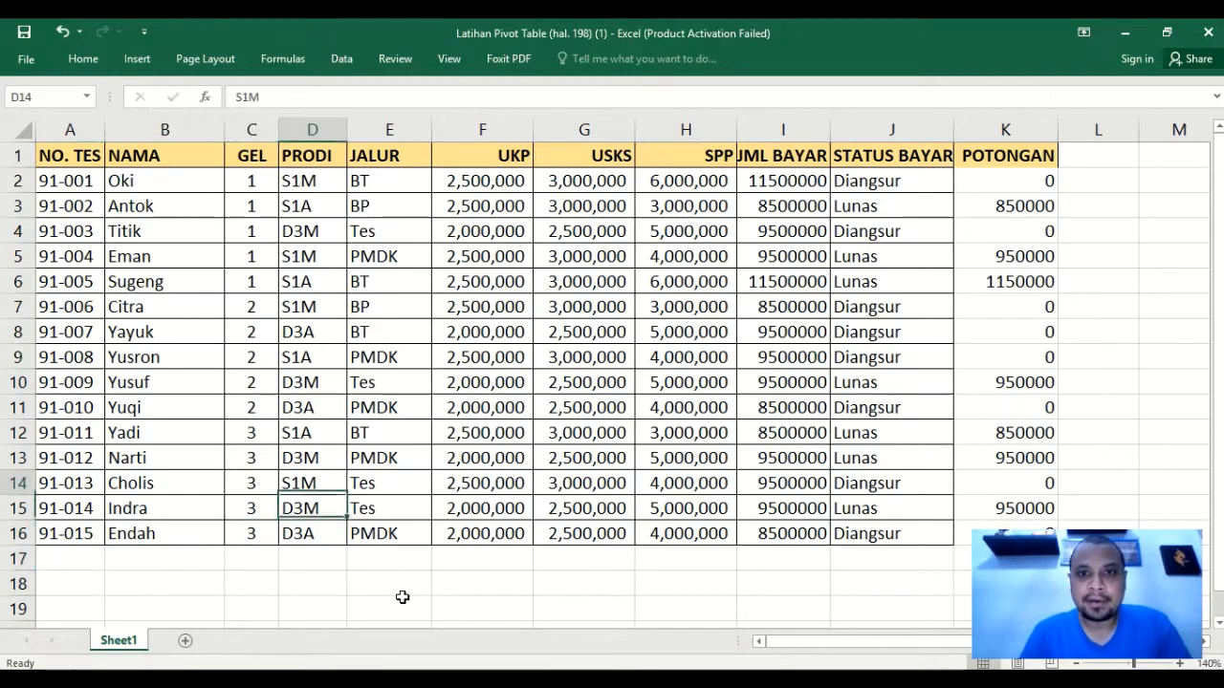
key("Down")
key("Down")
key("Down")
key("Down")
key("Left")
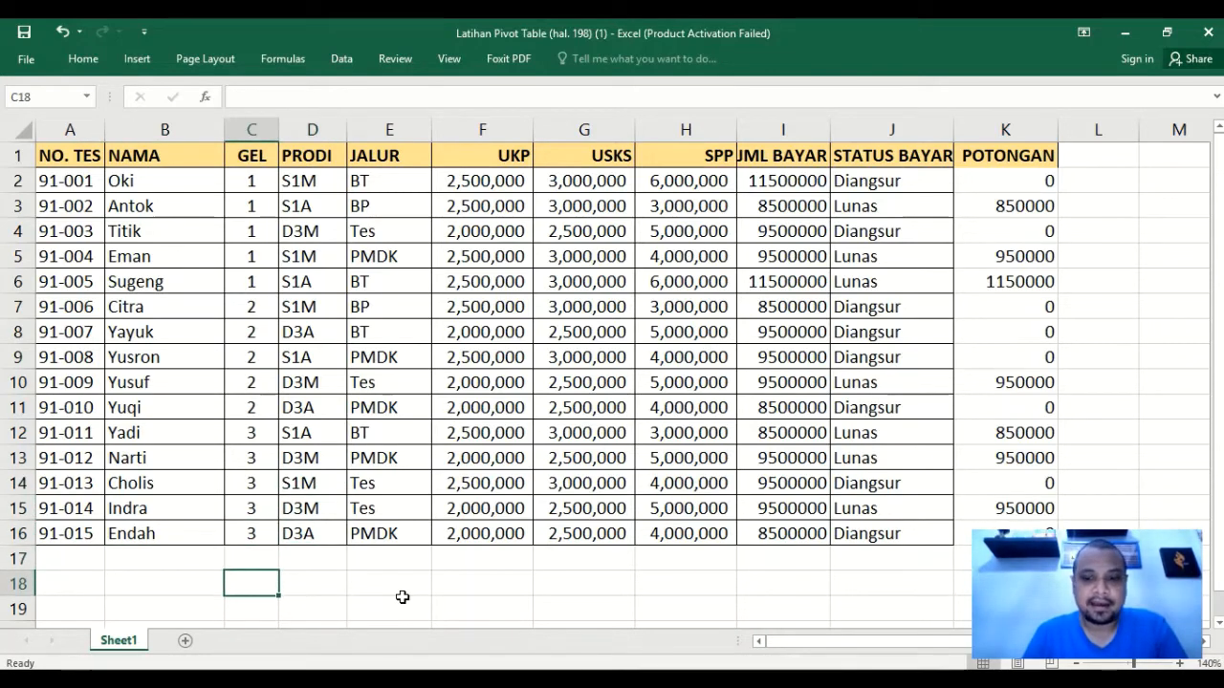
key("Left")
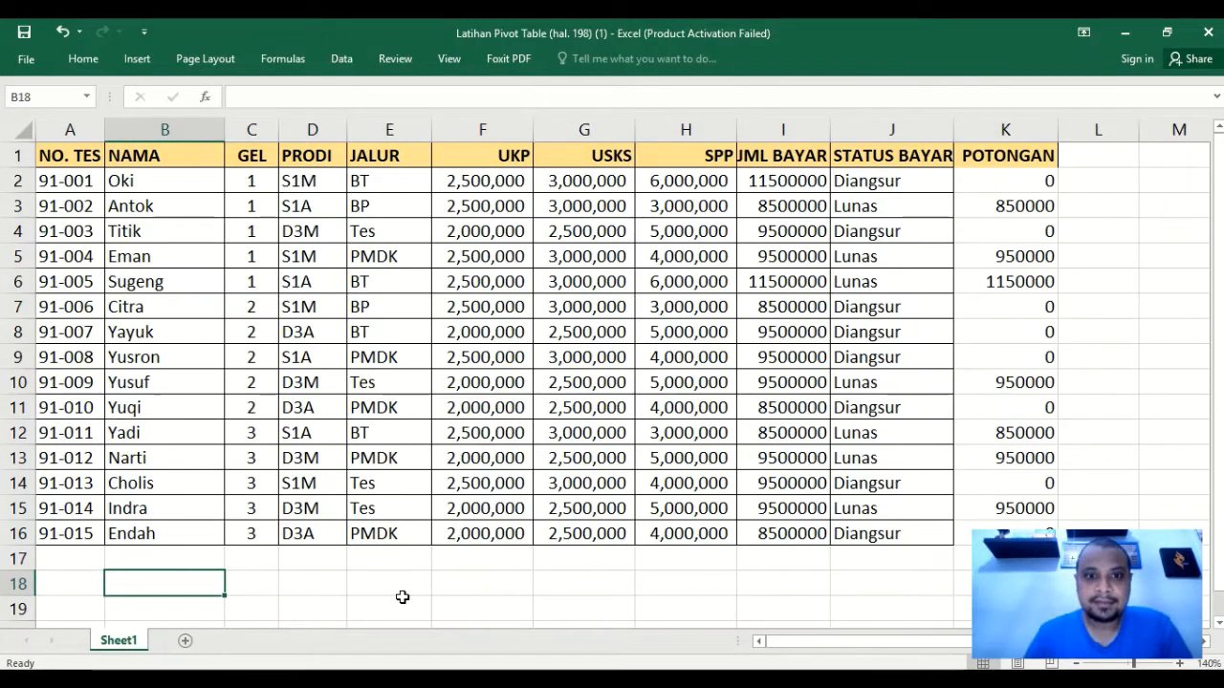
Total the UKP column in F17 with =SUM(F2:F16).
key("Right")
key("Up")
key("Right")
key("Right")
key("Right")
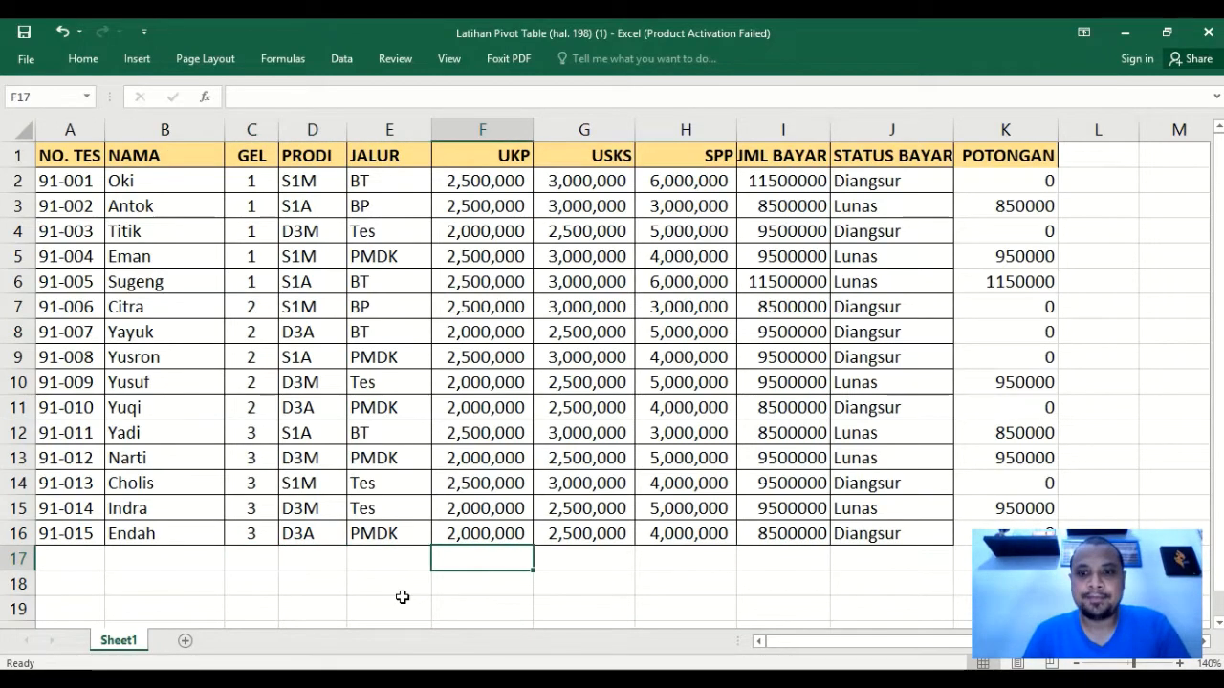
type("=sum(")
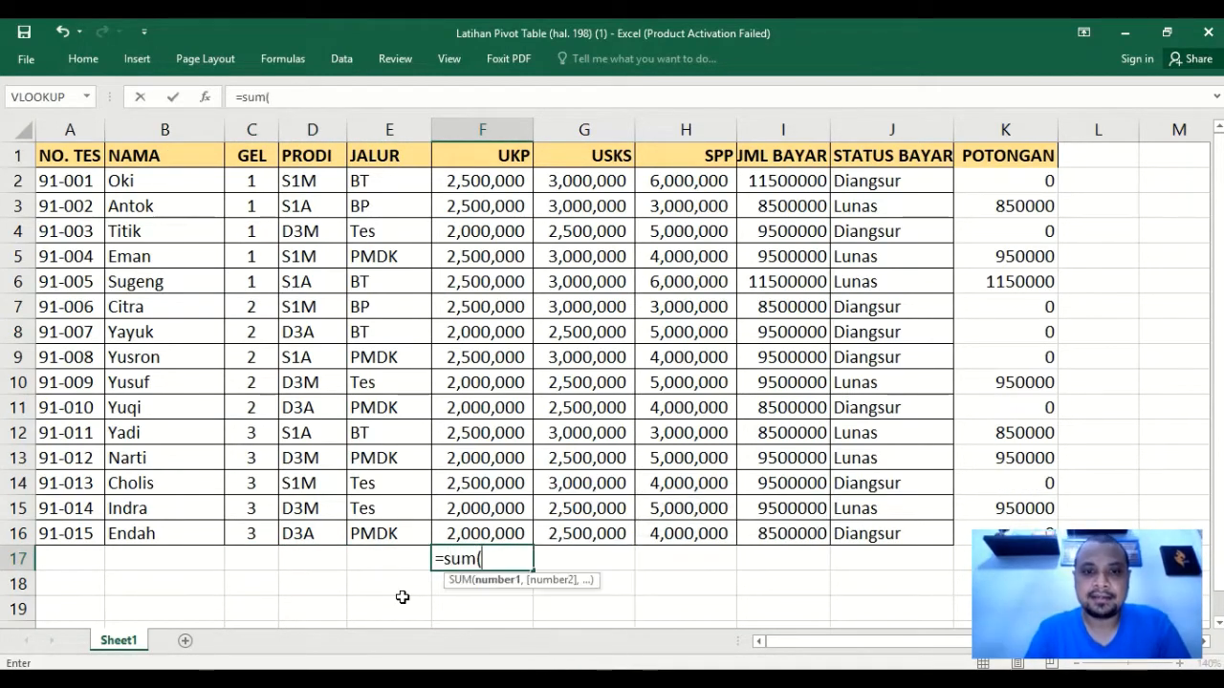
key("Up")
key("shift+Up")
key("shift+Up")
key("shift+Up")
key("shift+Up")
key("shift+Up")
key("shift+Up")
key("shift+Up")
key("shift+Up")
key("shift+Up")
key("shift+Up")
key("shift+Up")
key("shift+Up")
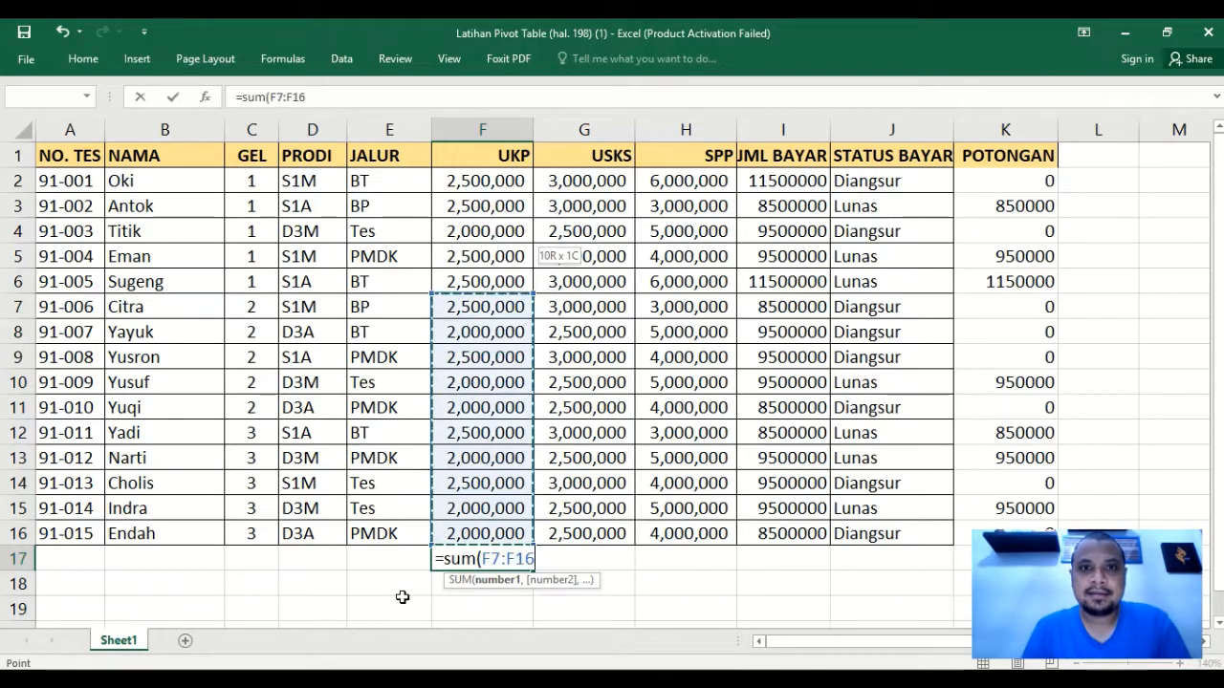
key("shift+Up")
key("shift+Up")
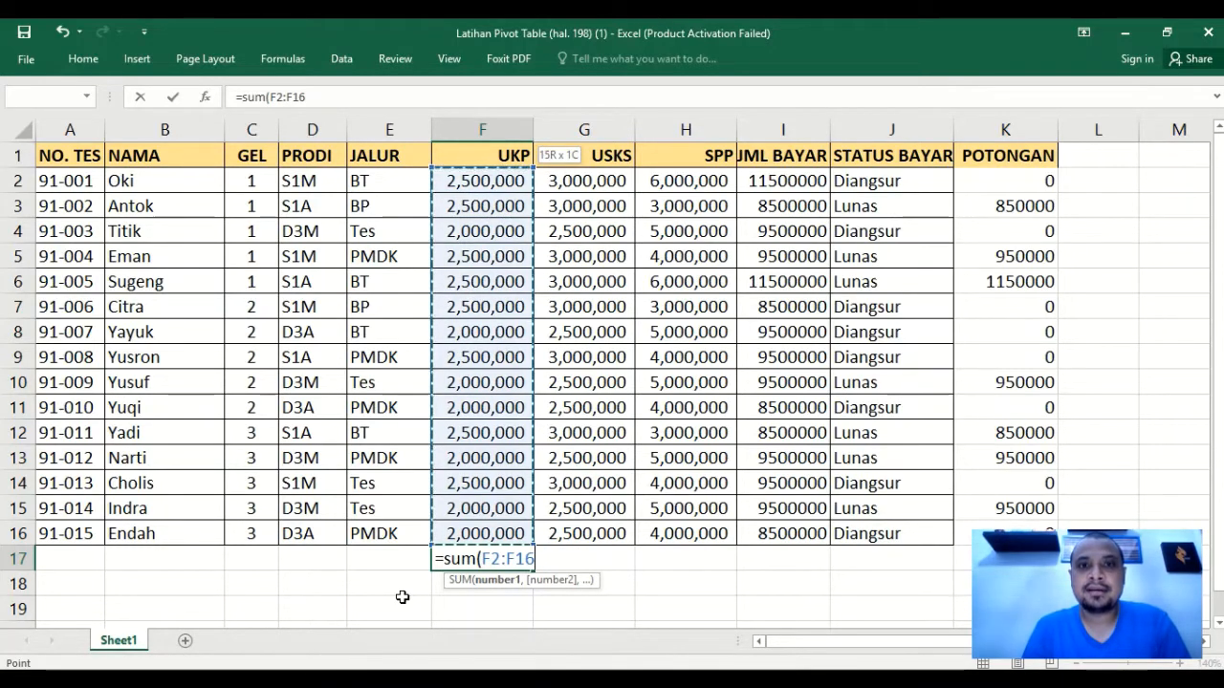
type(")")
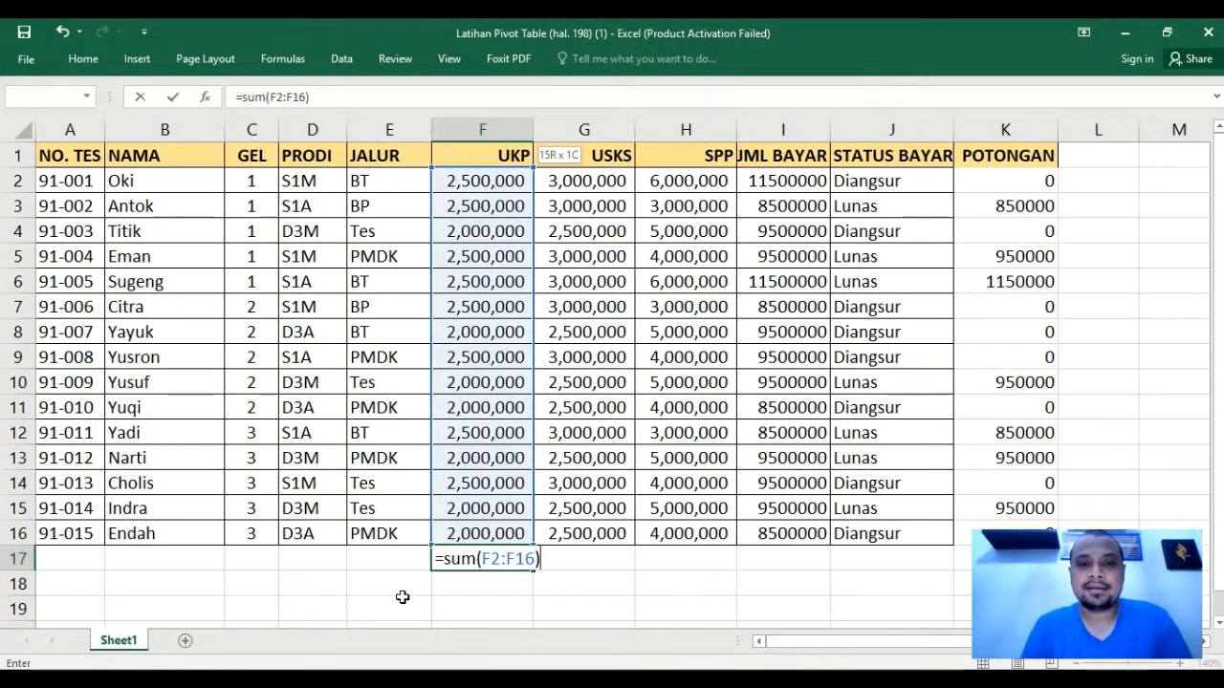
key("Return")
key("Up")
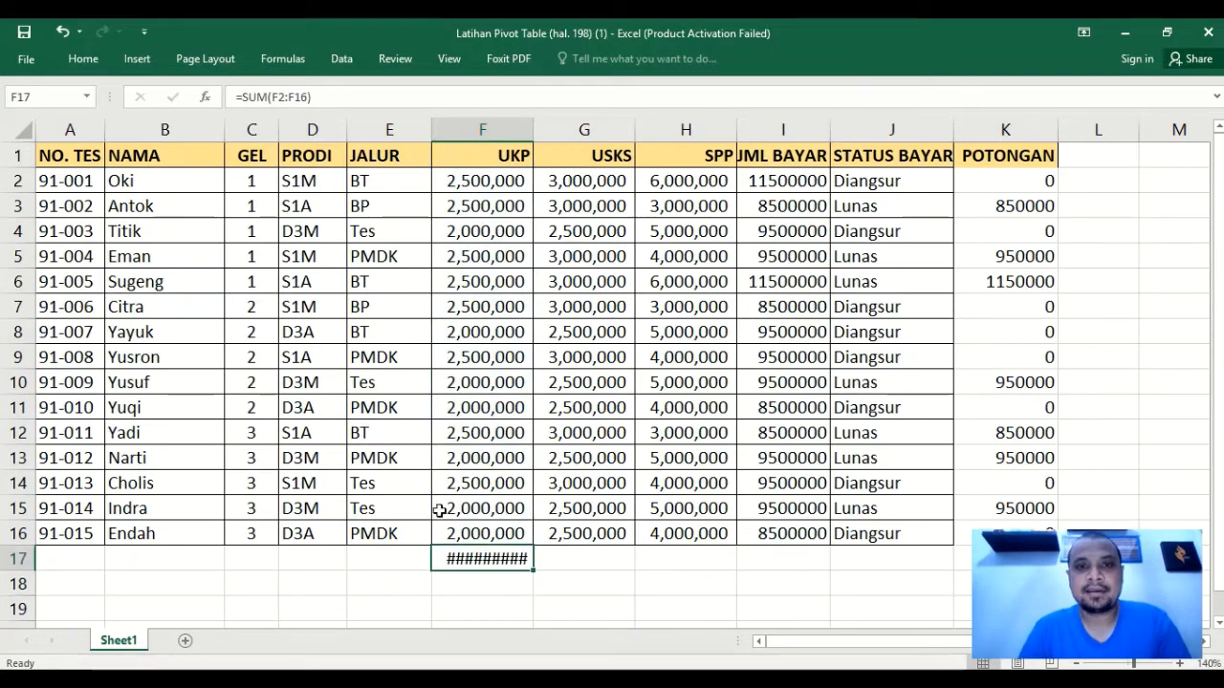
Widen column F and clear the UKP total from F17.
left_click_drag(533, 131, 577, 133)
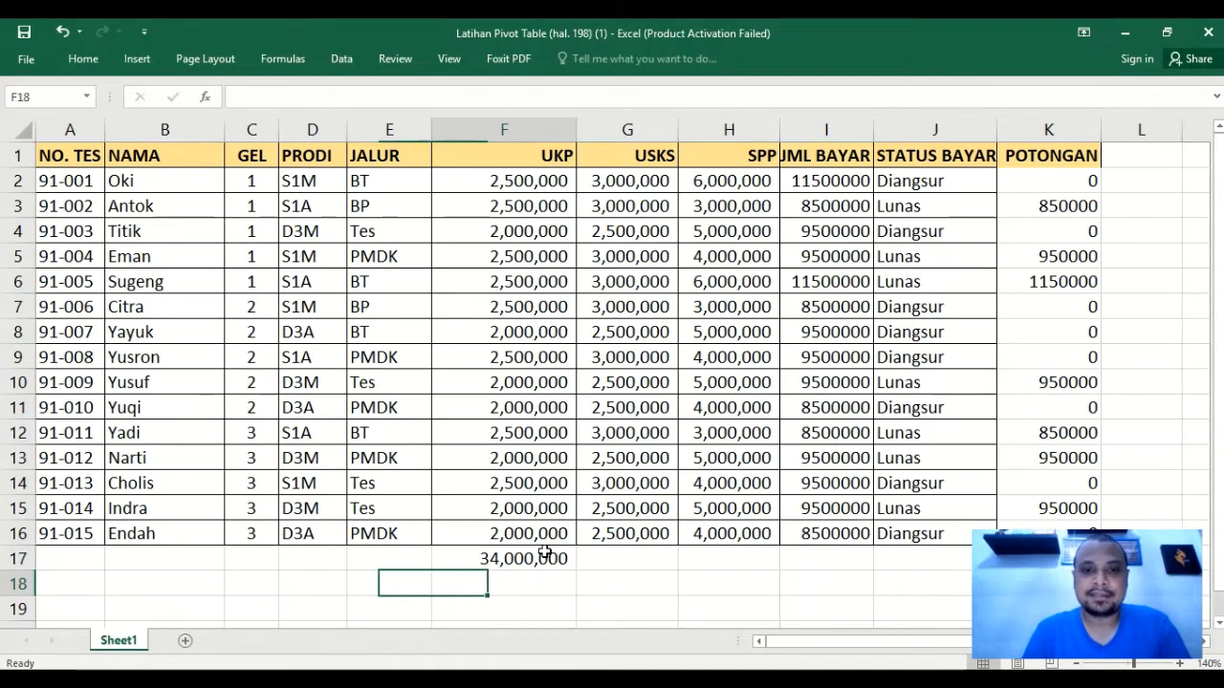
key("Delete")
Enter the label "Total UKP untuk Jalur PMDK" in C18.
key("Down")
key("Left")
key("Left")
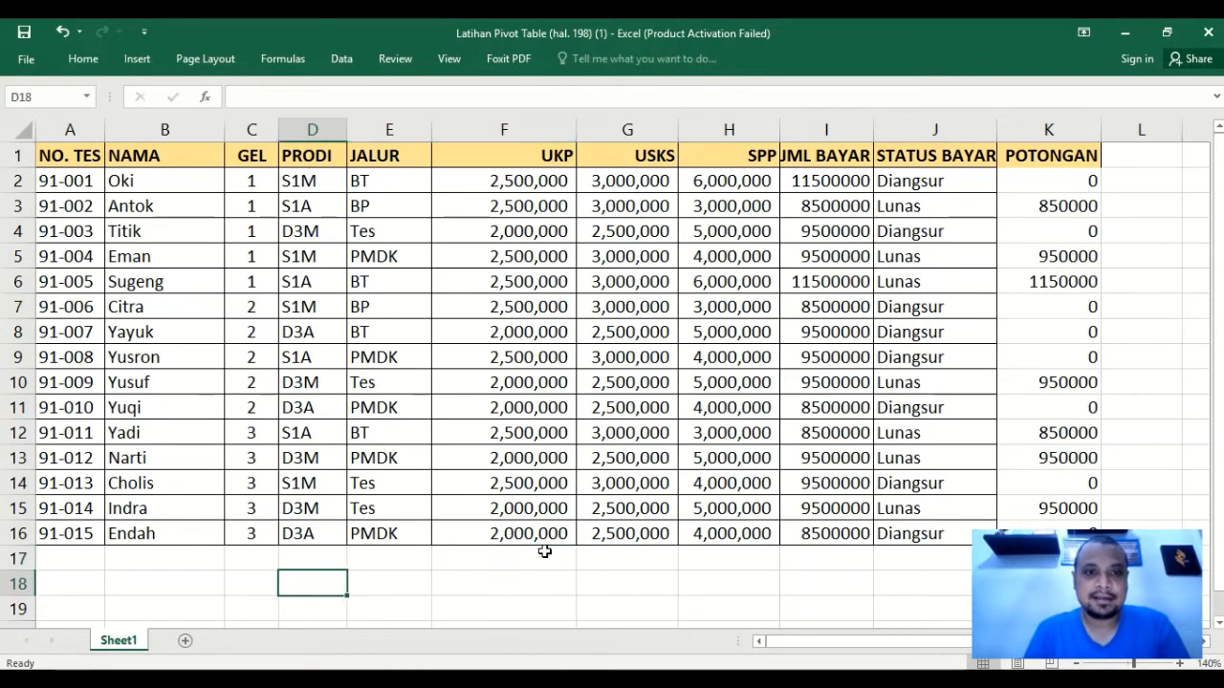
key("Left")
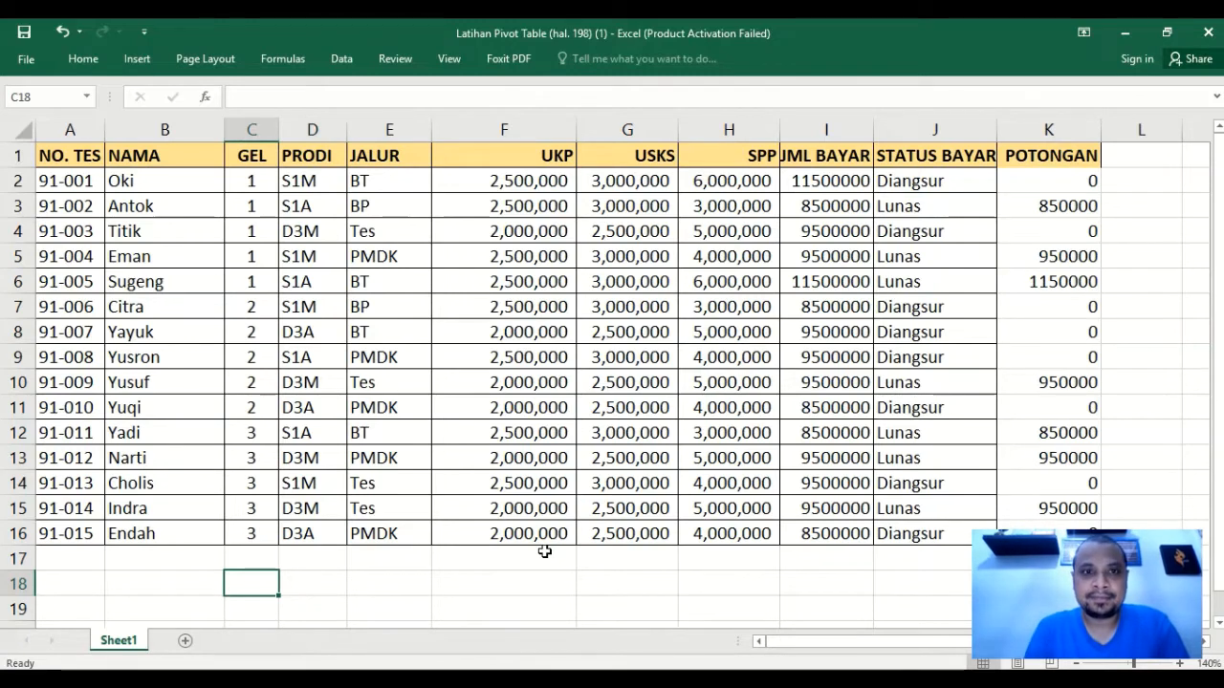
type("Total UKP")
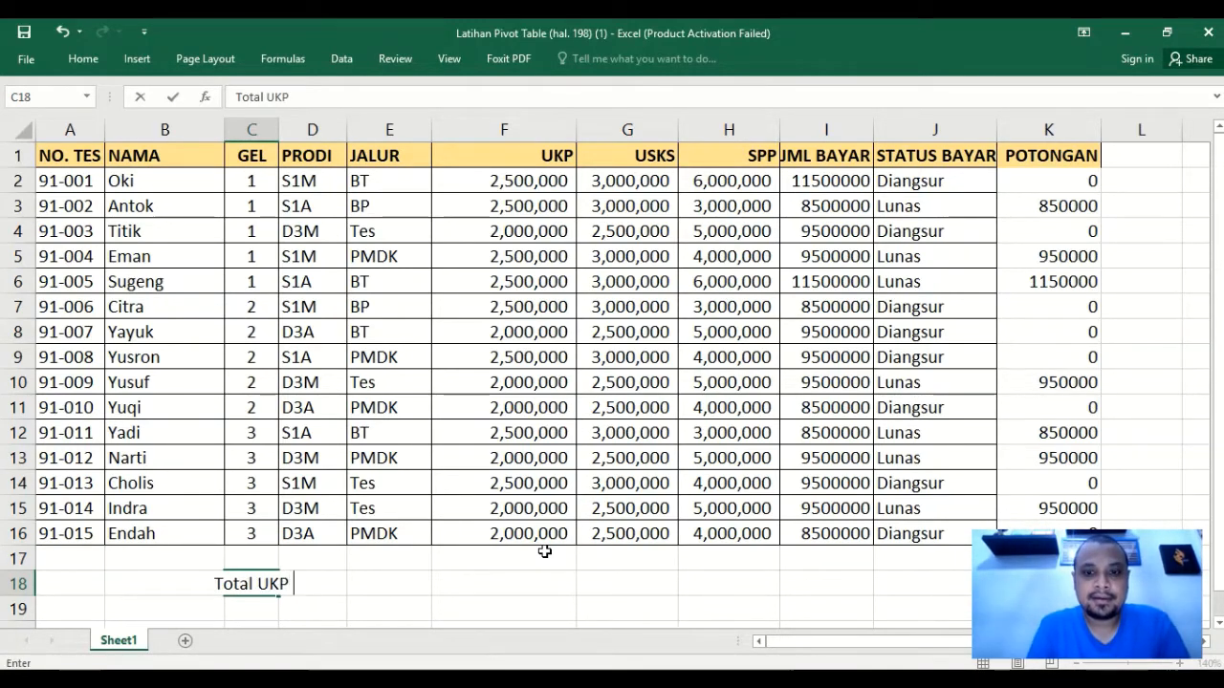
type(" untuk Jalur PM")
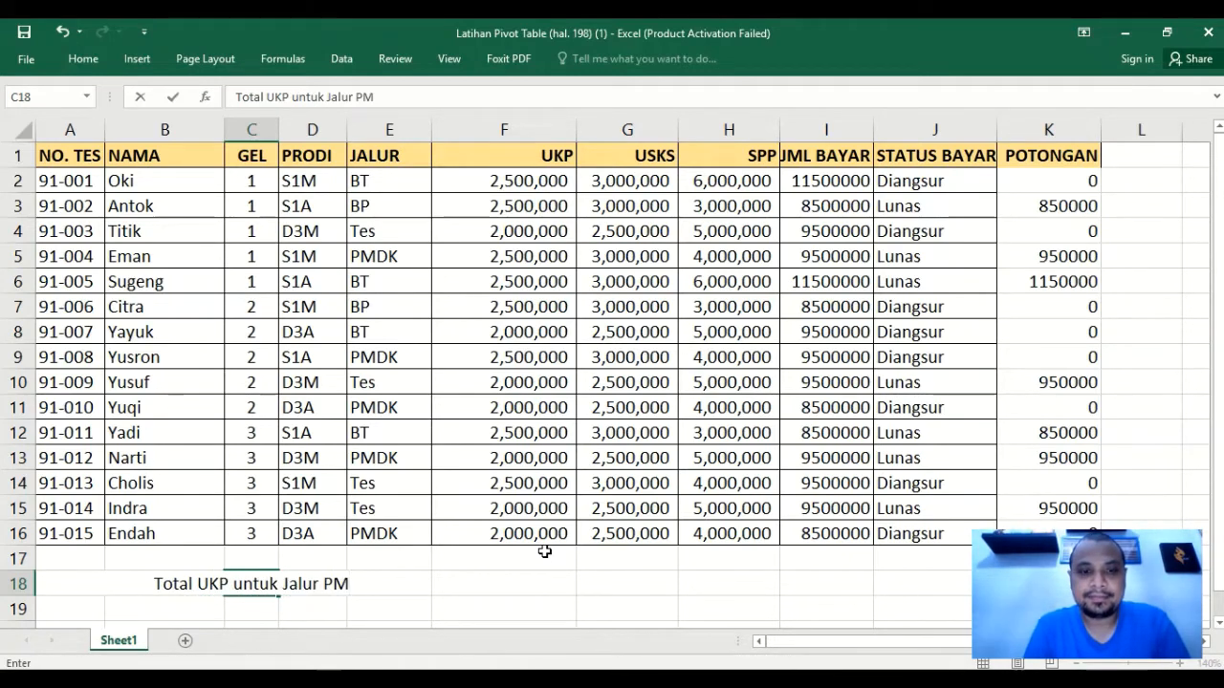
type("DK")
key("Return")
Enter =SUMIF(E1:E16,E5,F1:F16) in F18 to total the UKP for the PMDK path.
key("Up")
key("Right")
key("Right")
key("Right")
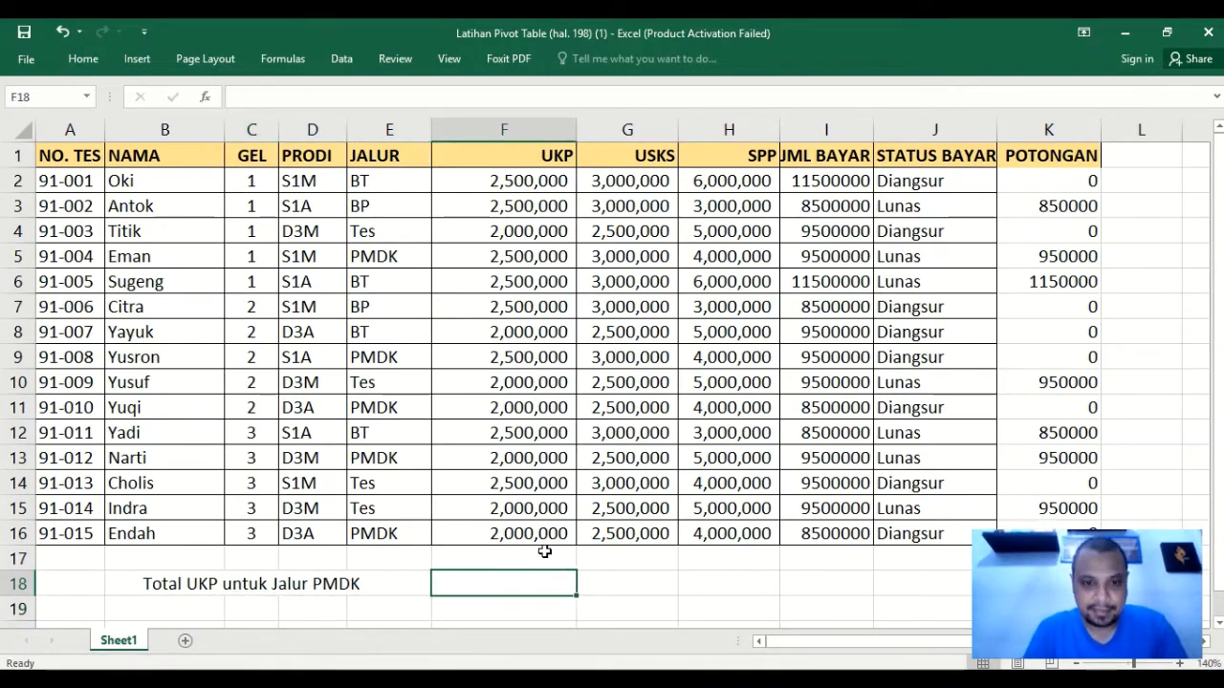
type("=")
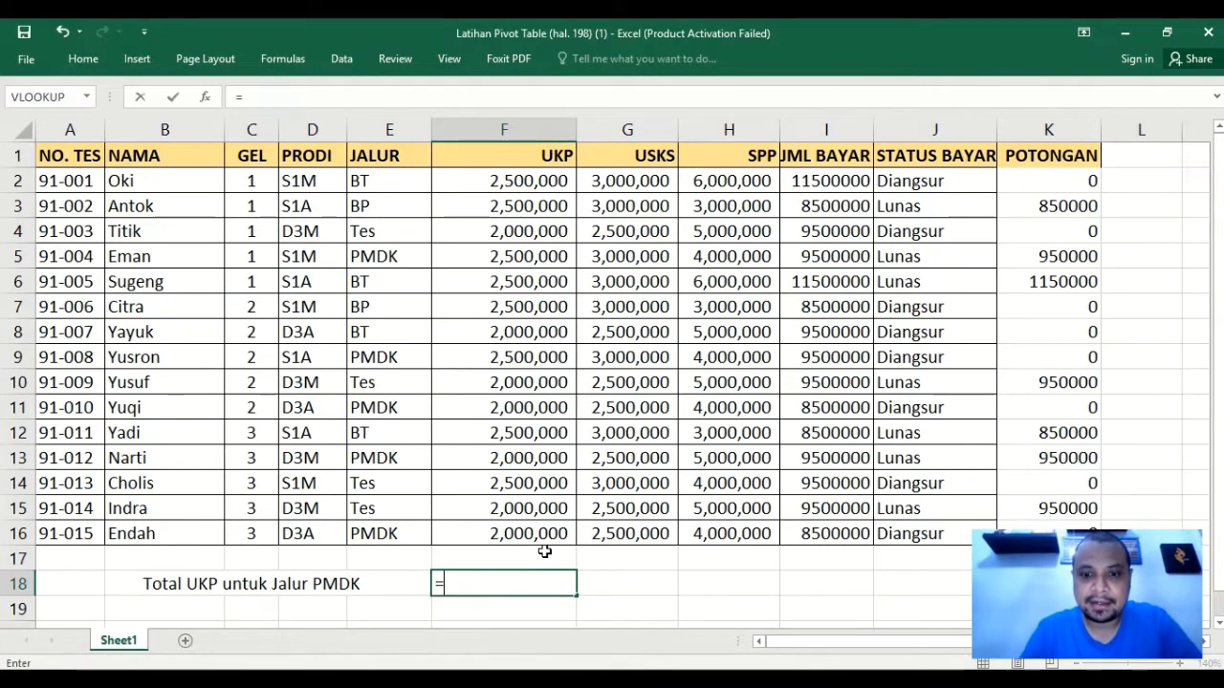
type("sumif")
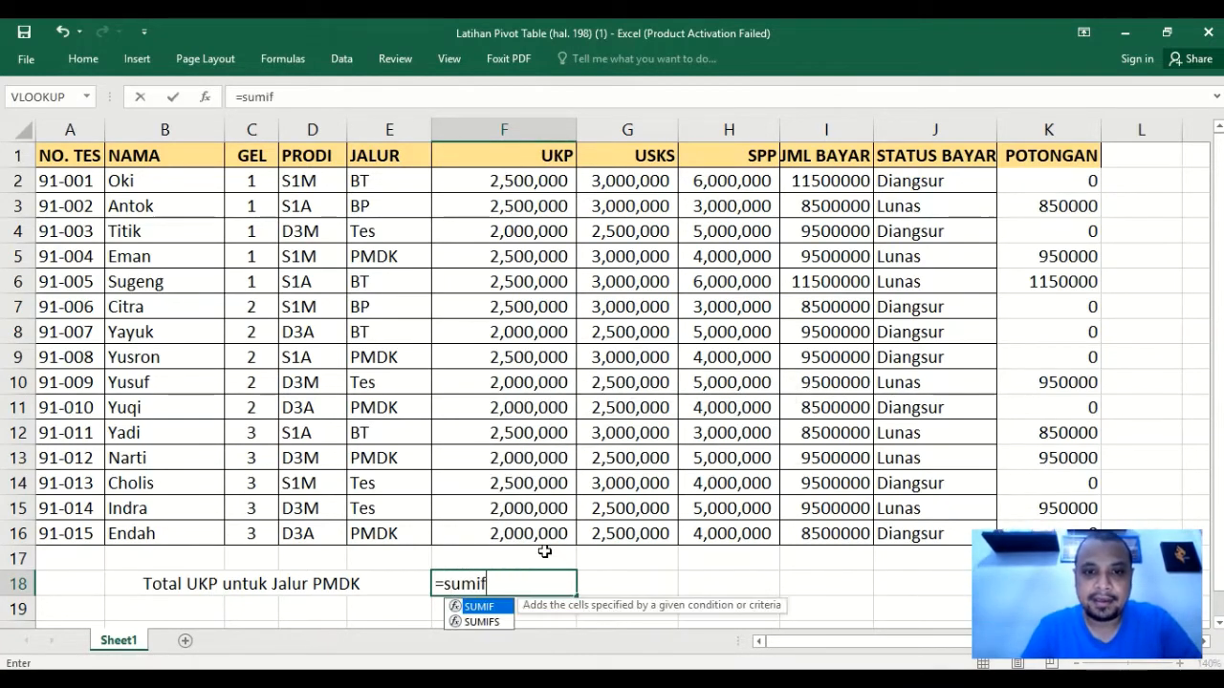
type("(")
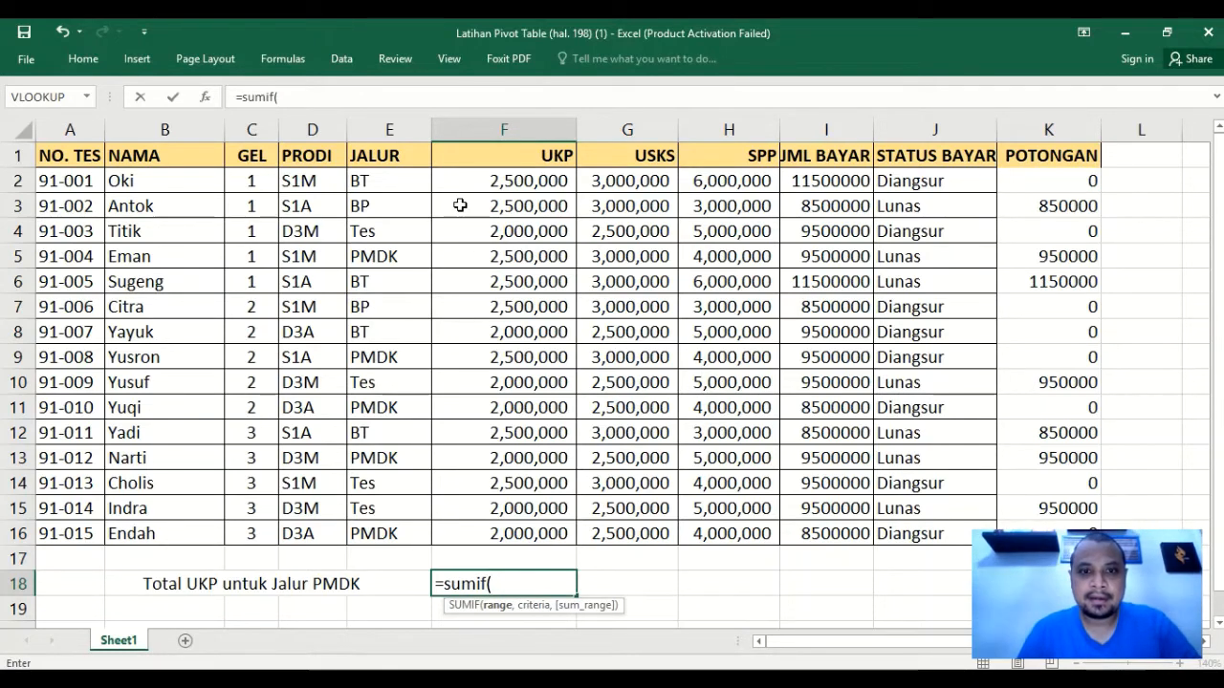
left_click(397, 156)
left_click_drag(397, 156, 406, 534)
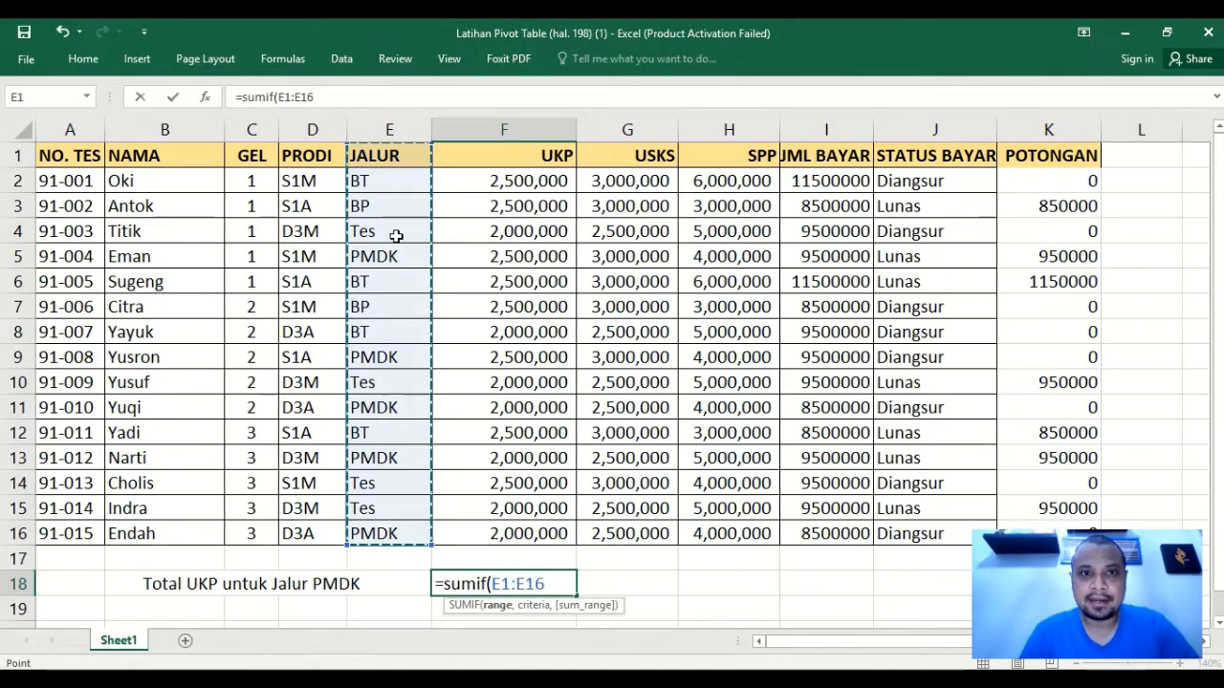
type(",")
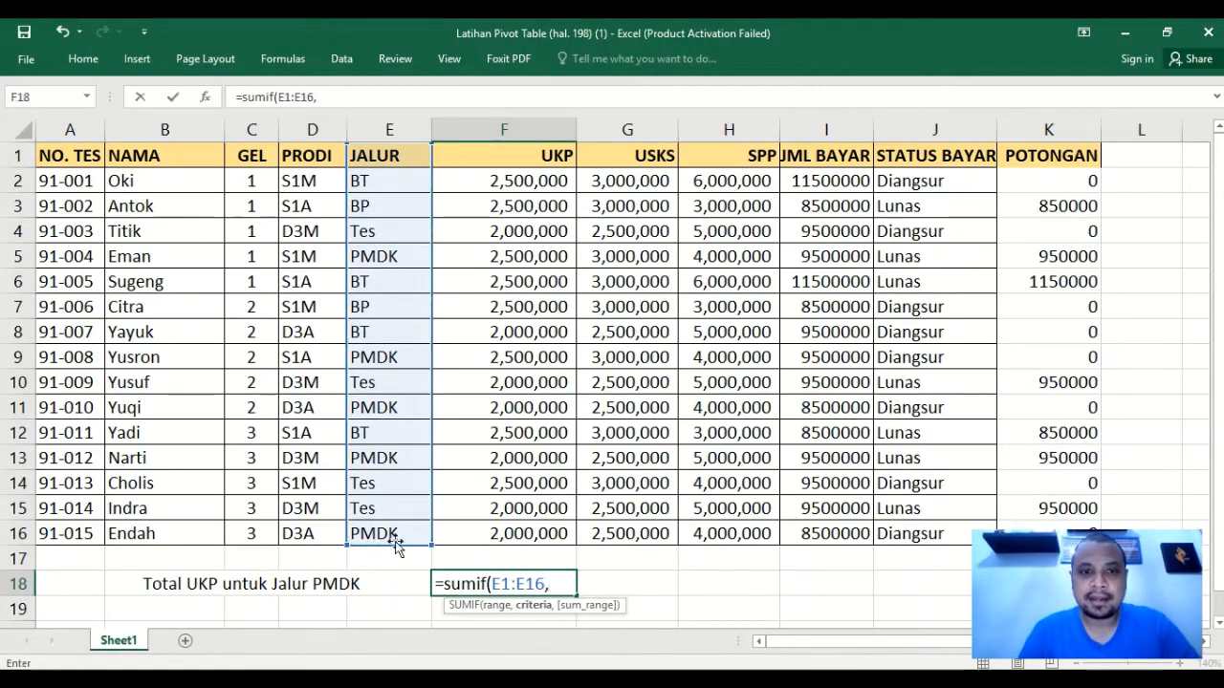
left_click(373, 260)
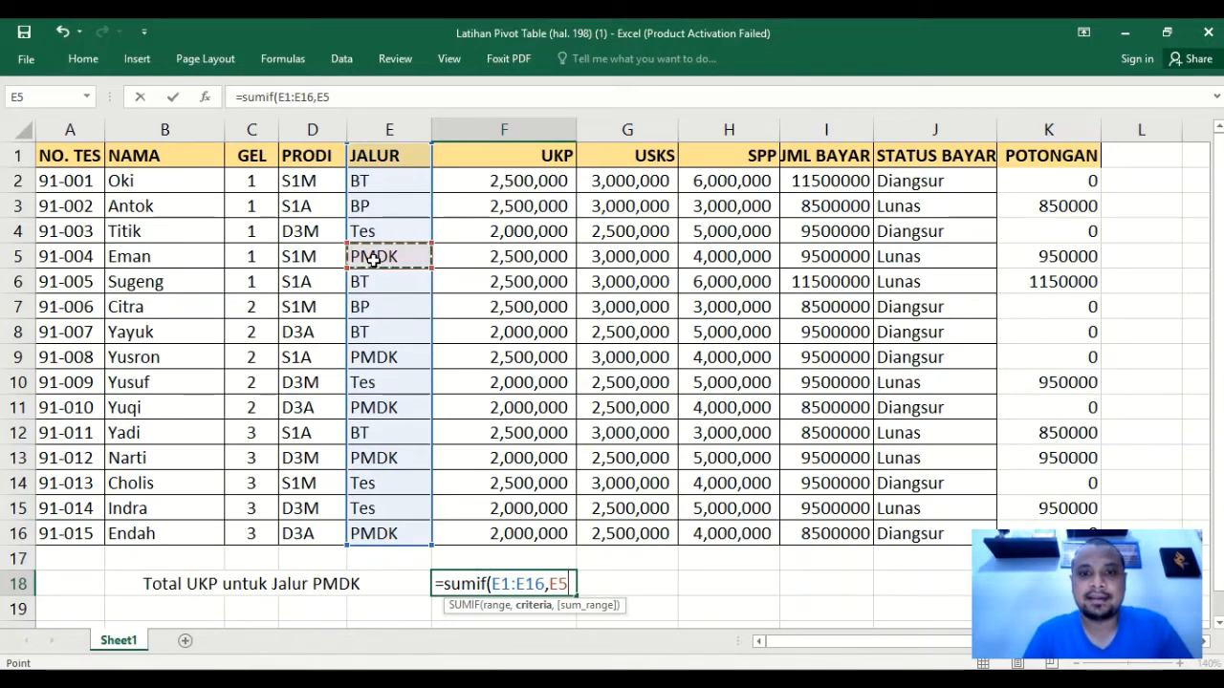
type(",")
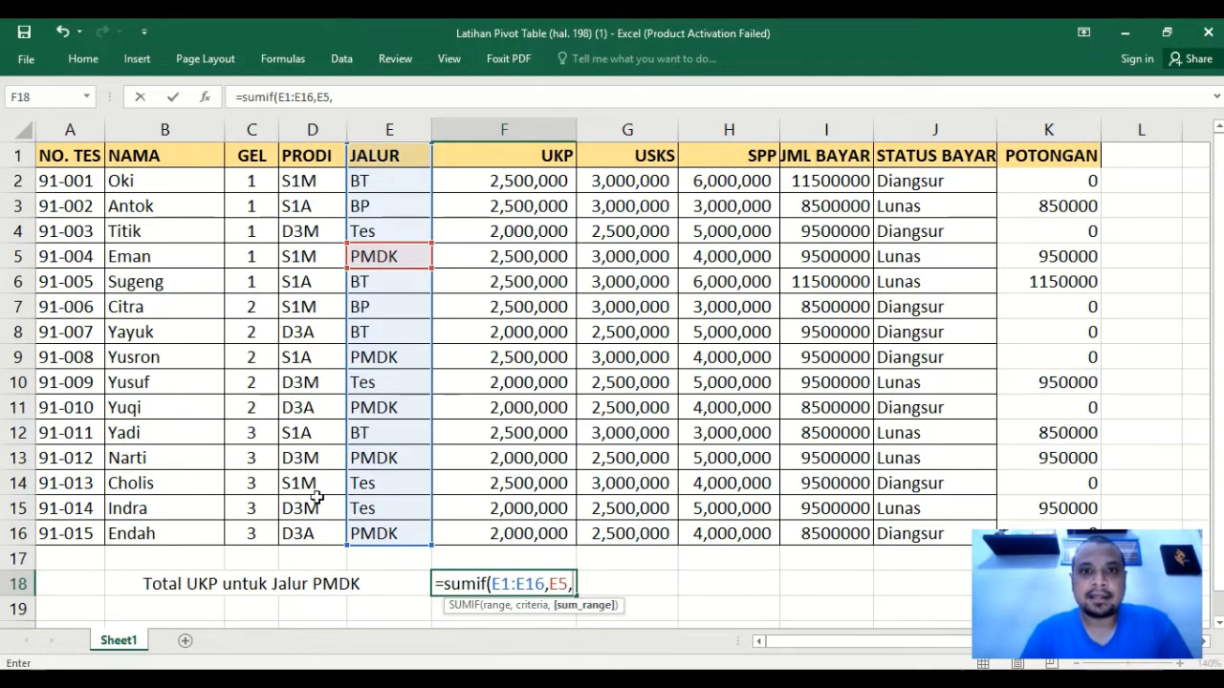
left_click_drag(497, 156, 517, 535)
type(")")
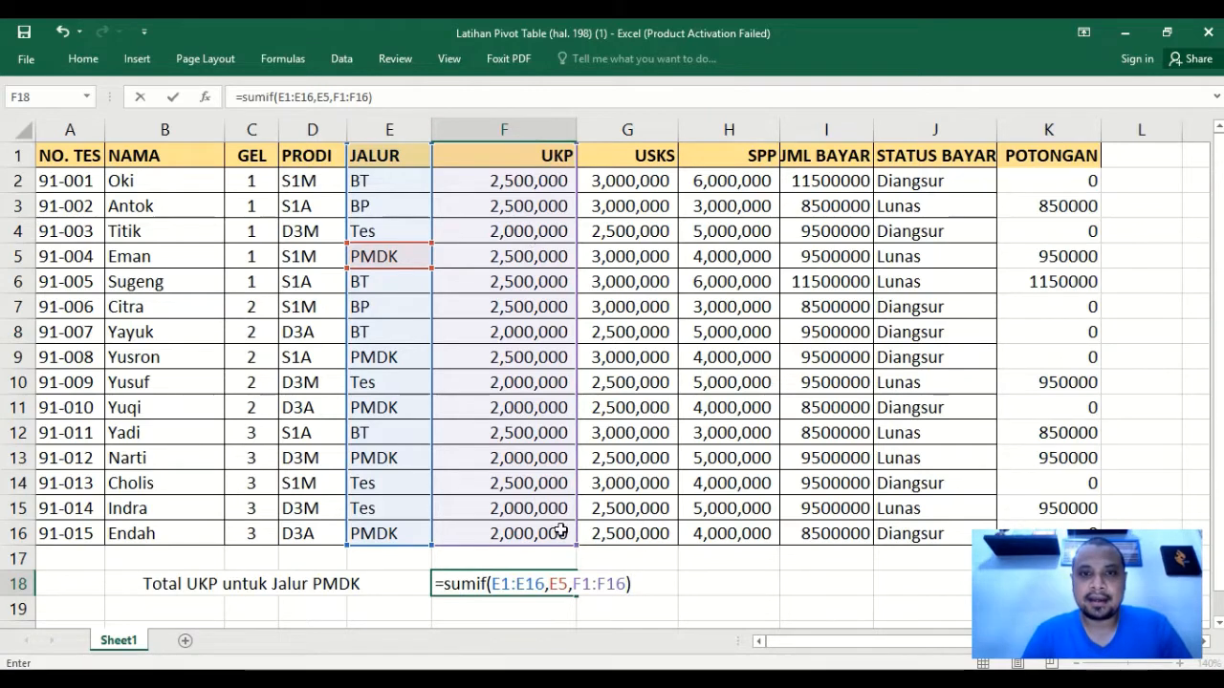
key("ctrl+Return")
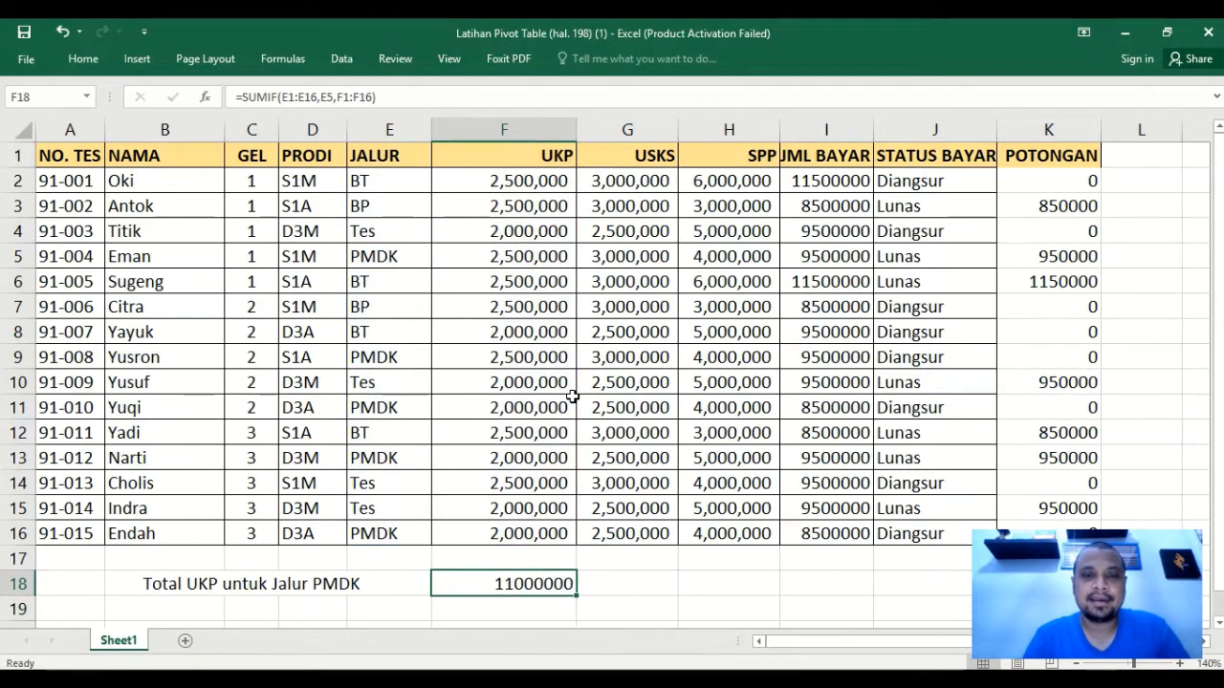
Format the total in F18 with the comma thousands style and no decimal places.
left_click(83, 60)
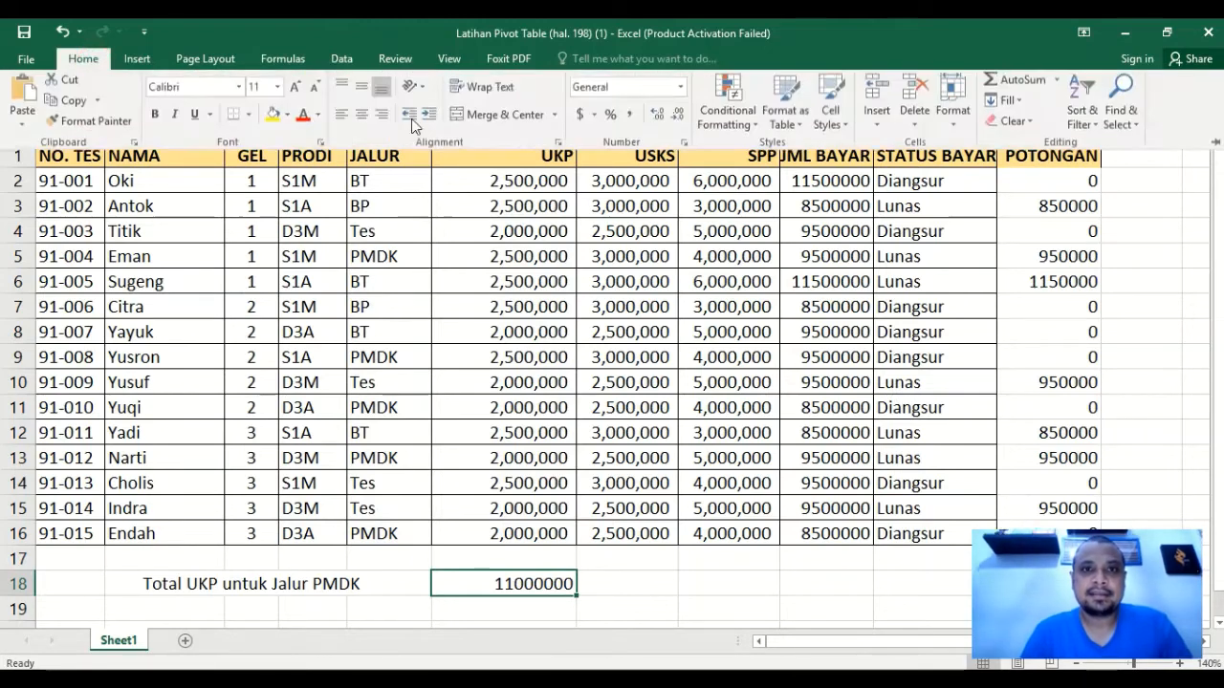
left_click(631, 119)
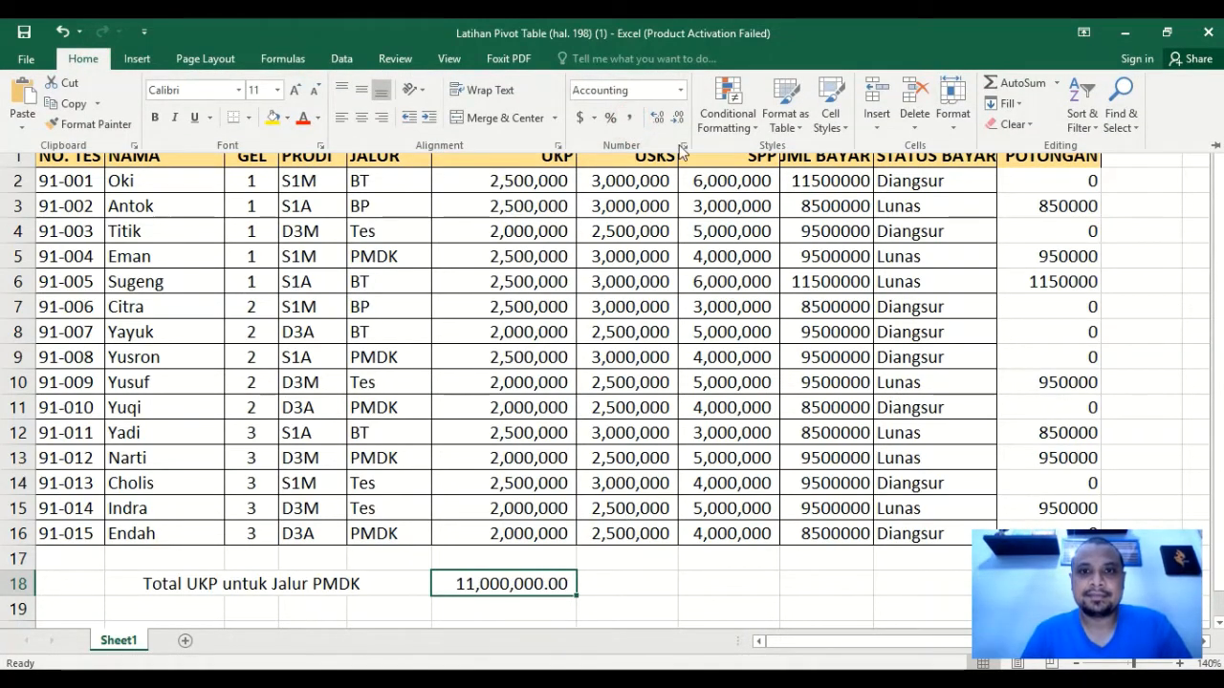
left_click(676, 118)
left_click(676, 119)
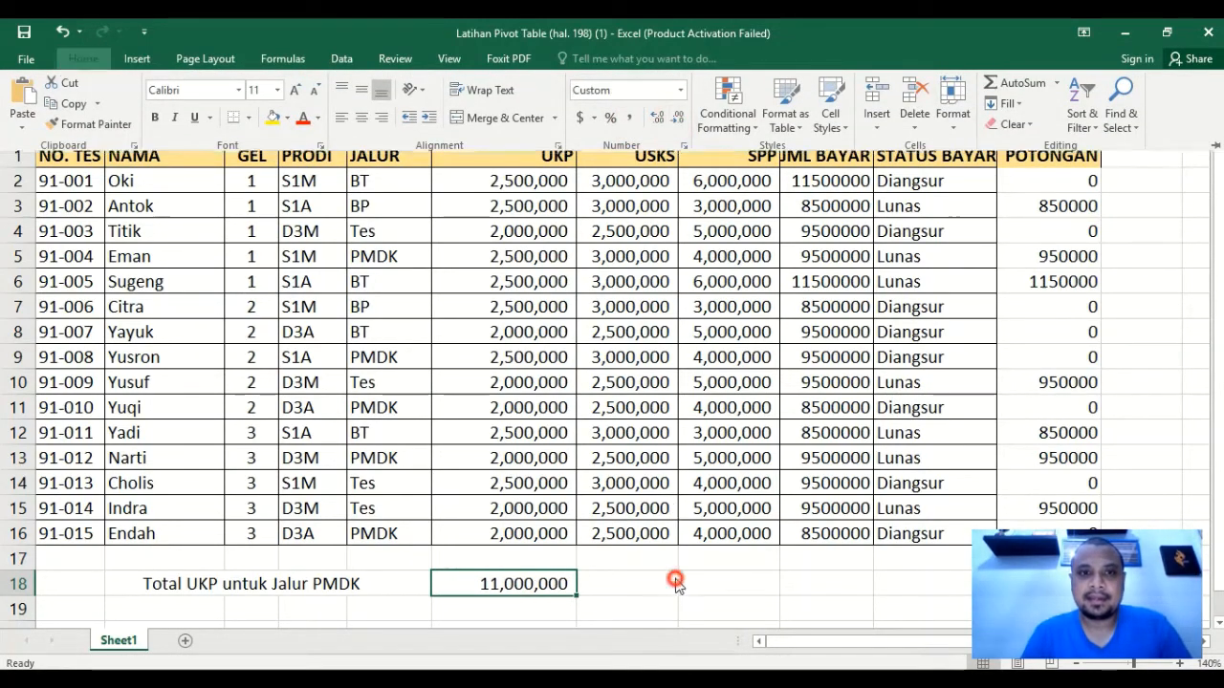
left_click(675, 578)
Check the UKP amounts of the PMDK rows 5, 9, 11, 13 and 16 against the total.
left_click_drag(397, 256, 492, 256)
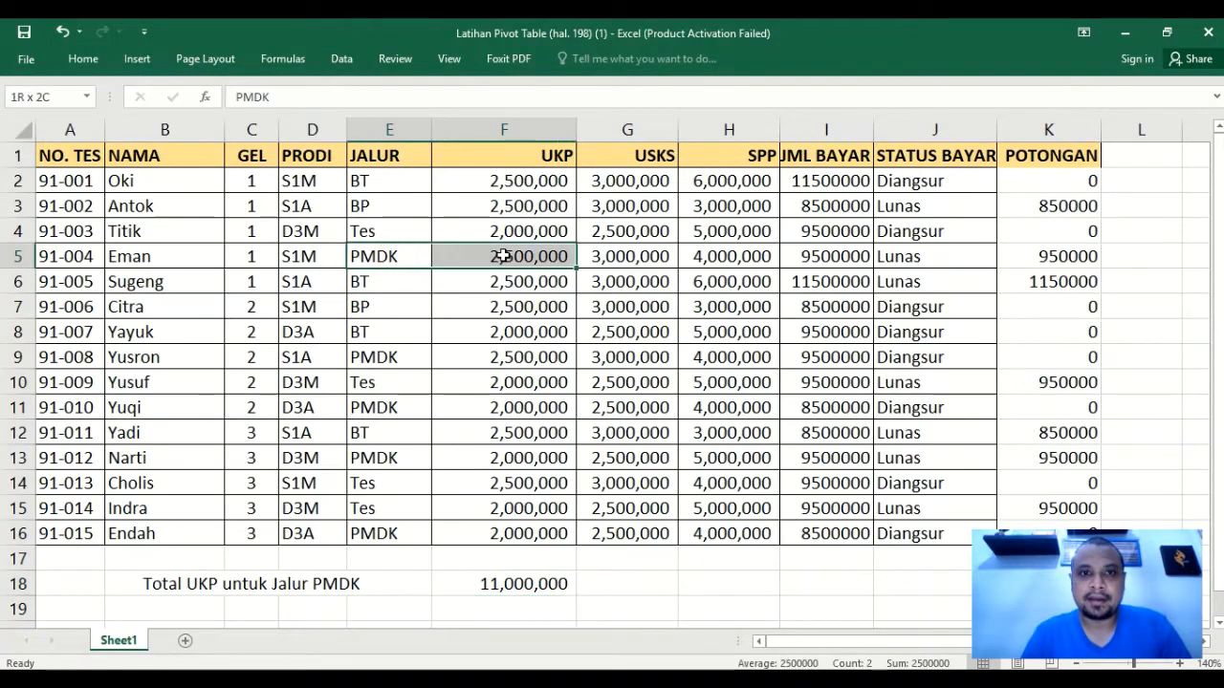
left_click_drag(389, 356, 505, 357)
left_click(393, 356)
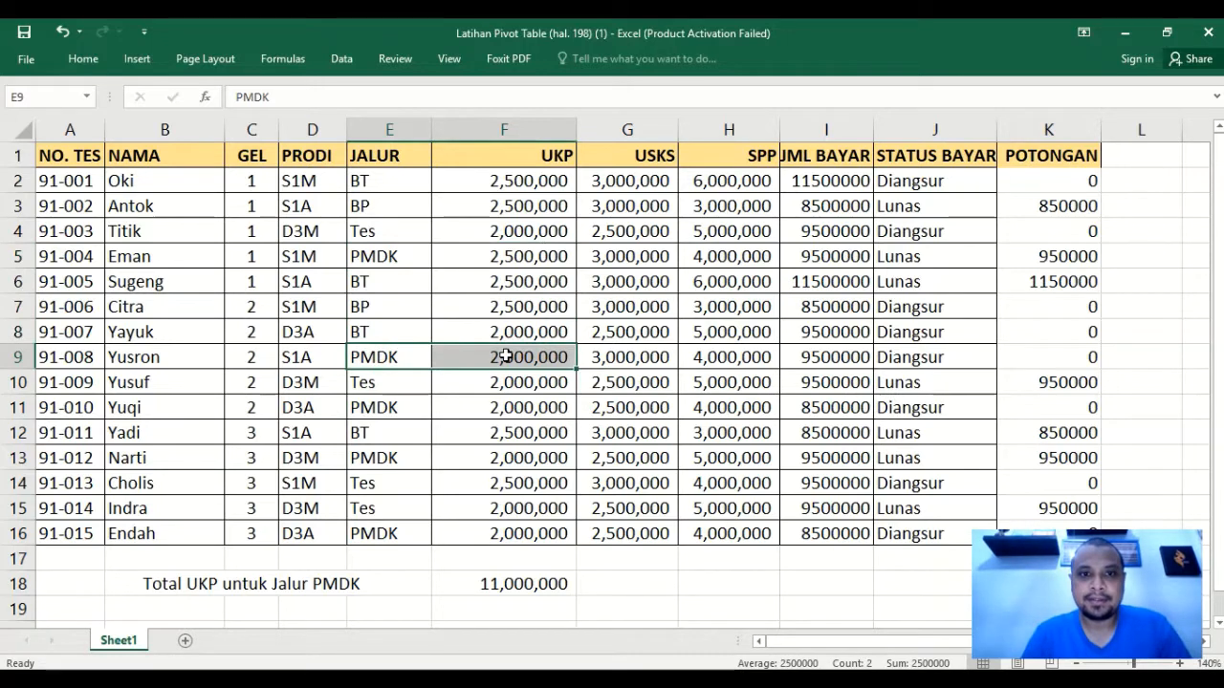
left_click_drag(381, 409, 494, 414)
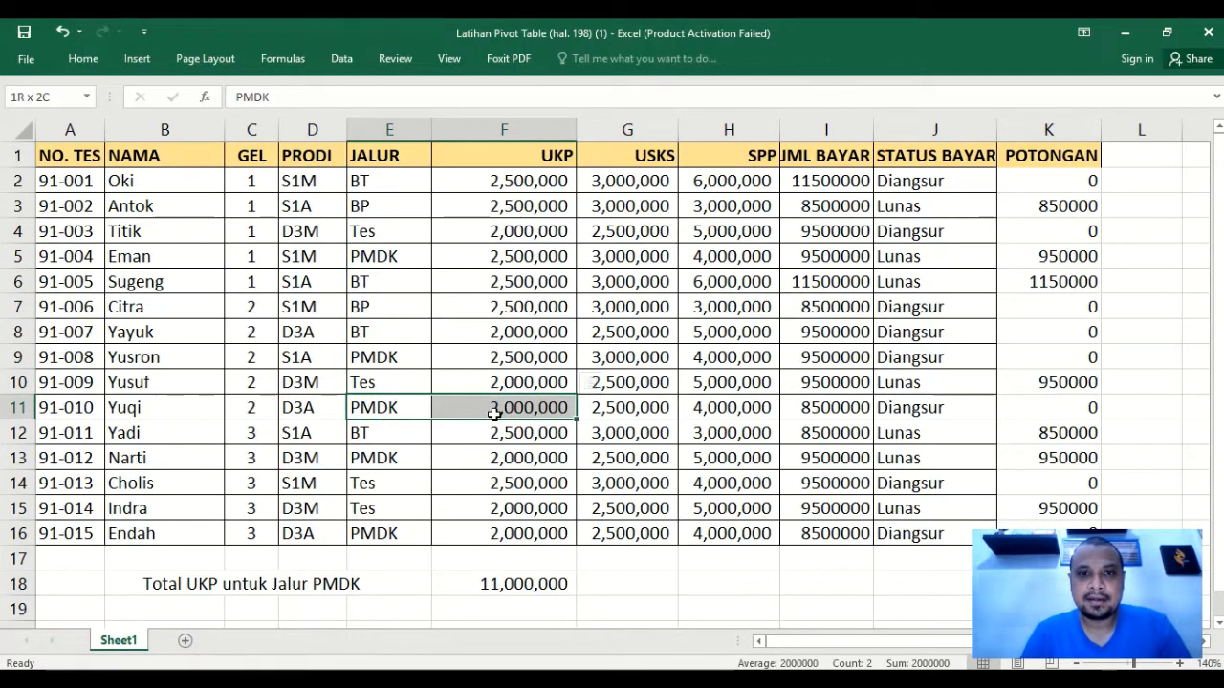
left_click_drag(541, 429, 546, 404)
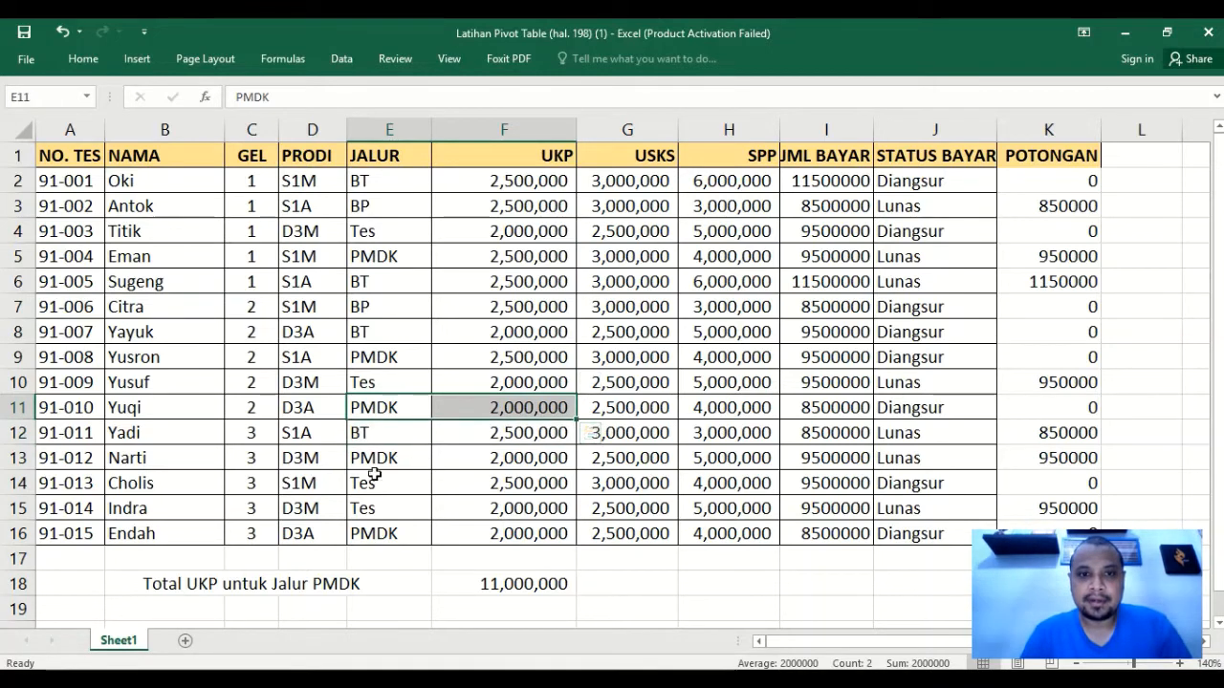
left_click_drag(372, 461, 479, 470)
key("ctrl+v")
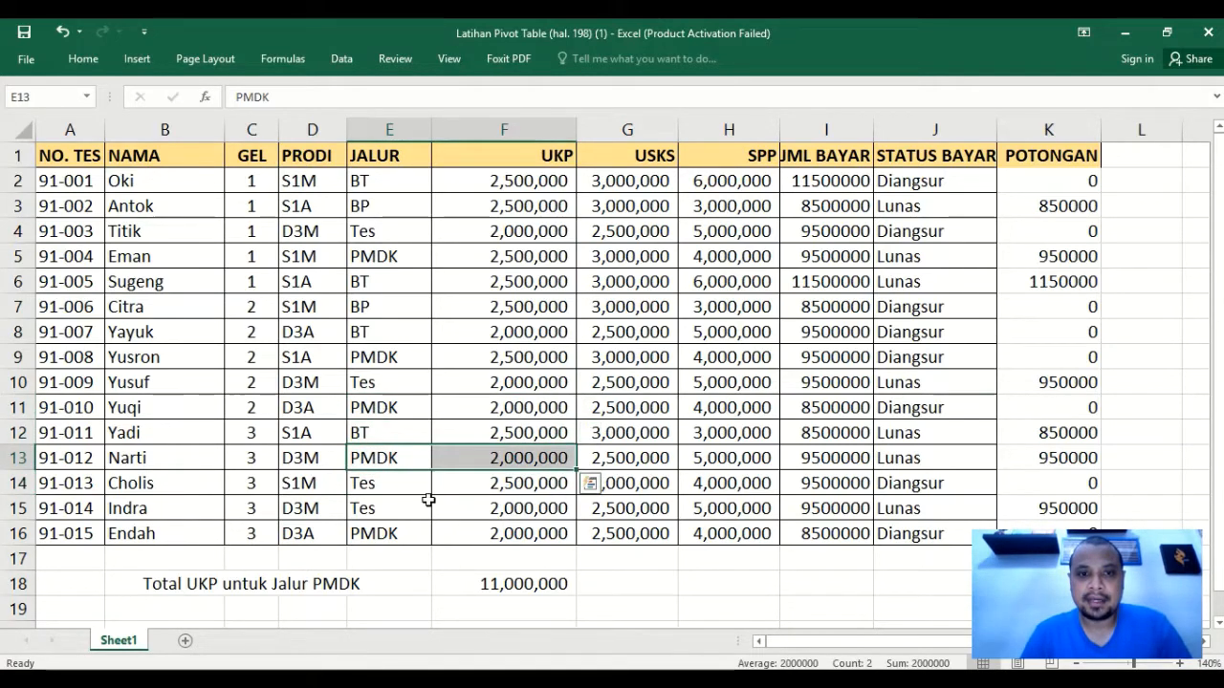
left_click_drag(373, 533, 492, 537)
key("ctrl+v")
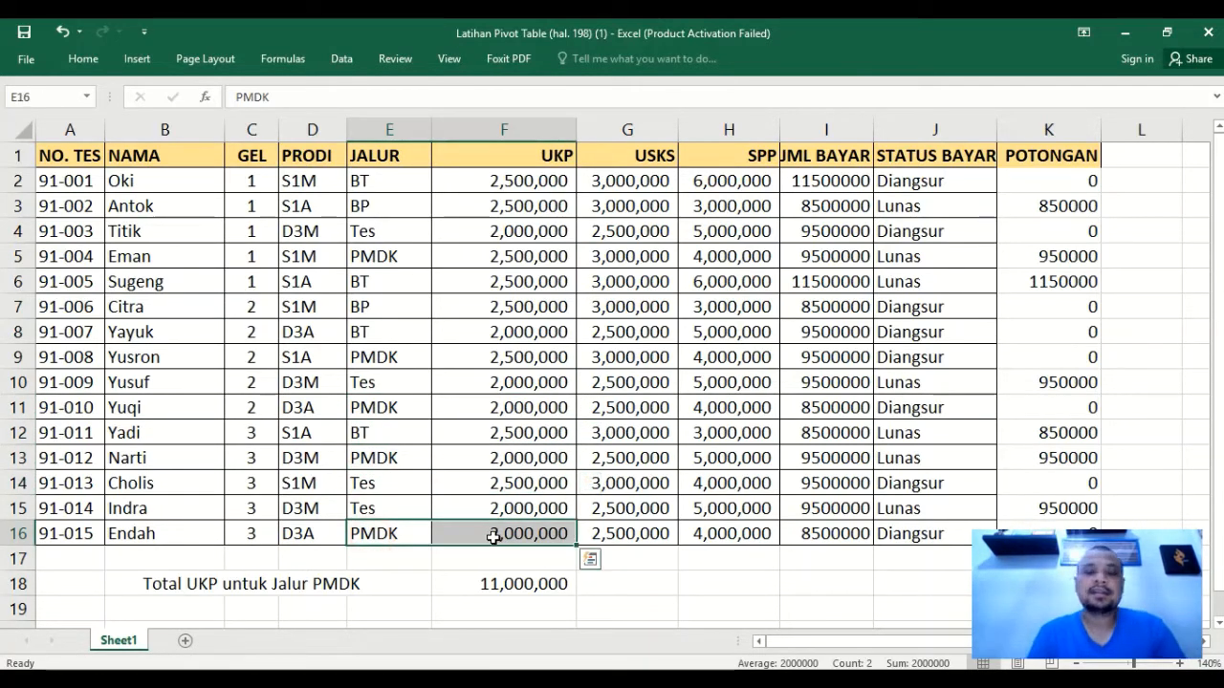
Enter the label "Total USKS untuk Prodi S1M" in B19.
left_click(164, 603)
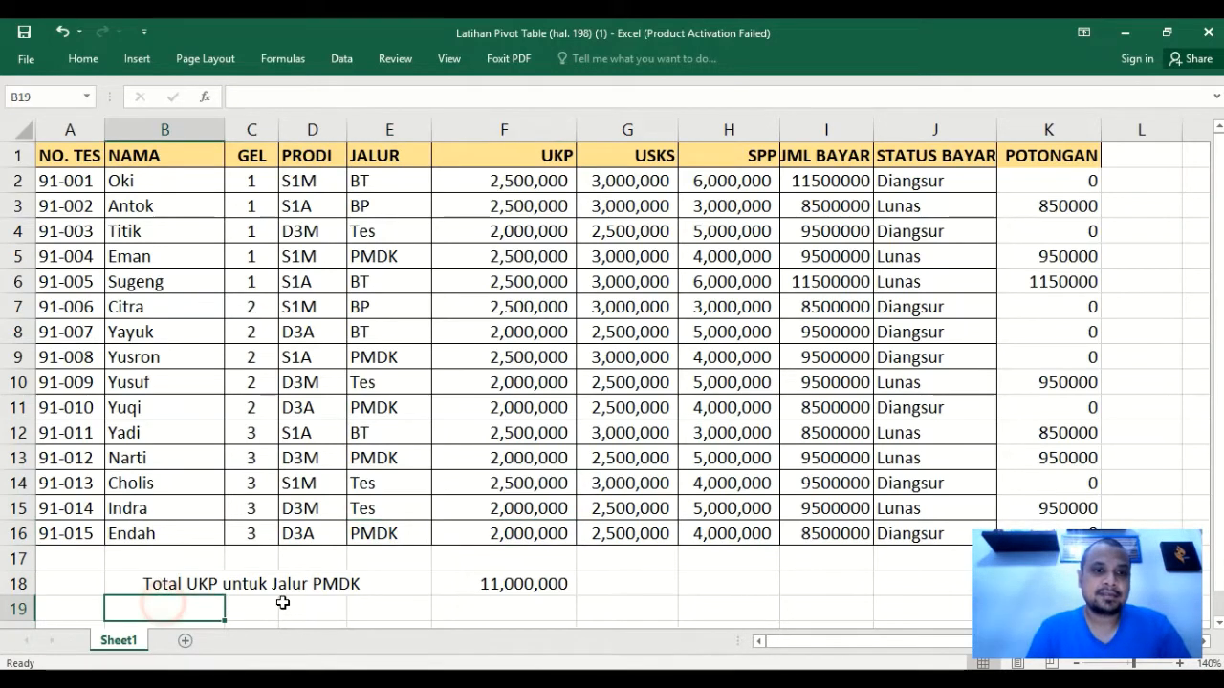
scroll(283, 602, "down", 3)
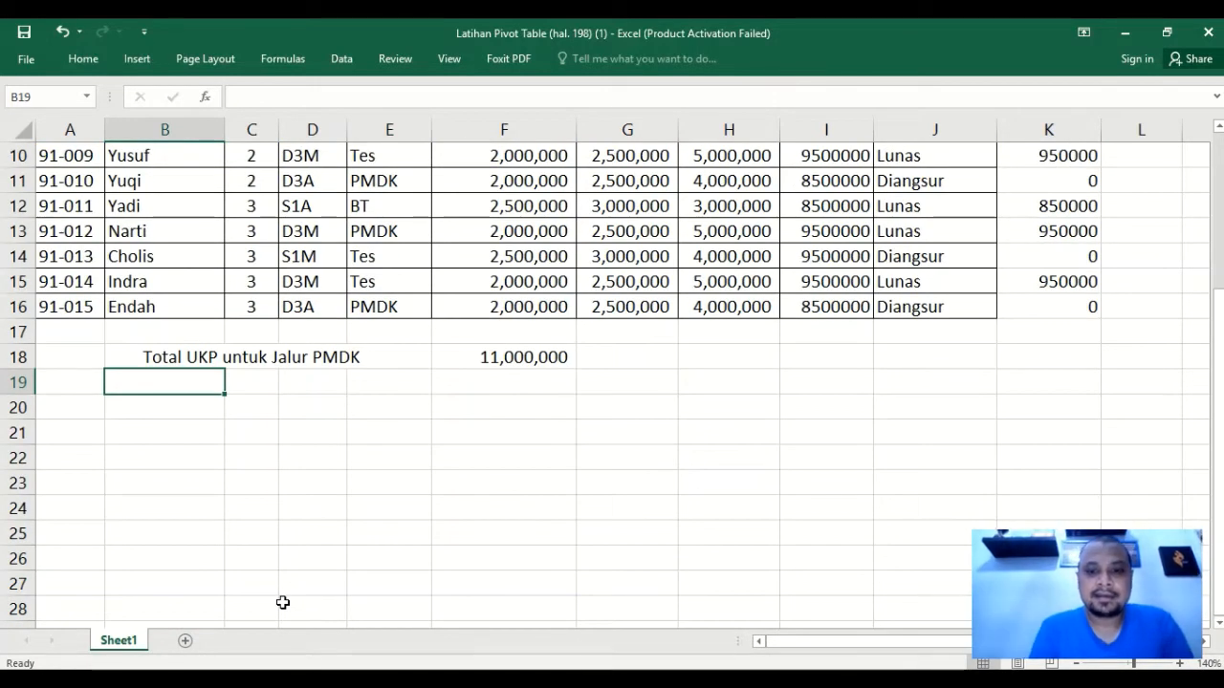
scroll(283, 602, "up", 3)
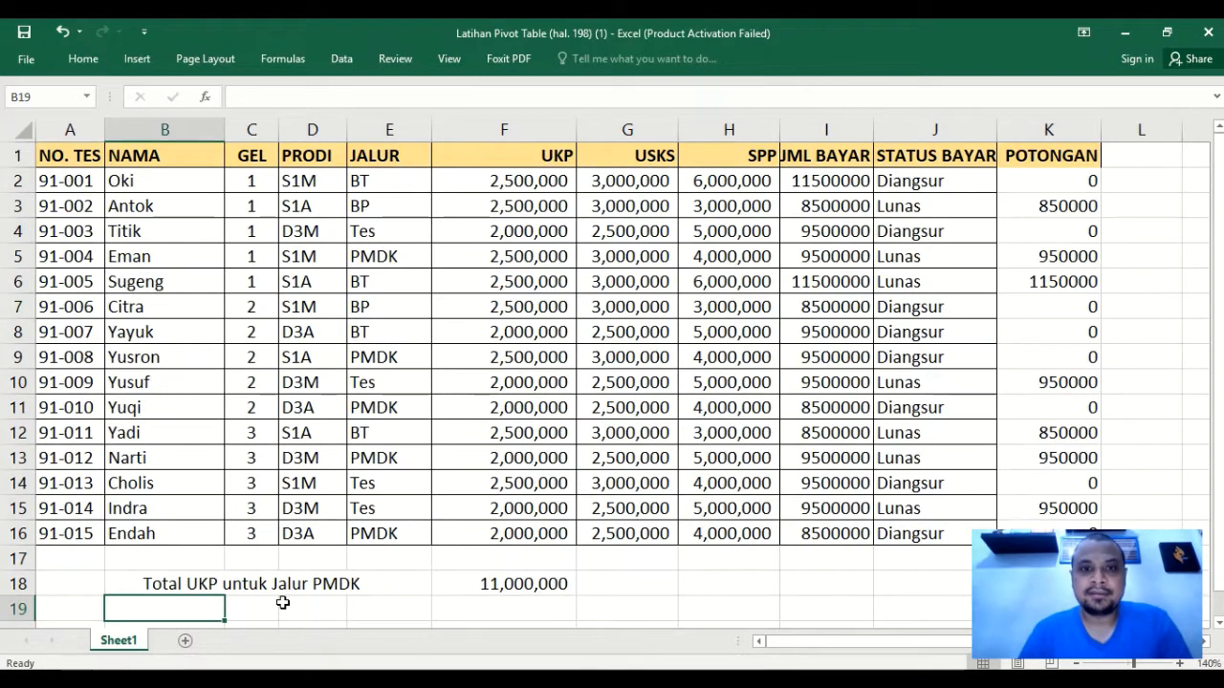
type("Total USKS")
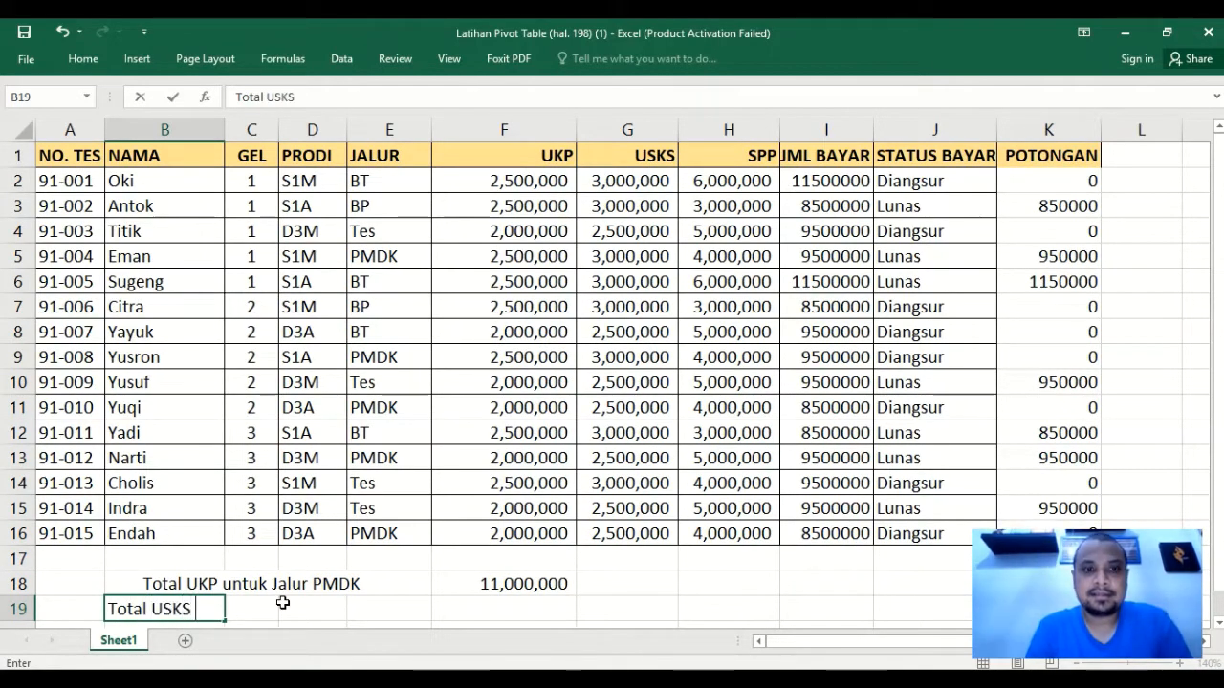
type(" untuk")
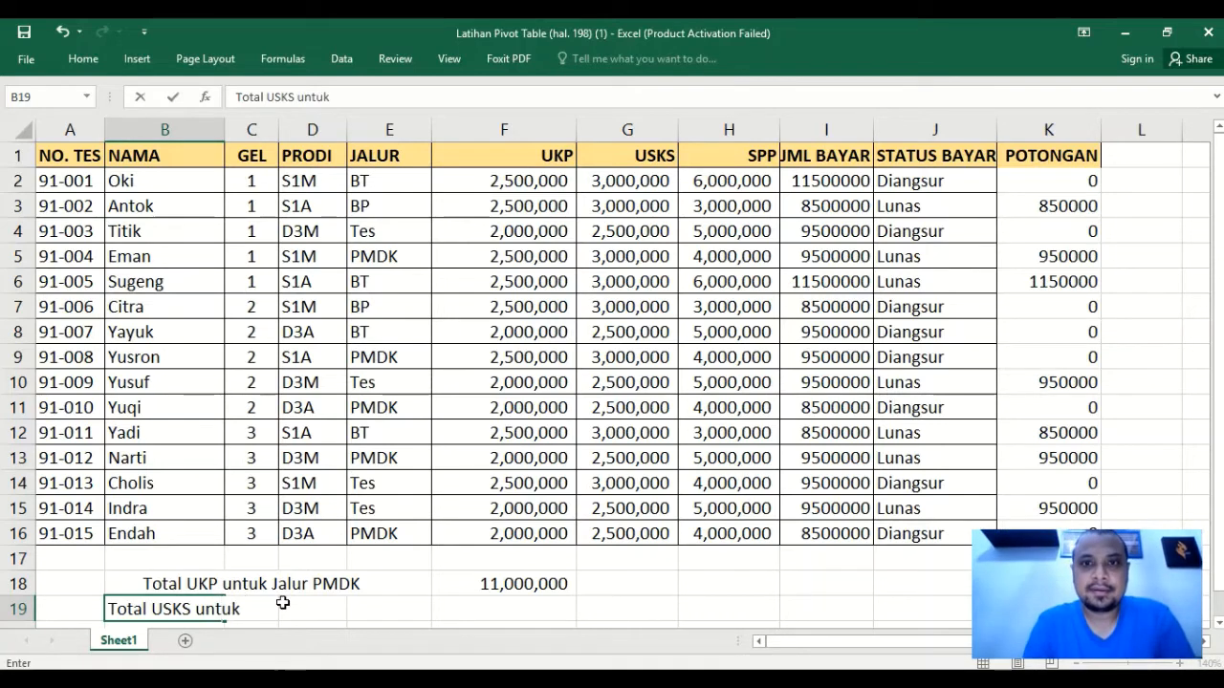
type(" Prodi")
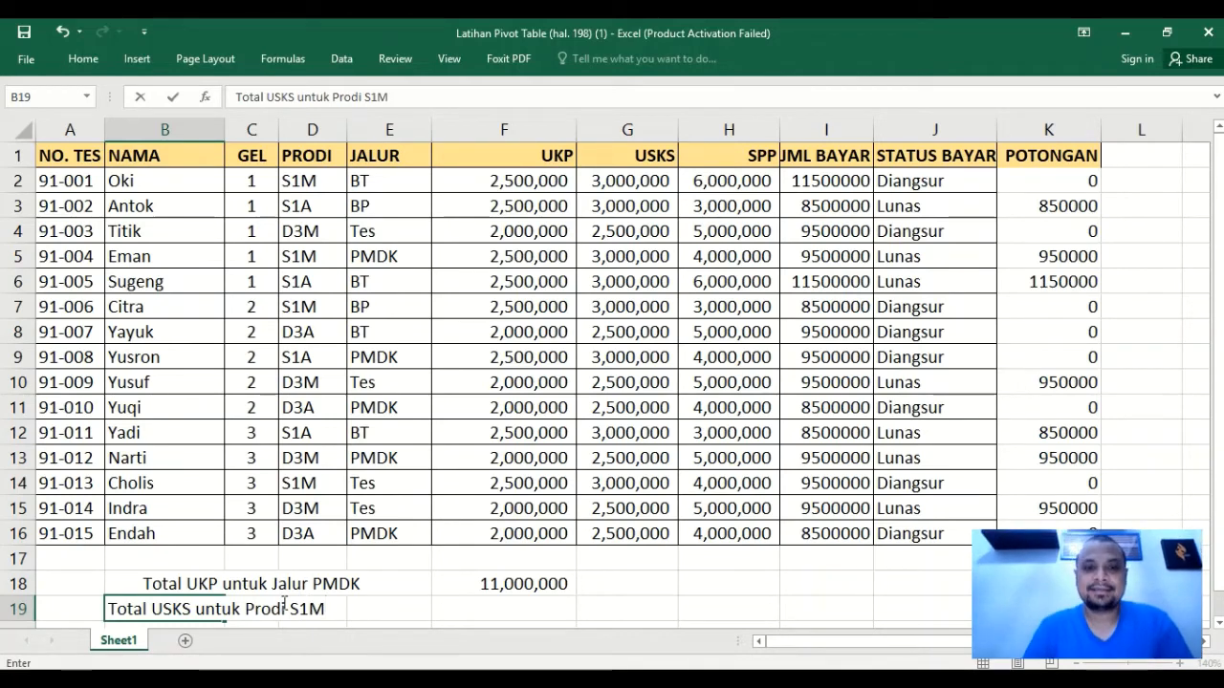
type(" S1M")
key("Return")
Enter =SUMIF(D1:D16,D7,G1:G16) in F19 to total the USKS for Prodi S1M.
key("Up")
key("Up")
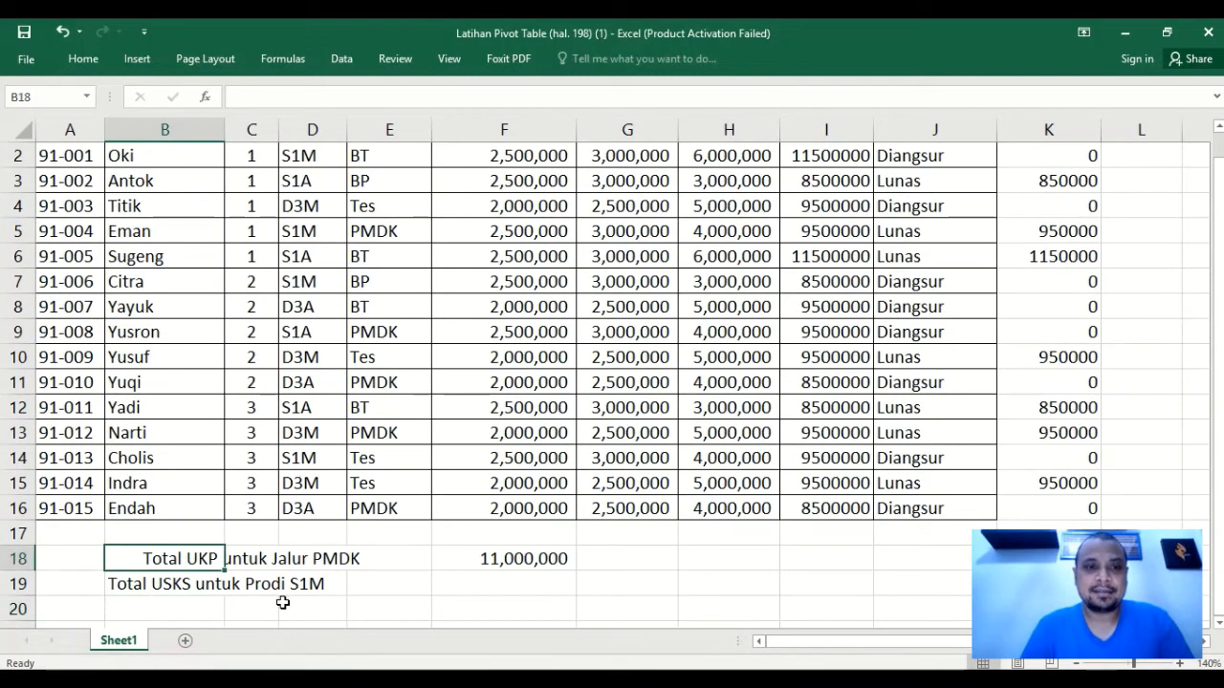
key("Down")
key("Right")
key("Right")
key("Right")
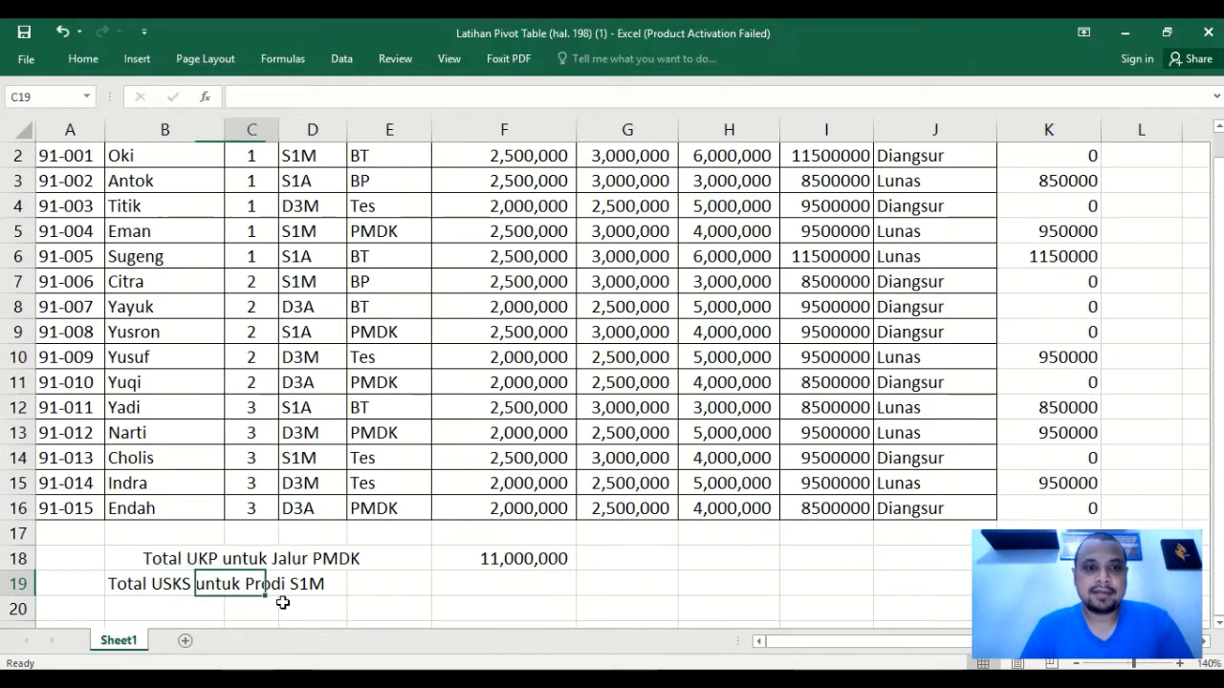
key("Right")
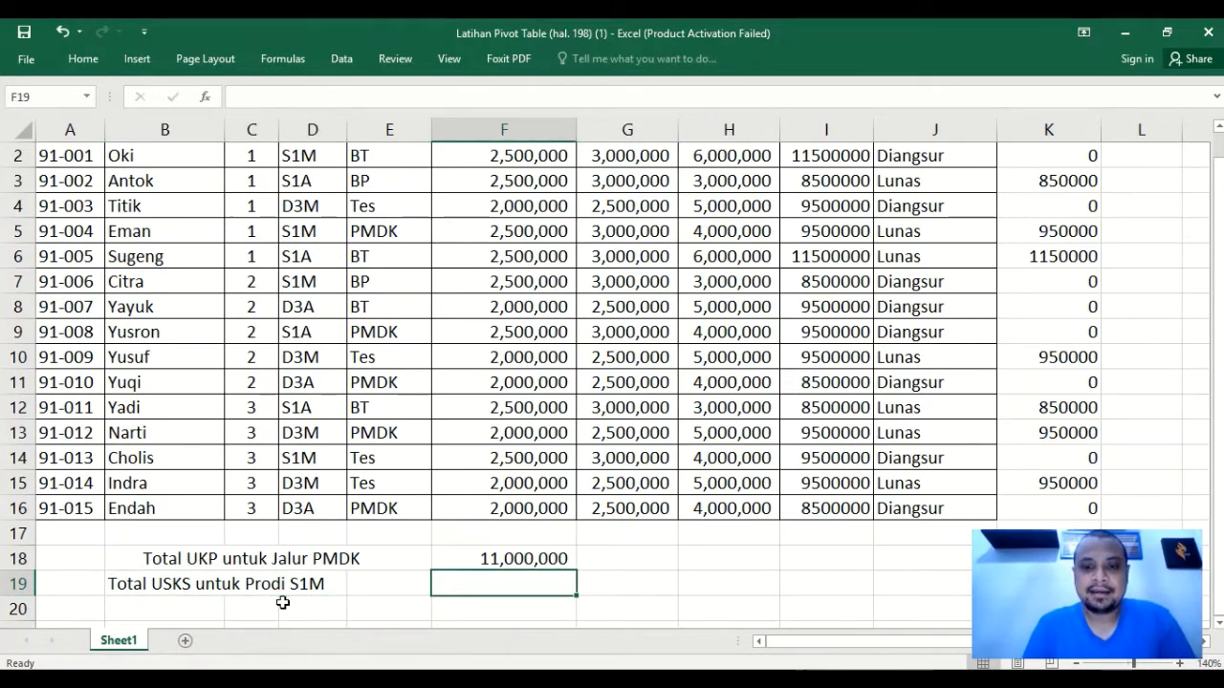
type("=su")
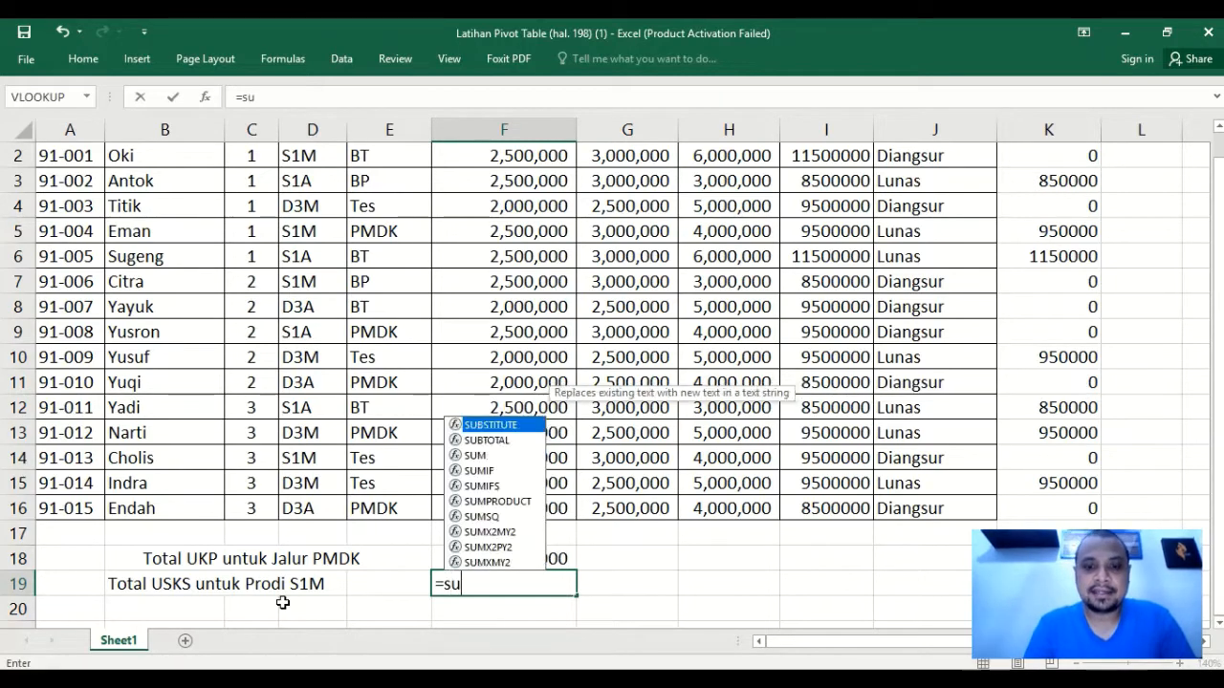
type("mif(")
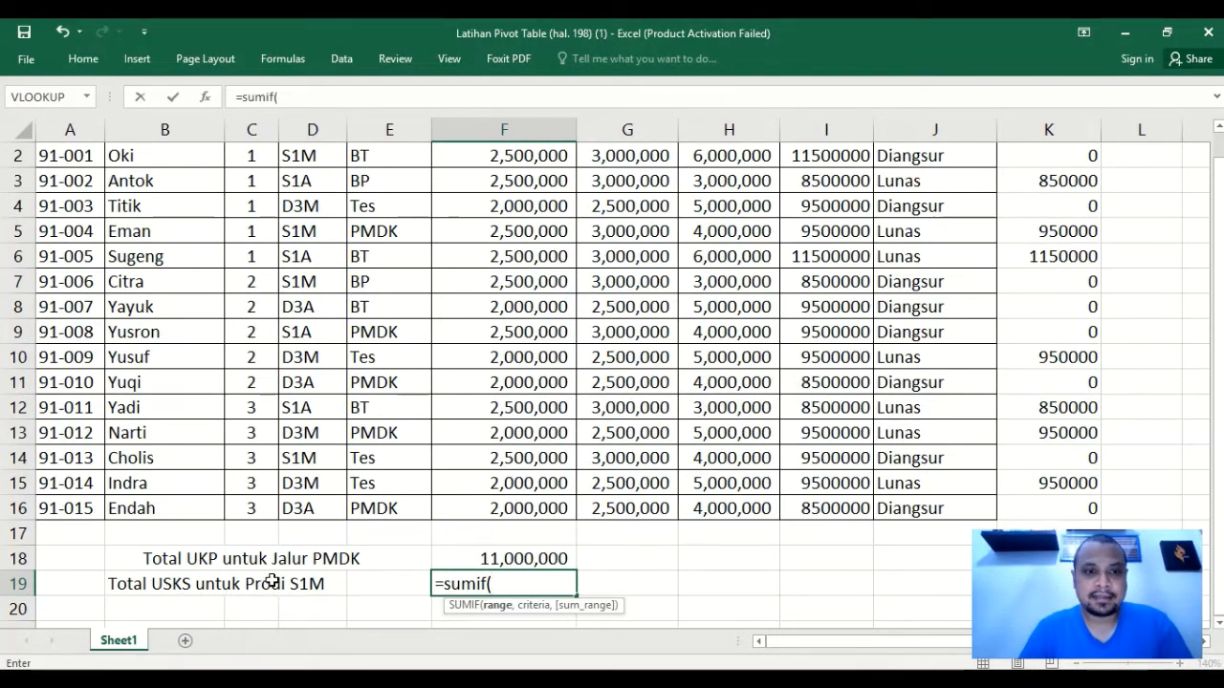
scroll(306, 126, "up", 1)
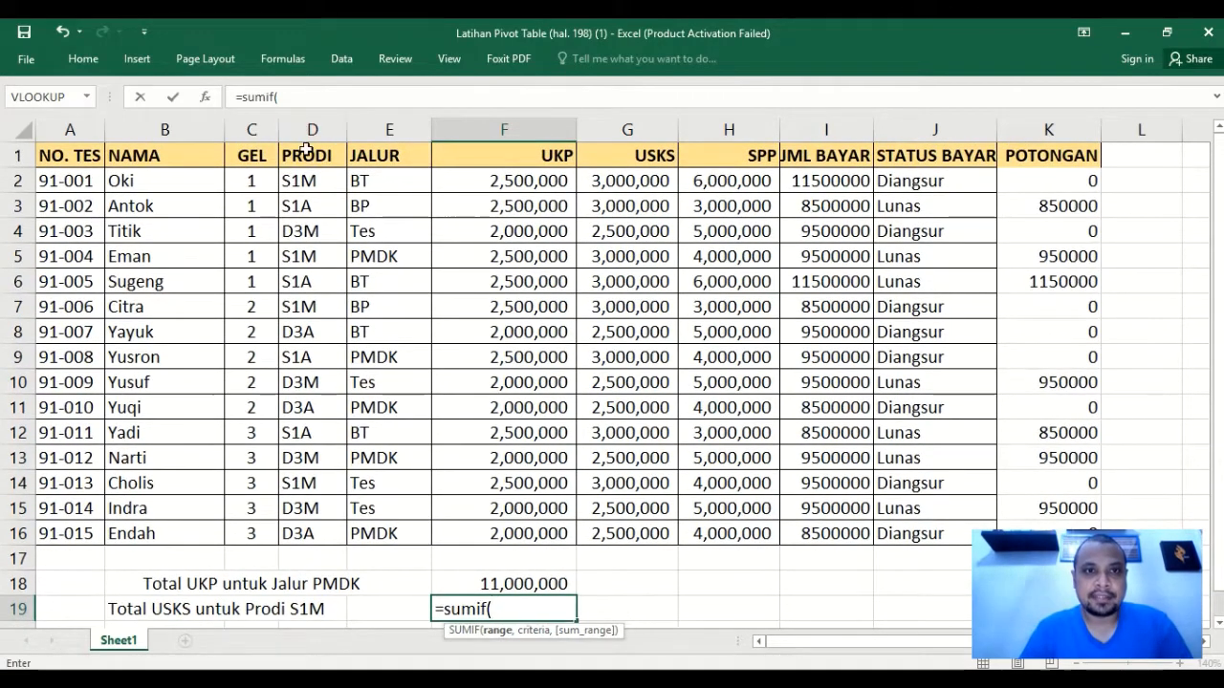
left_click_drag(308, 155, 316, 526)
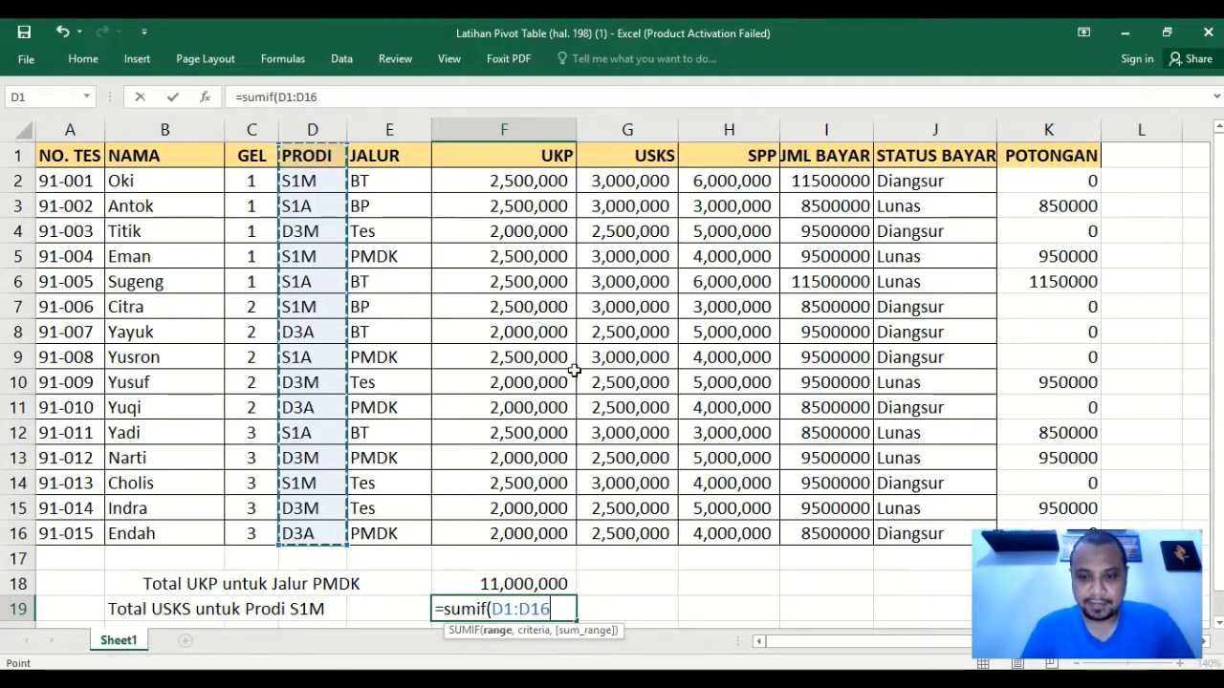
type(",")
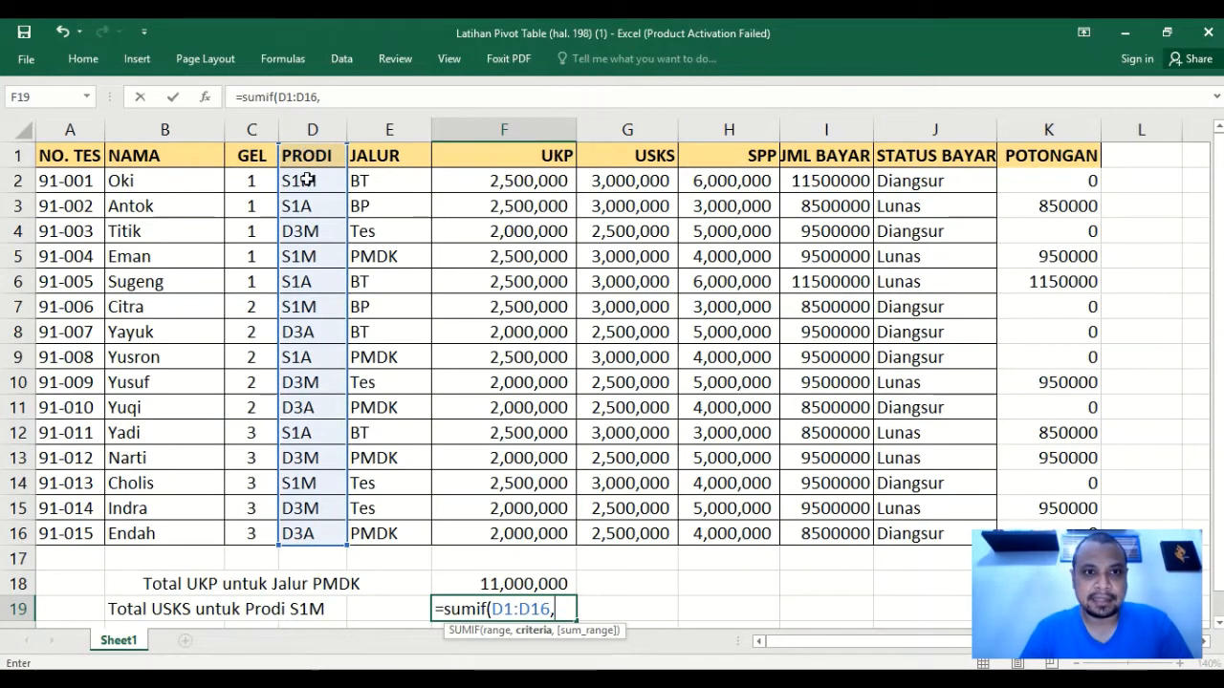
left_click(307, 307)
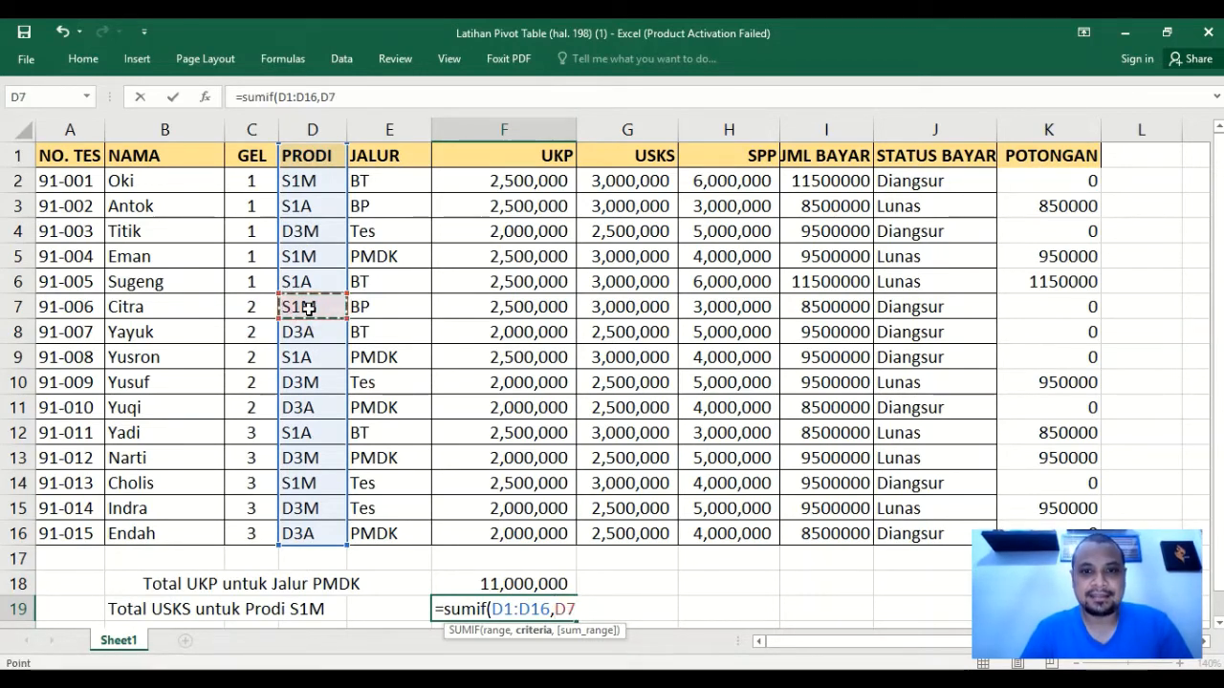
type(",")
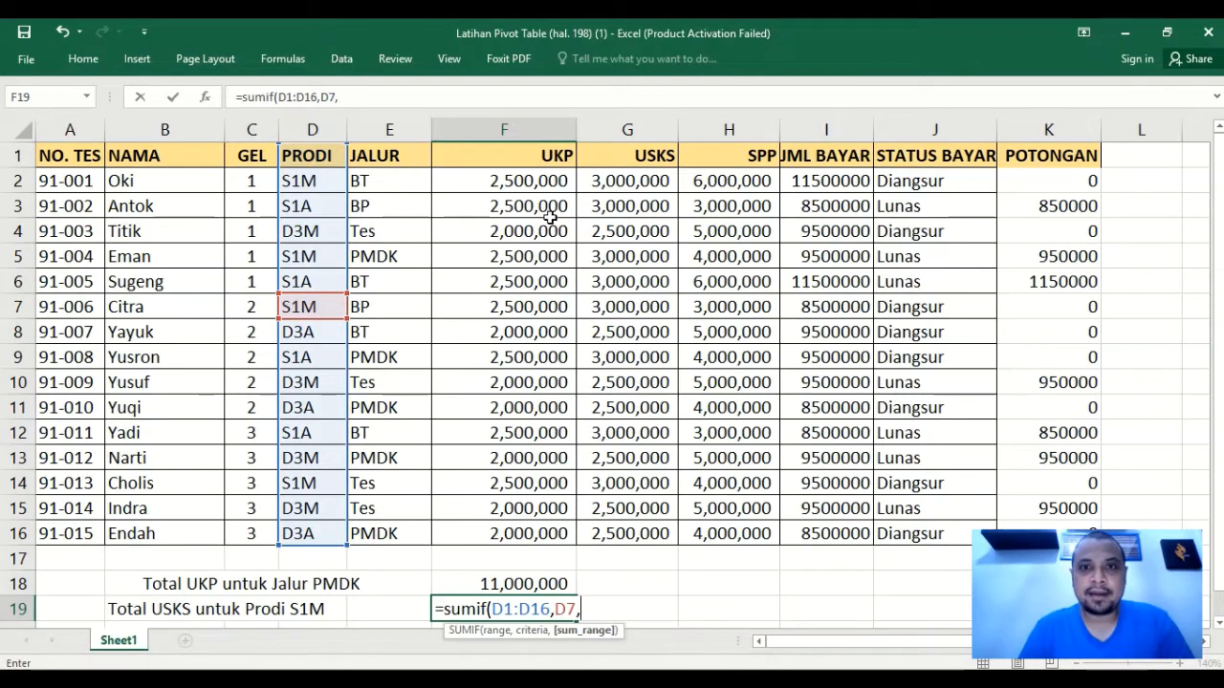
left_click_drag(620, 156, 639, 531)
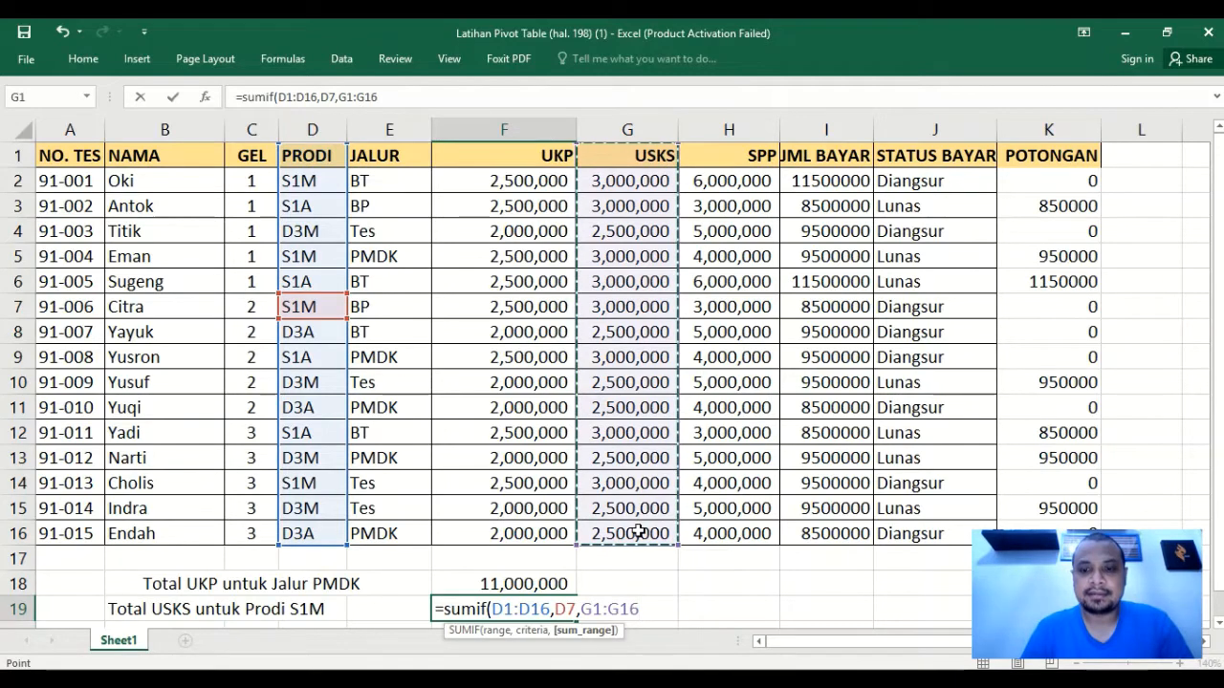
type(")")
key("Return")
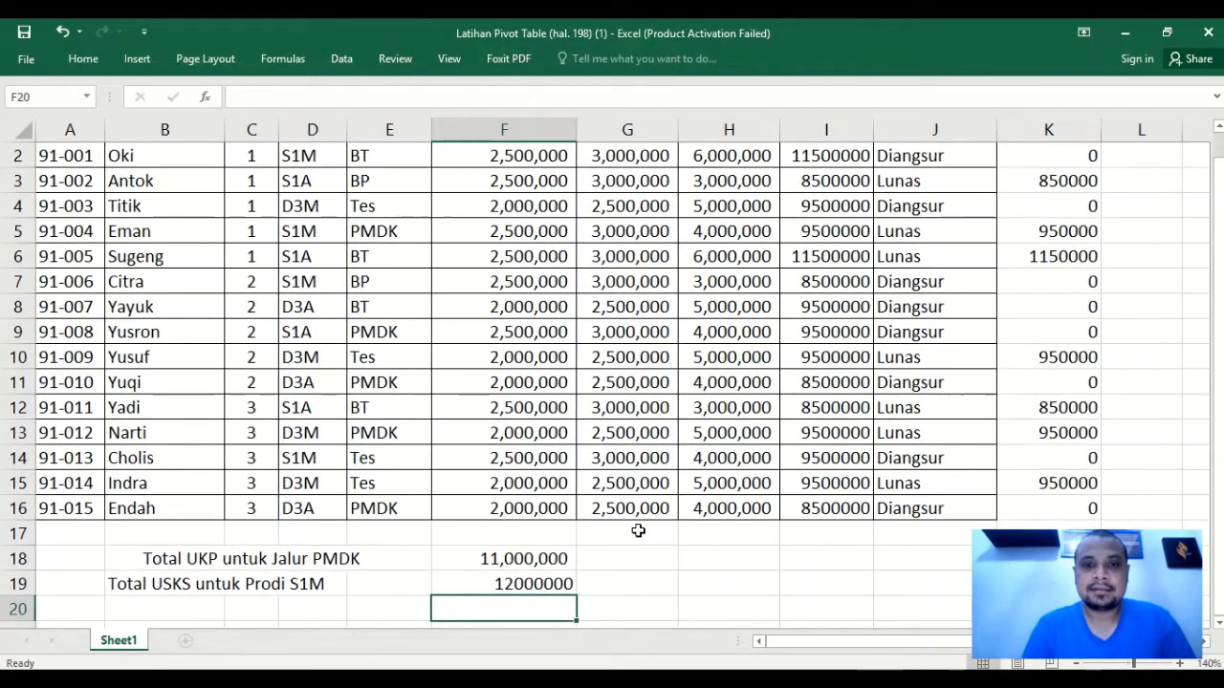
Format the USKS total in F19 with the comma thousands style and no decimal places.
key("Up")
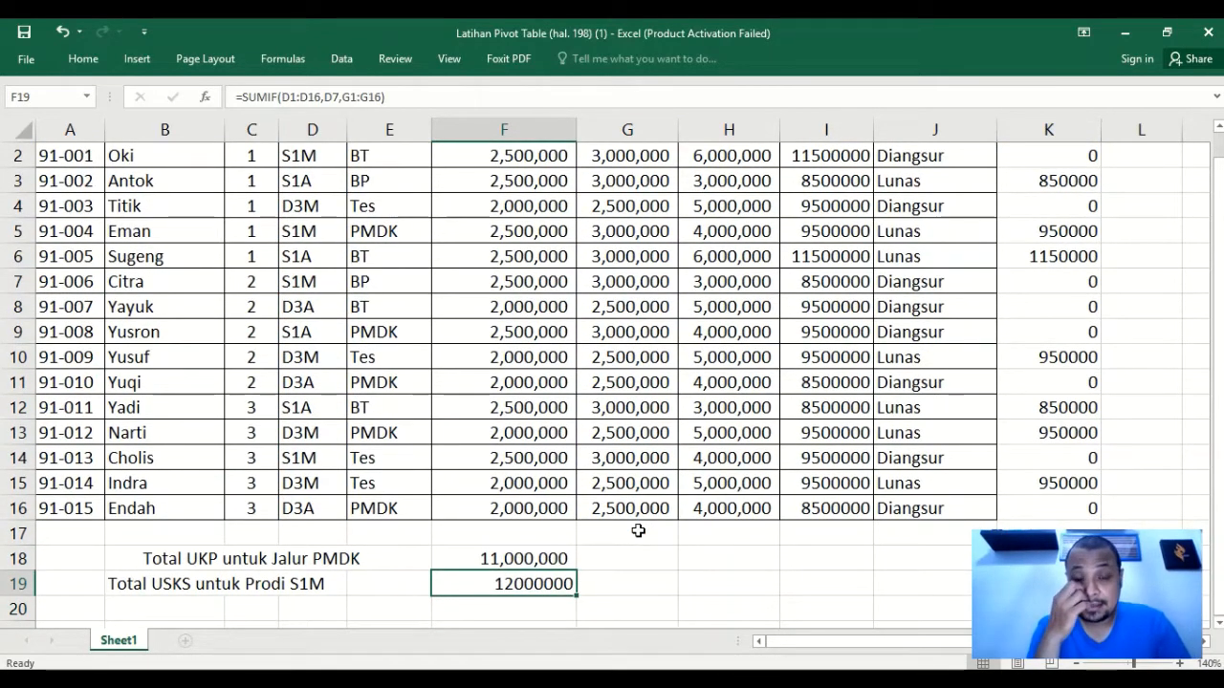
left_click(93, 58)
left_click(628, 118)
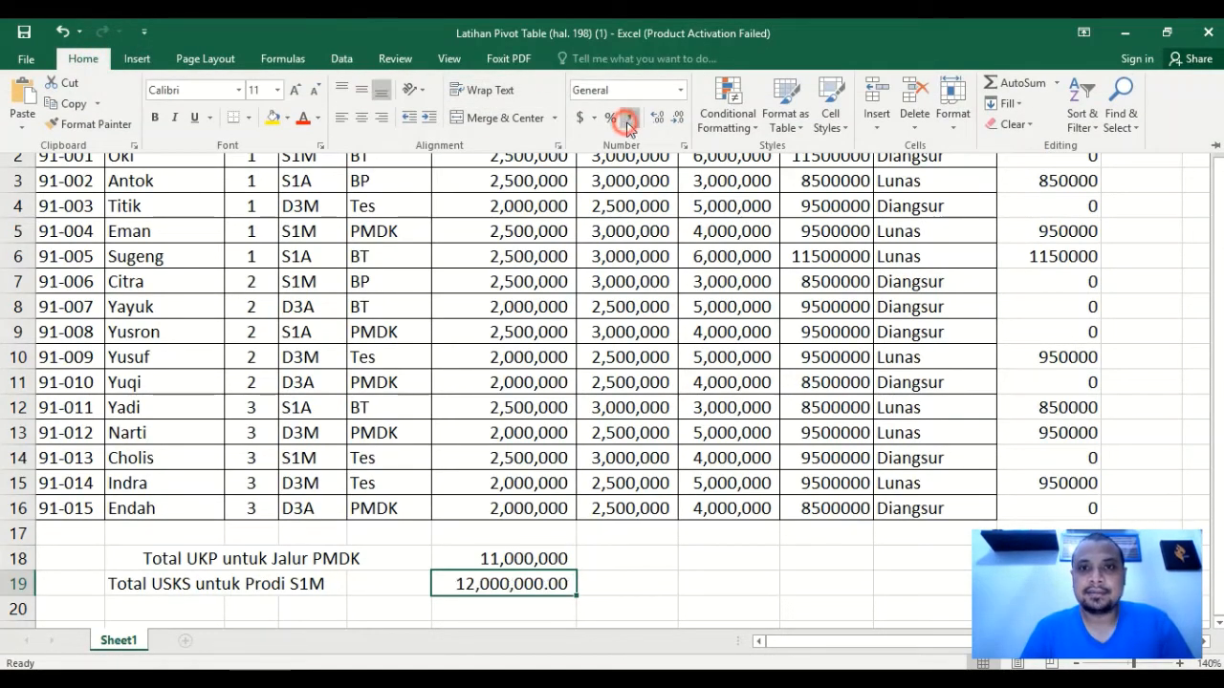
left_click(677, 117)
left_click(677, 116)
left_click(604, 424)
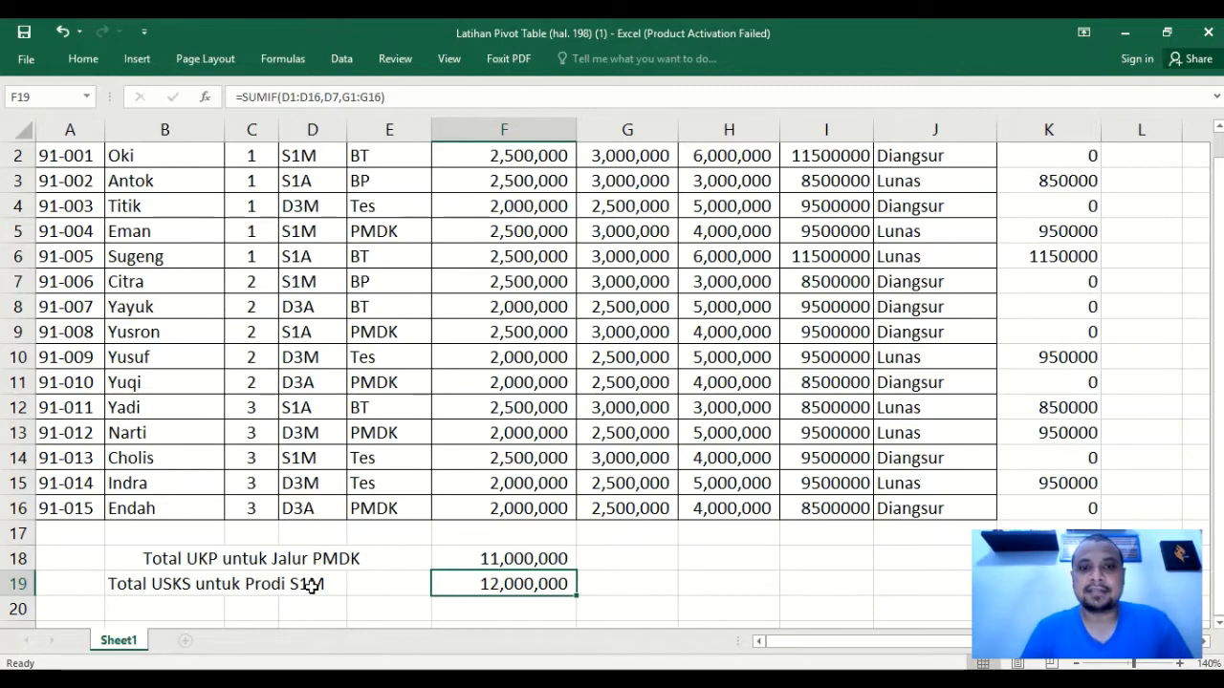
Enter the label "Rata-rata SPP untuk Jalur Tes" in B20.
left_click(196, 604)
scroll(437, 612, "down", 1)
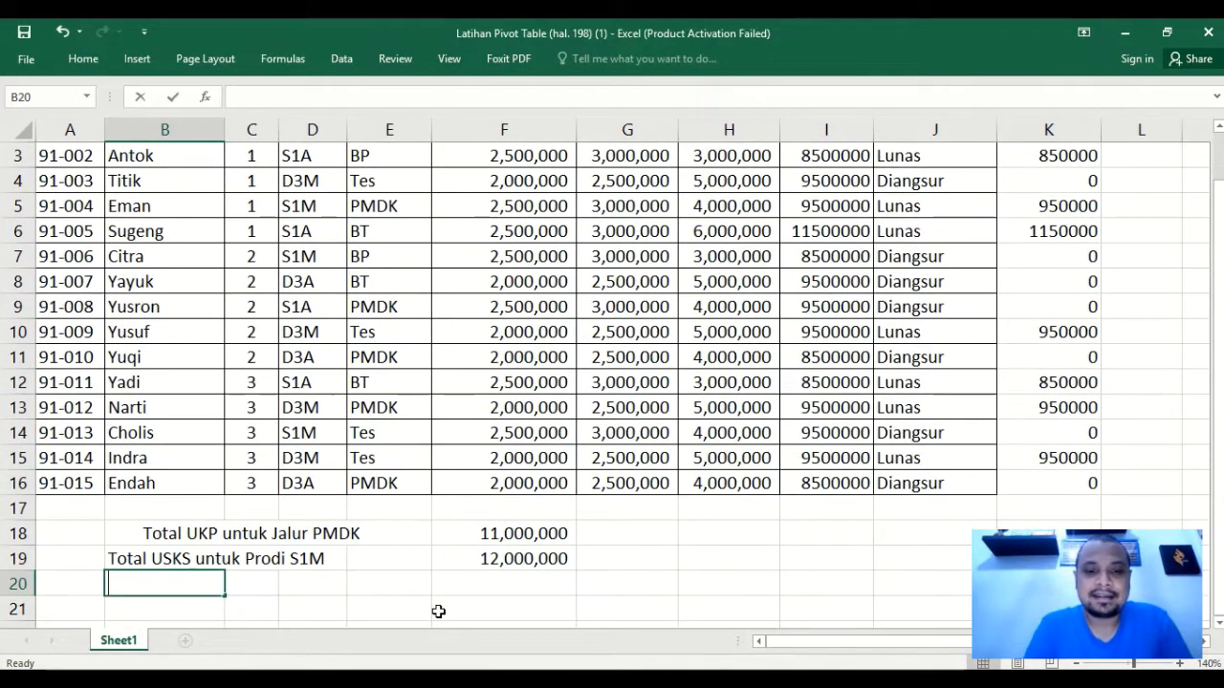
type("Rata-rata")
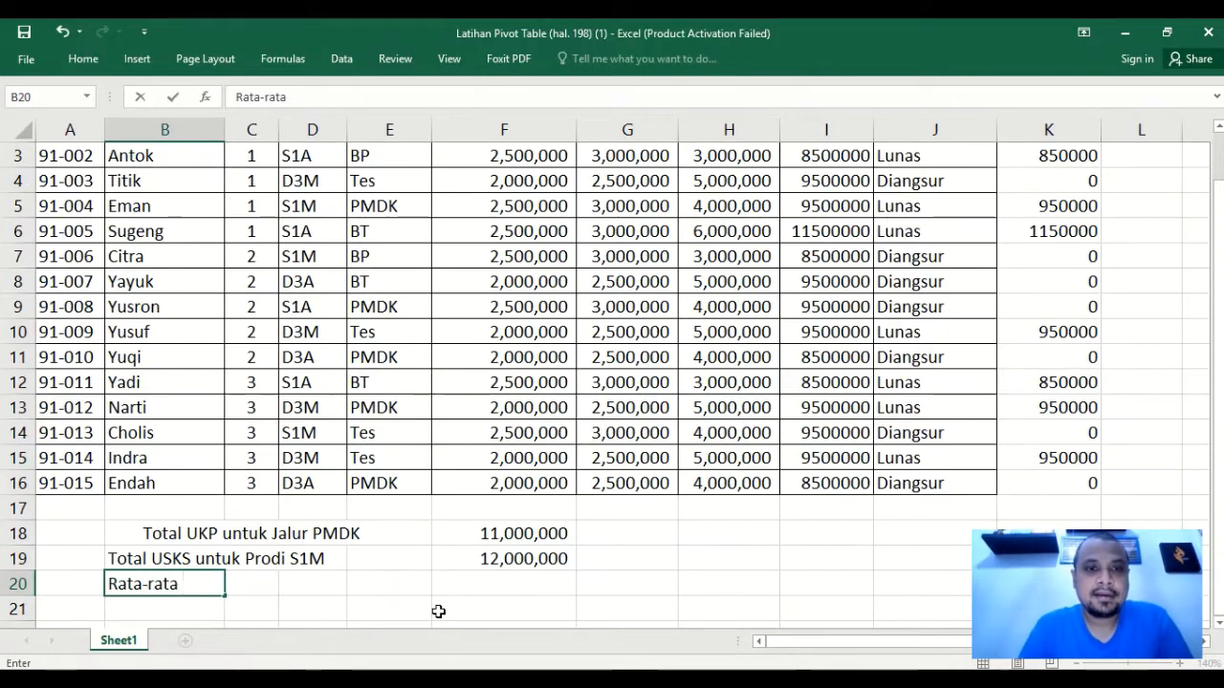
scroll(438, 612, "up", 2)
scroll(438, 611, "down", 4)
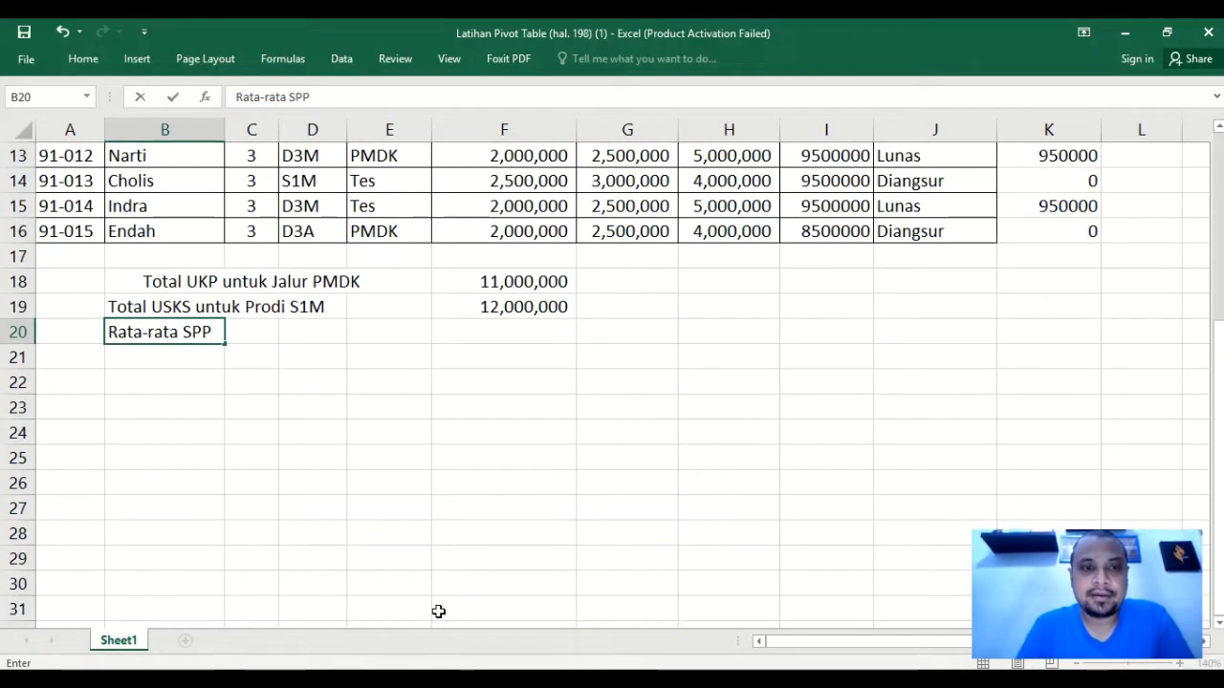
type("rata SPP untu")
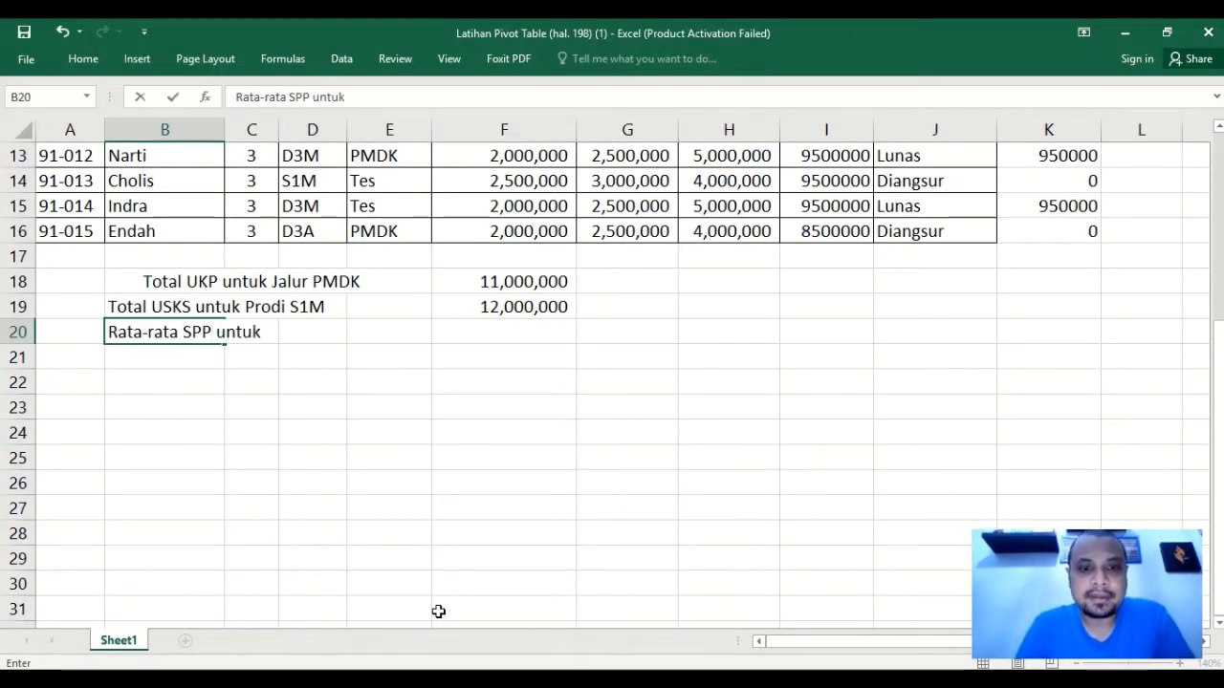
type("k ")
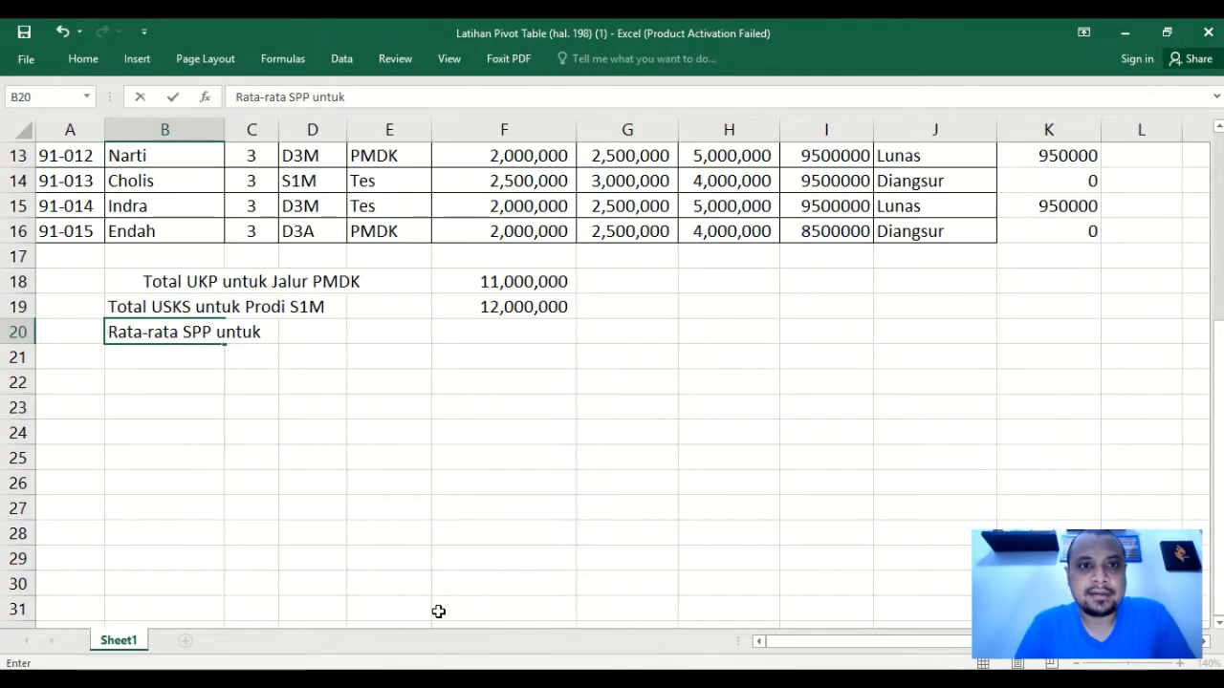
type("Jalur Tes")
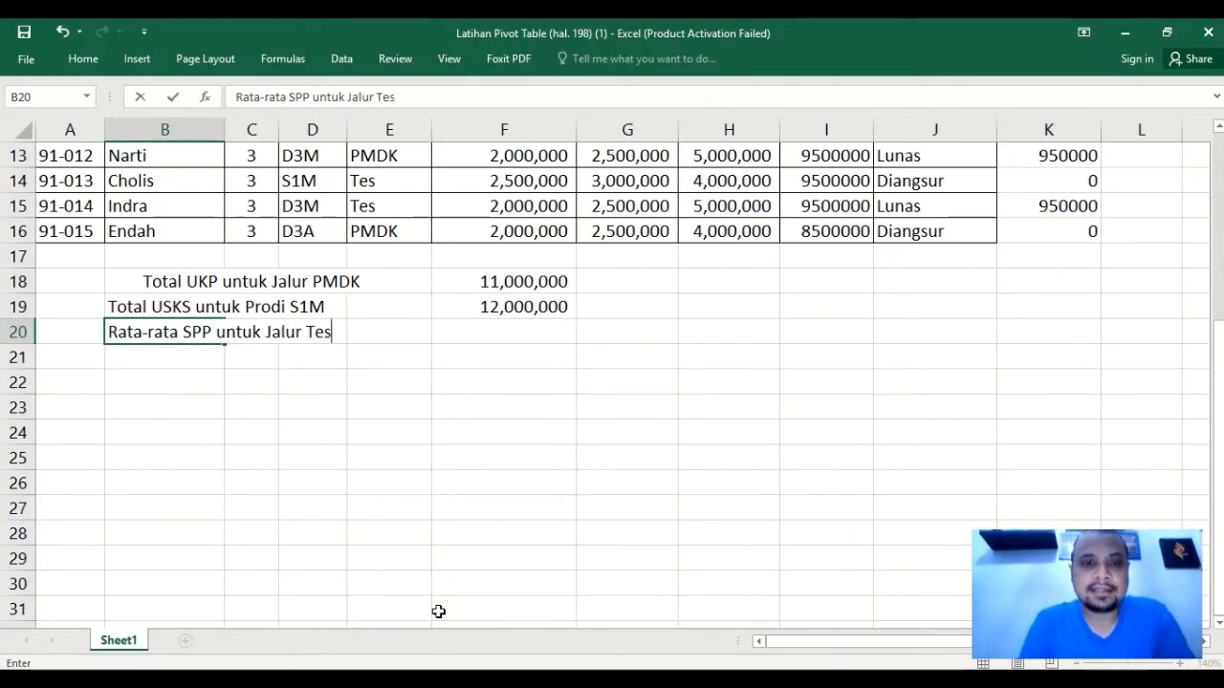
Enter =AVERAGEIF(E1:E16,E4,H1:H16) in F20 to average the SPP for the Tes path.
key("Right")
key("Right")
key("Right")
key("Right")
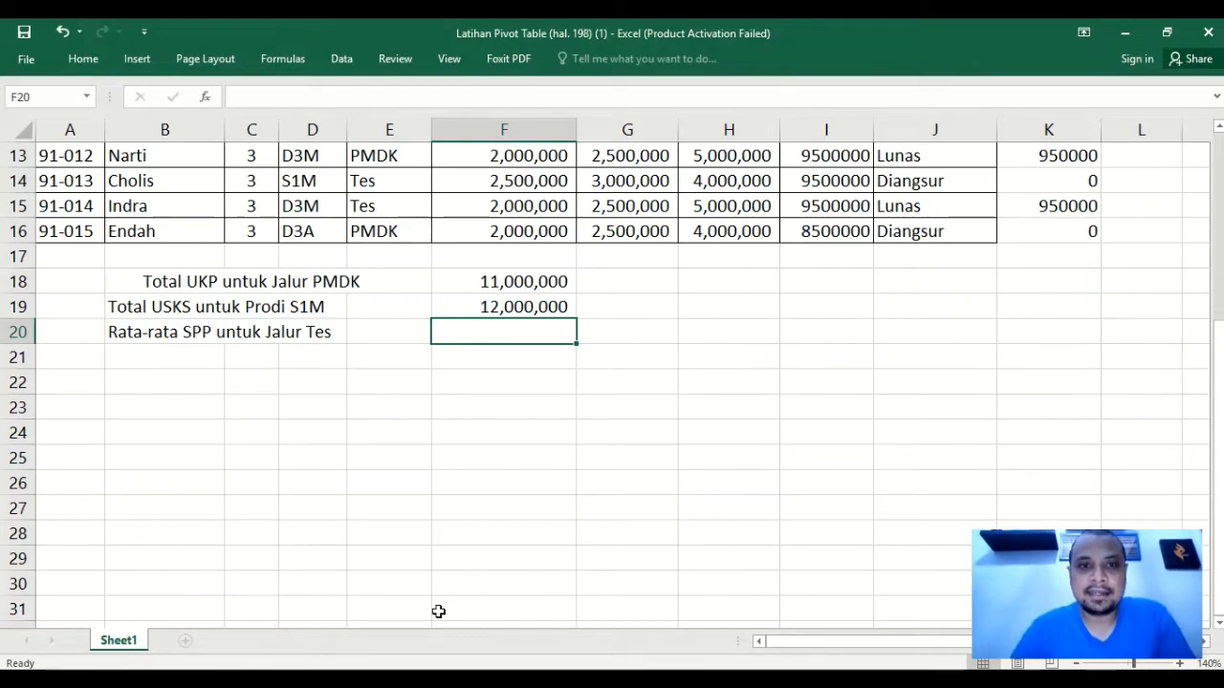
scroll(438, 612, "up", 3)
type("=")
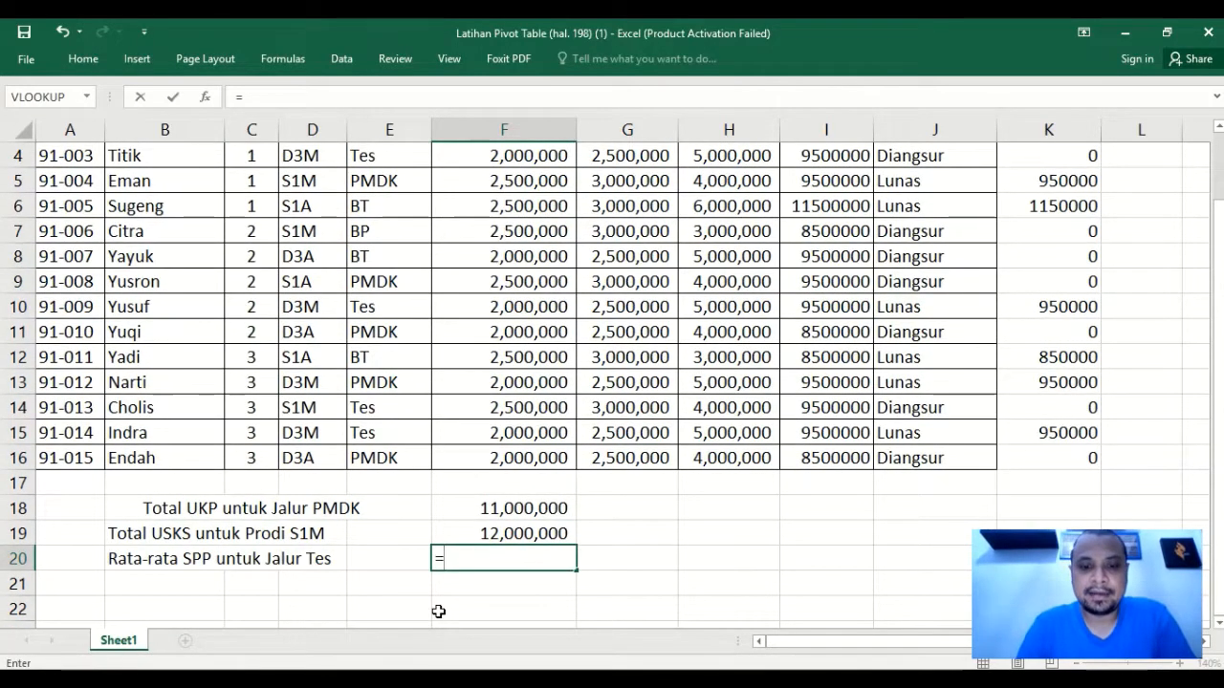
type("average")
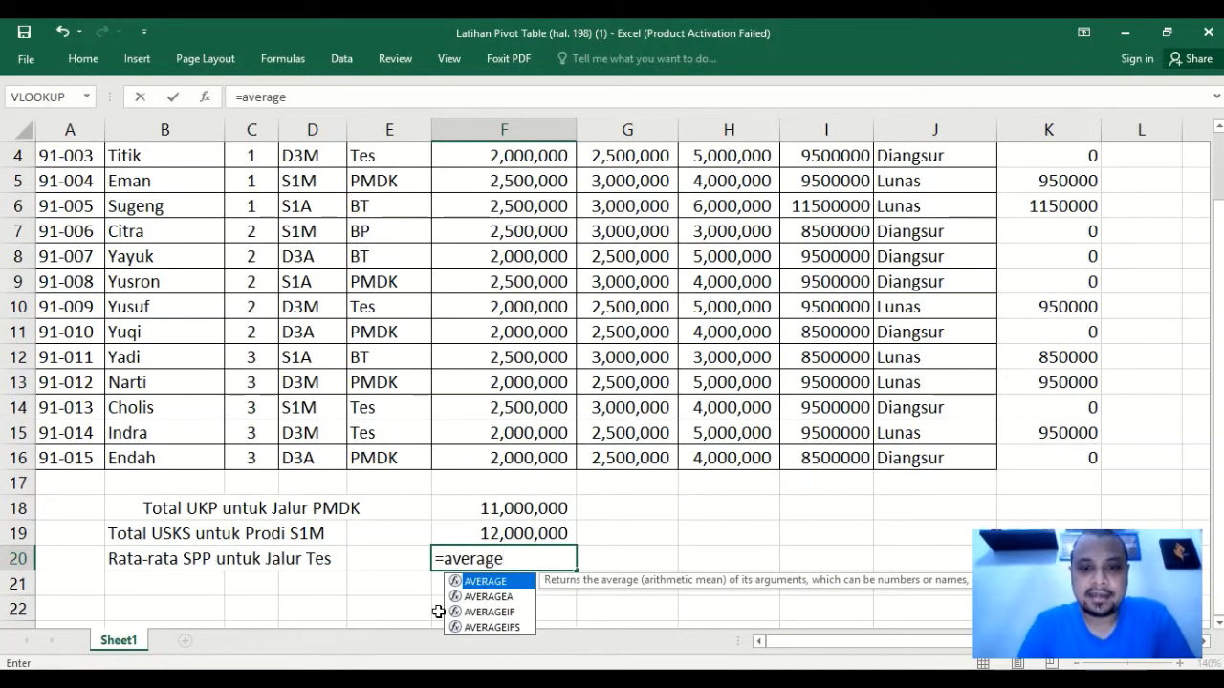
type("if(")
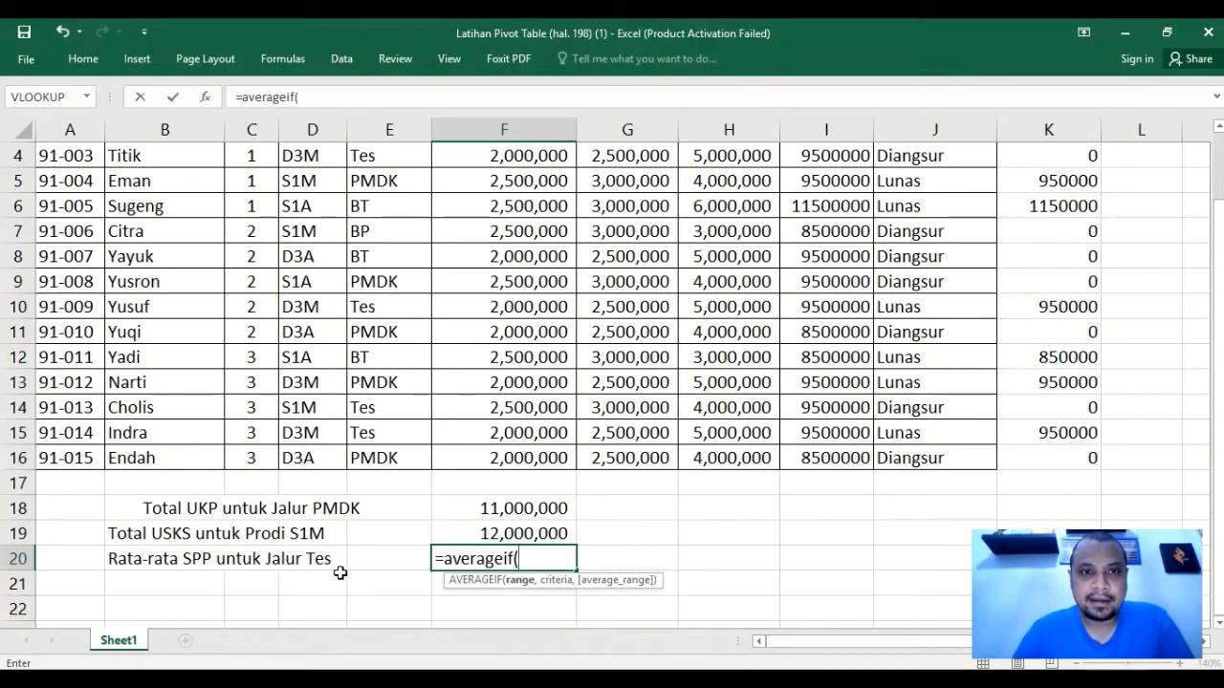
scroll(333, 560, "up", 1)
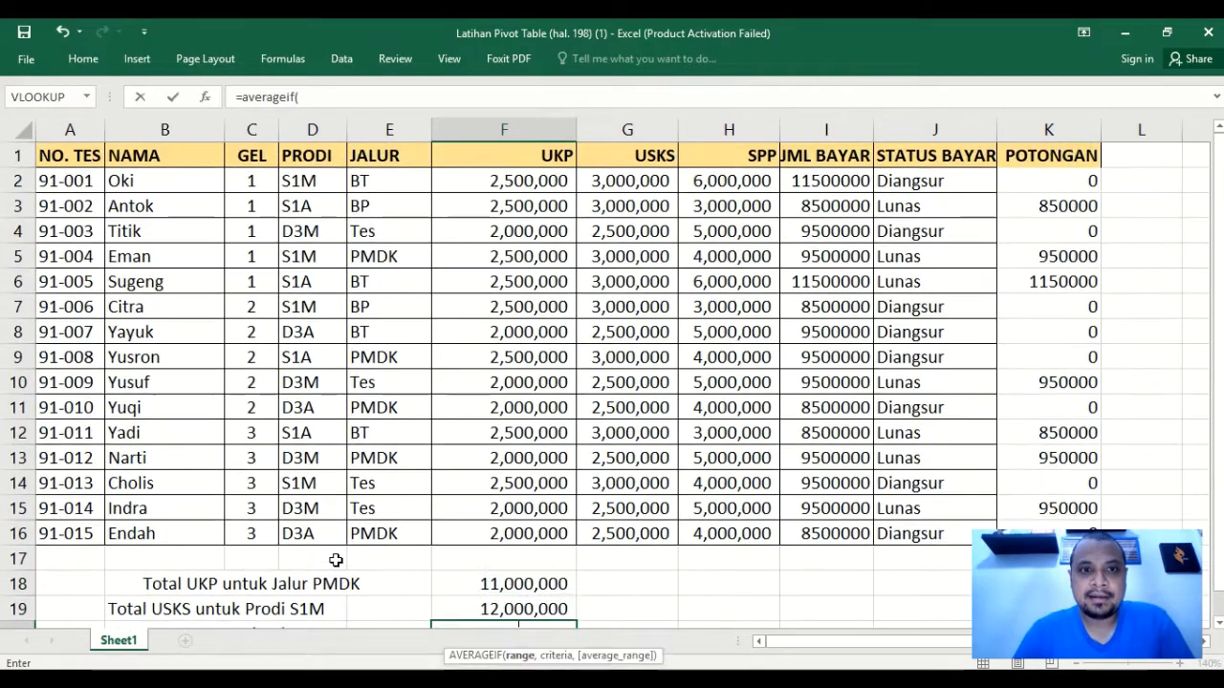
left_click_drag(377, 154, 385, 533)
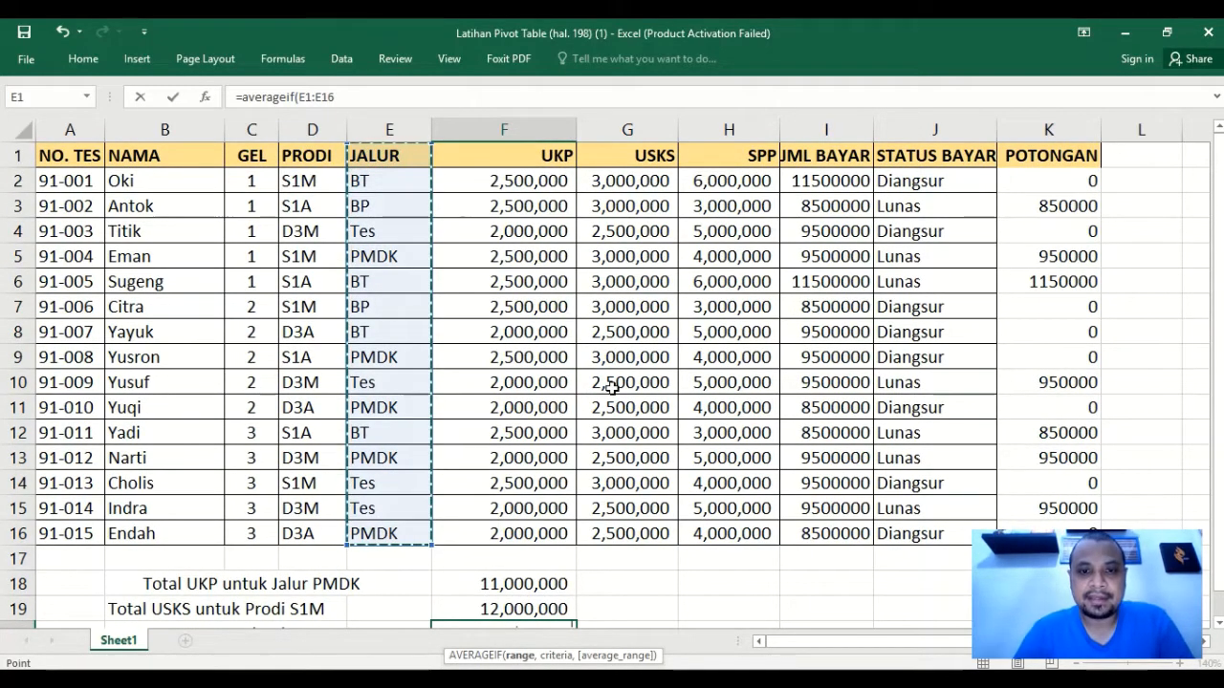
type(",")
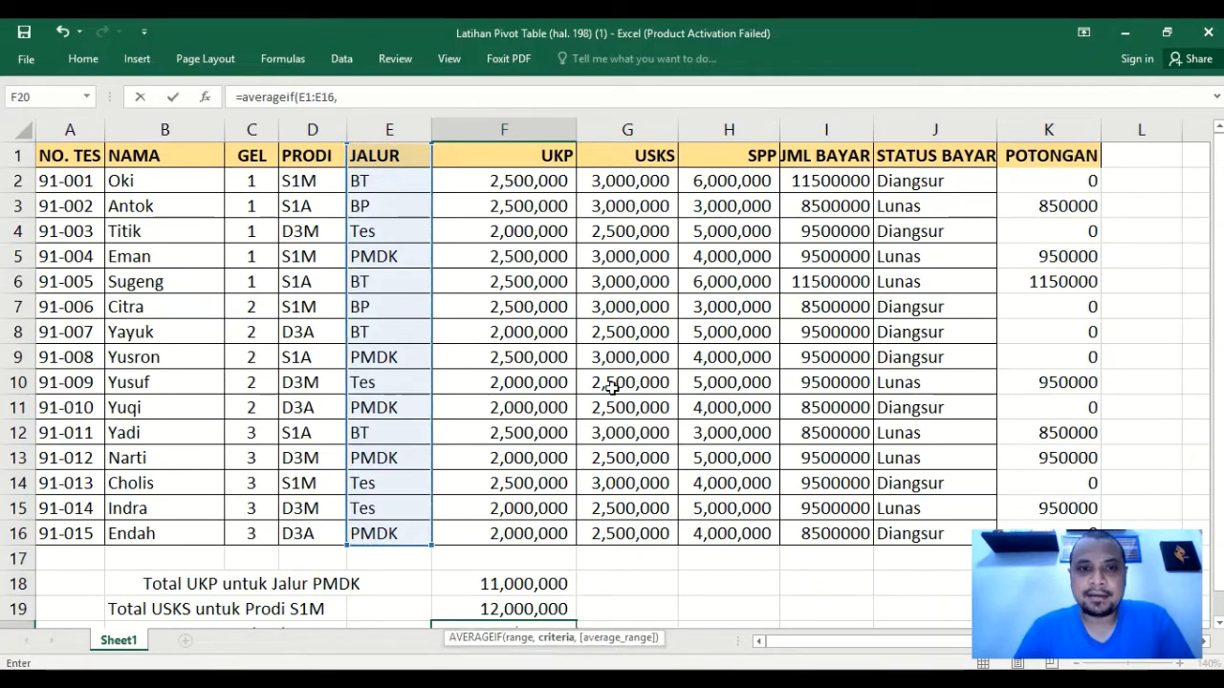
scroll(612, 387, "down", 3)
scroll(612, 387, "up", 3)
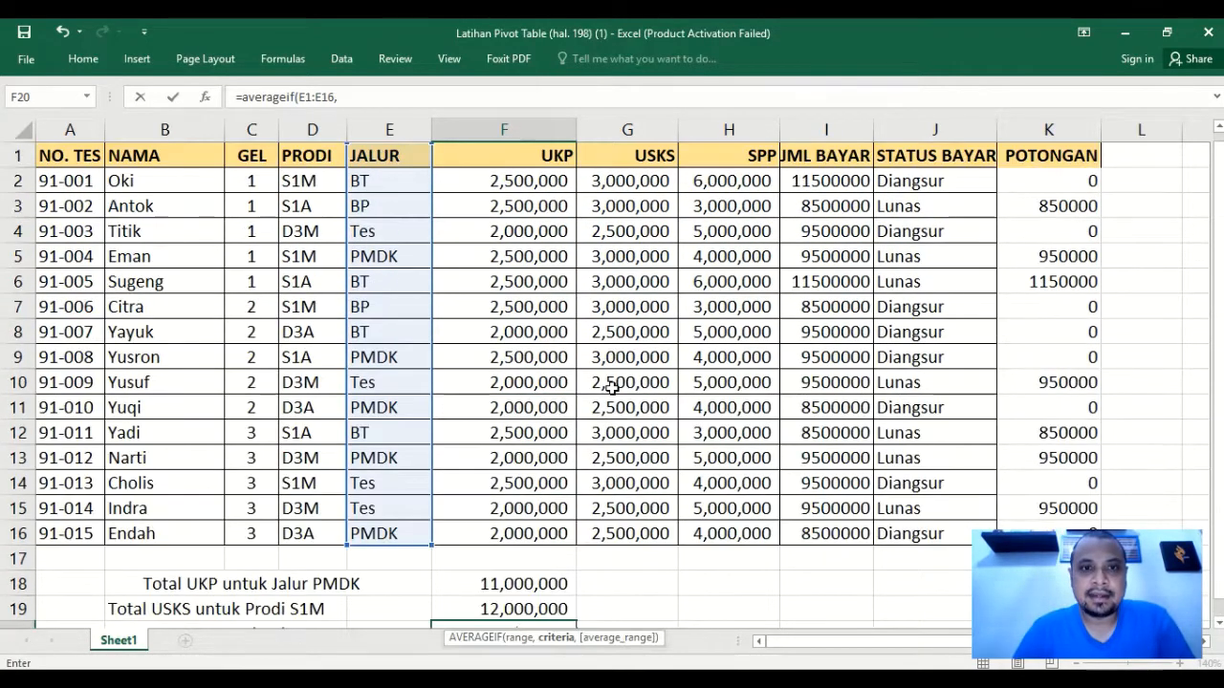
left_click(386, 232)
scroll(568, 321, "down", 2)
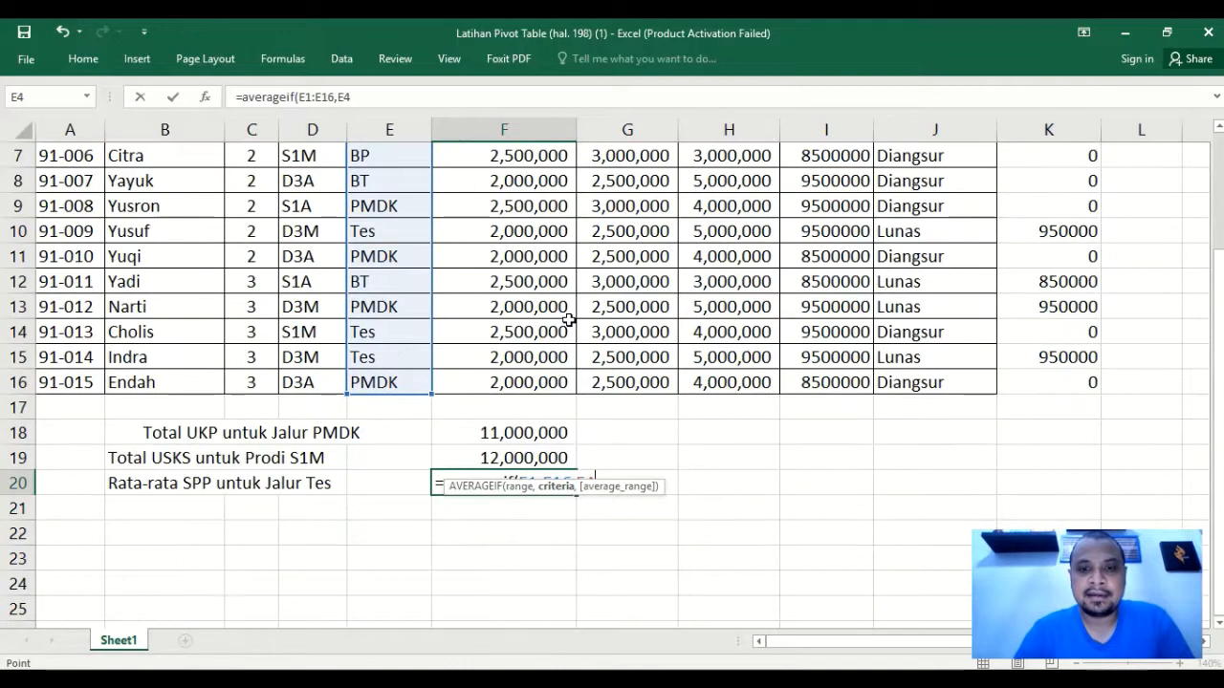
type(",")
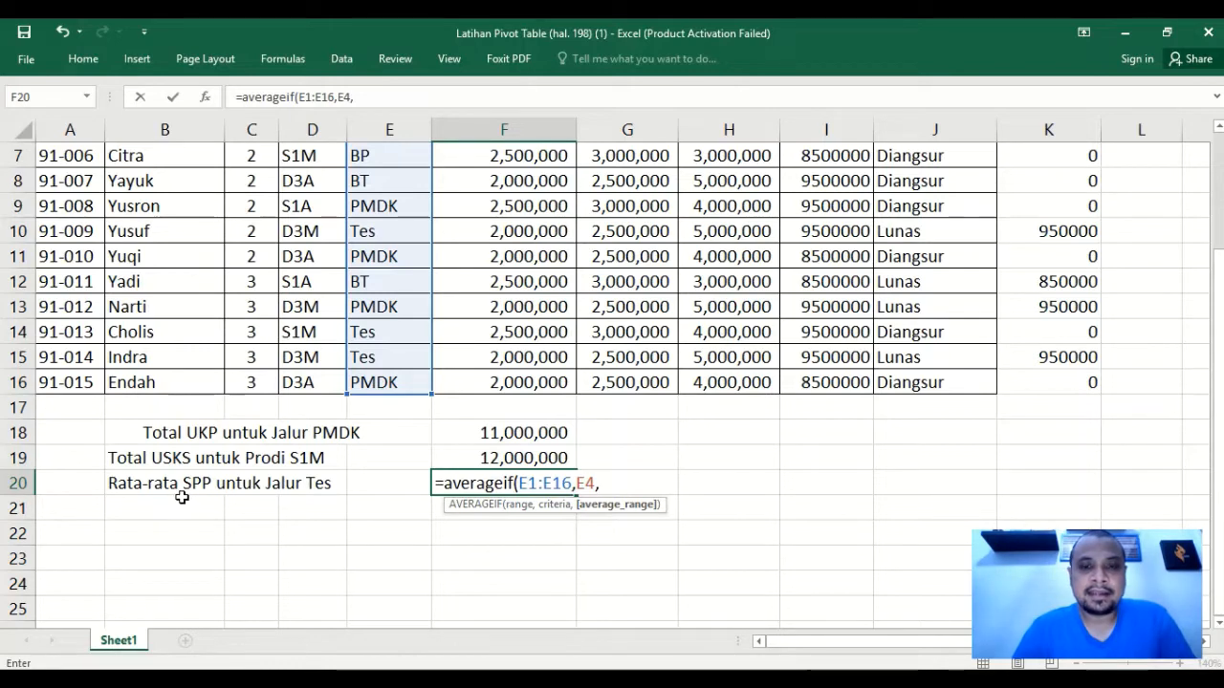
scroll(581, 424, "up", 2)
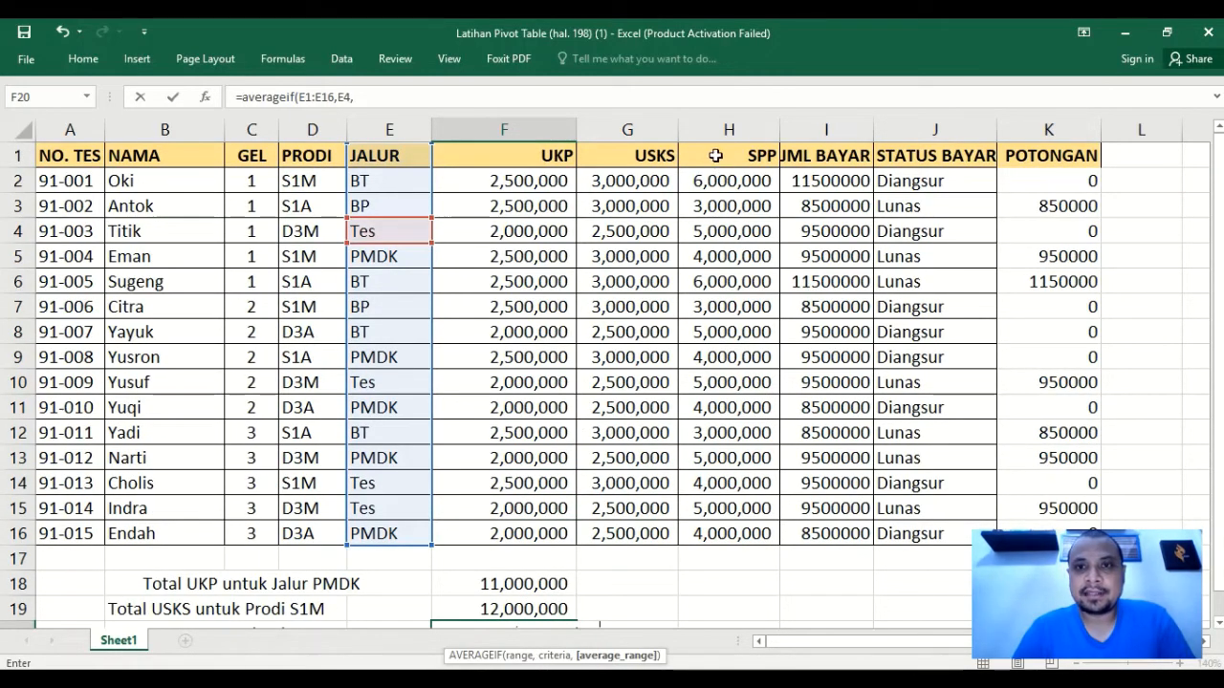
left_click_drag(715, 155, 727, 526)
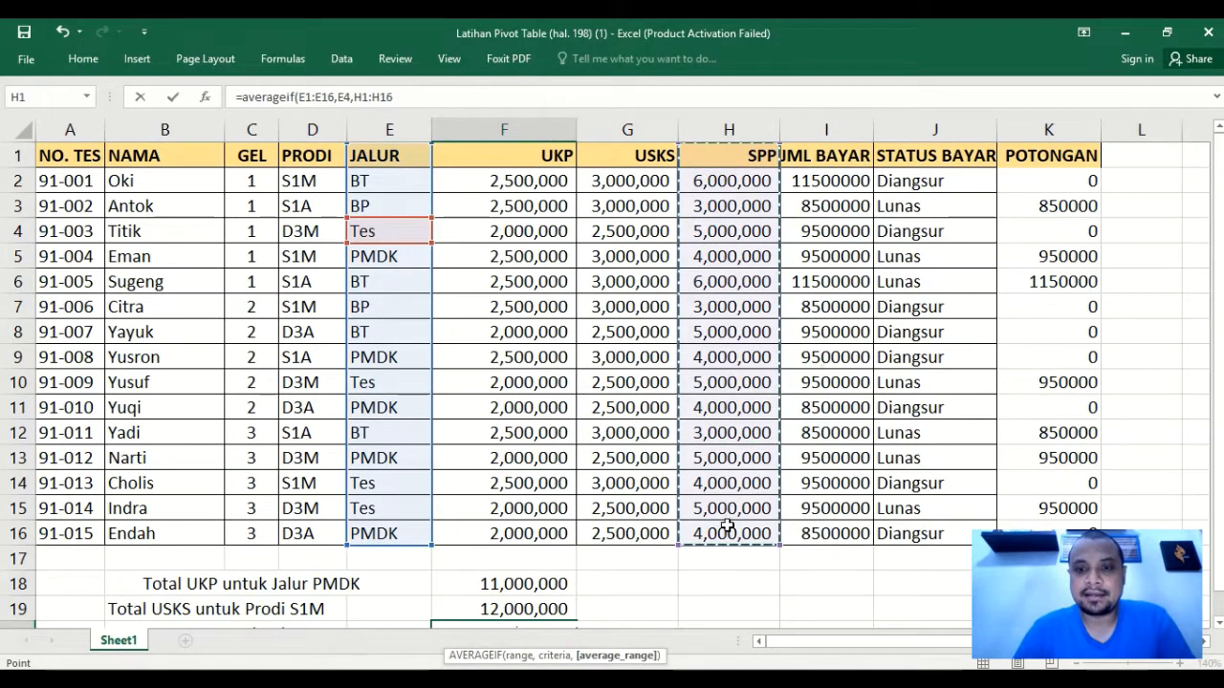
type(")")
key("Return")
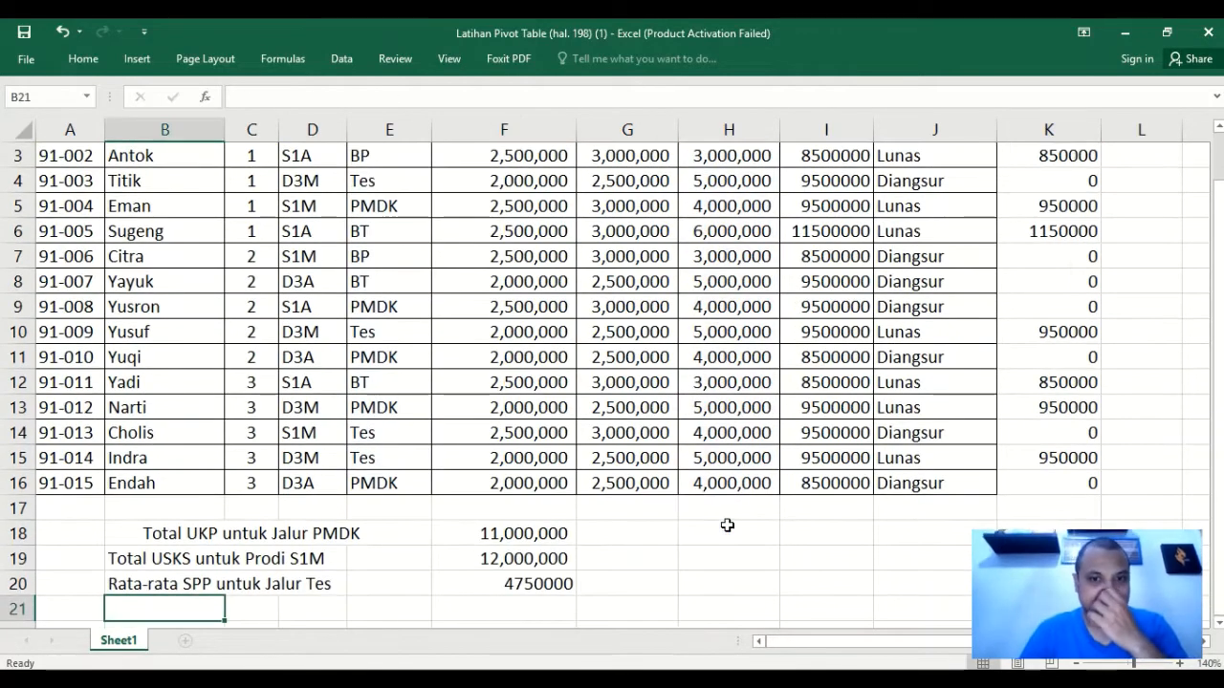
Format the SPP average in F20 with the comma thousands style and no decimal places.
key("Up")
key("Right")
key("Right")
key("Right")
key("Right")
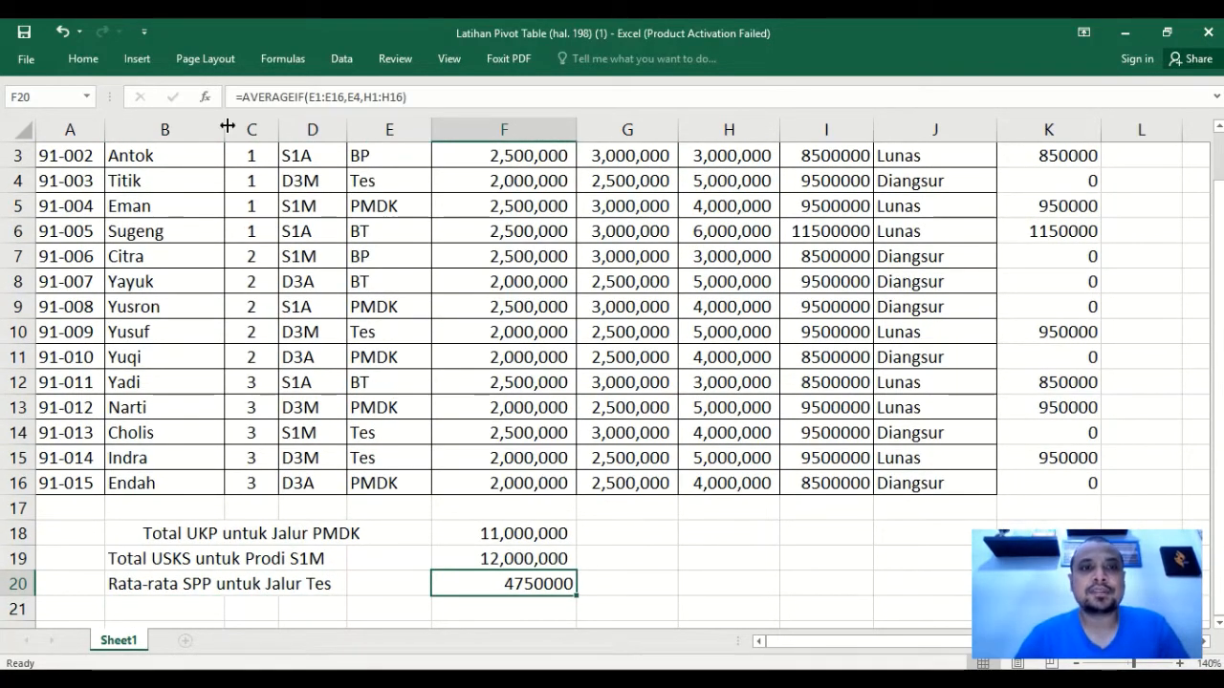
left_click(84, 59)
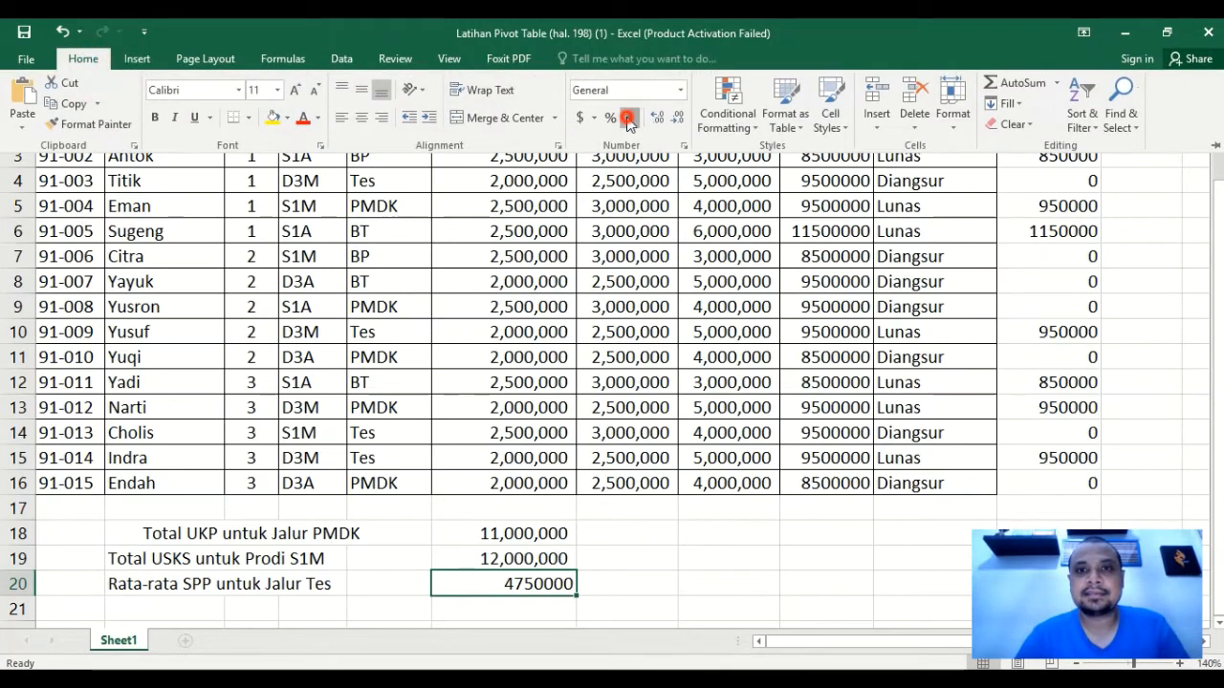
left_click(627, 117)
left_click(618, 571)
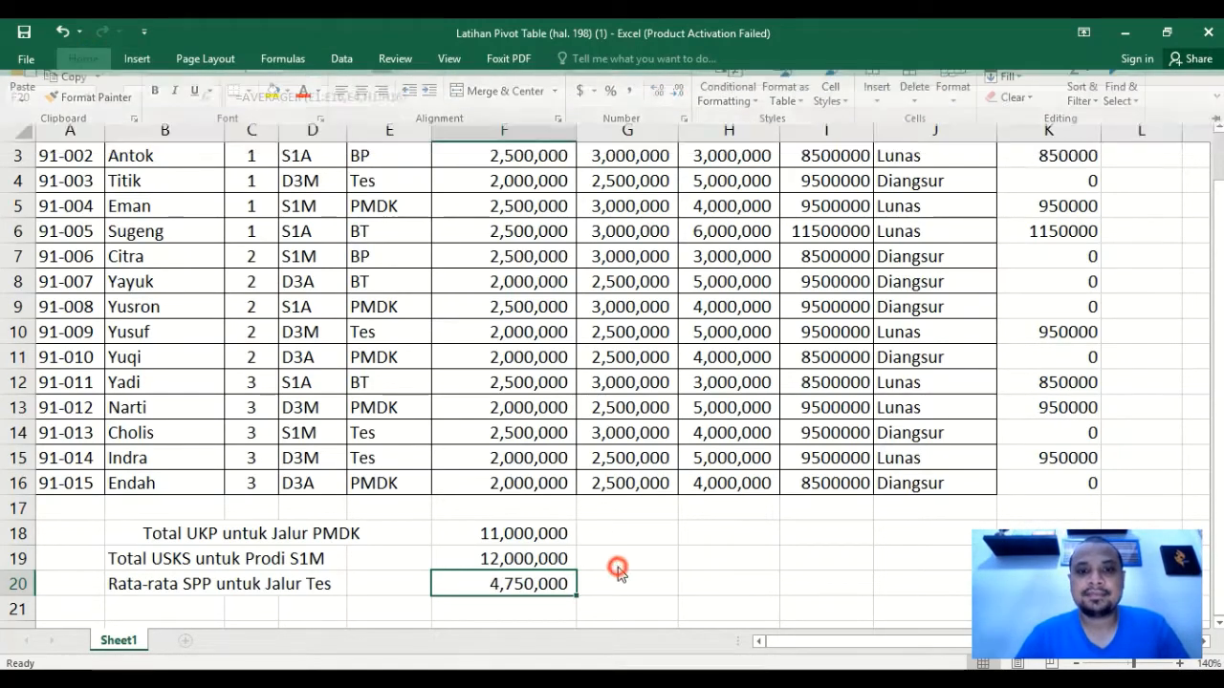
left_click(622, 572)
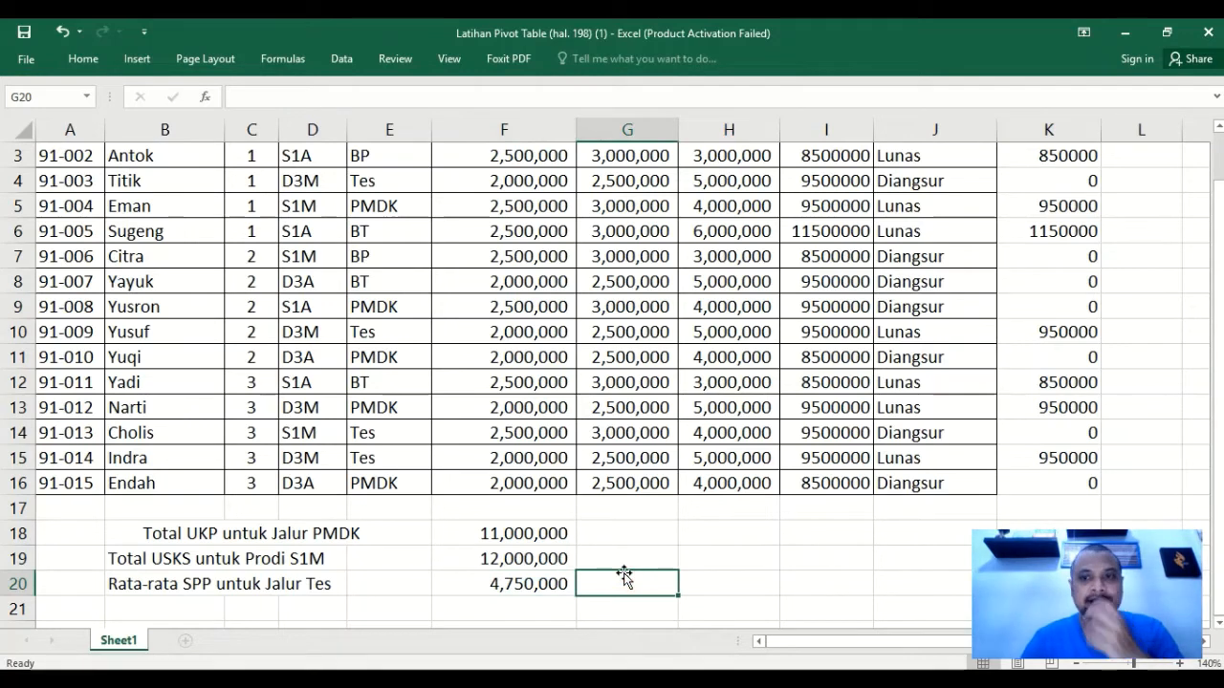
Enter the label "Banyaknya Status Bayar Lunas" in B21.
key("Down")
key("Left")
key("Left")
key("Left")
key("Left")
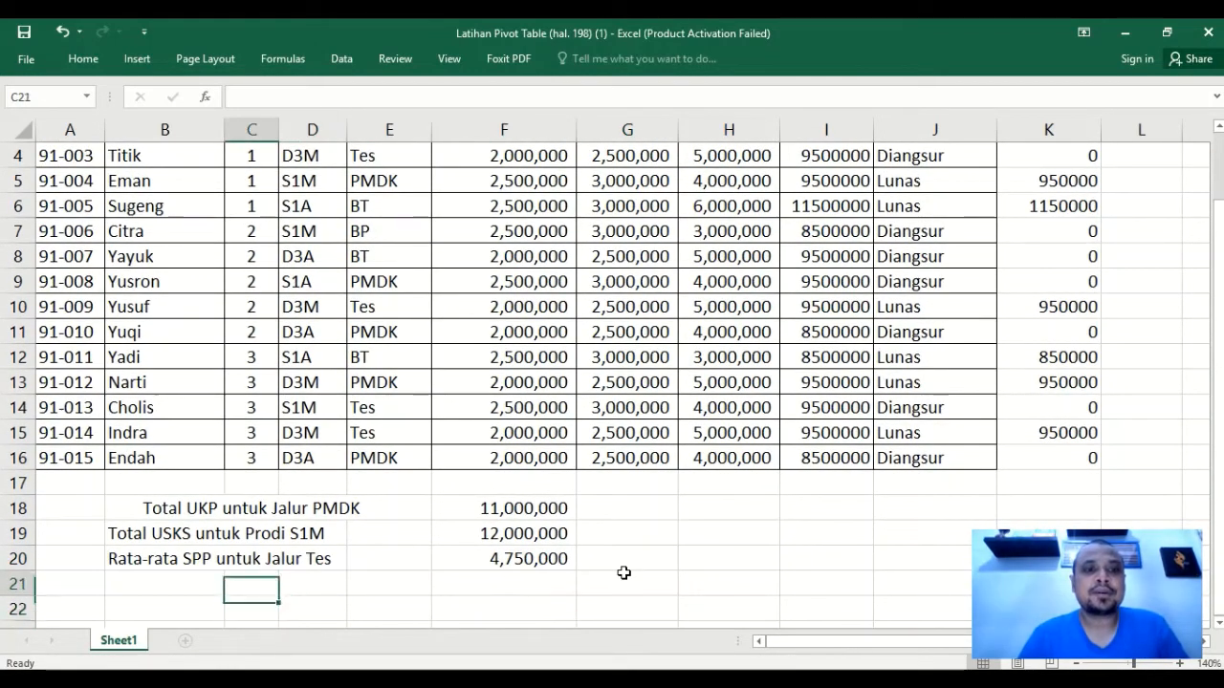
key("Left")
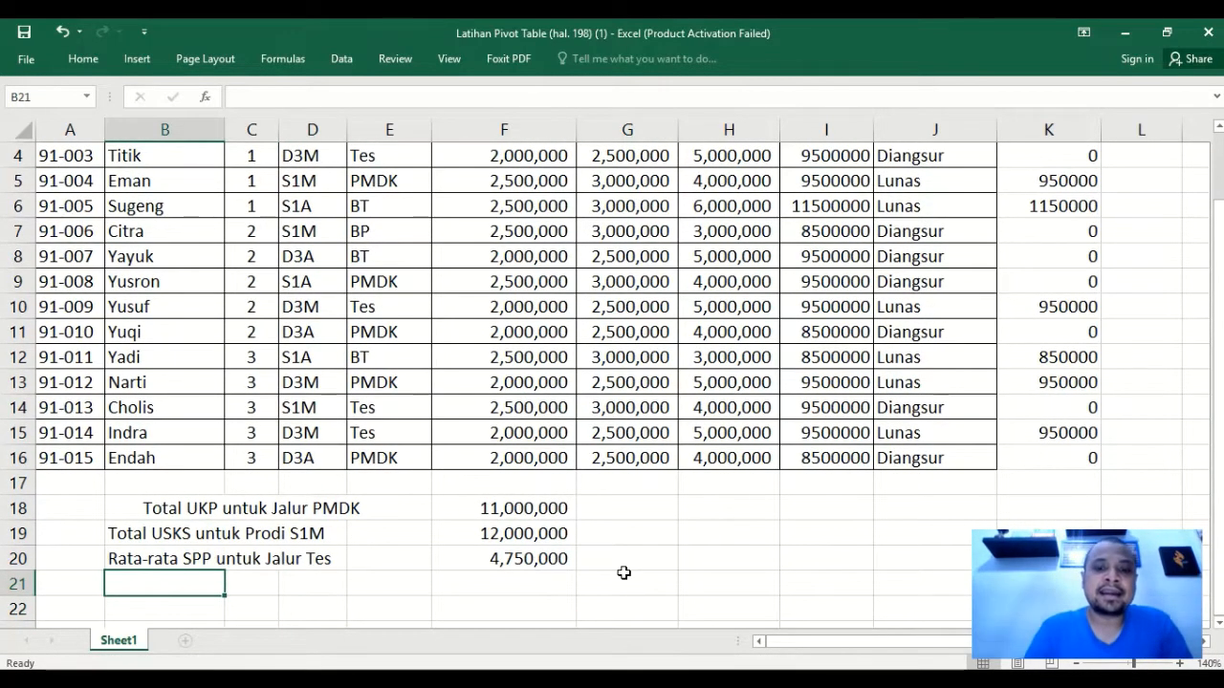
type("Banyaknya")
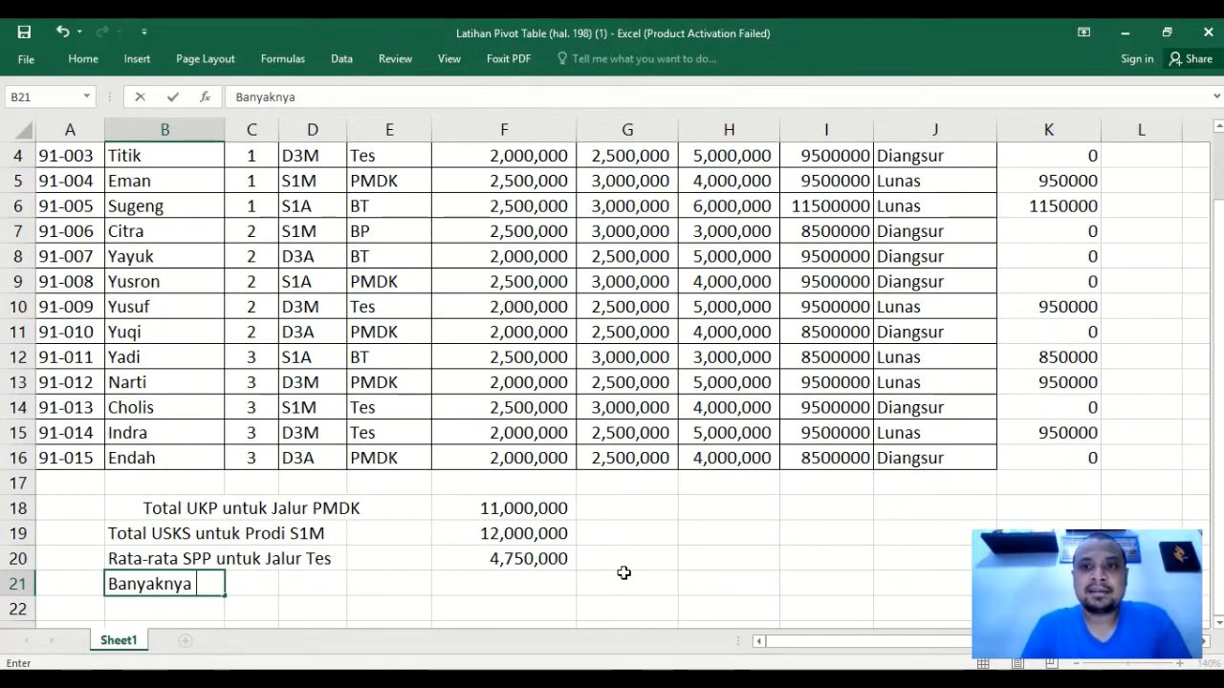
scroll(624, 573, "up", 1)
scroll(623, 573, "down", 3)
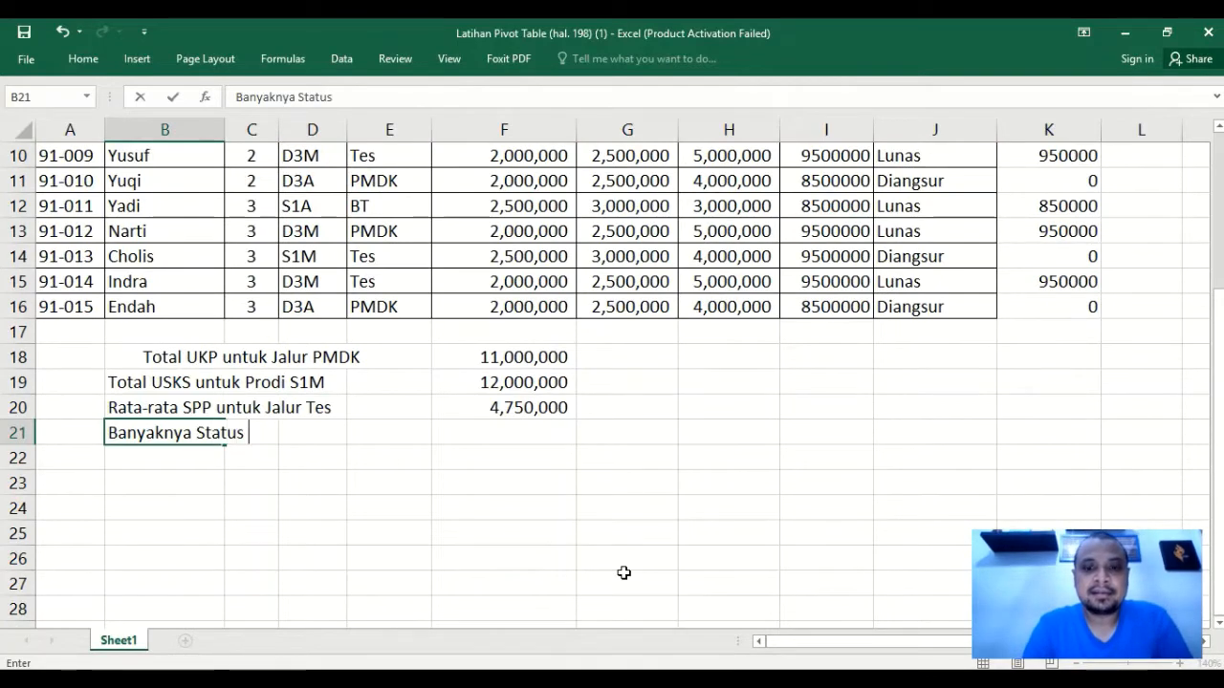
type("nya Status Bayar Luna")
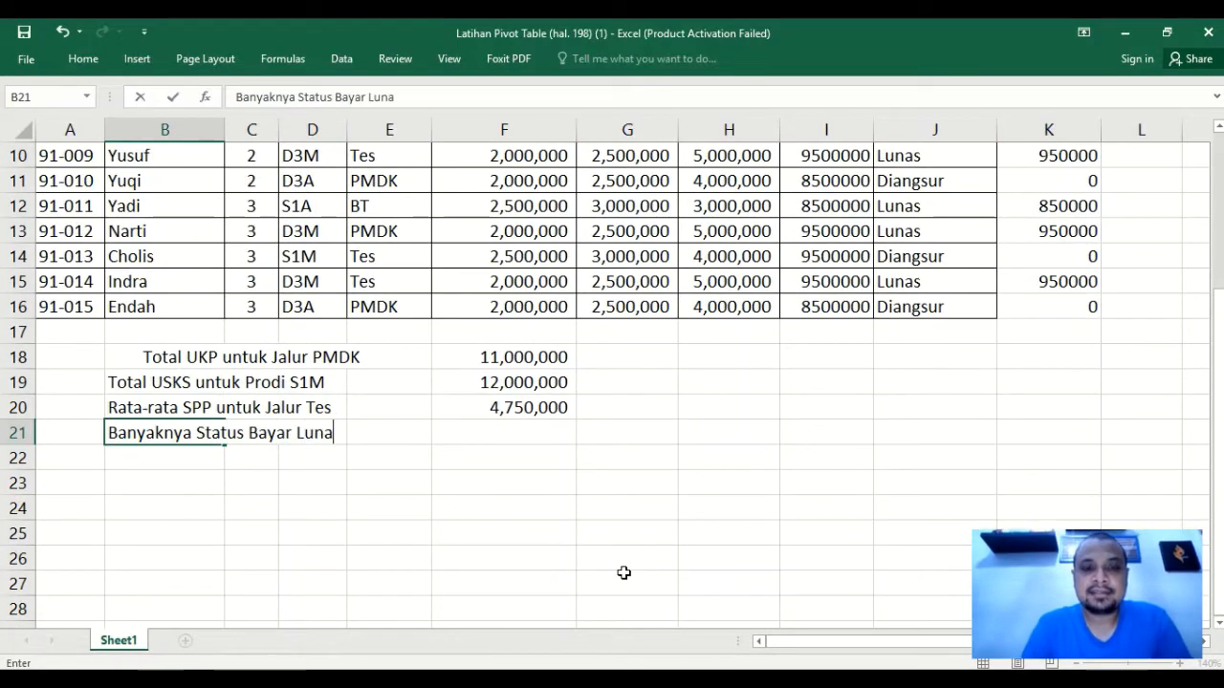
type("s")
key("Return")
key("Up")
key("Right")
key("Right")
key("Right")
key("Right")
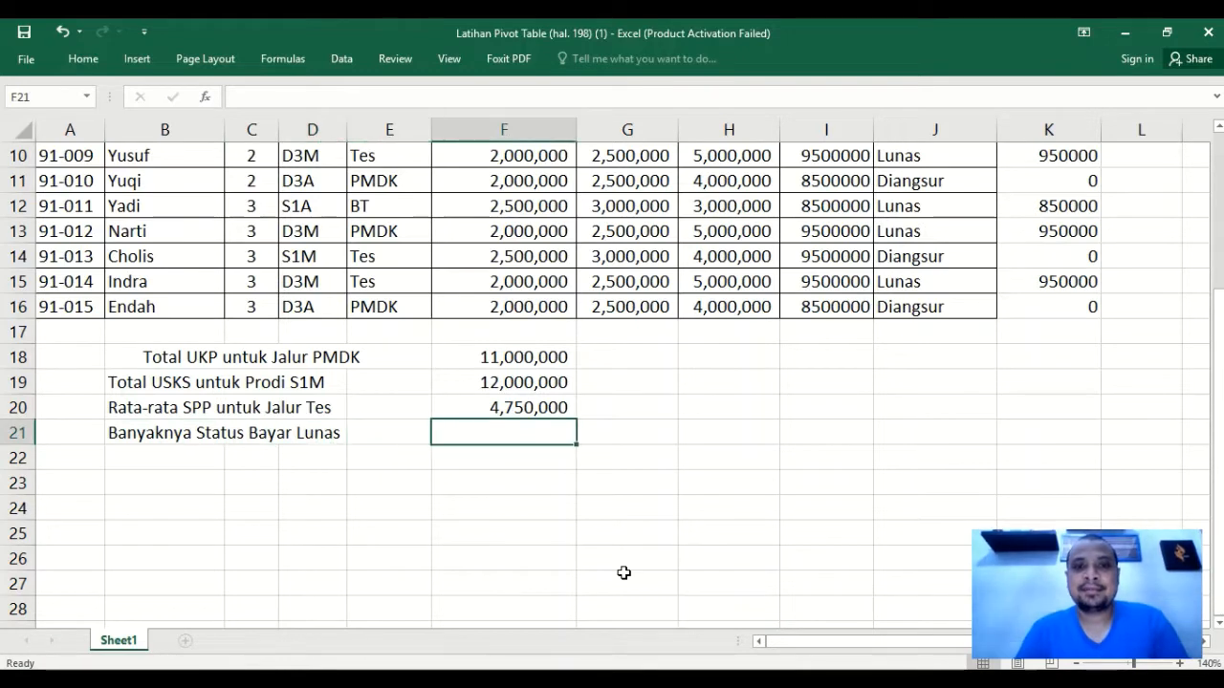
key("Left")
key("Left")
key("Left")
key("Left")
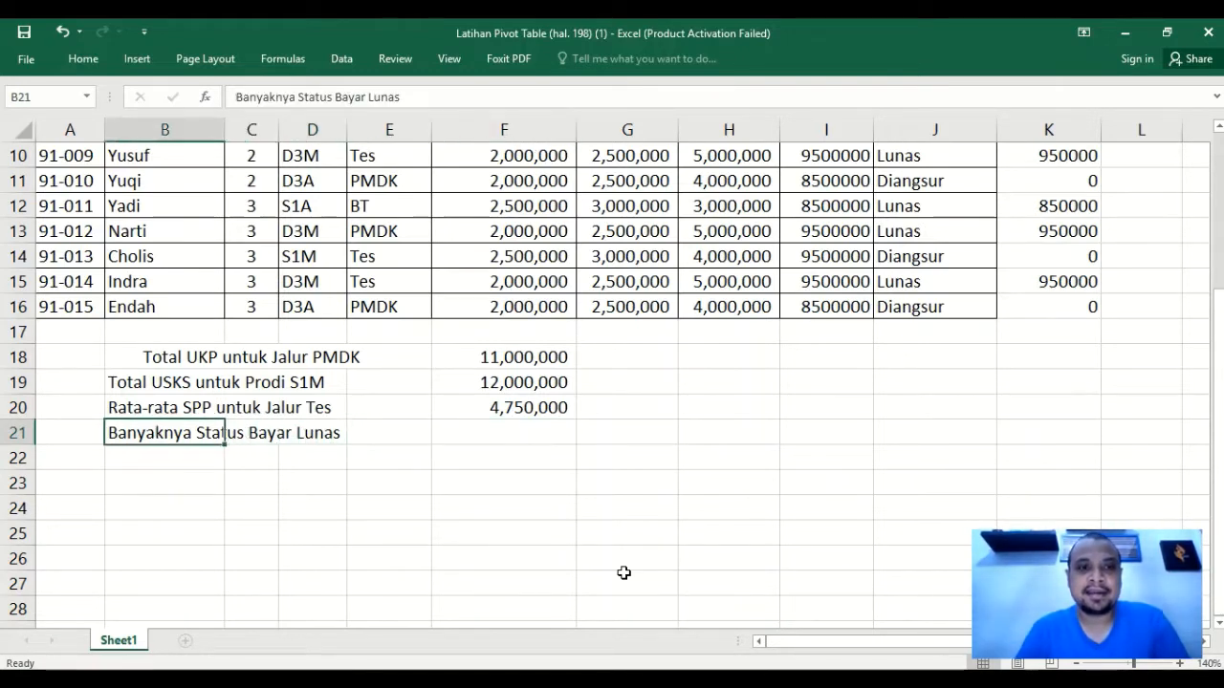
key("Right")
key("Right")
key("Right")
key("Right")
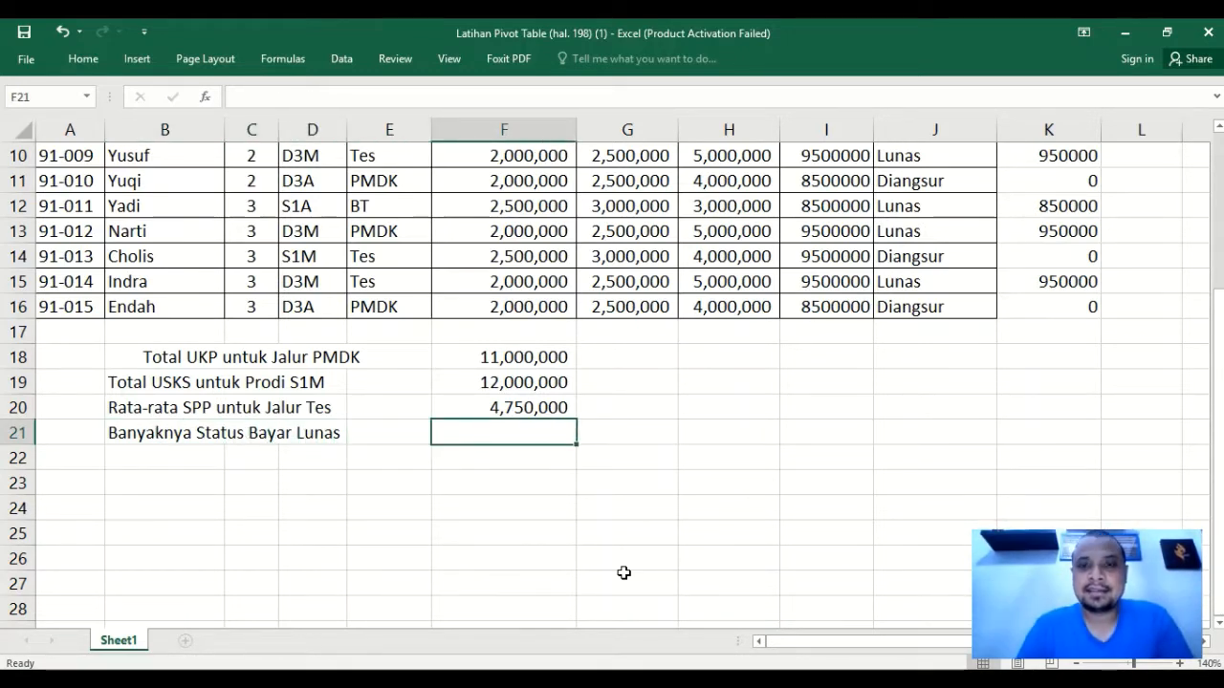
Examine the Lunas entries in the STATUS BAYAR column of the payment table.
scroll(933, 512, "up", 3)
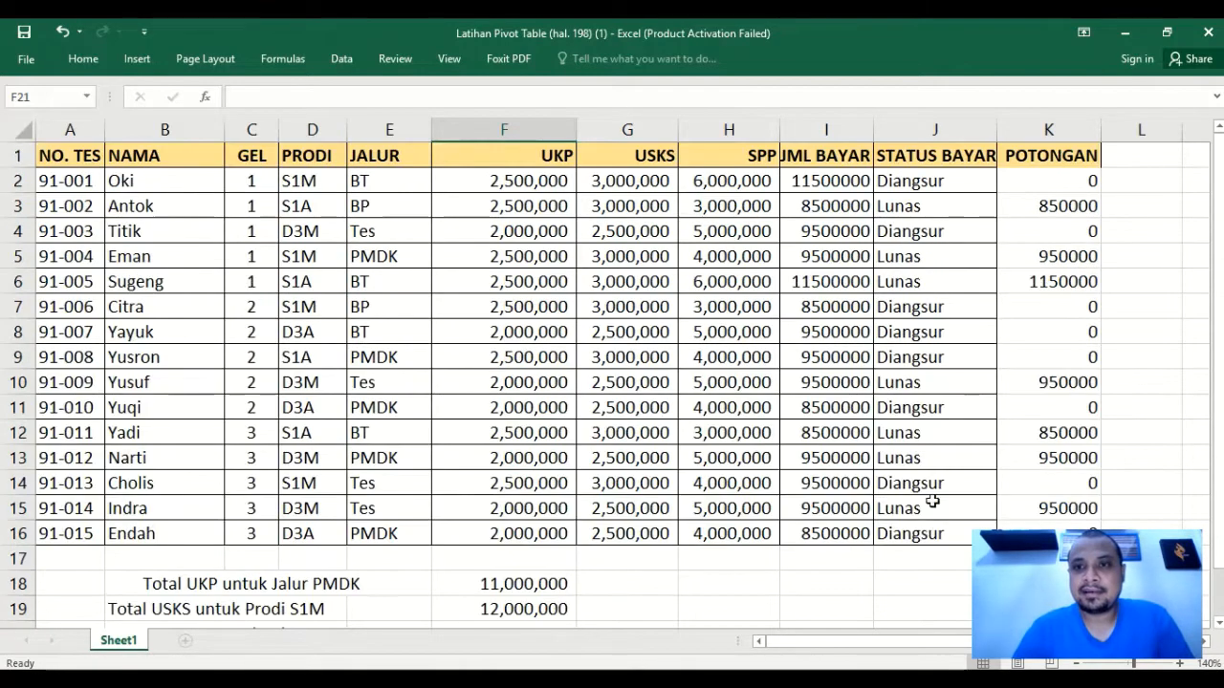
left_click(900, 203)
left_click(911, 266)
left_click(909, 277)
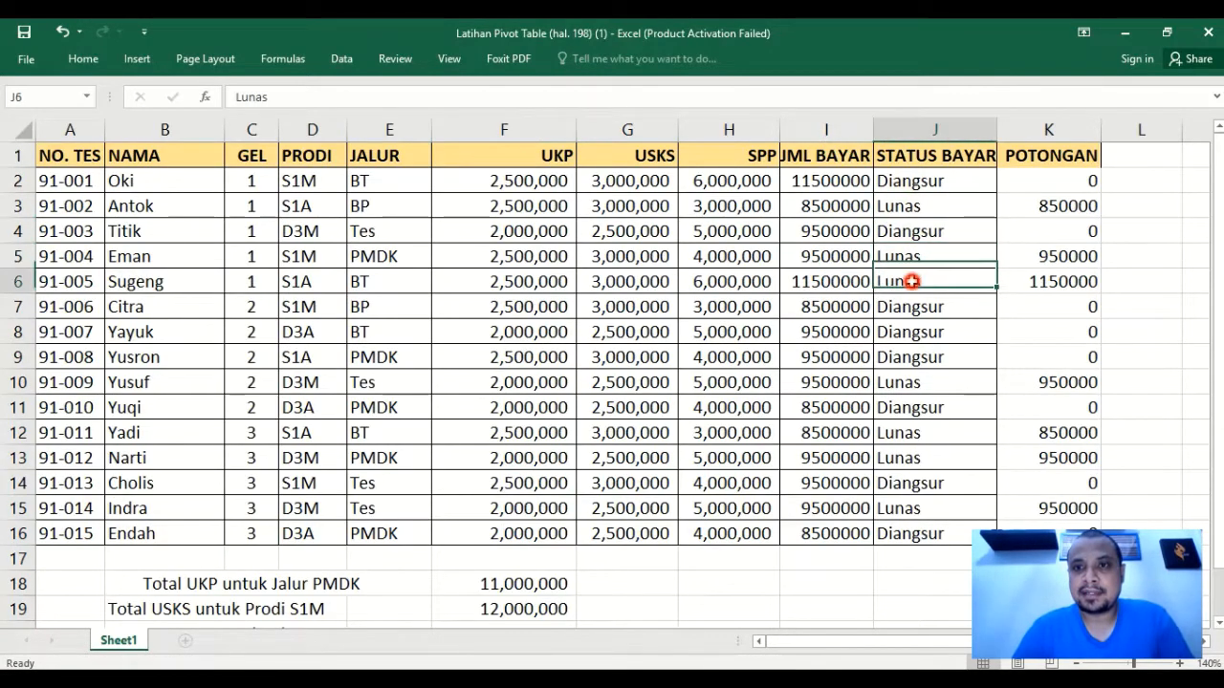
left_click(915, 380)
left_click(916, 433)
left_click(918, 458)
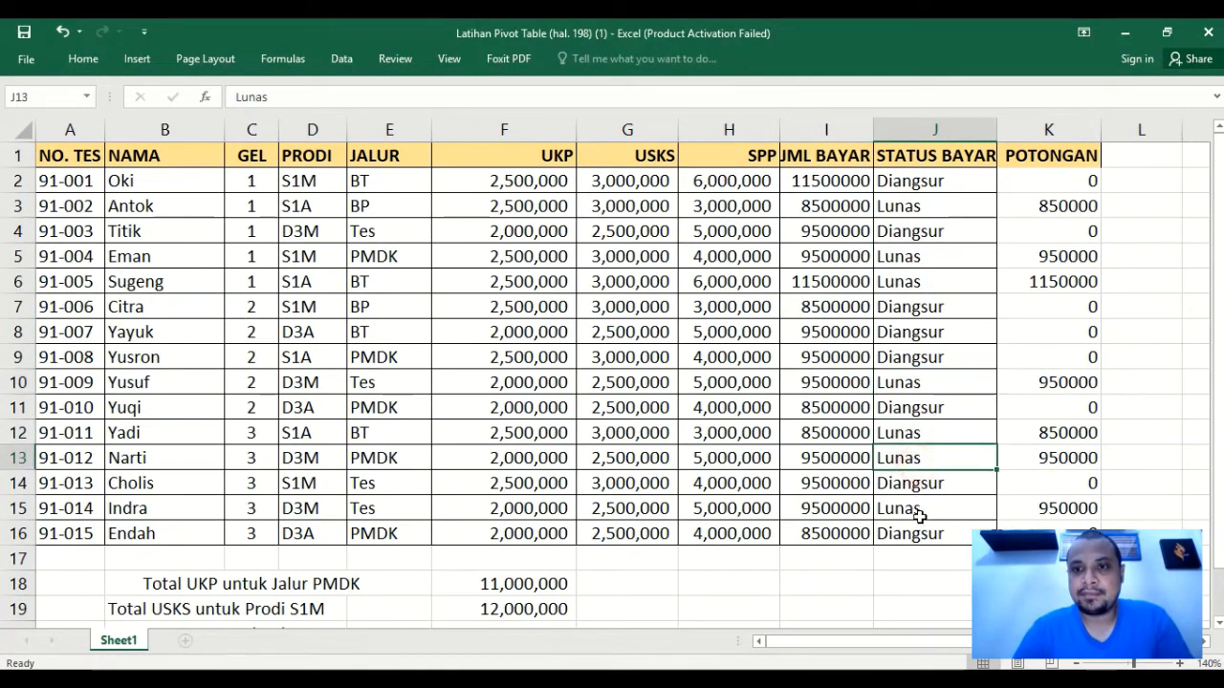
left_click(924, 508)
scroll(716, 497, "down", 1)
scroll(715, 496, "down", 2)
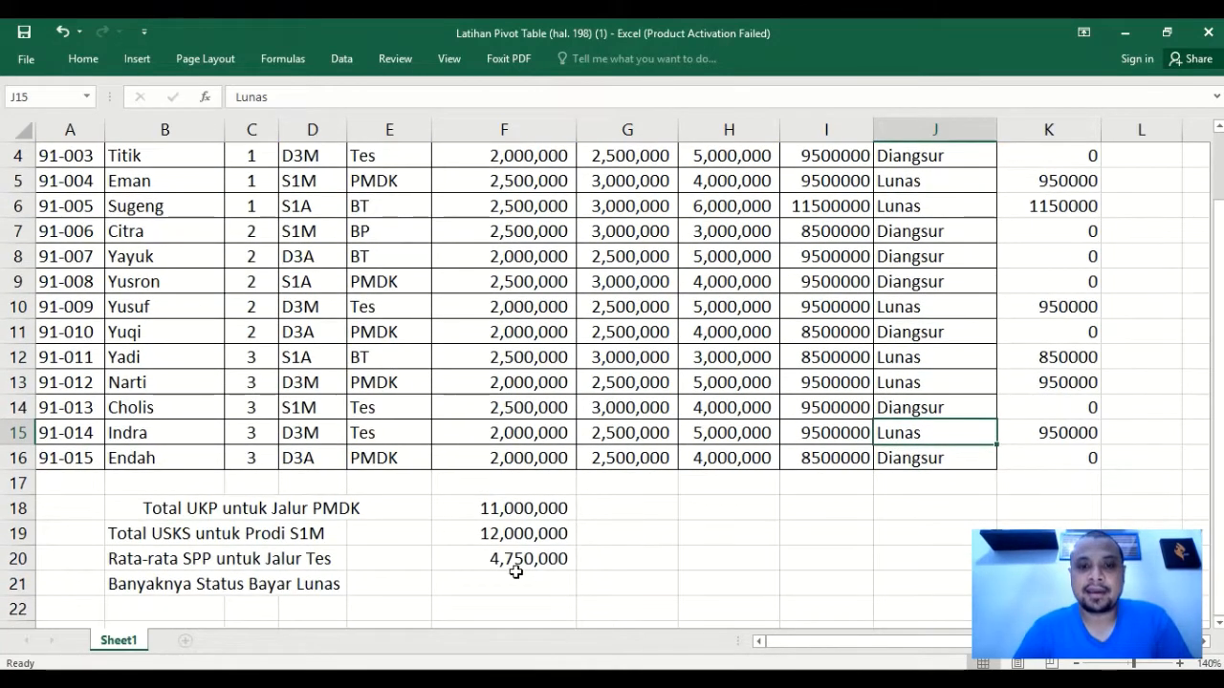
Enter =COUNTIF(J1:J16,J6) in F21 to count the records whose payment status is Lunas.
left_click(507, 583)
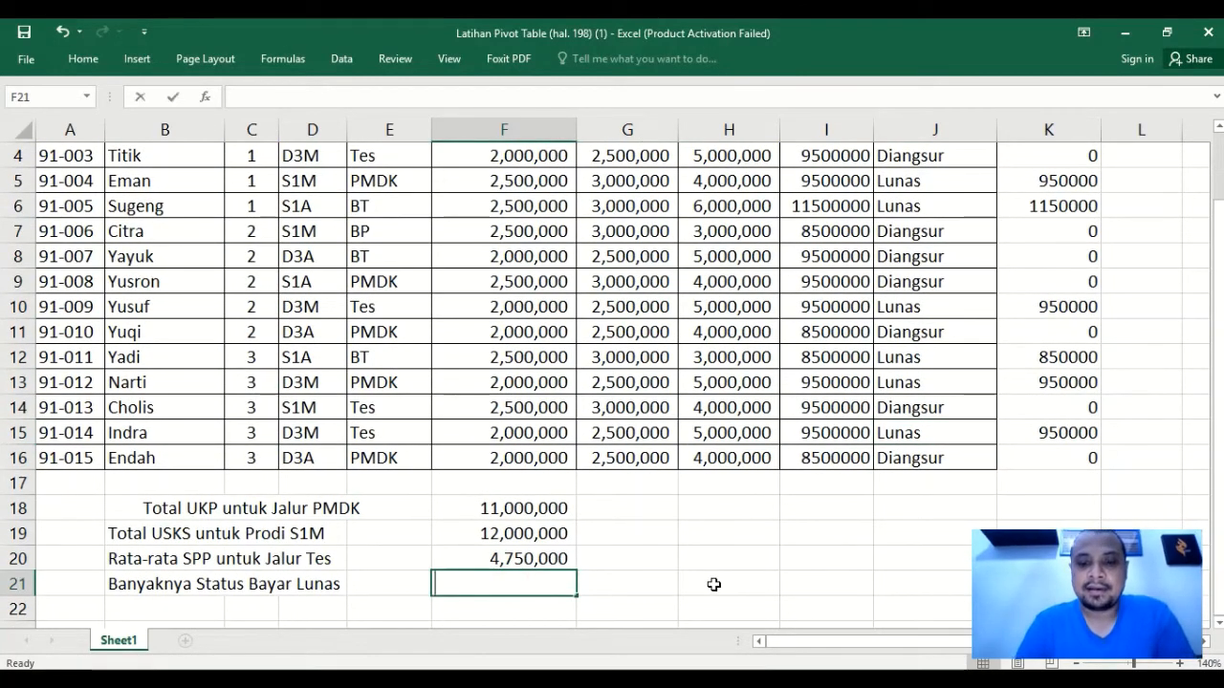
type("=coun")
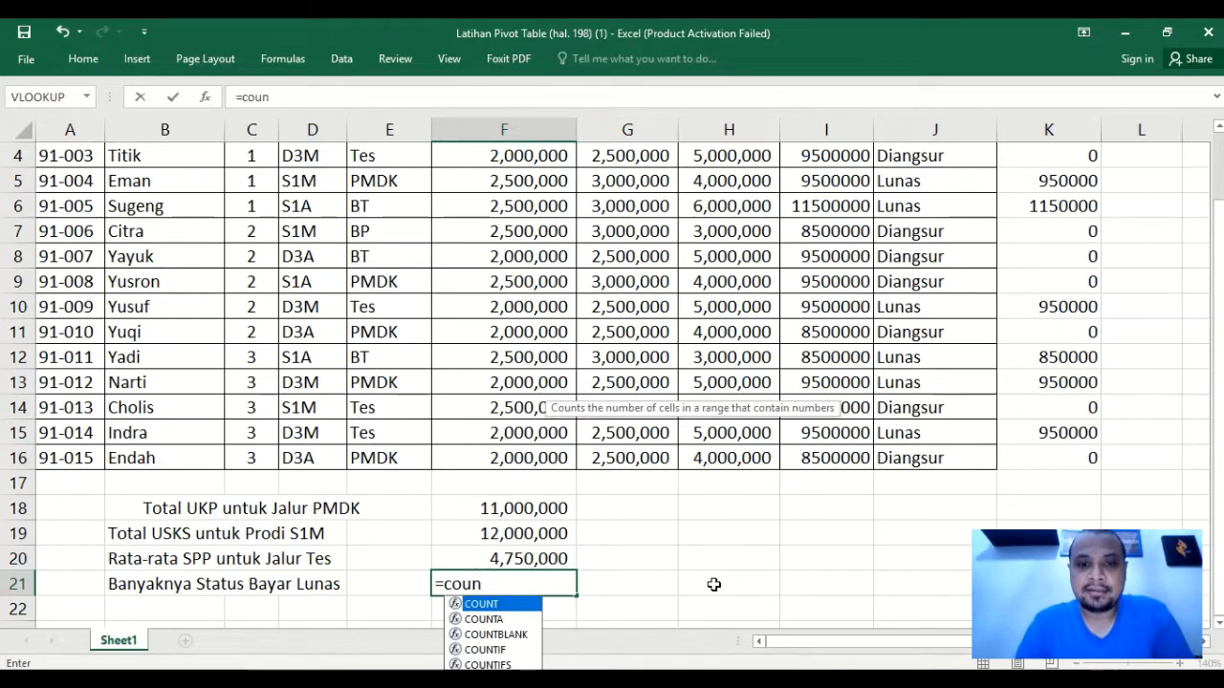
type("tif(")
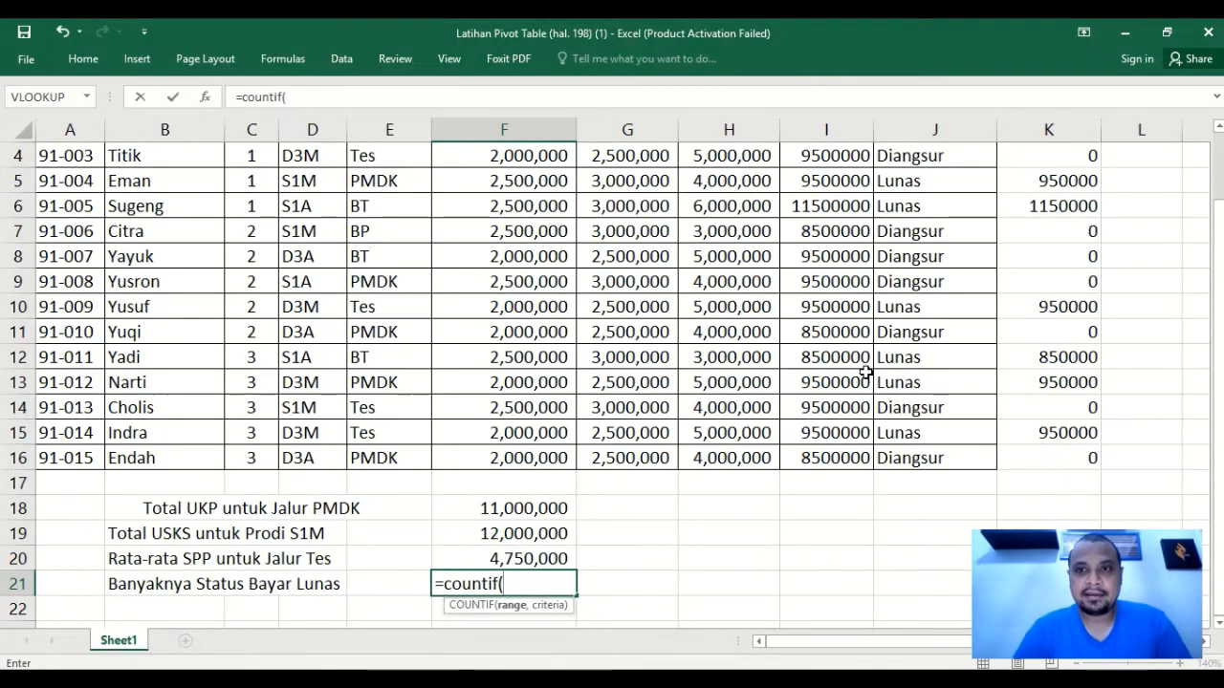
scroll(866, 268, "up", 1)
left_click_drag(911, 158, 927, 528)
type(",")
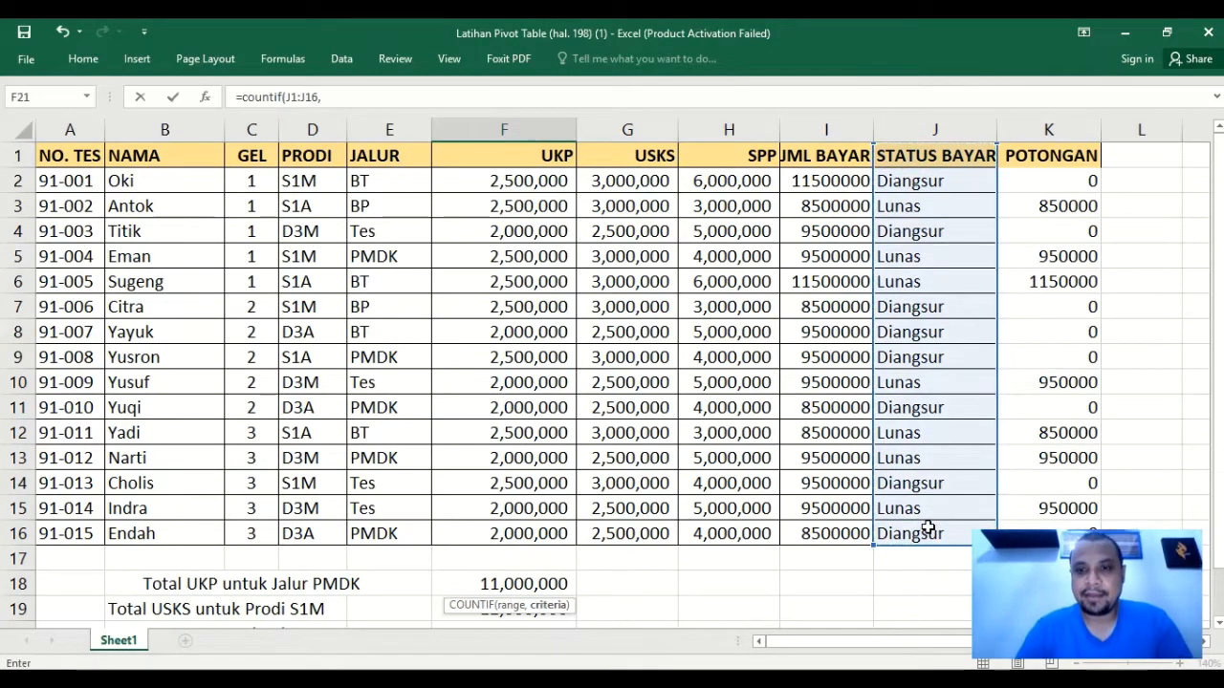
scroll(925, 528, "down", 1)
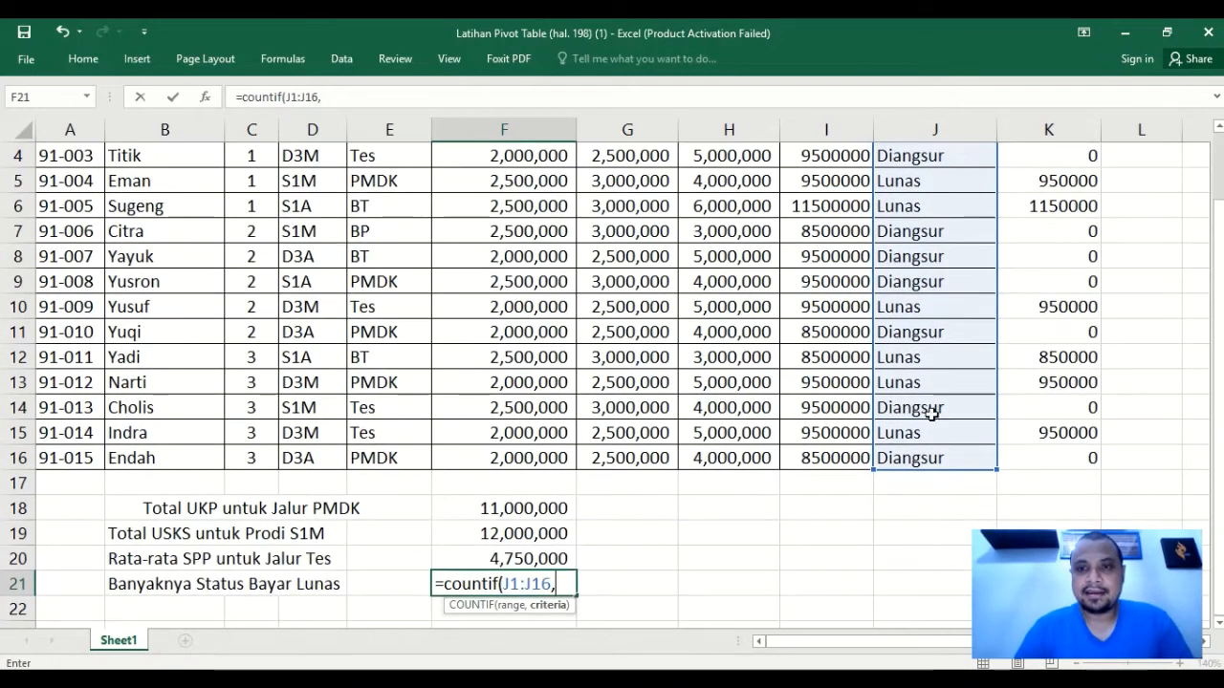
left_click(897, 209)
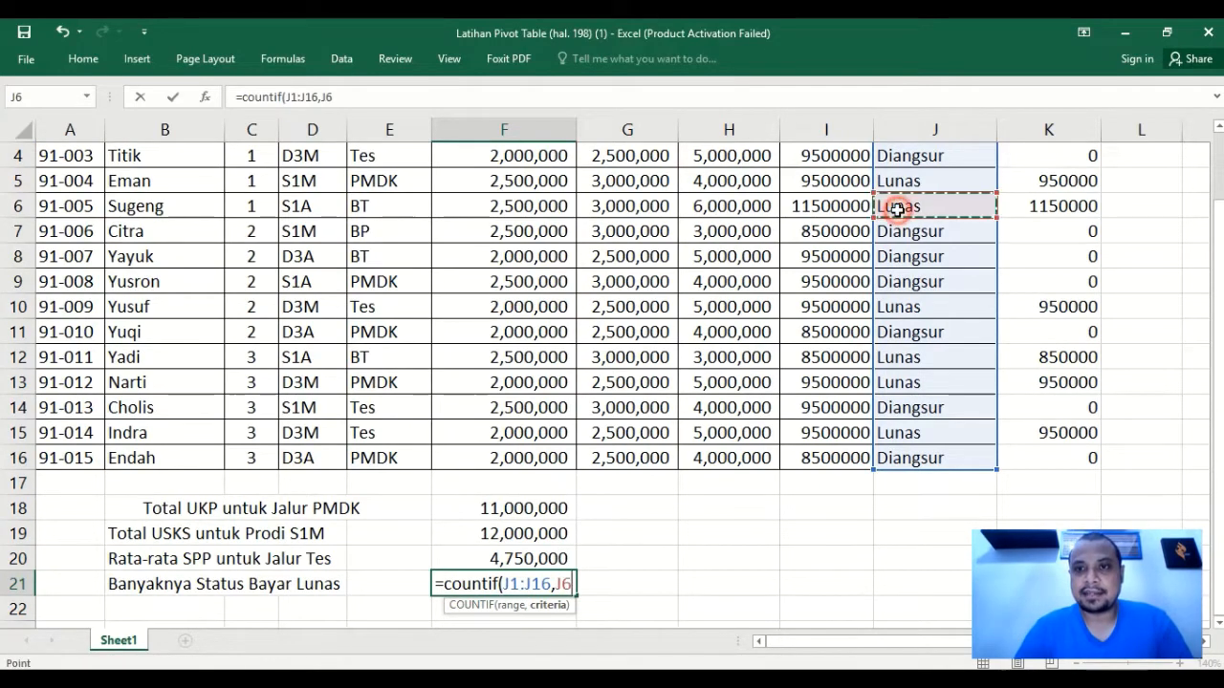
type(")")
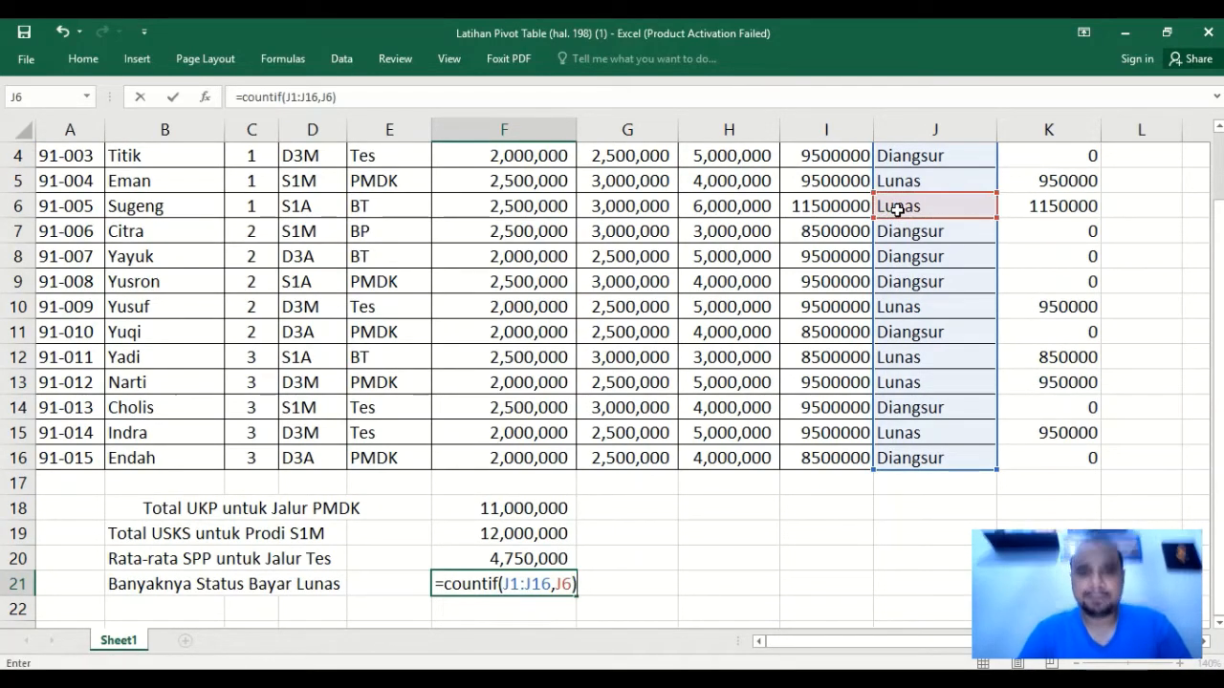
key("Return")
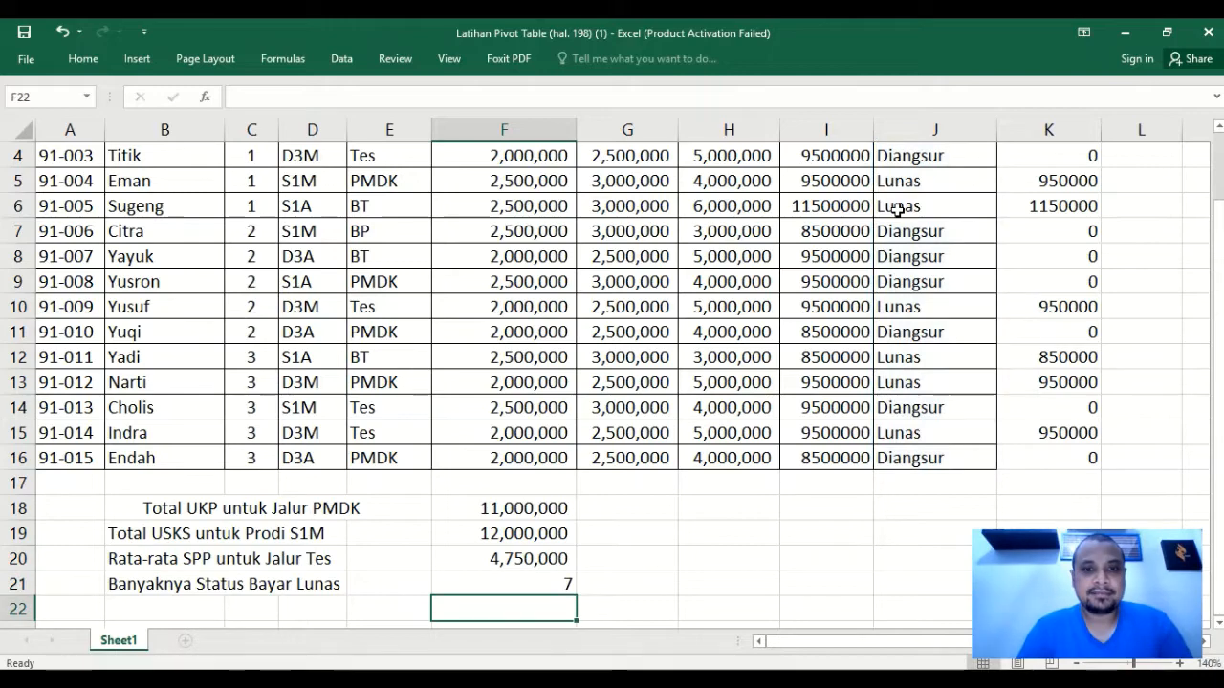
key("Up")
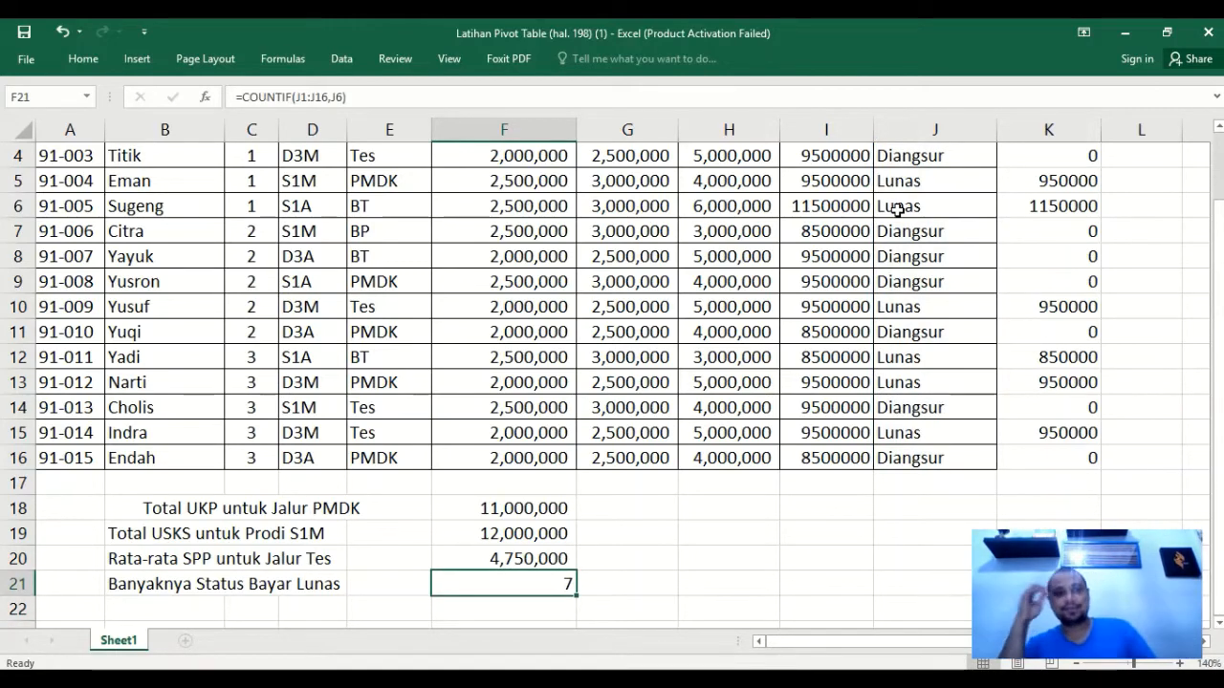
key("Down")
key("Left")
key("Left")
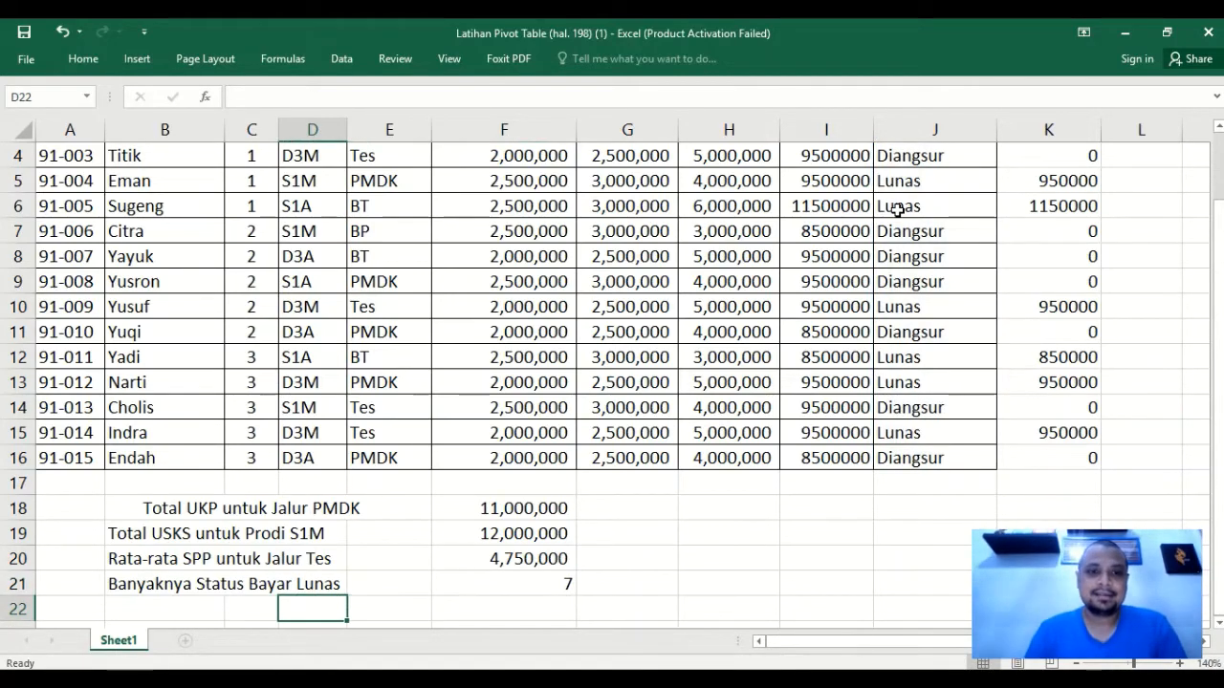
key("Down")
key("Down")
key("Left")
key("Down")
key("Left")
key("Left")
key("Up")
key("Up")
key("Right")
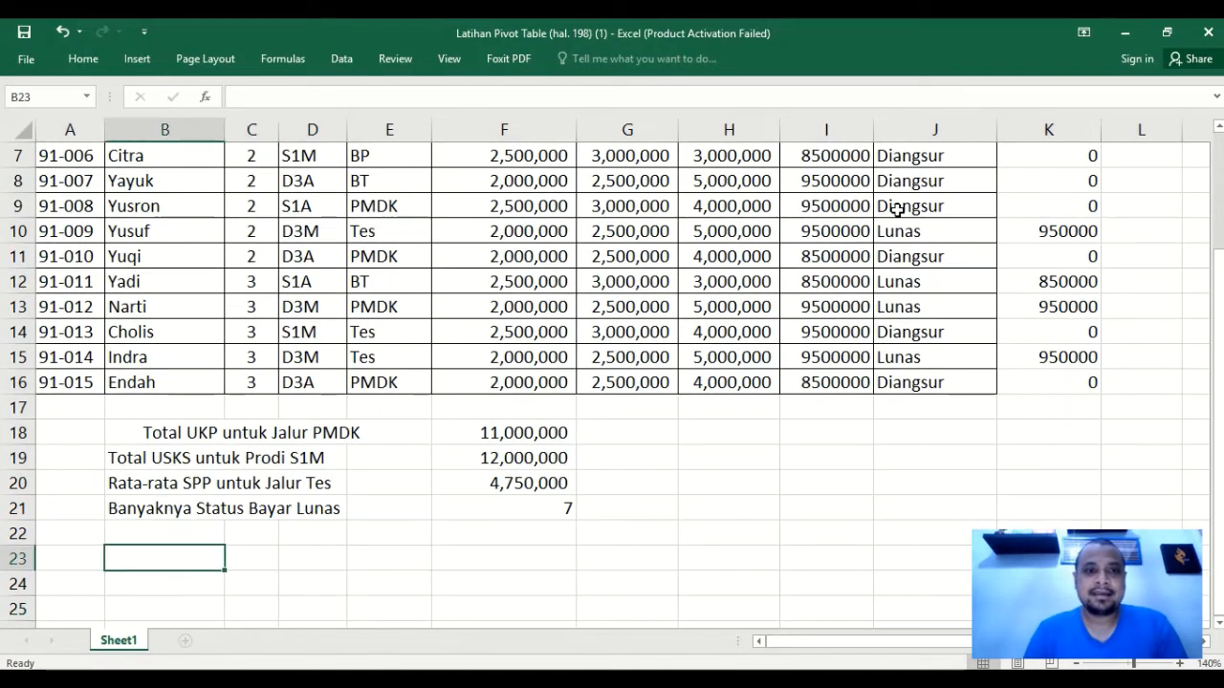
key("Up")
key("Right")
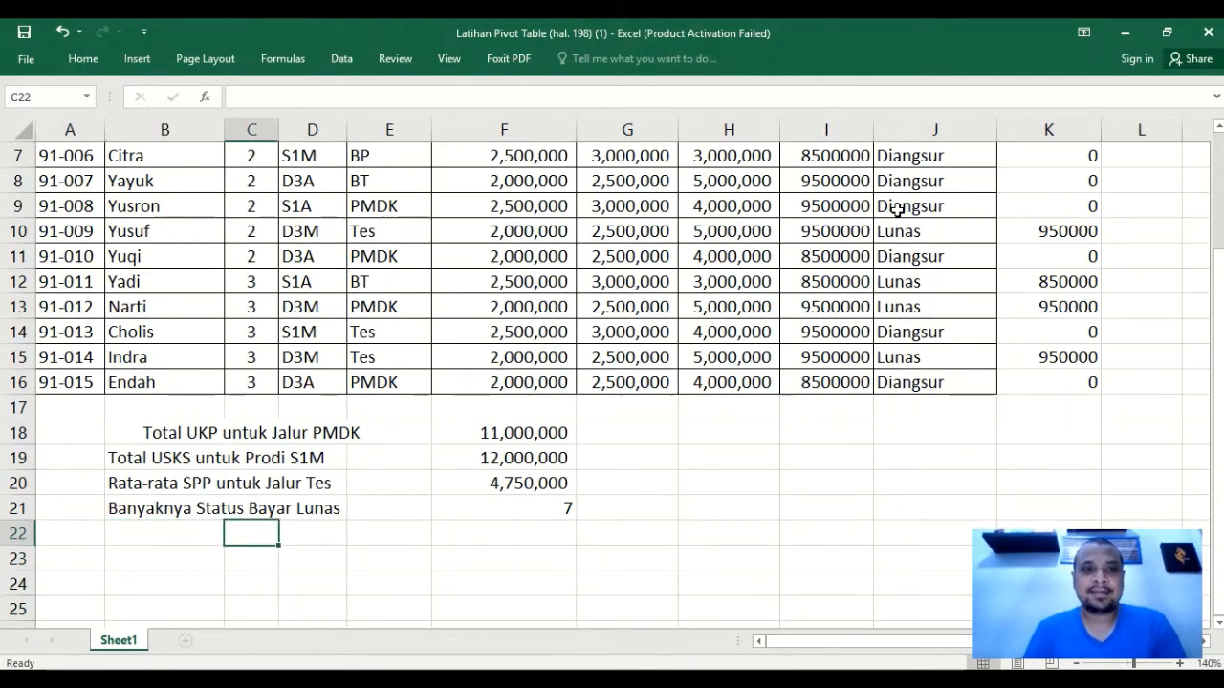
key("Down")
key("Left")
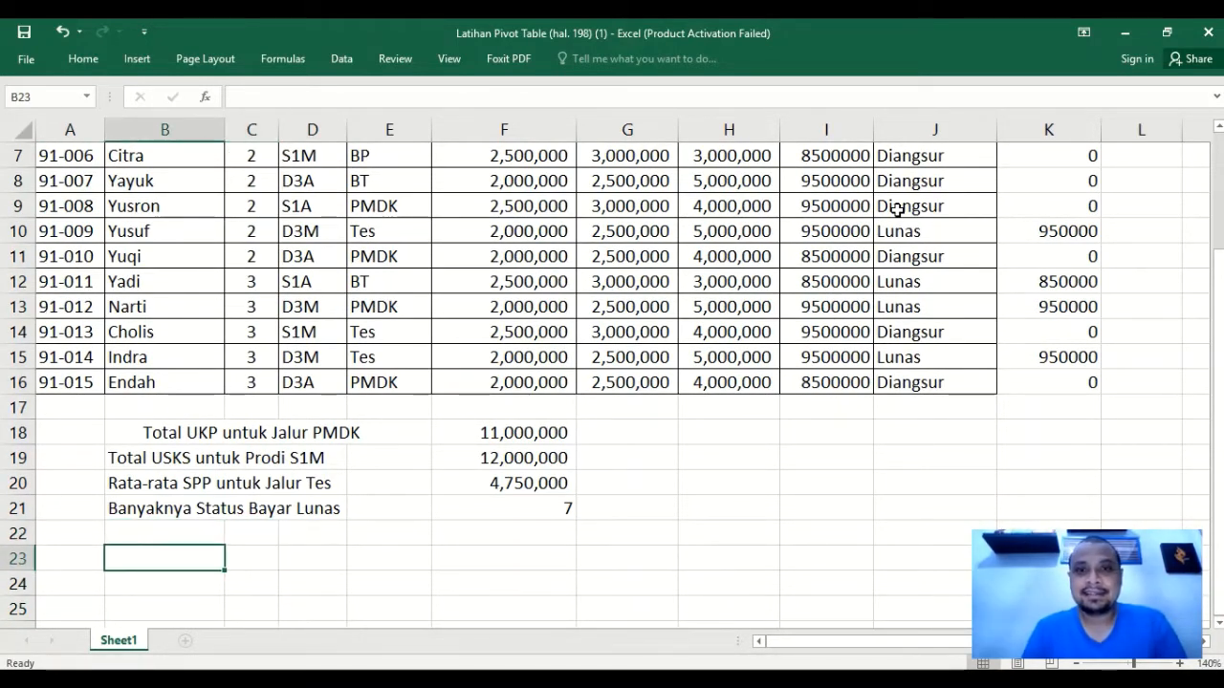
key("Right")
key("Up")
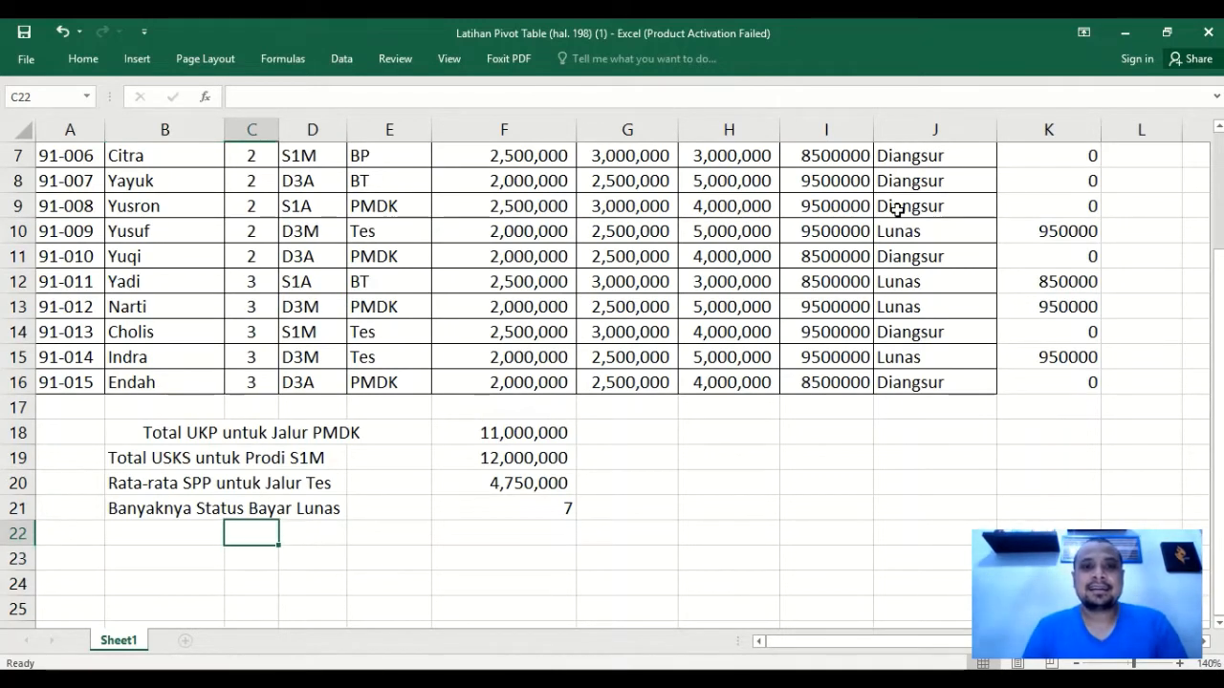
key("Right")
key("Up")
key("Up")
key("Up")
key("Up")
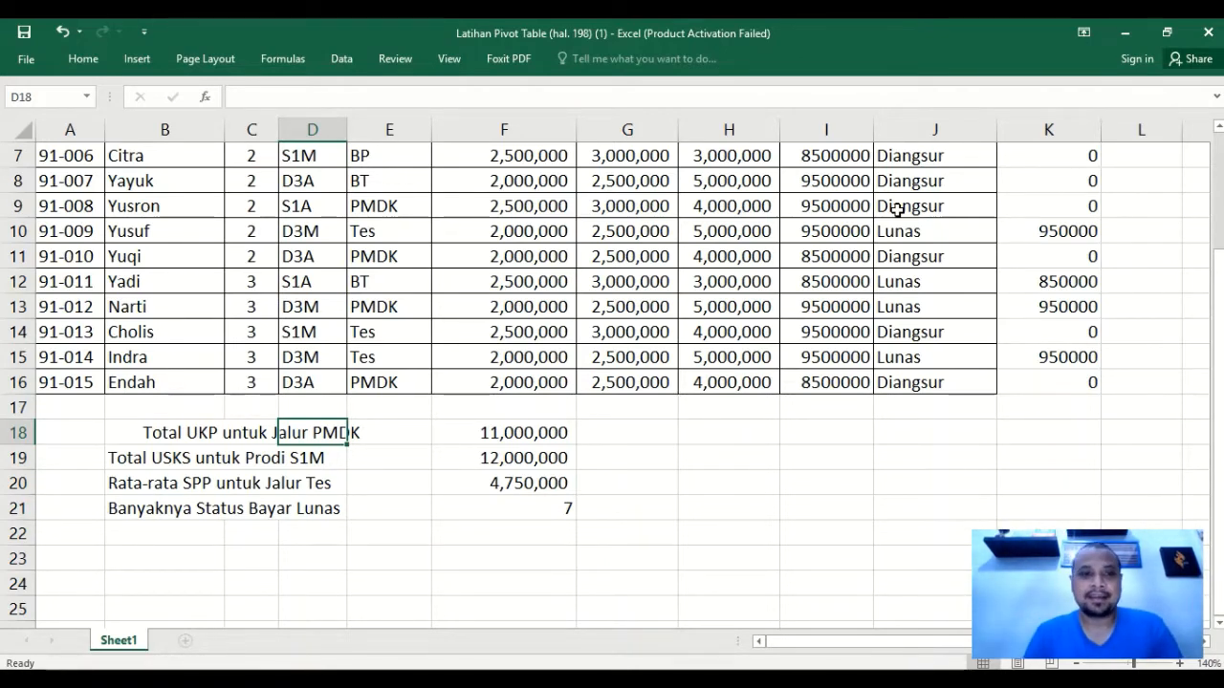
key("Down")
key("Down")
key("Down")
key("Down")
key("Down")
key("Left")
key("Left")
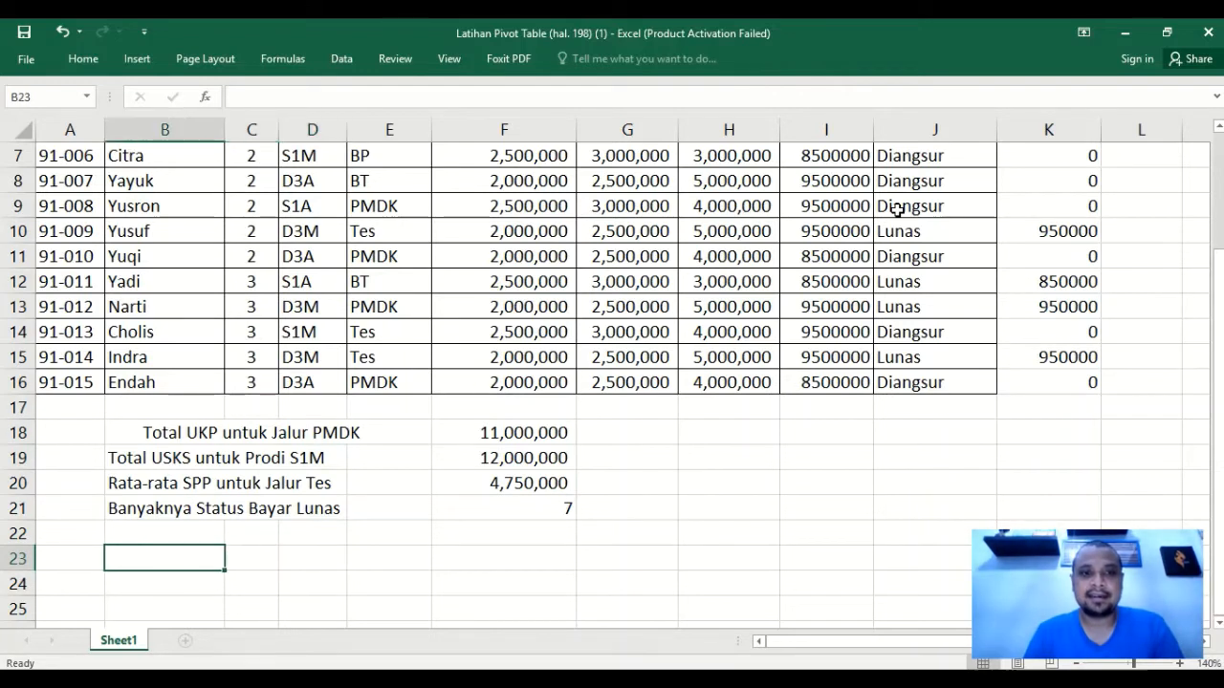
Move the label "Total UKP untuk Jalur PMDK" from C18 to B18.
key("Up")
key("Up")
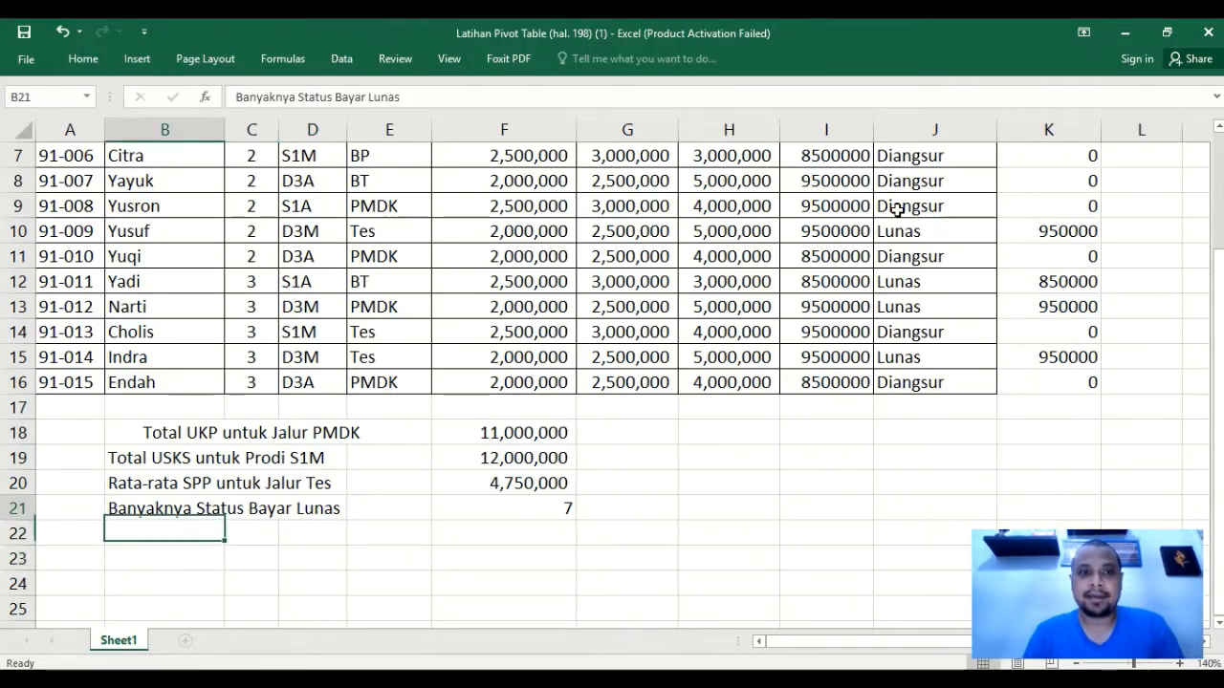
key("Up")
key("Up")
key("Up")
key("Right")
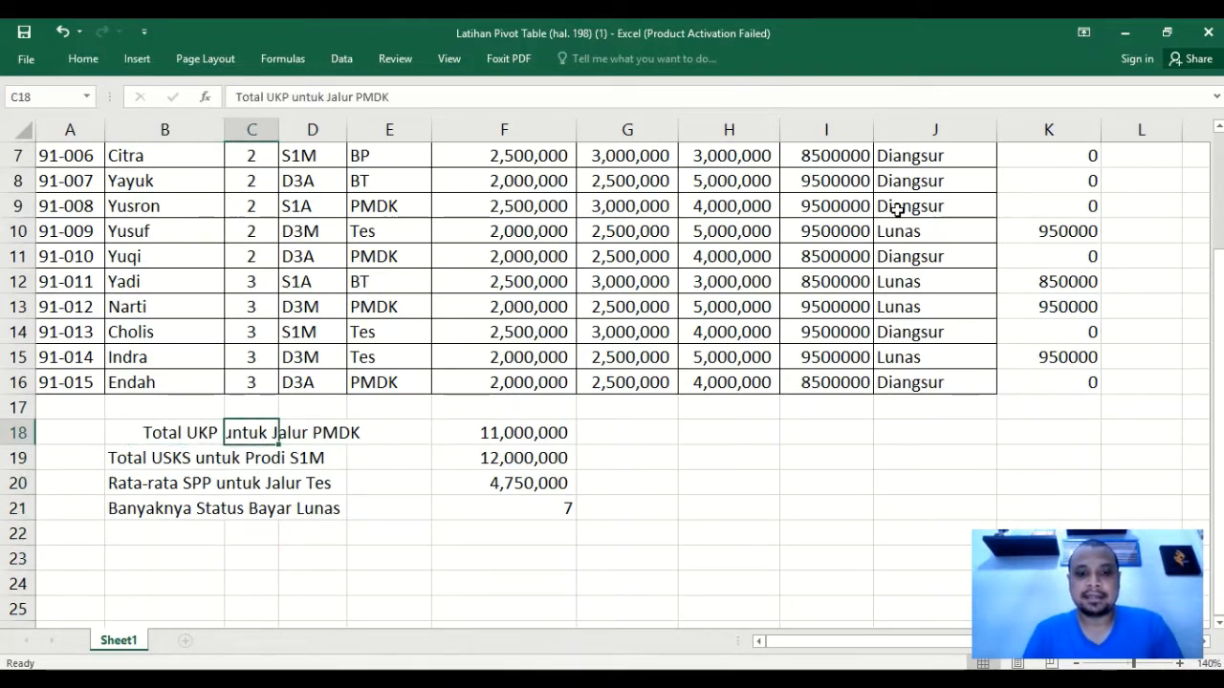
key("ctrl+x")
key("Left")
key("ctrl+v")
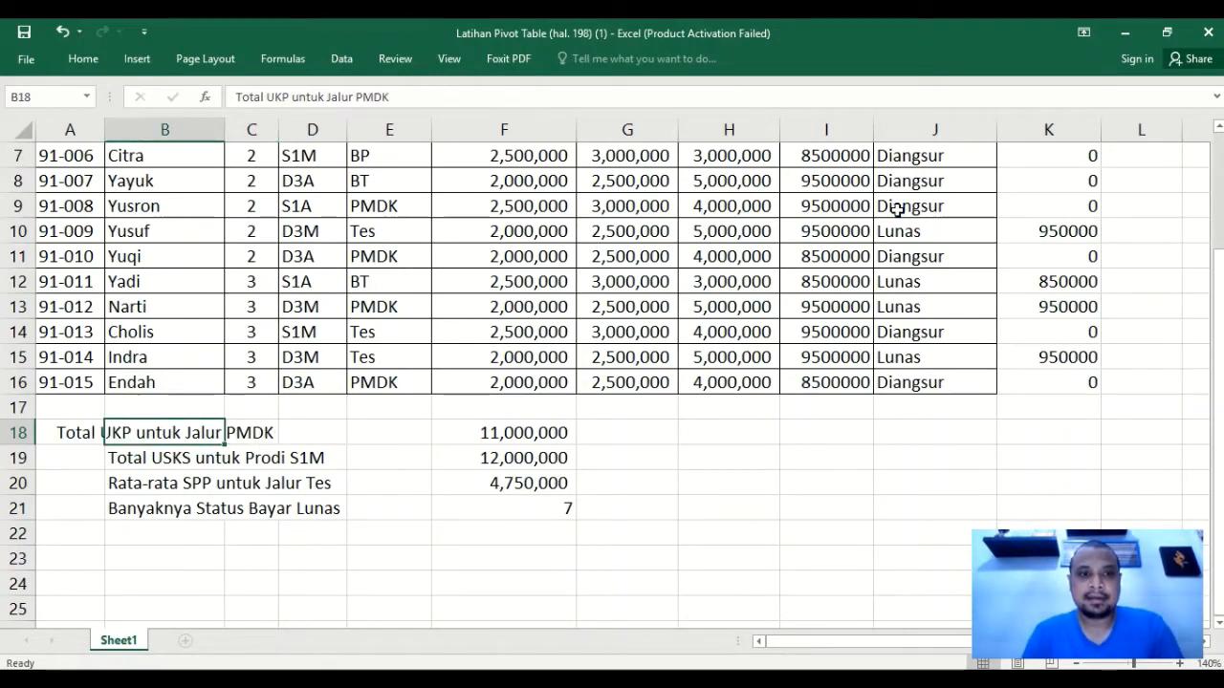
Undo the move of the label "Total UKP untuk Jalur PMDK" to B18.
key("ctrl+z")
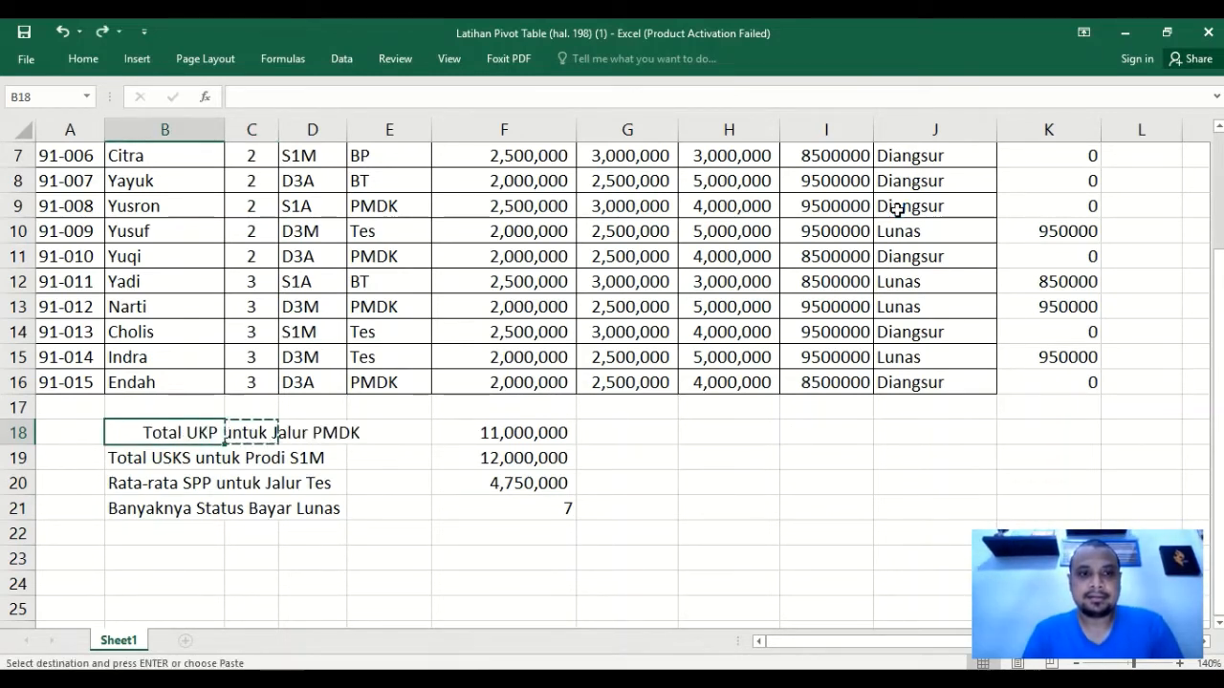
key("Escape")
key("Right")
key("Left")
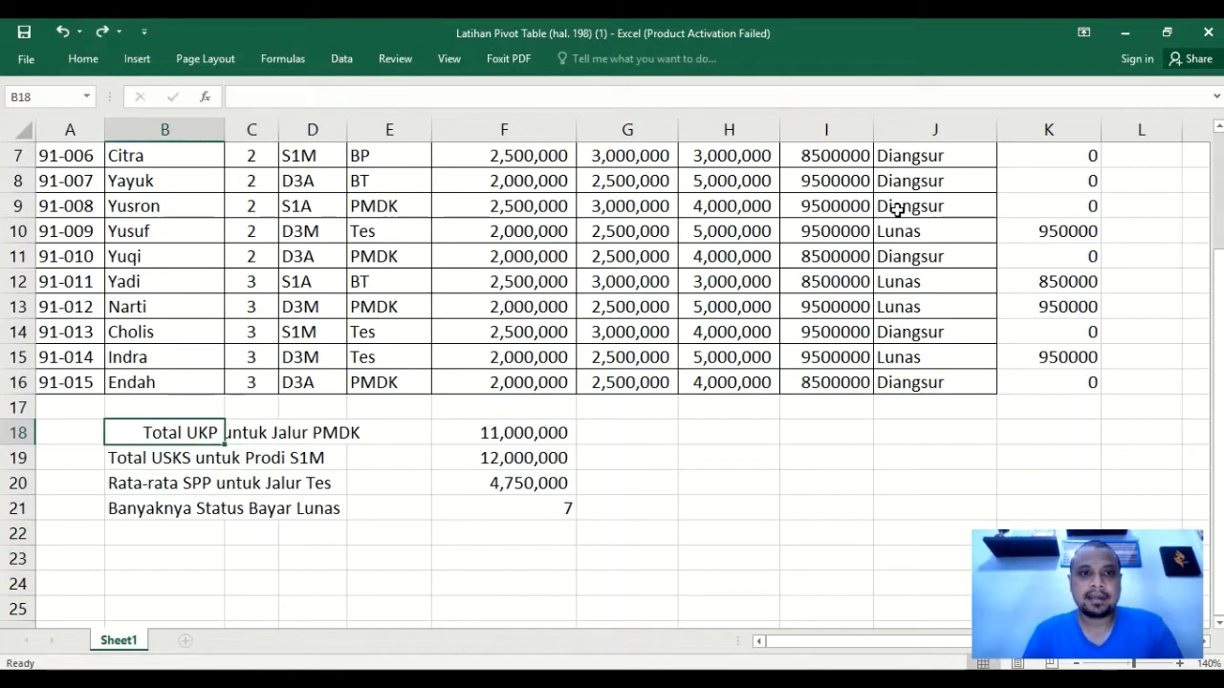
Copy the label "Total UKP untuk Jalur PMDK" from C18 to C23.
key("Right")
key("ctrl+c")
key("Down")
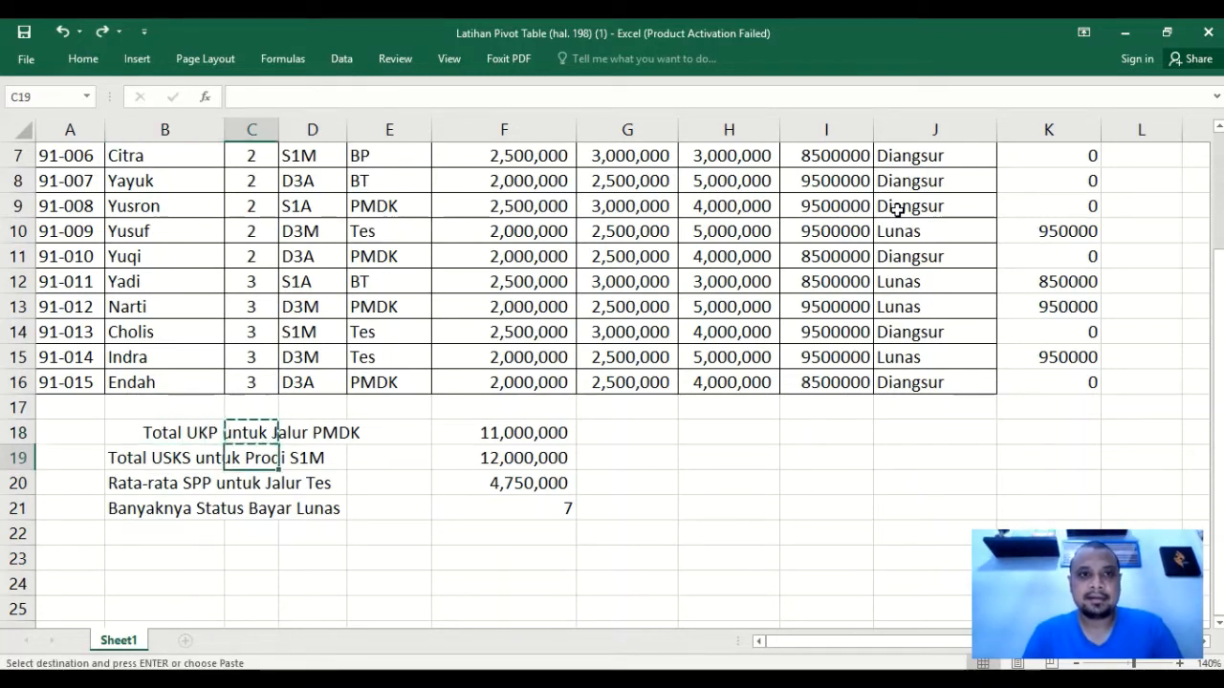
key("Down")
key("Down")
key("Down")
key("Down")
key("Left")
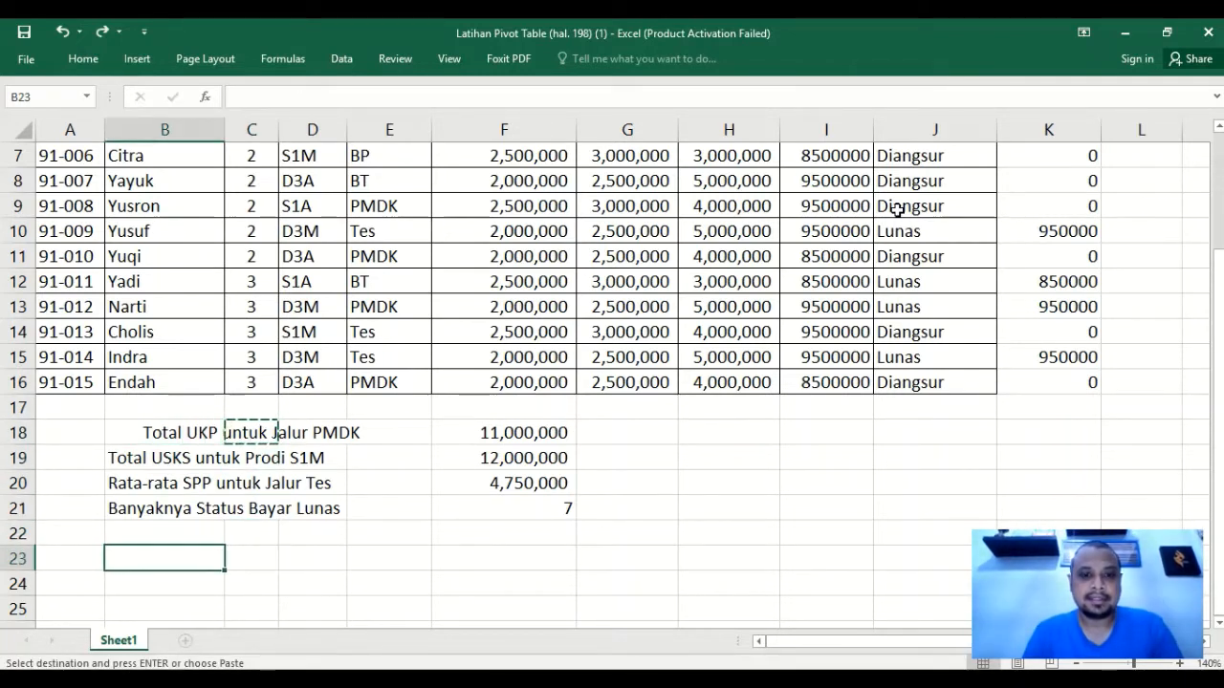
key("ctrl+v")
key("ctrl+x")
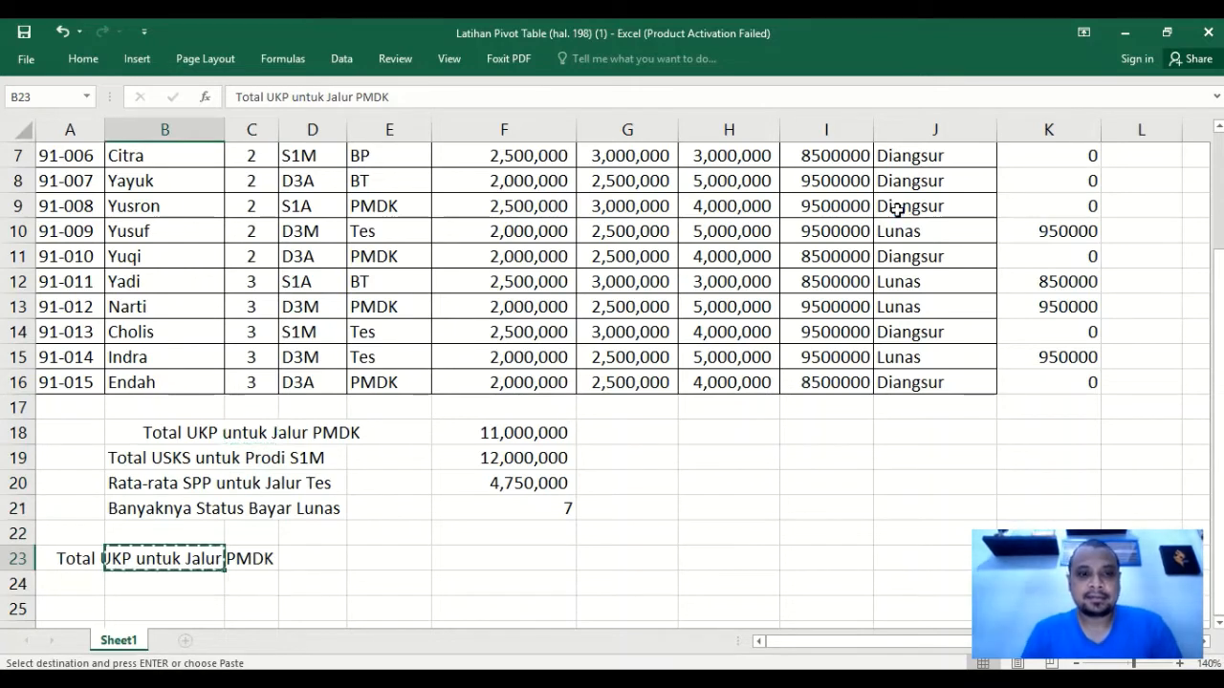
key("Right")
key("ctrl+v")
key("Down")
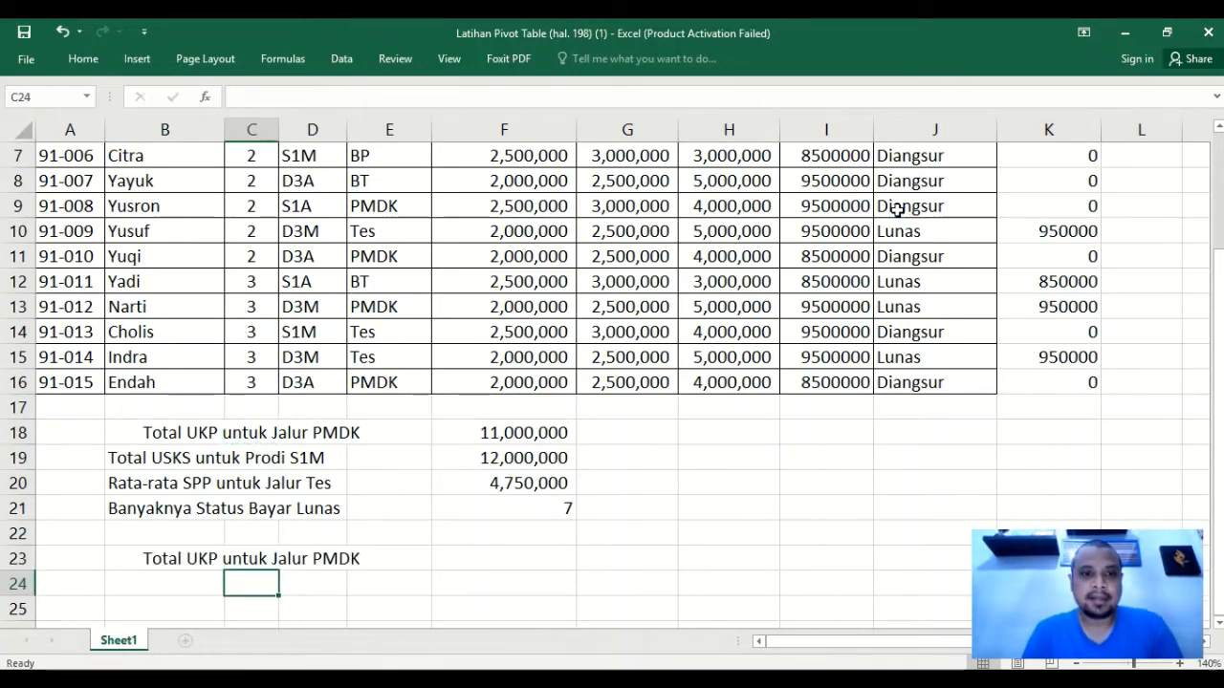
key("Down")
key("Up")
key("Left")
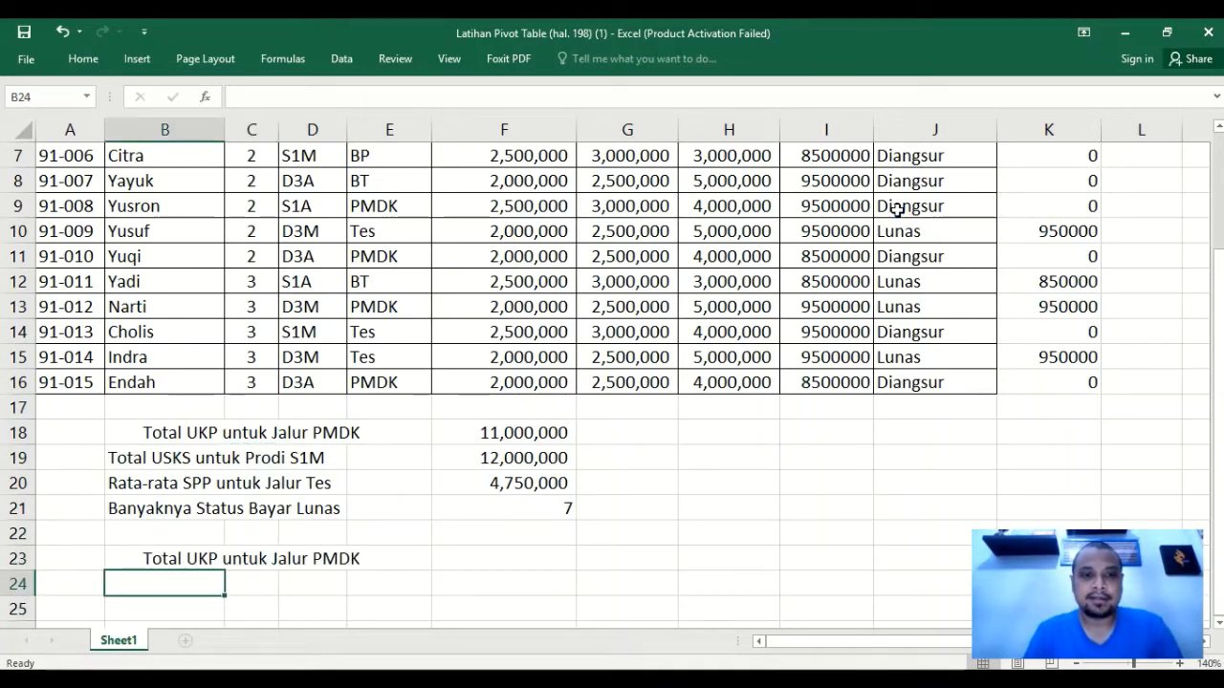
key("Up")
key("Right")
key("Right")
key("Right")
key("Right")
key("Down")
key("Left")
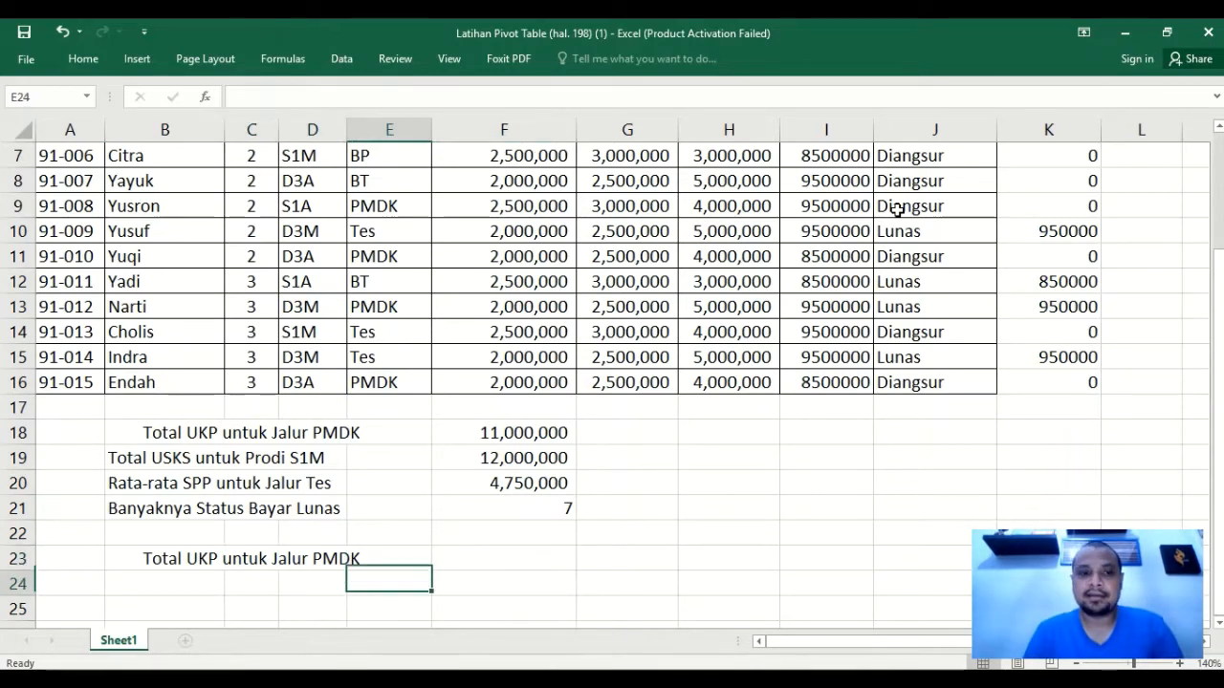
key("Down")
key("Left")
key("Left")
key("Left")
key("Up")
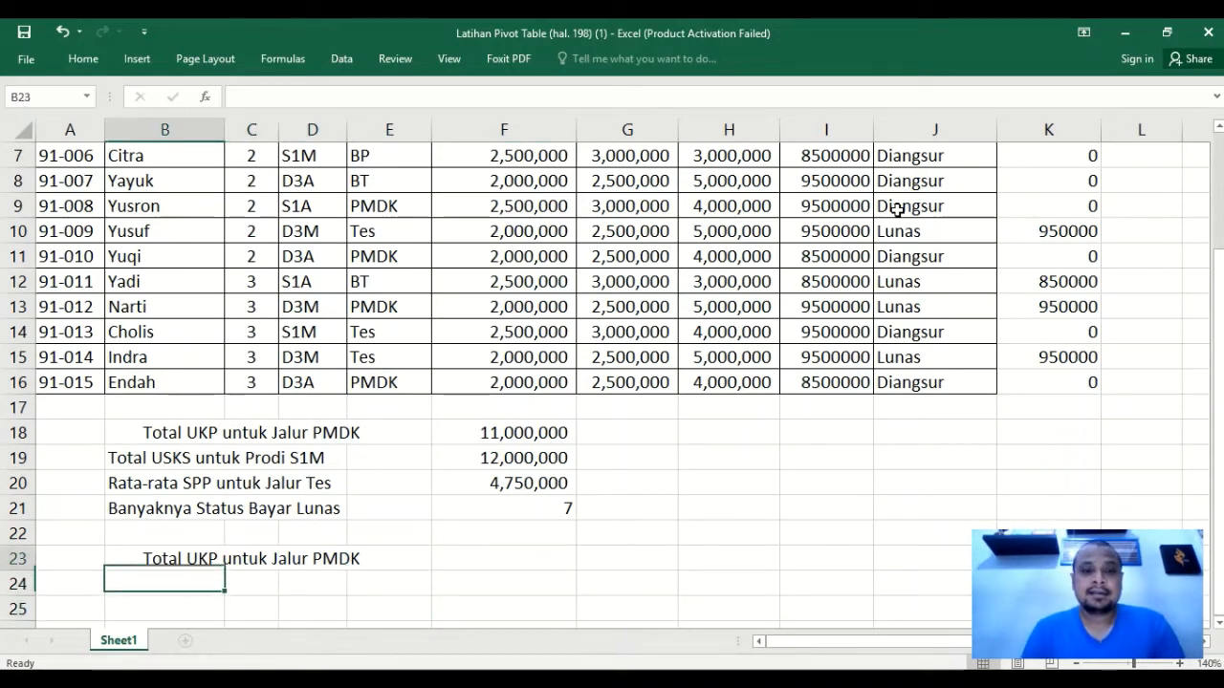
key("Up")
key("Right")
key("Right")
key("Left")
key("Left")
key("Right")
key("Right")
key("Right")
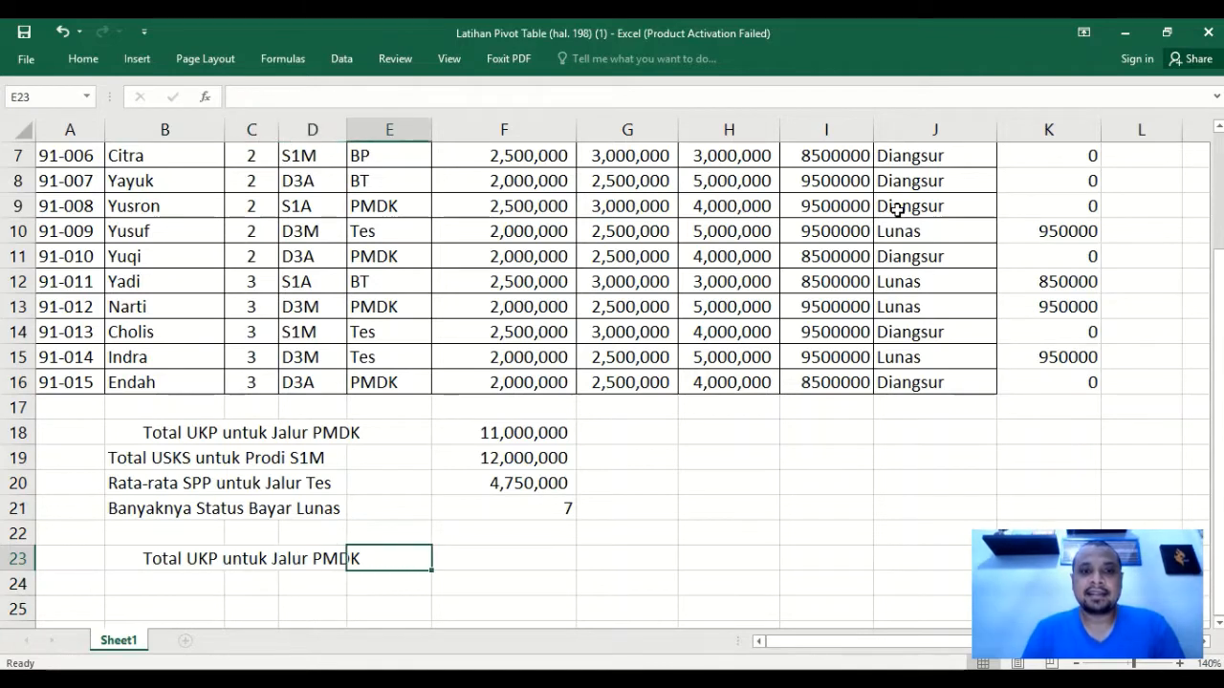
key("Left")
key("Left")
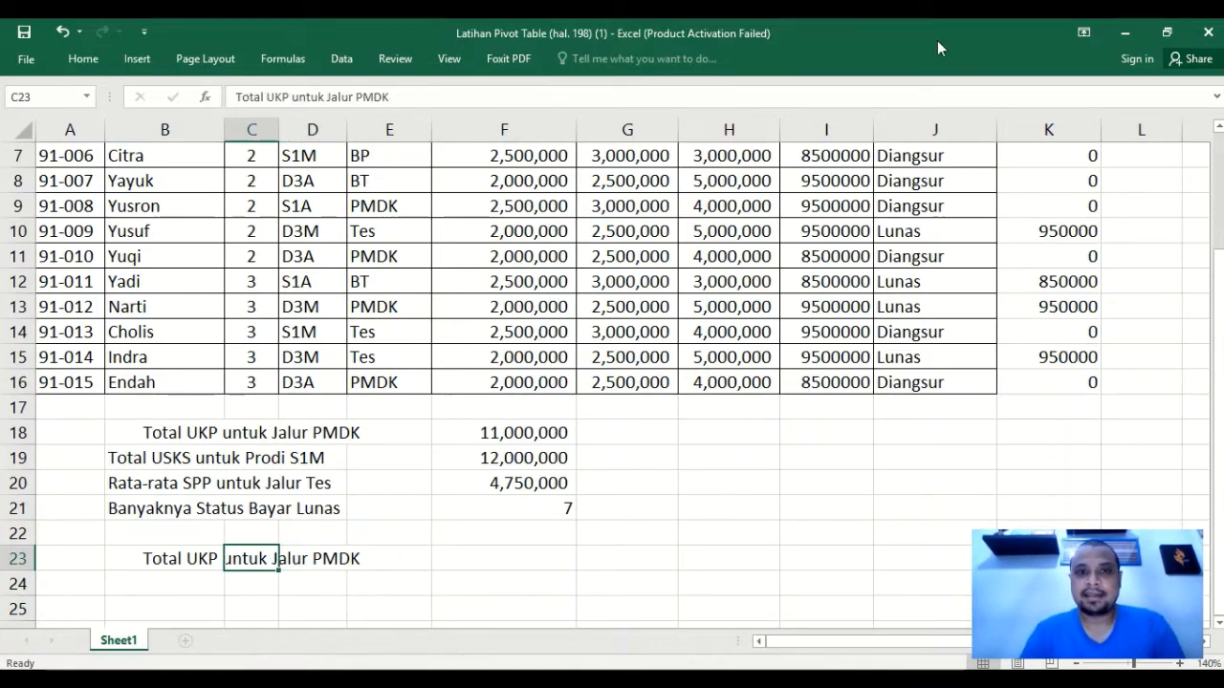
Copy the JALUR header in E1 and the PMDK entry in E5 to B24:B25 as a criteria range.
scroll(737, 248, "up", 2)
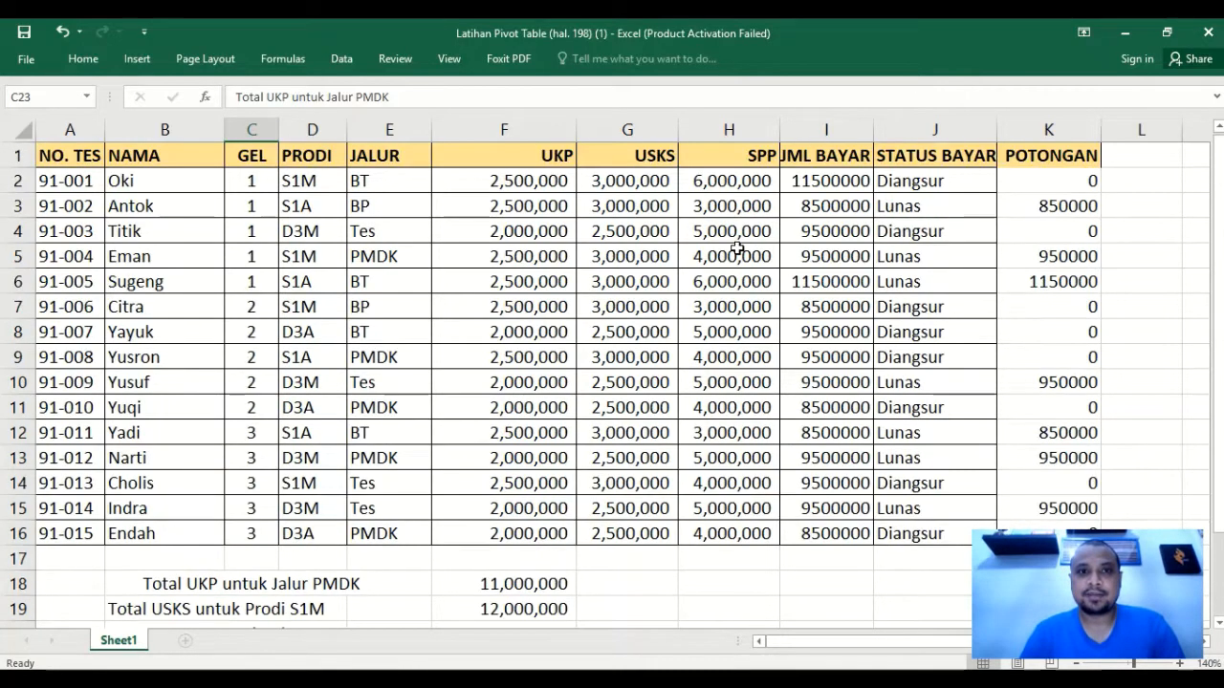
left_click(393, 161)
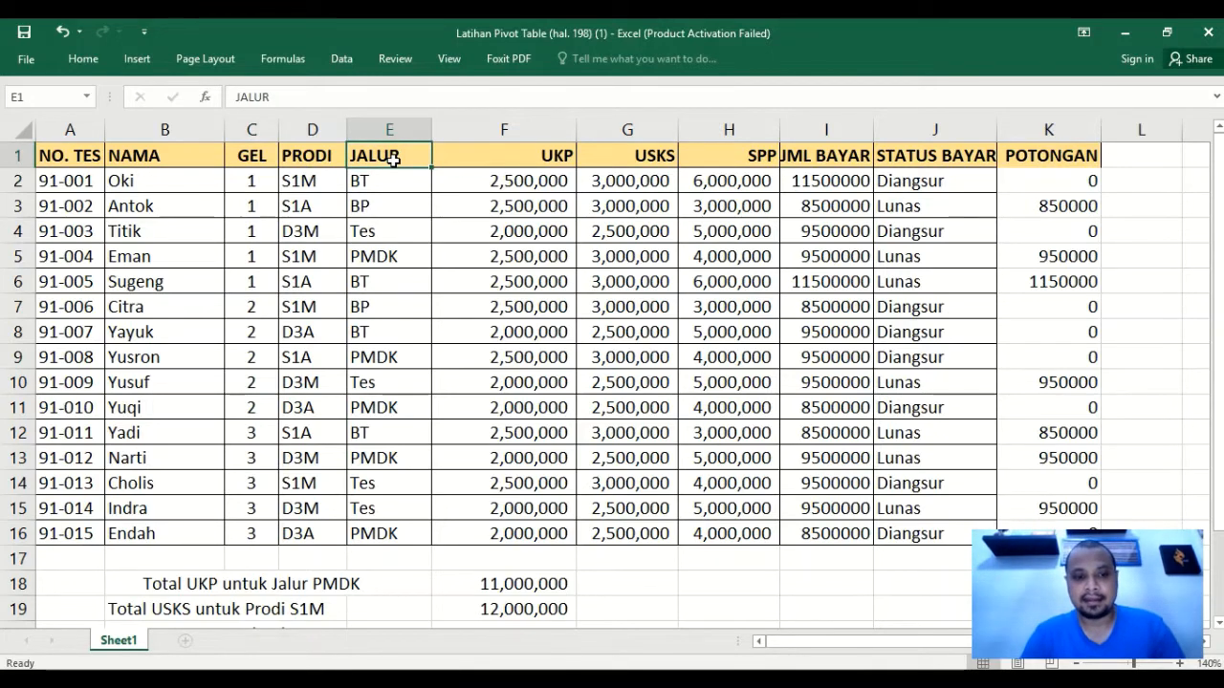
left_click(406, 257, "ctrl")
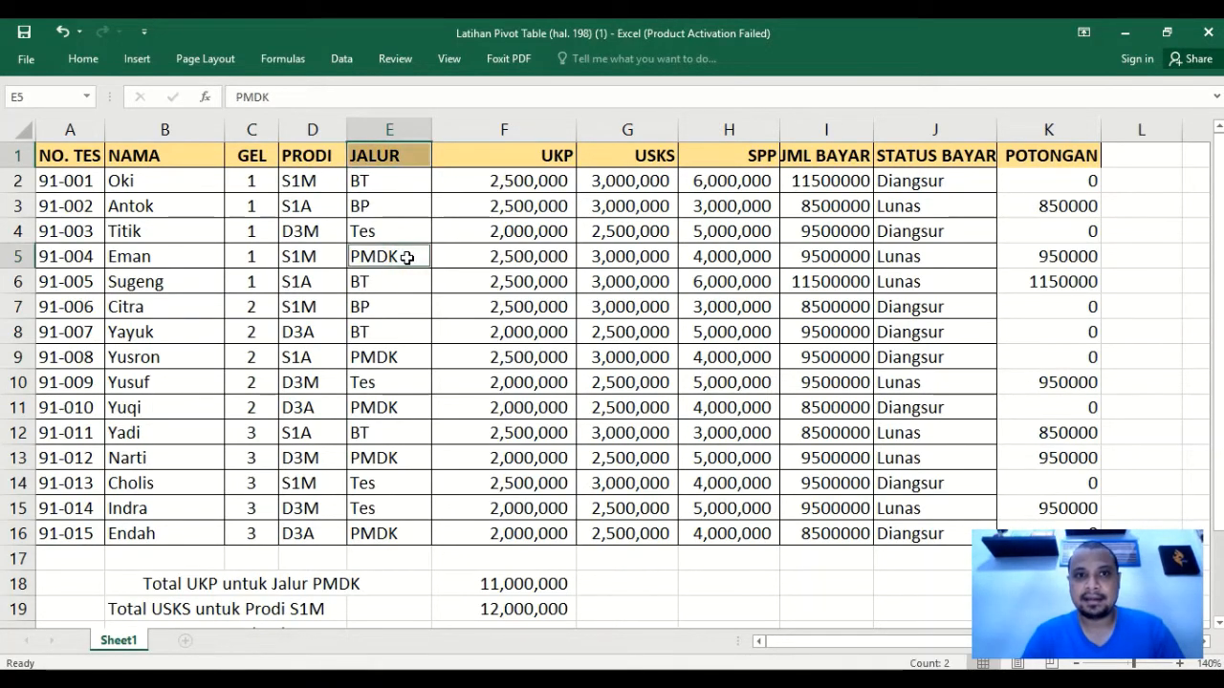
key("ctrl+c")
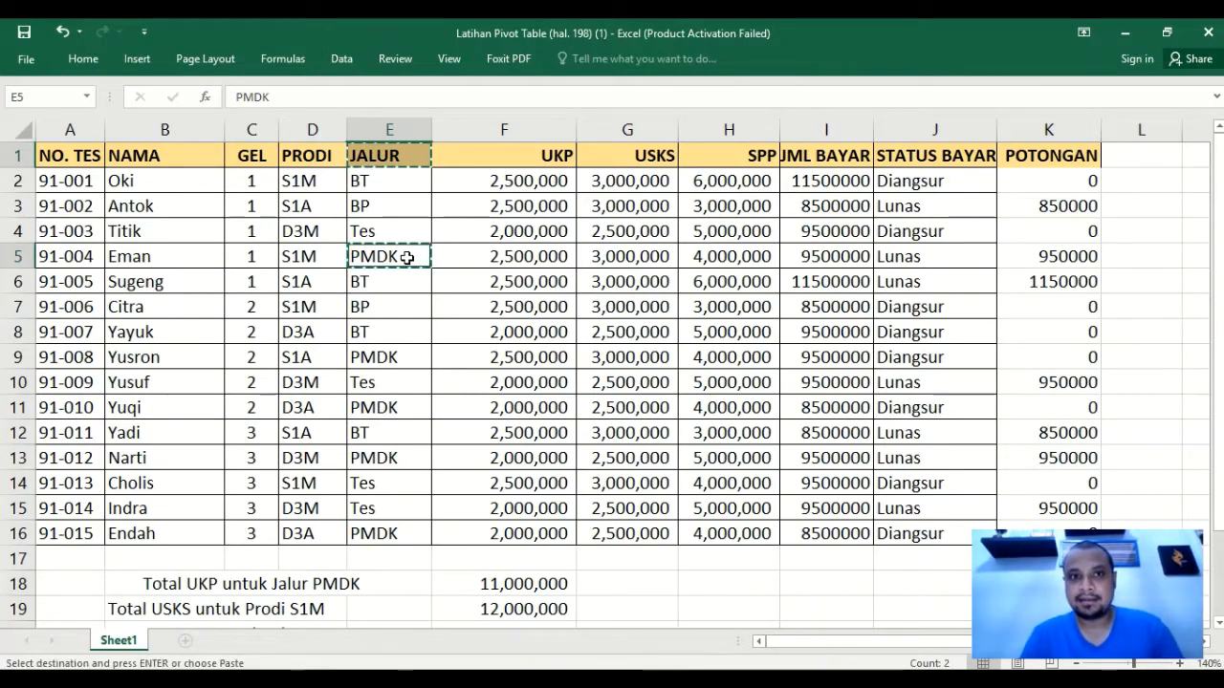
scroll(402, 332, "down", 2)
scroll(402, 331, "down", 2)
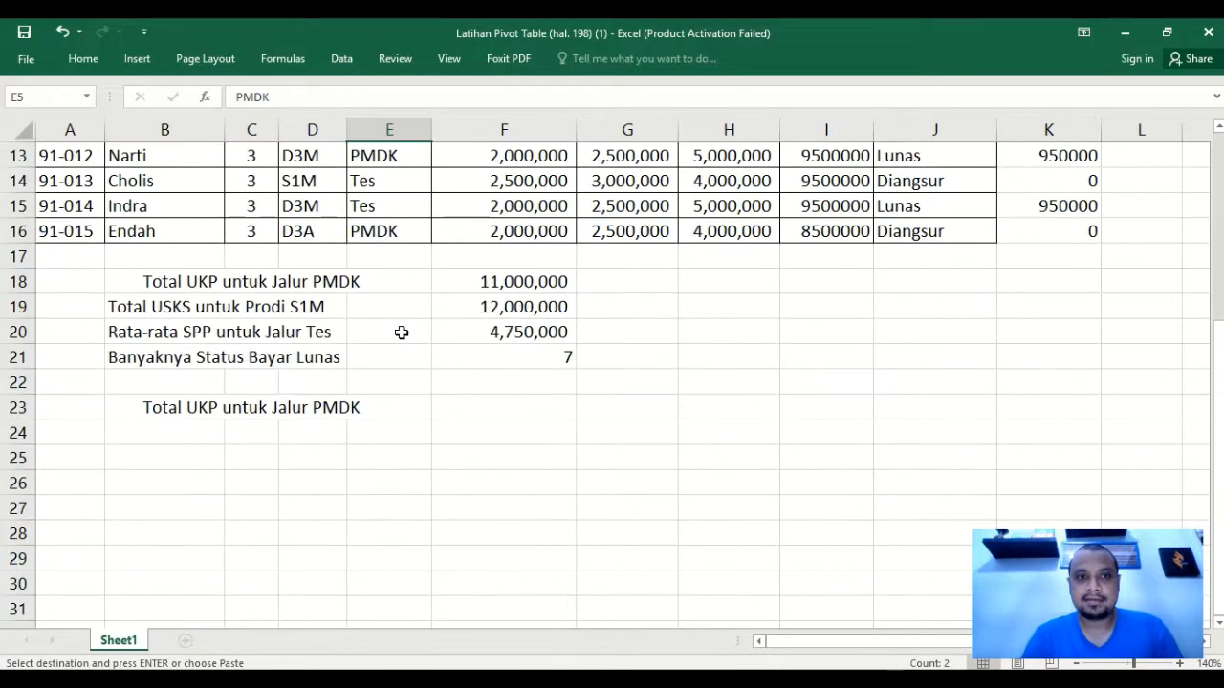
left_click(192, 430)
key("ctrl+v")
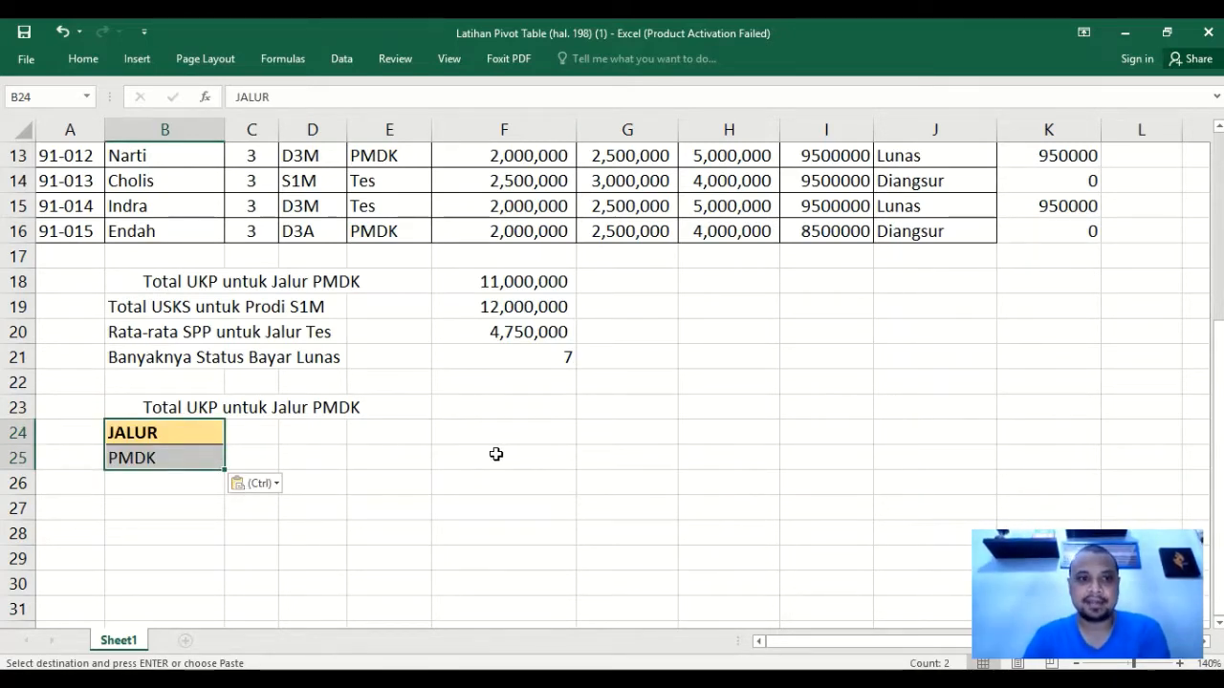
Enter =DSUM(A1:K16,F1,B24:B25) in F23 to total the UKP of the PMDK records.
left_click(513, 410)
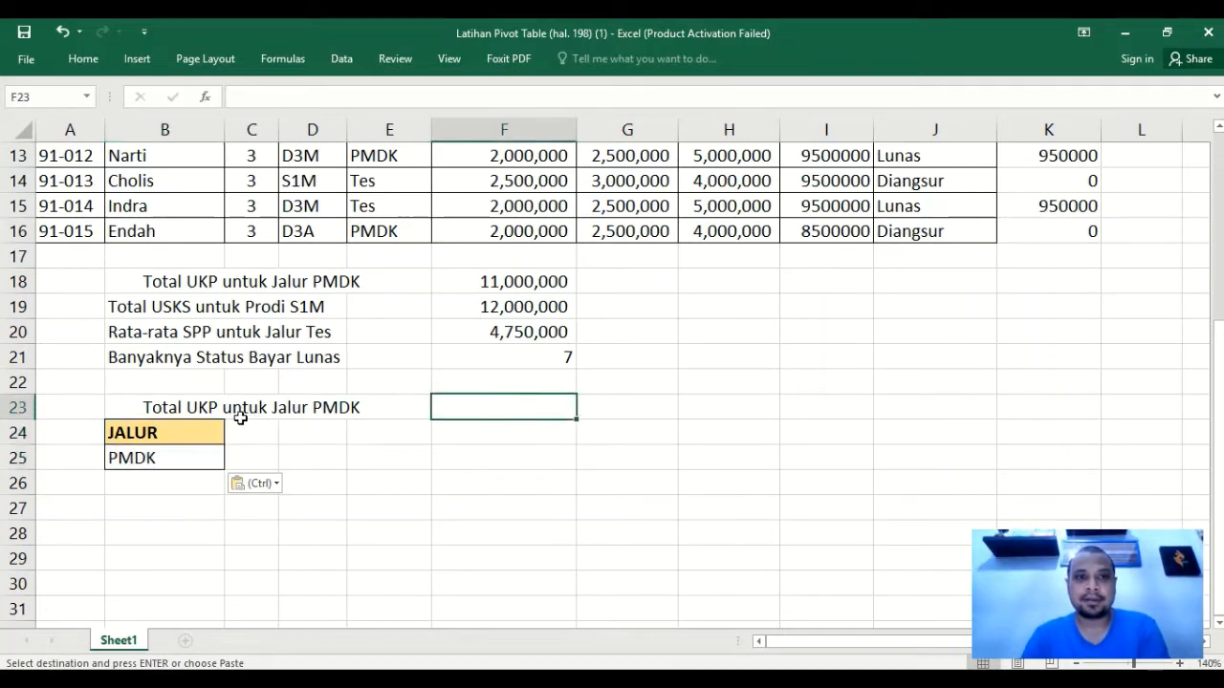
key("Escape")
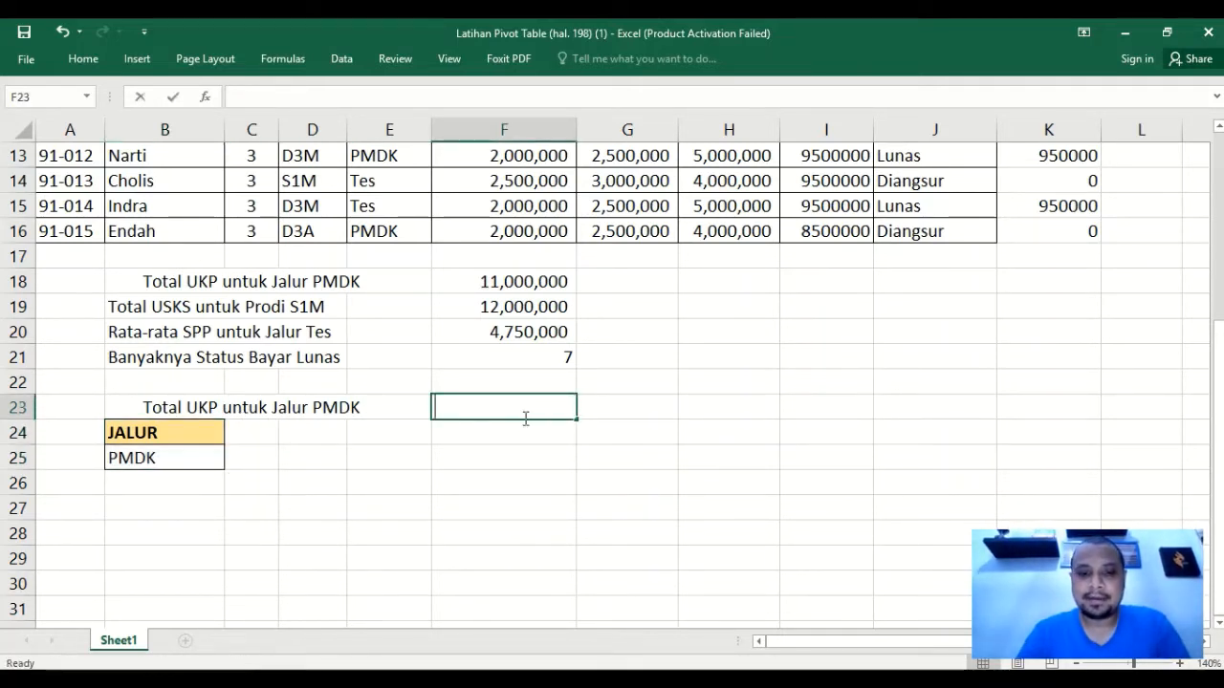
type("=dsum(")
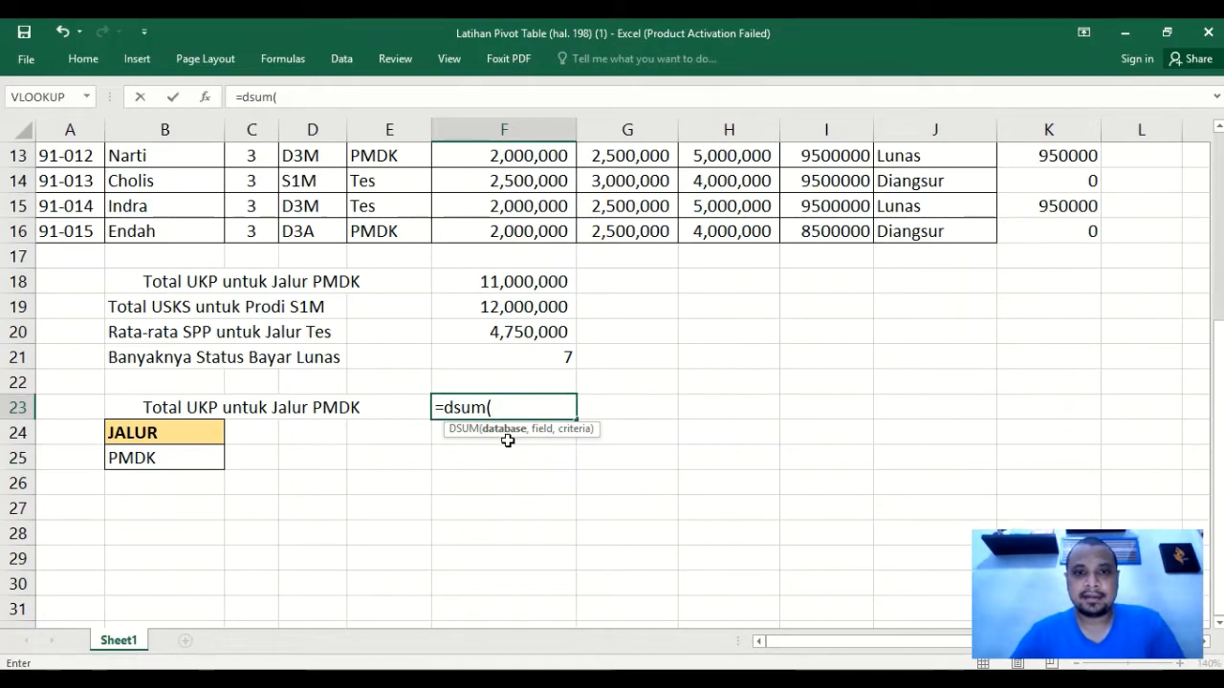
scroll(578, 447, "up", 4)
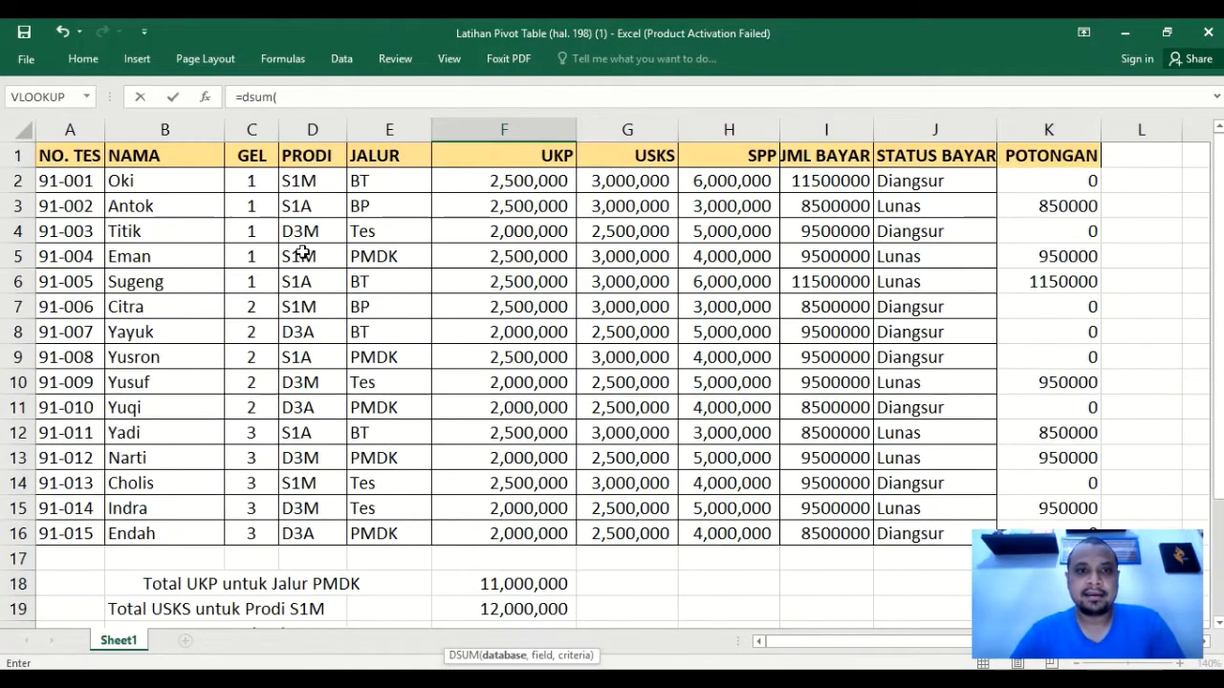
left_click_drag(72, 155, 1050, 530)
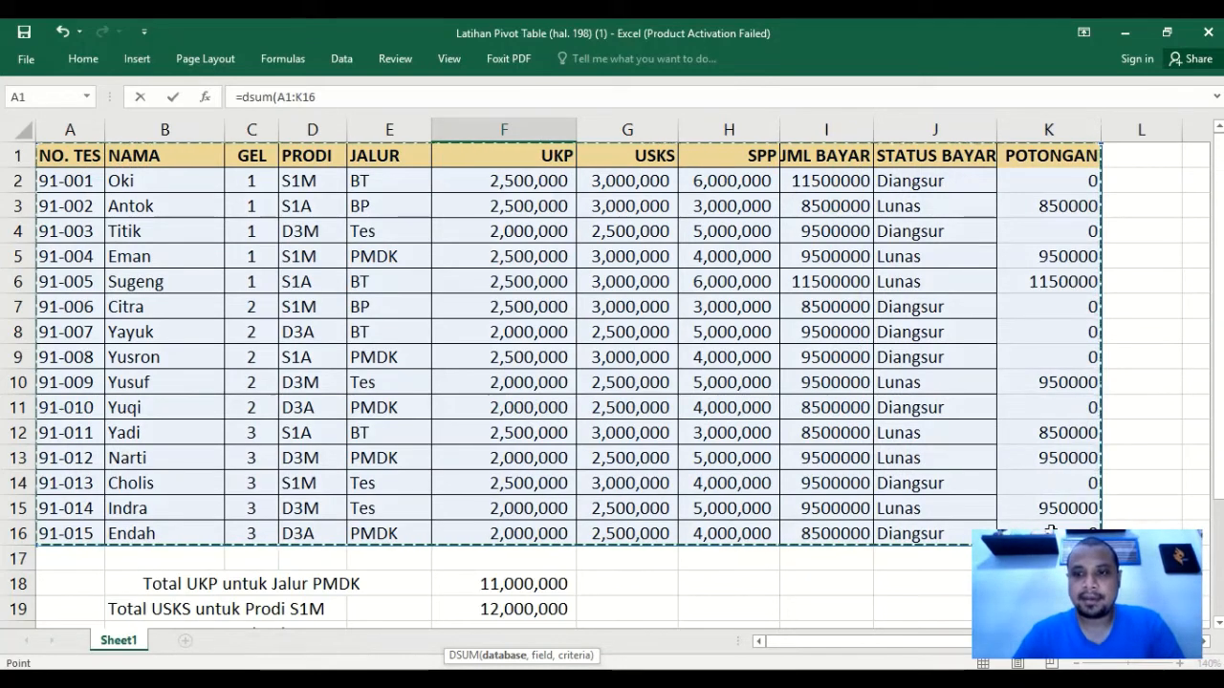
scroll(965, 535, "down", 2)
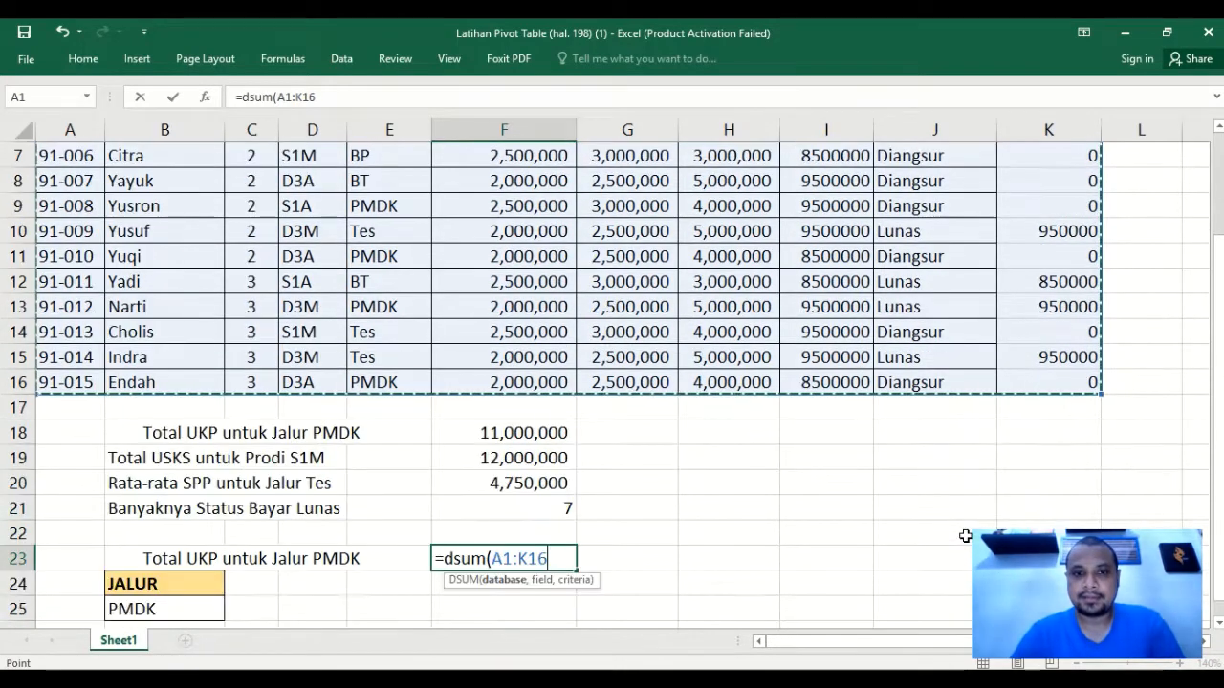
type(",")
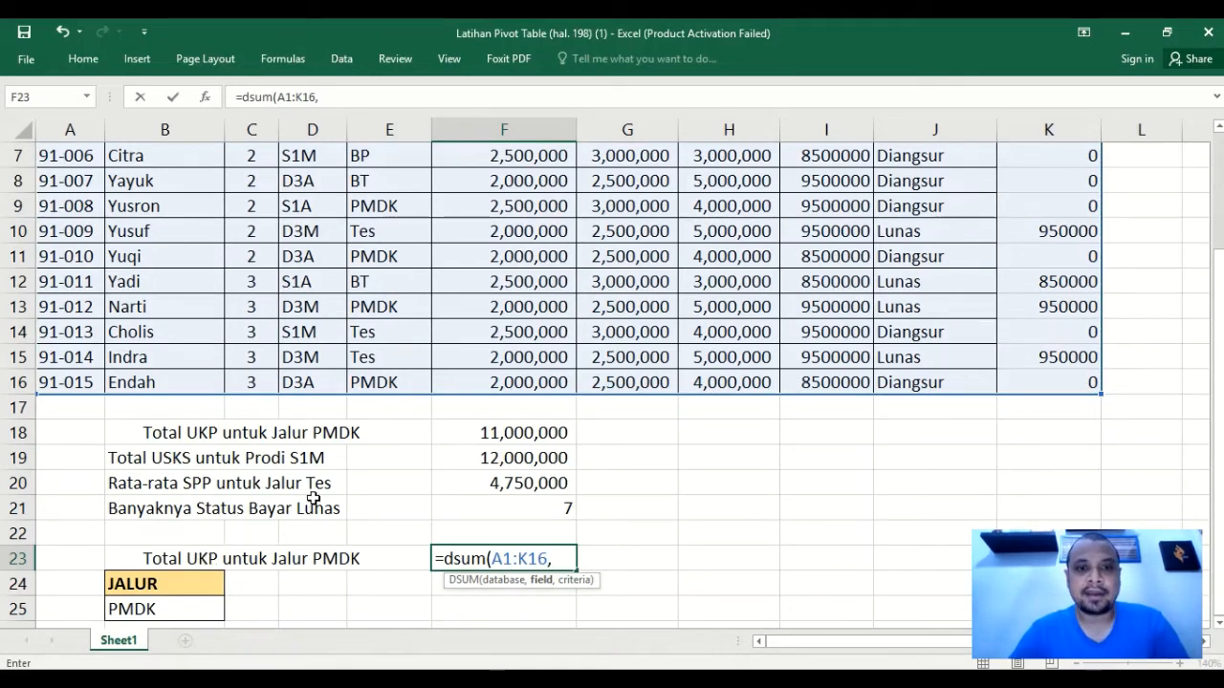
scroll(313, 498, "up", 2)
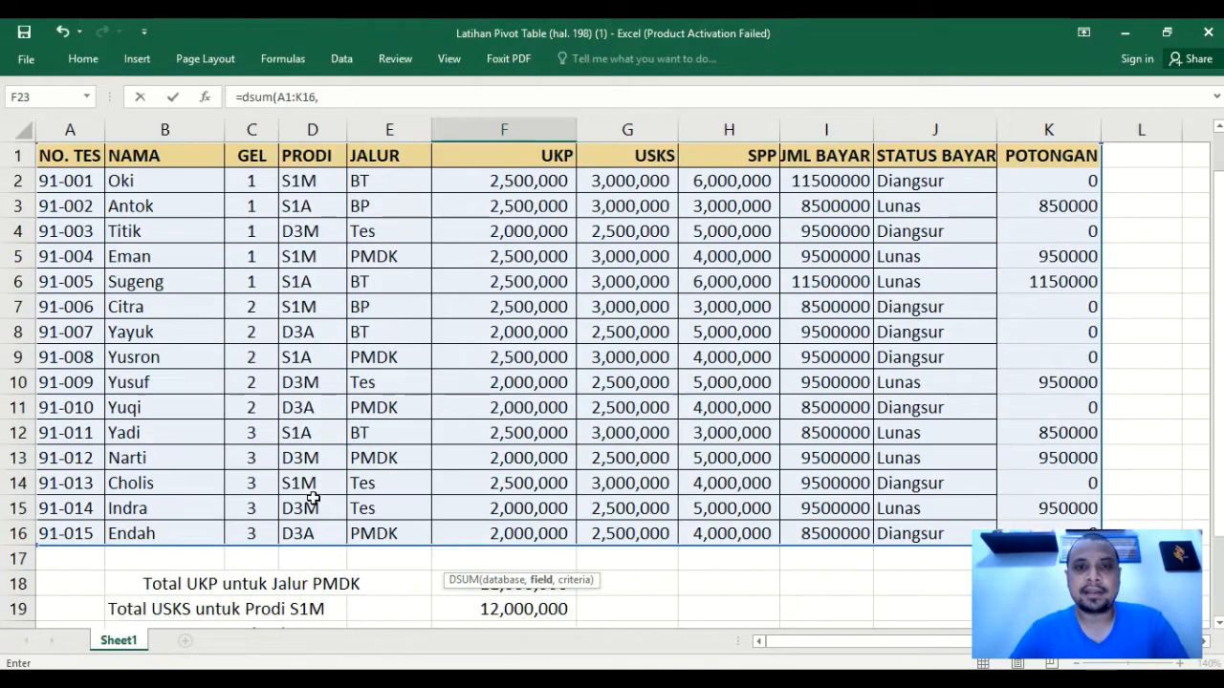
left_click(519, 161)
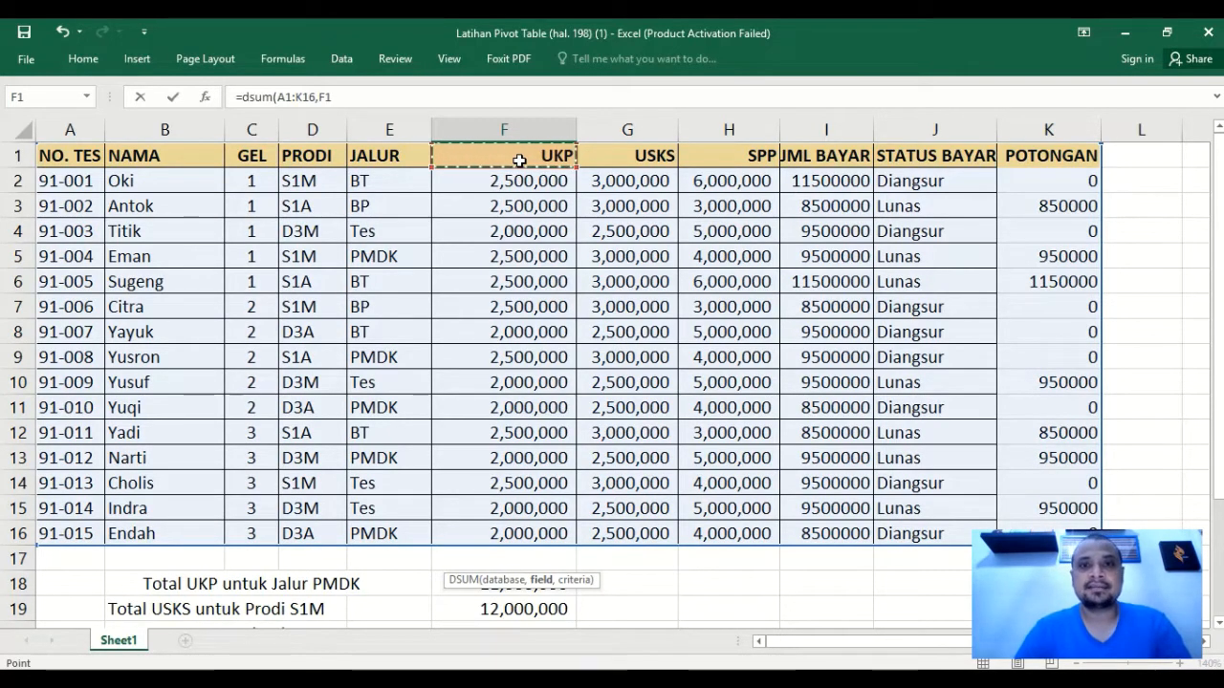
type(",")
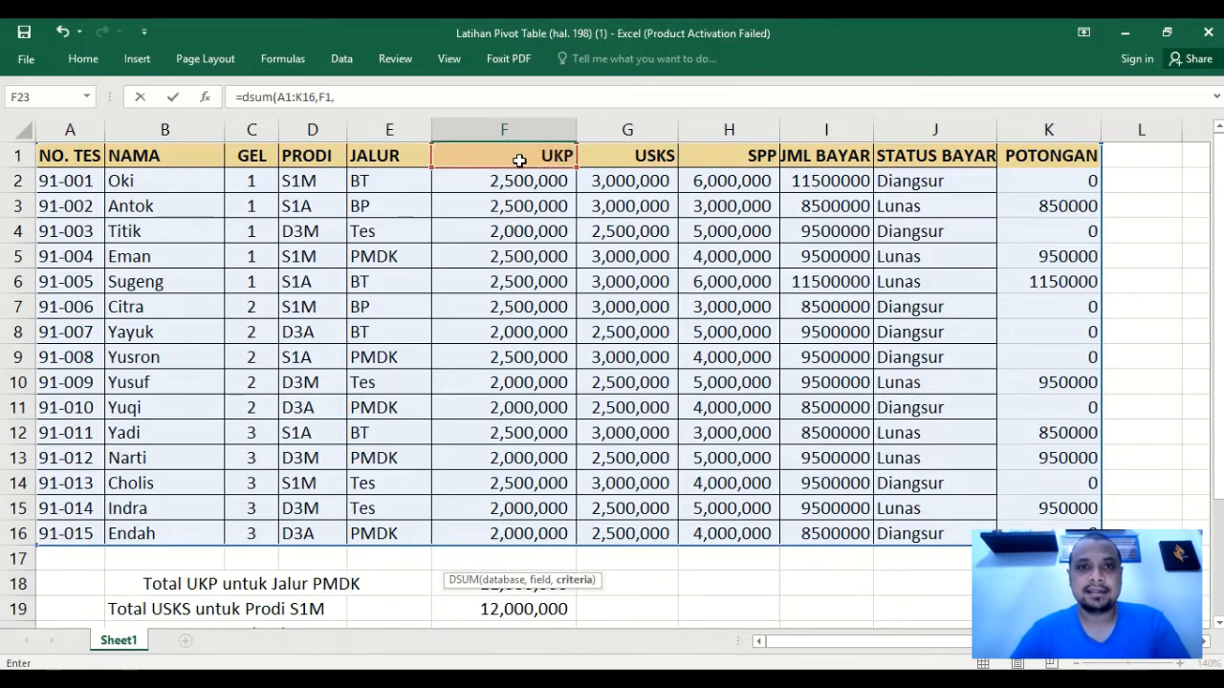
scroll(519, 160, "down", 4)
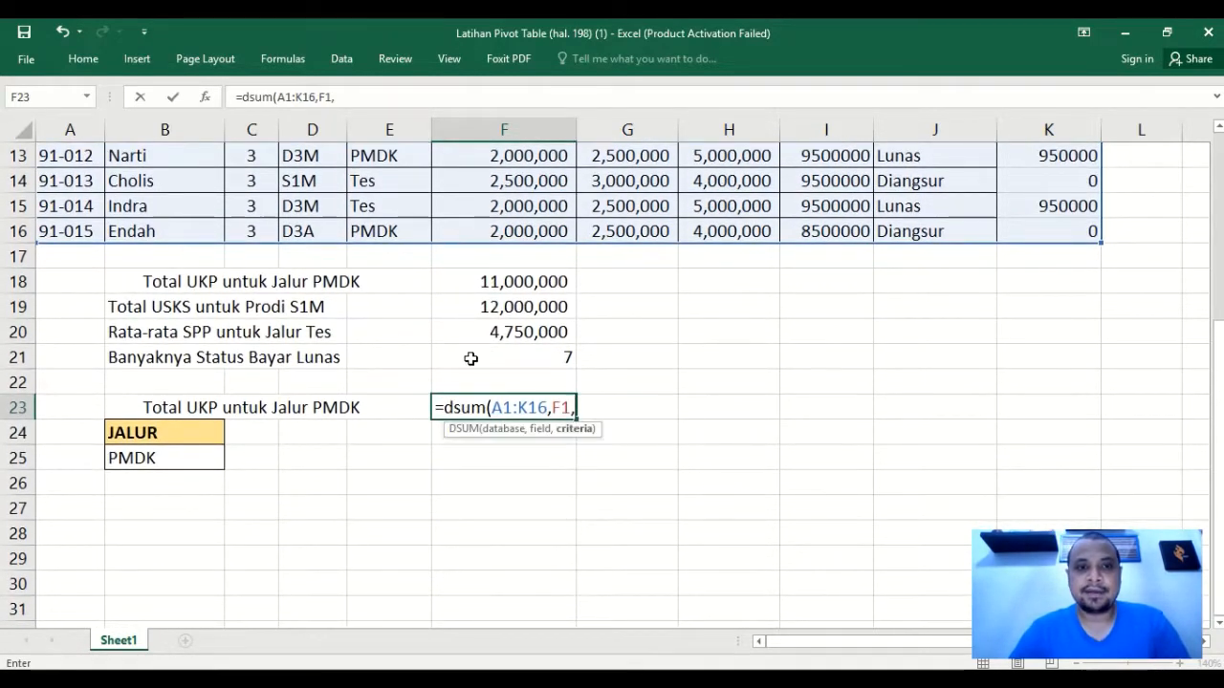
left_click_drag(170, 428, 165, 459)
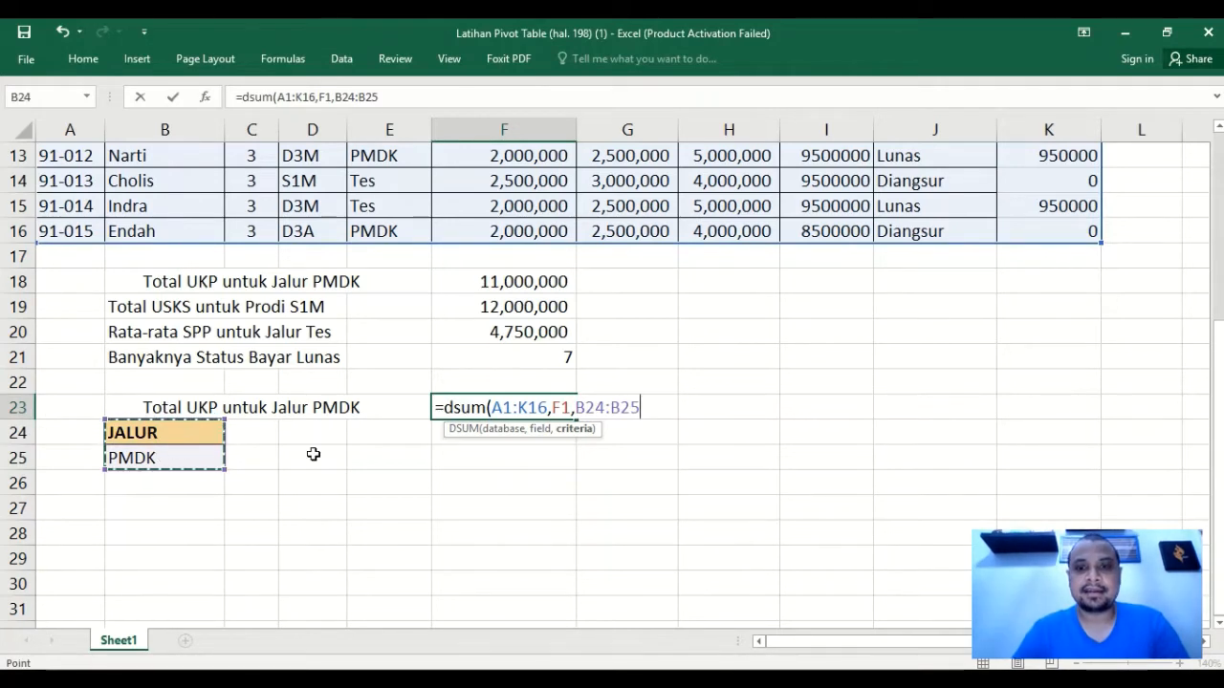
type(")")
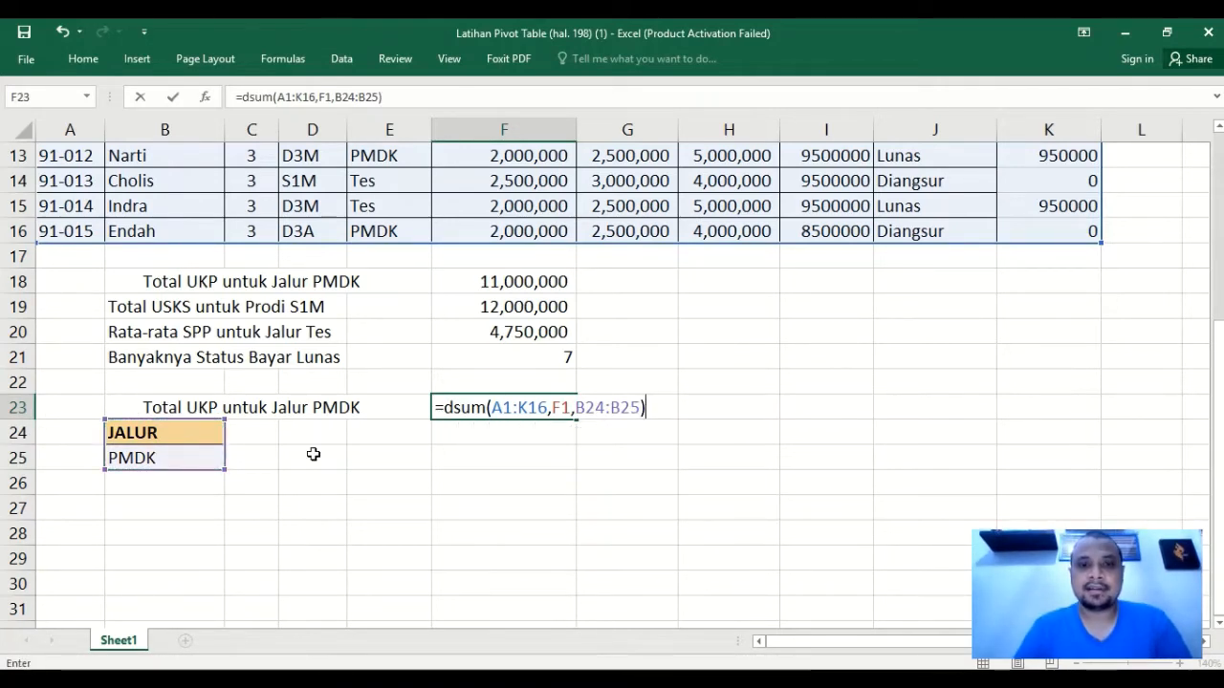
key("Return")
Format the DSUM total in F23 with thousands separators and no decimals.
key("Up")
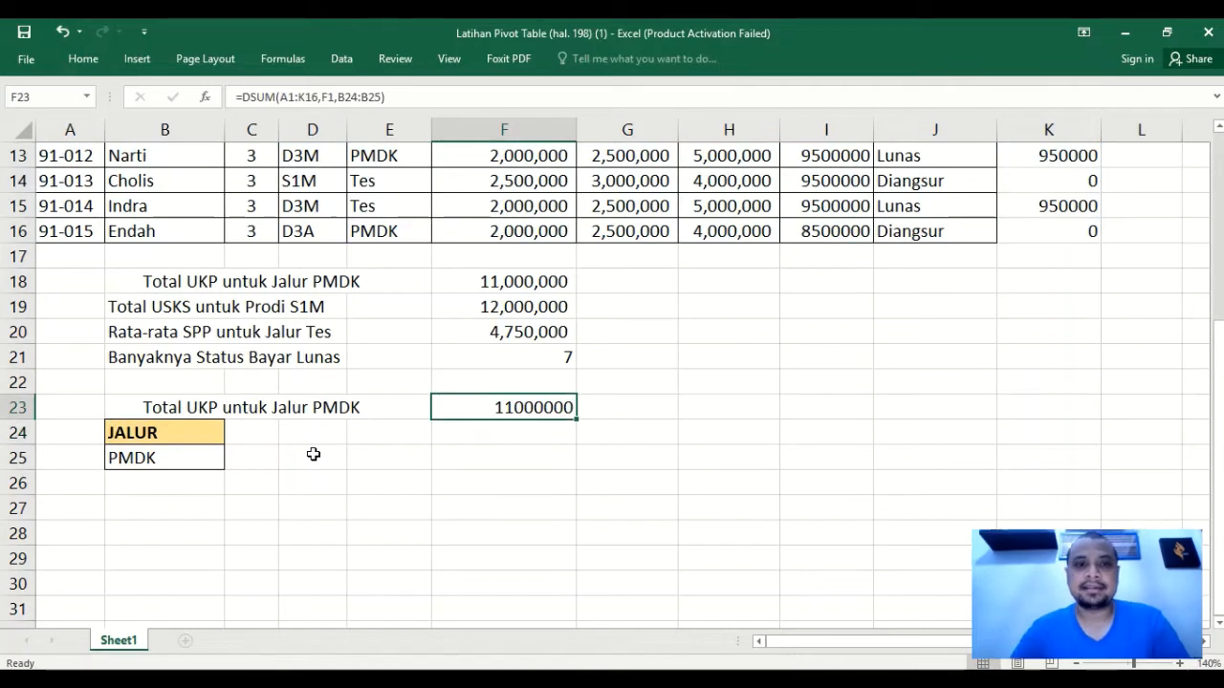
left_click(82, 62)
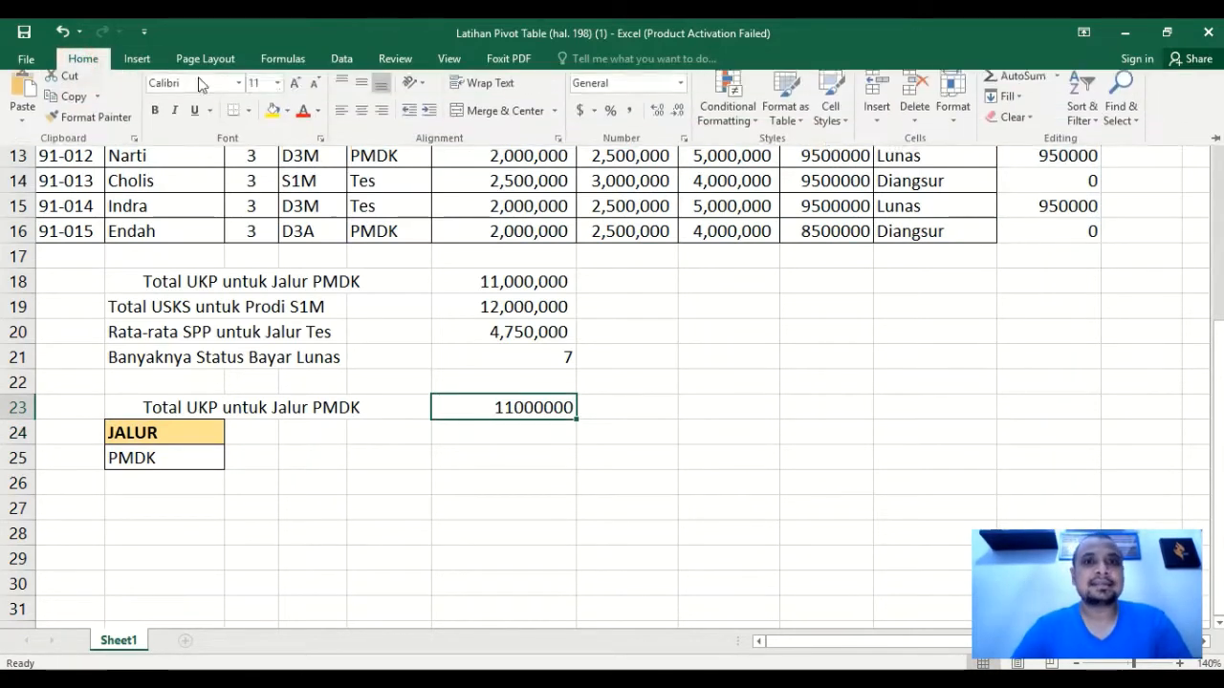
left_click(630, 118)
double_click(677, 118)
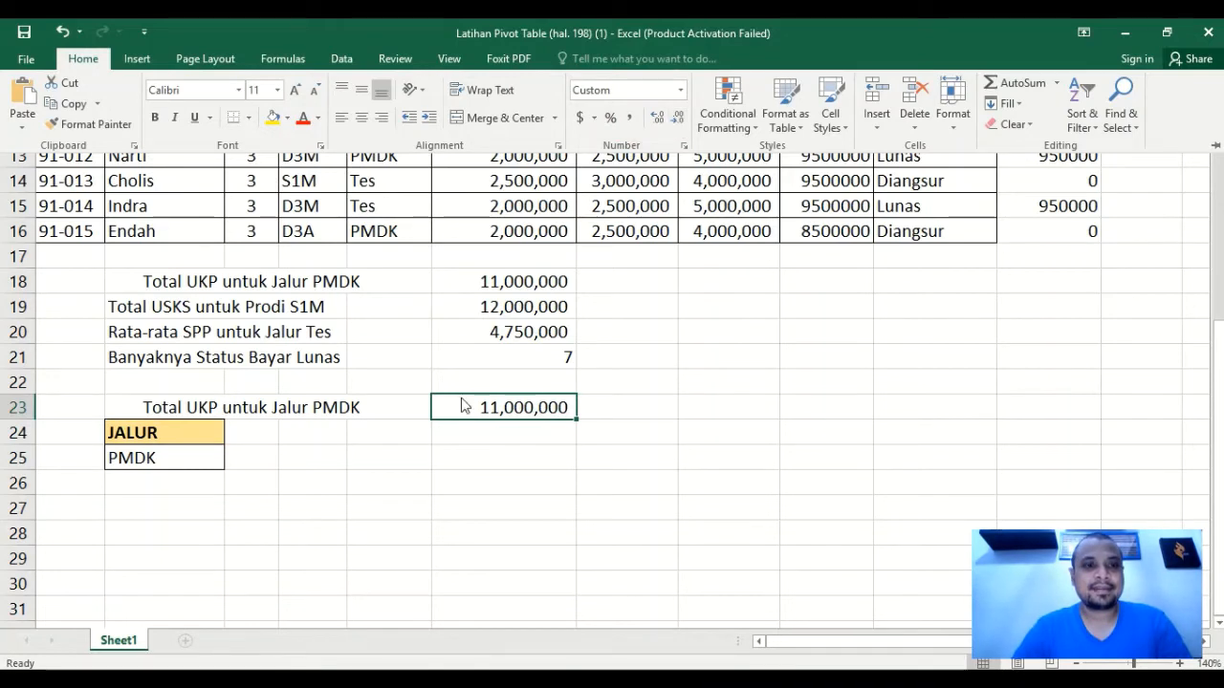
Copy the label "Rata-rata SPP untuk Jalur Tes" from B20 to B27.
left_click(192, 505)
left_click(187, 504)
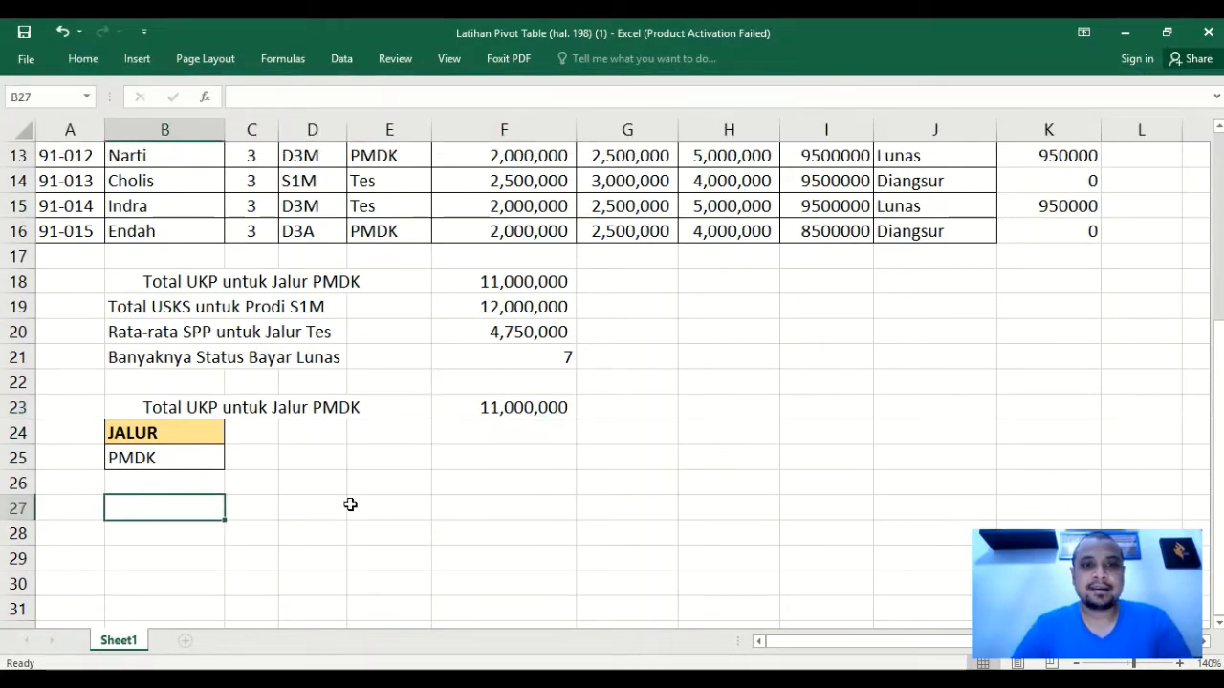
key("Up")
key("Up")
key("Up")
key("Up")
key("Up")
key("Up")
key("Up")
key("Up")
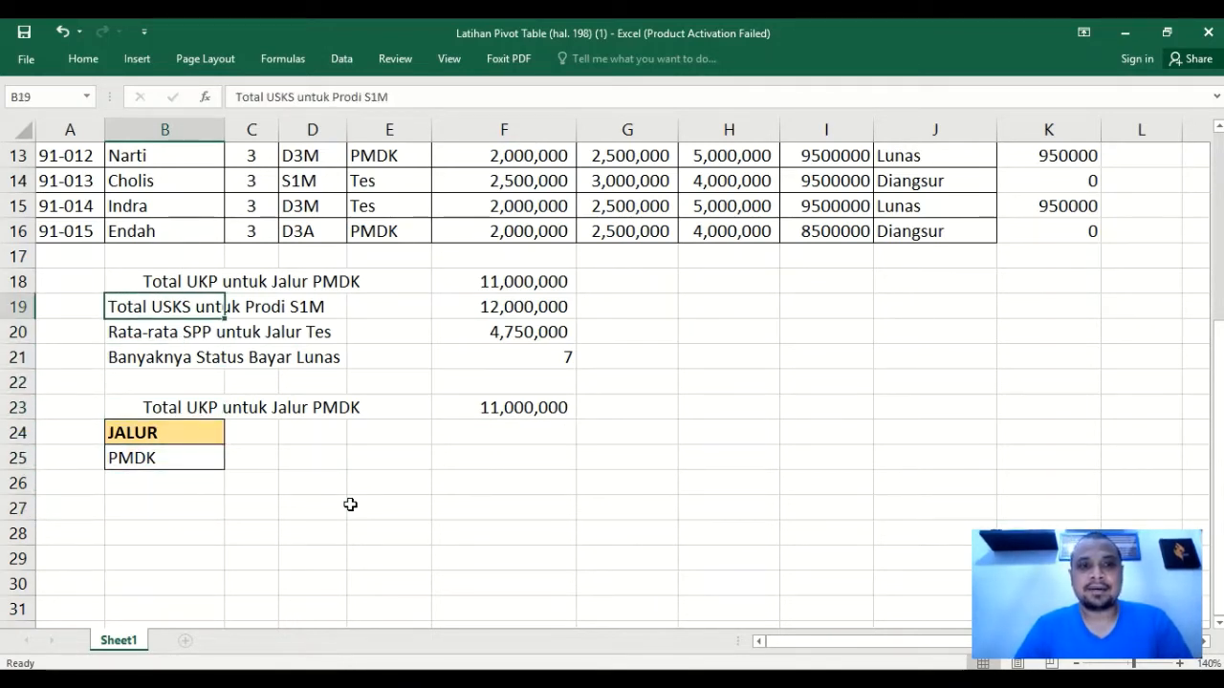
key("Down")
key("ctrl+c")
key("Down")
key("Down")
key("Down")
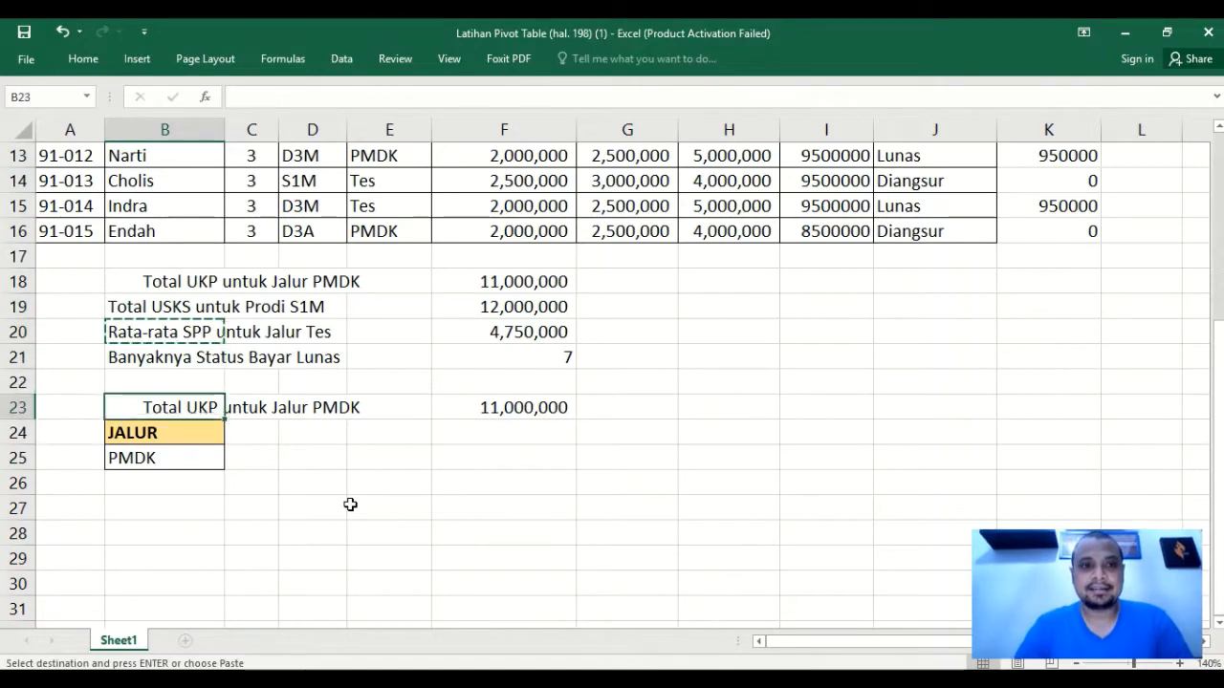
key("Down")
key("Down")
key("Down")
key("Down")
key("ctrl+v")
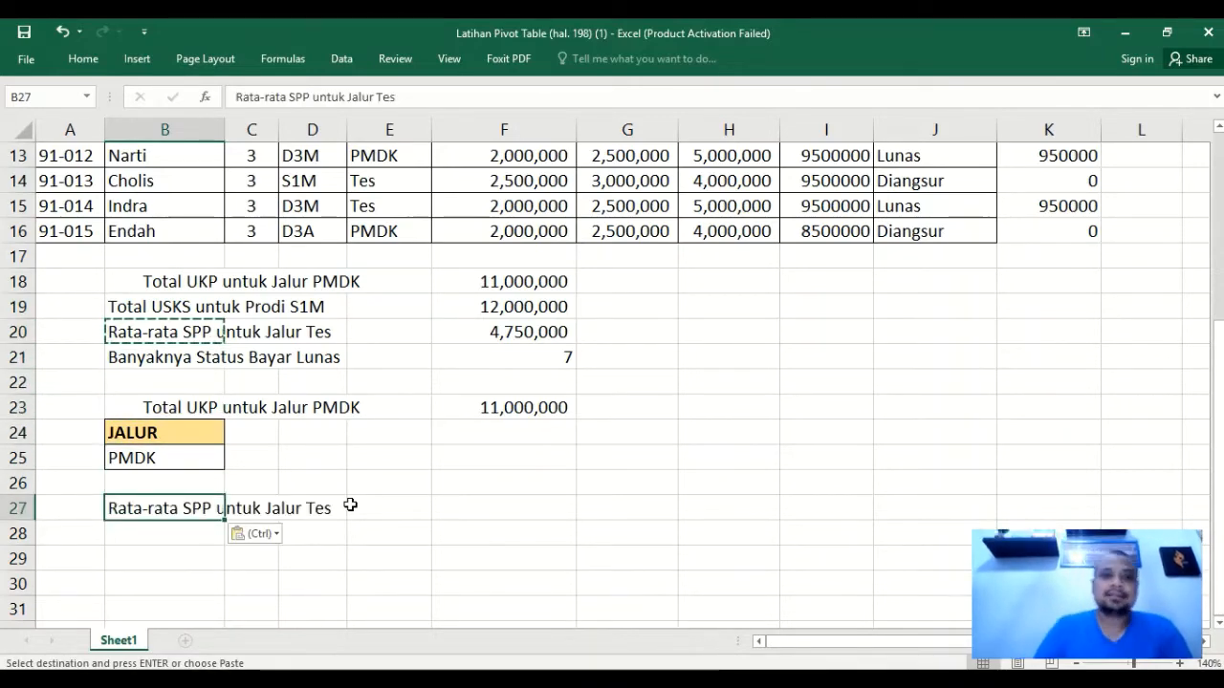
left_click(459, 484)
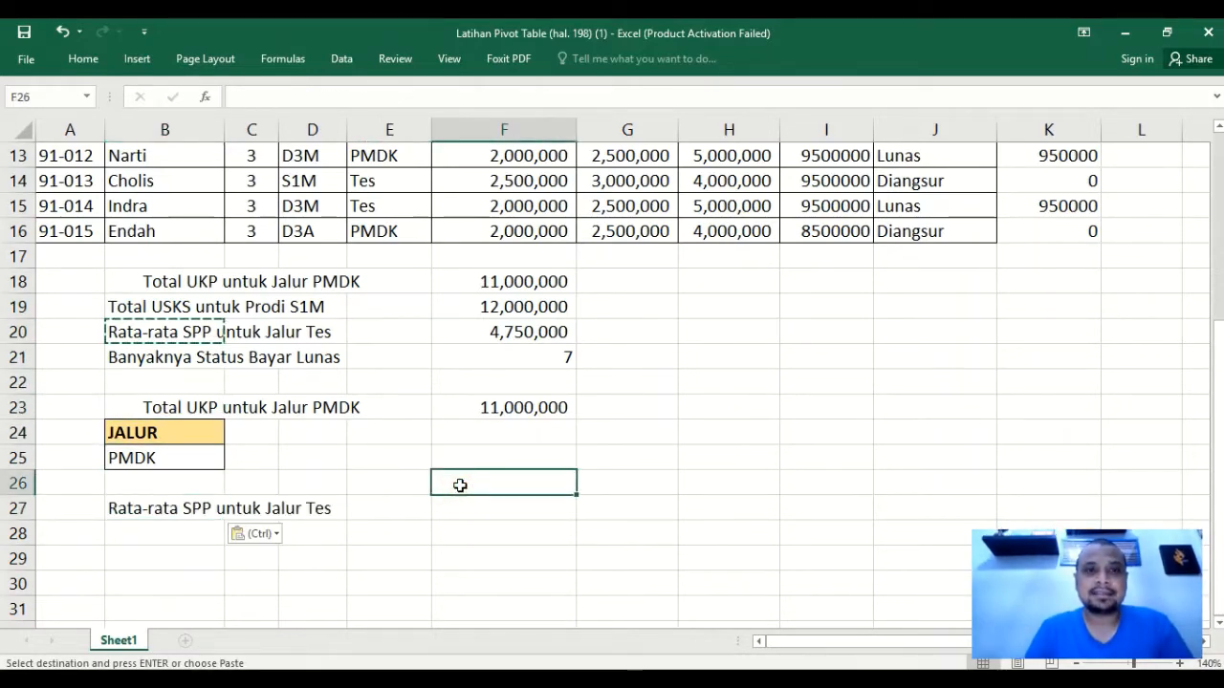
scroll(459, 484, "up", 4)
scroll(460, 486, "down", 3)
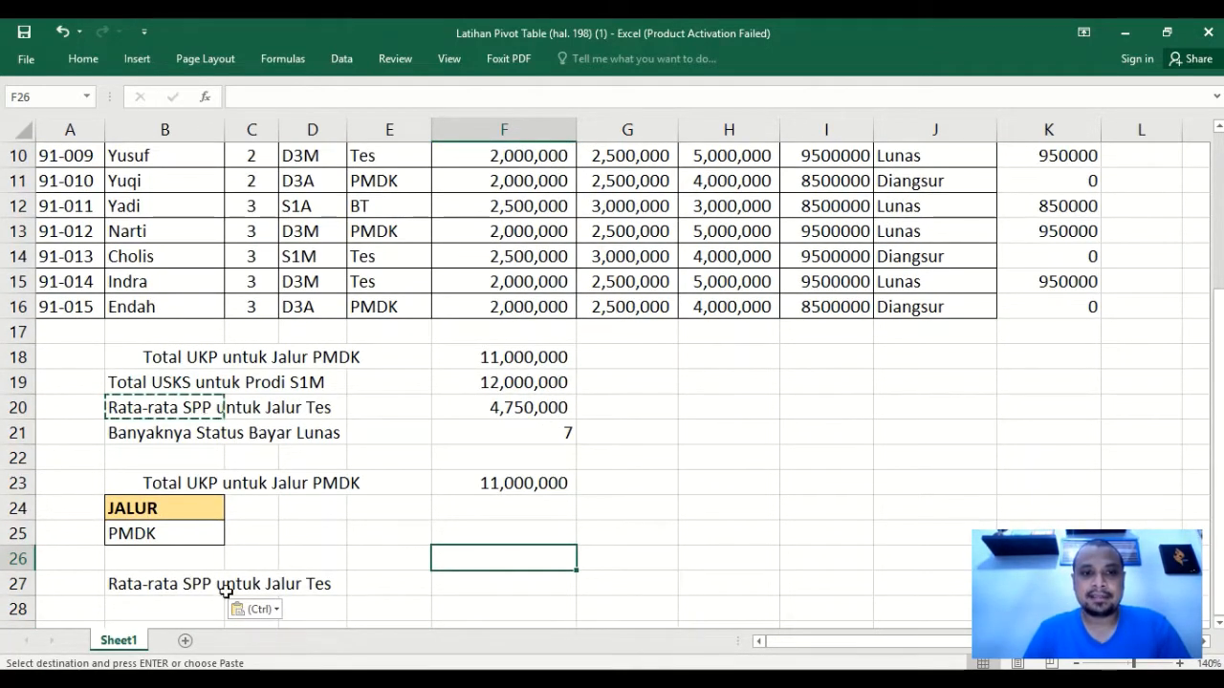
key("Escape")
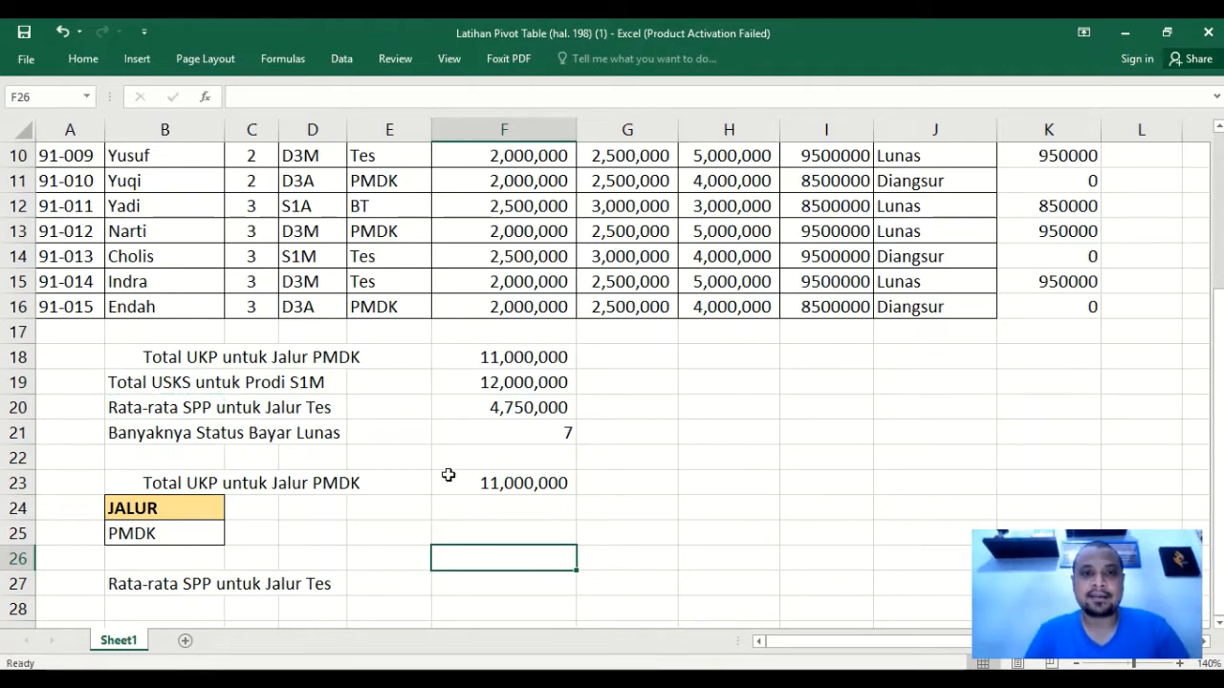
Copy the JALUR header in E1 and the Tes entry in E4 to B28:B29 as a criteria range.
scroll(449, 475, "up", 3)
left_click(373, 162)
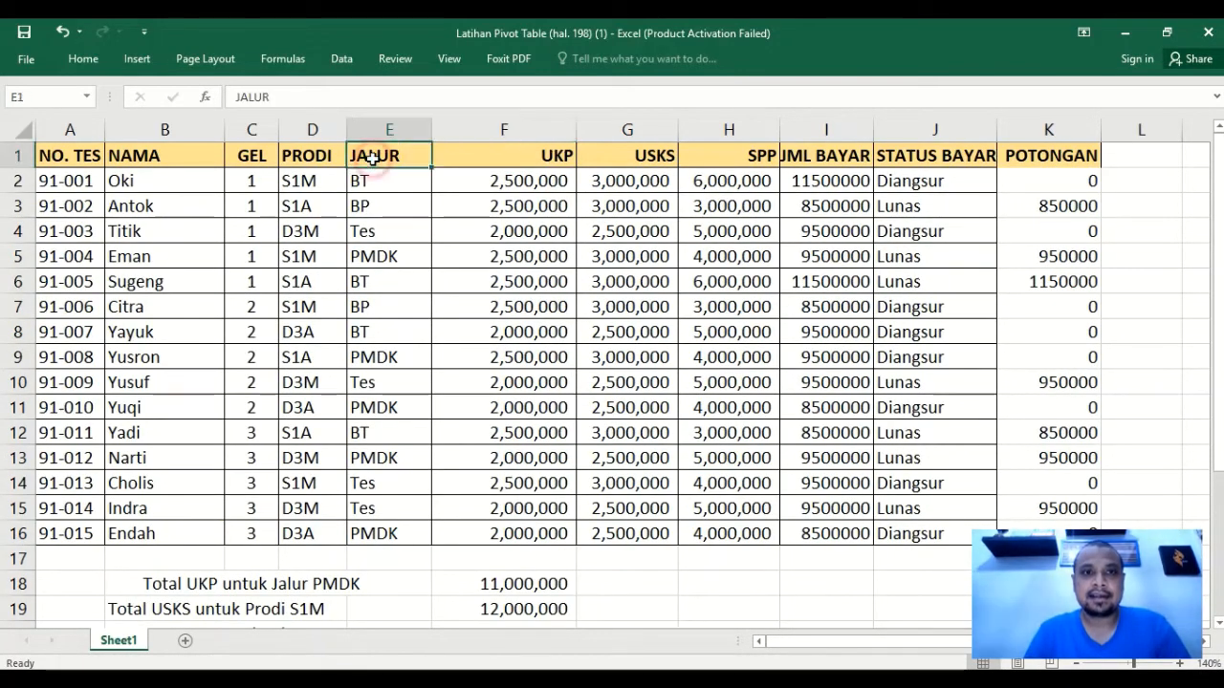
left_click(380, 235, "ctrl")
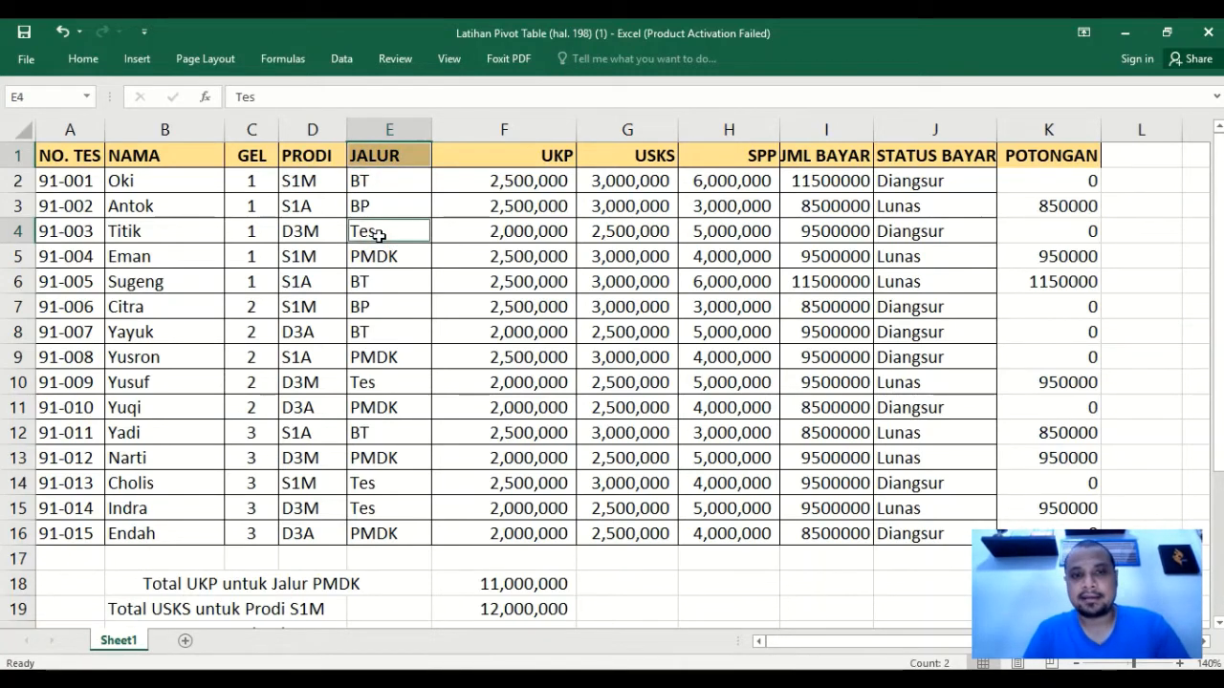
key("ctrl+c")
scroll(380, 235, "down", 5)
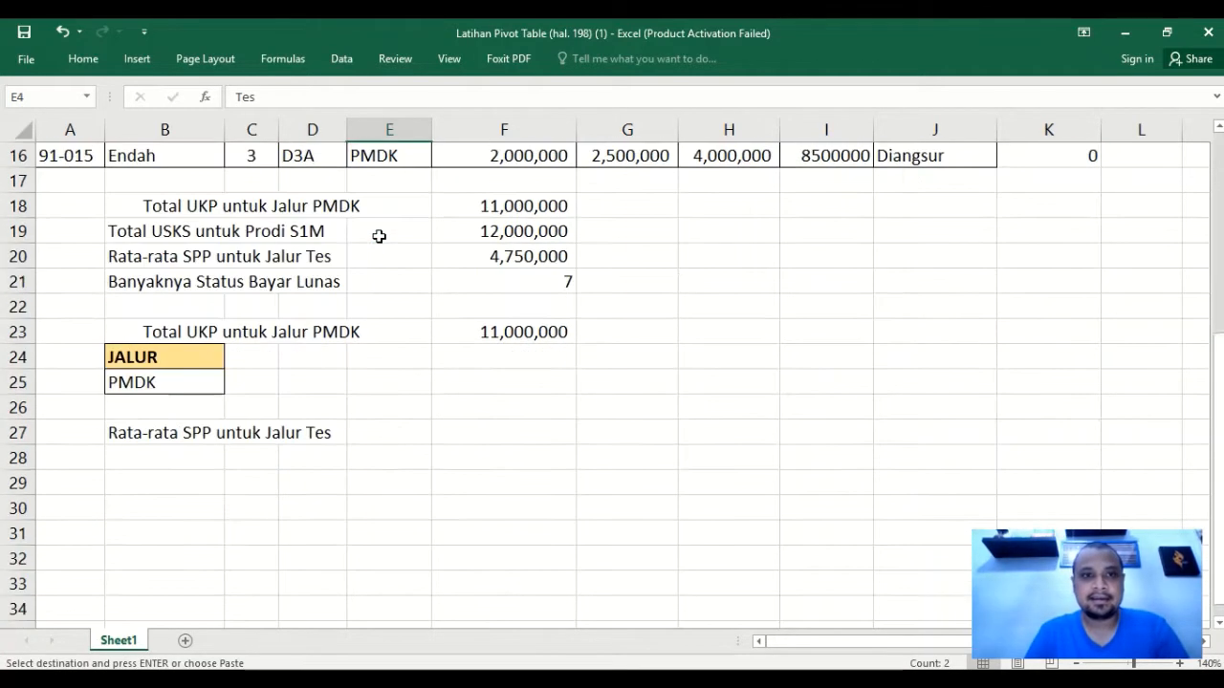
left_click(187, 469)
key("ctrl+v")
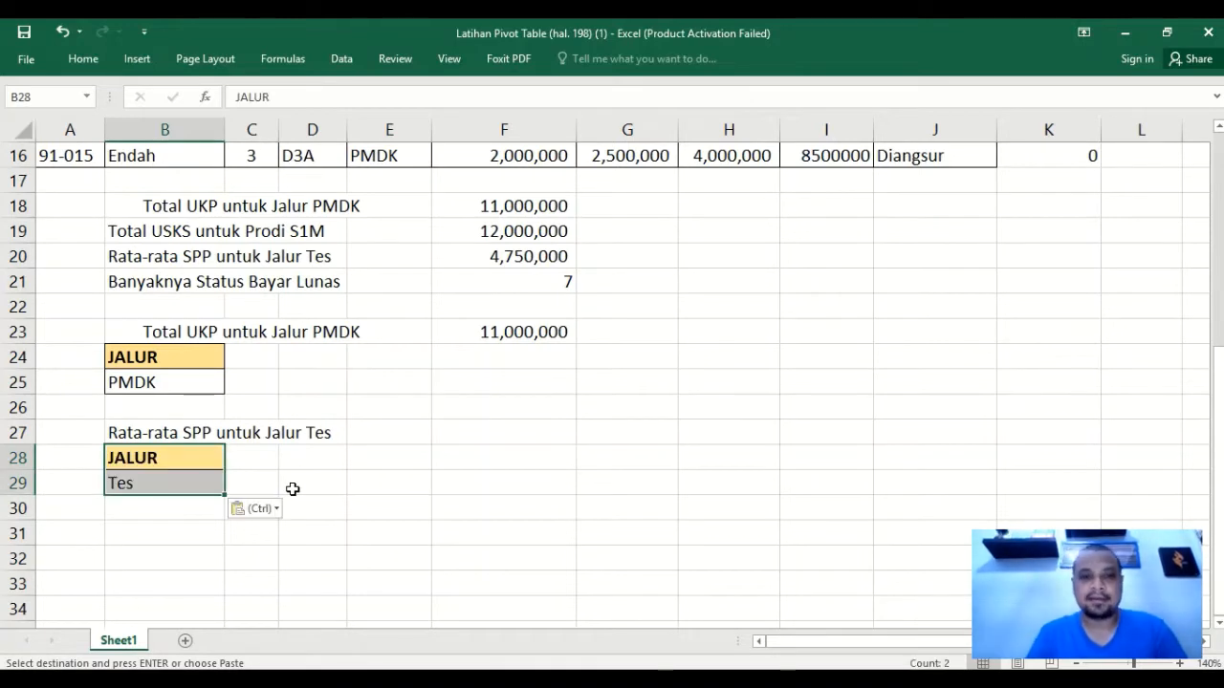
Enter =DAVERAGE(A1:K16,H1,B28:B29) in F27 to average the SPP of the Tes records.
left_click(506, 424)
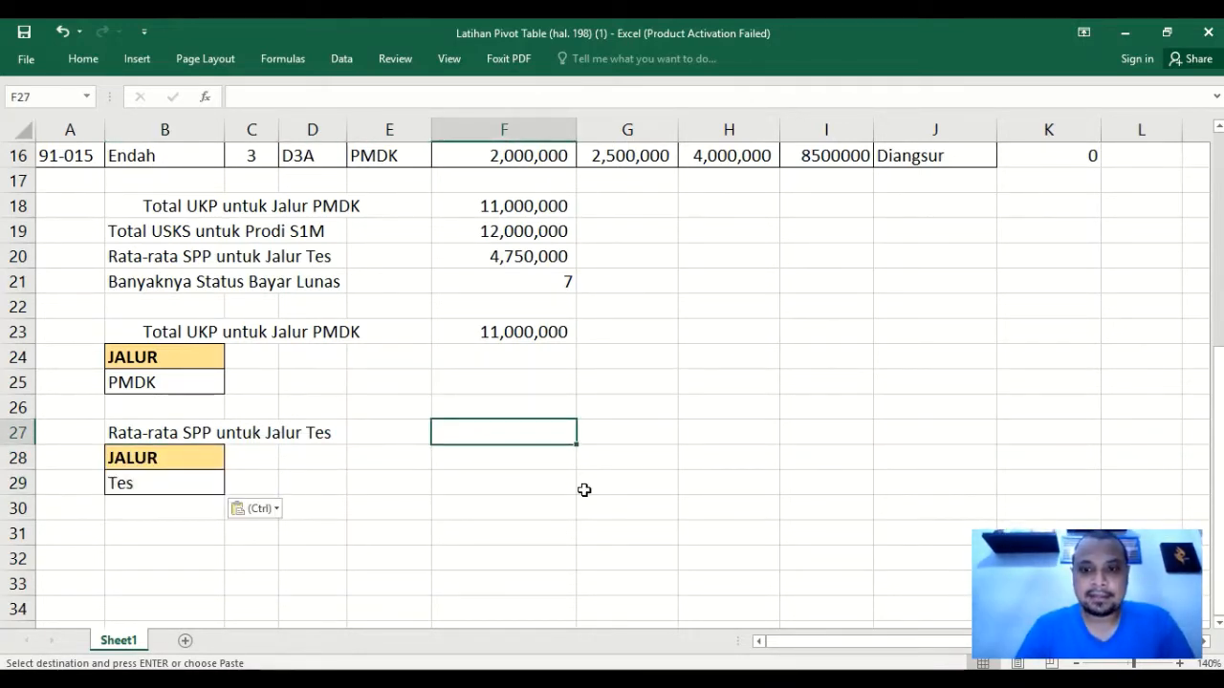
type("=daverage")
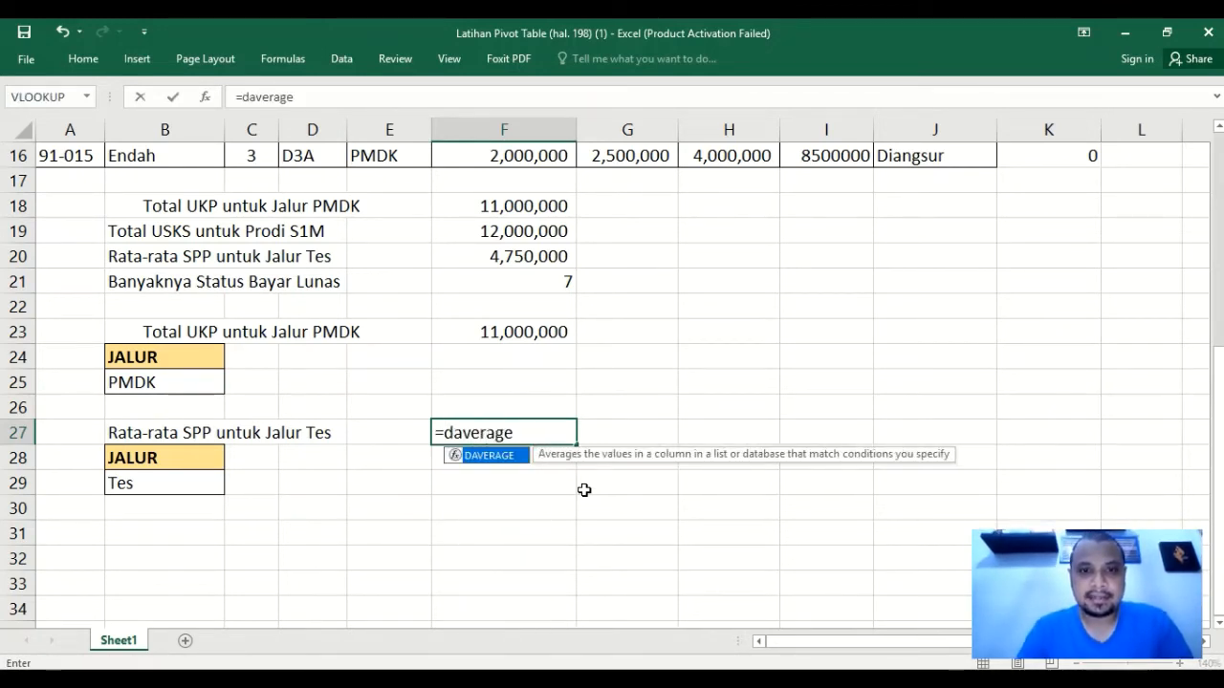
type("(")
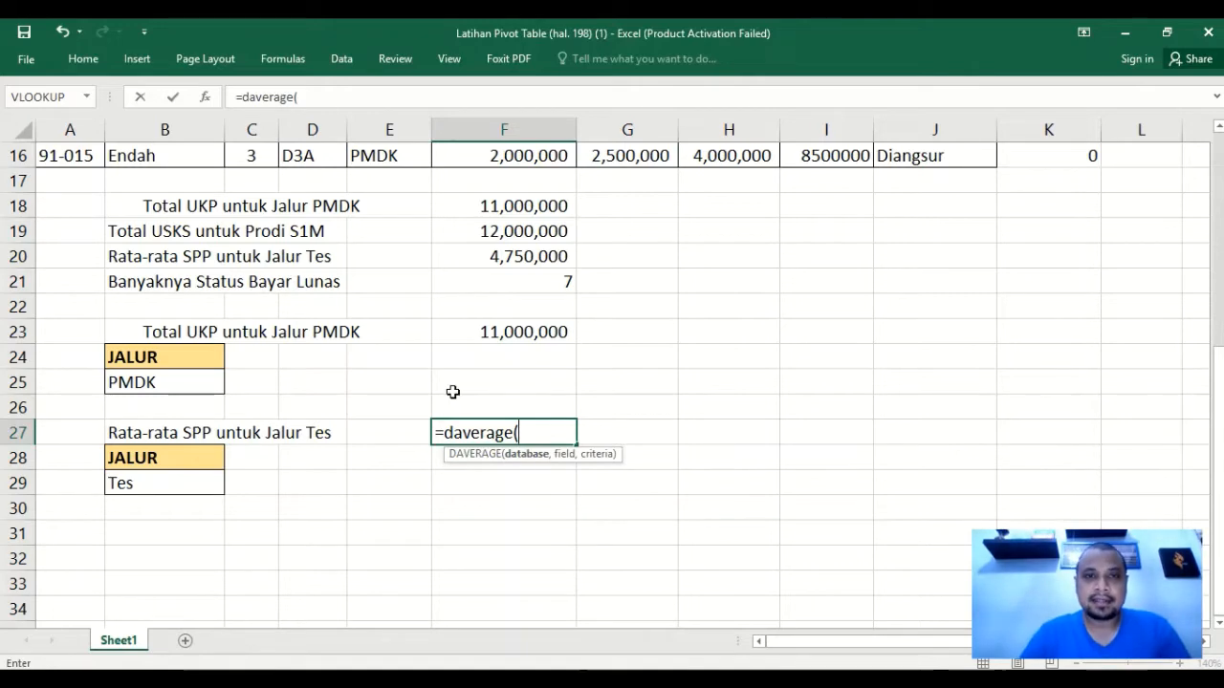
scroll(453, 391, "up", 5)
left_click_drag(69, 158, 1052, 534)
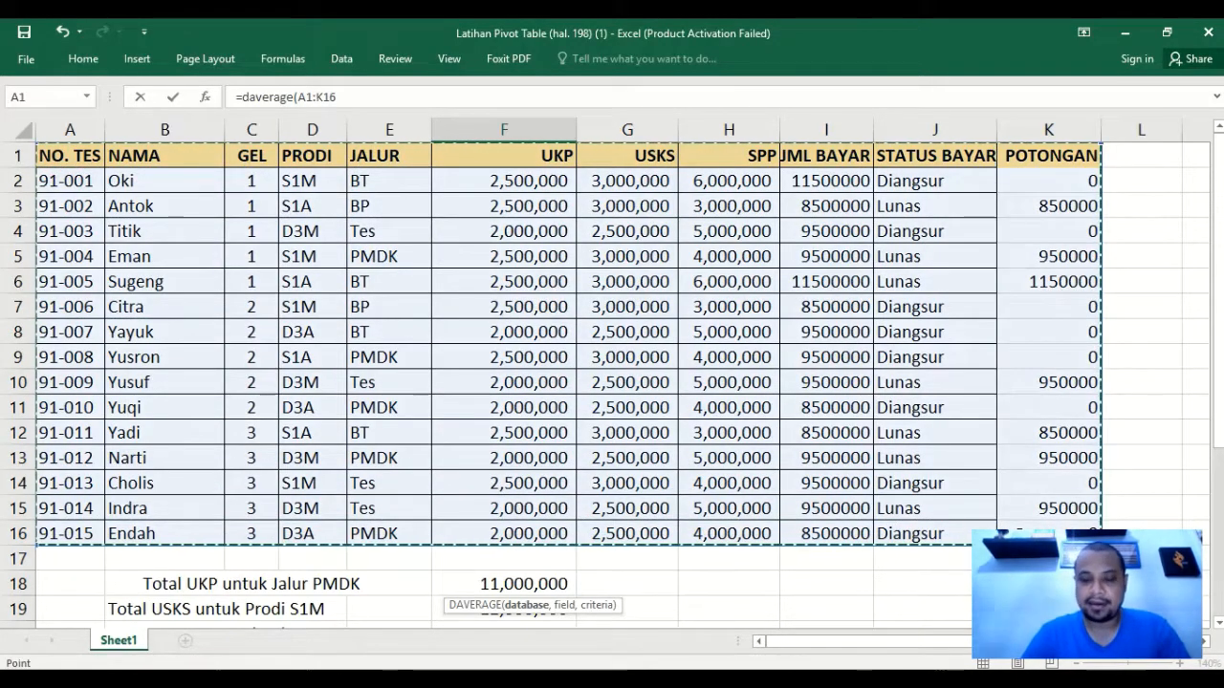
type(",")
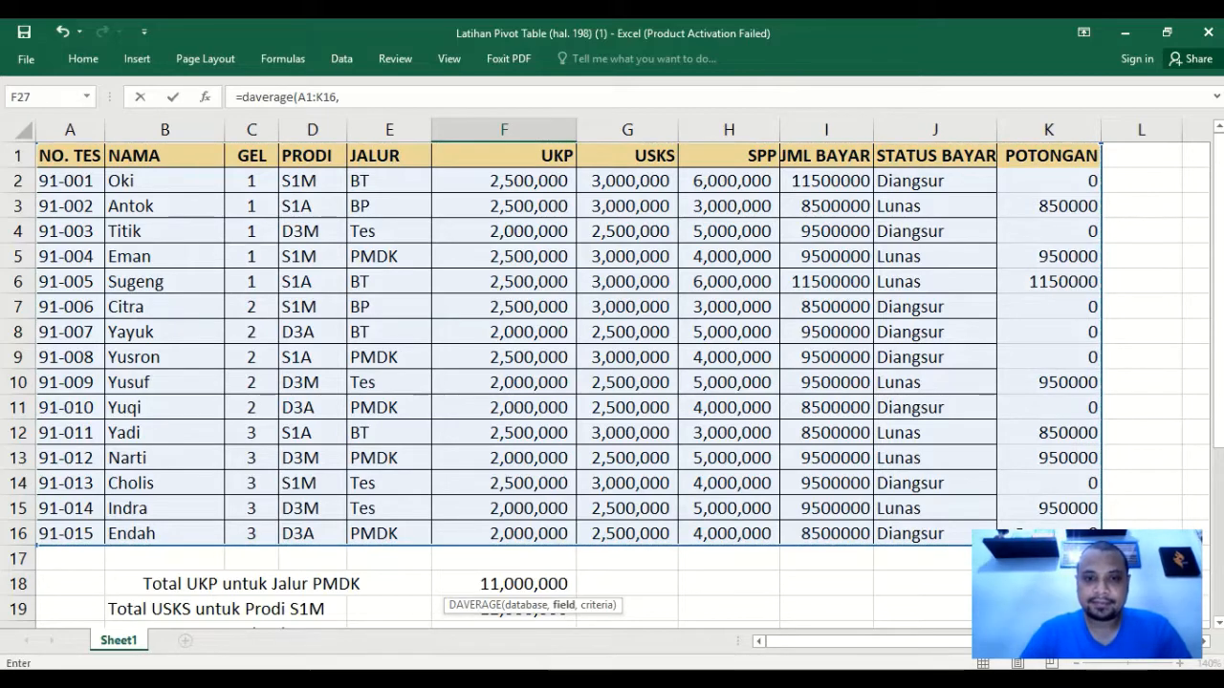
scroll(874, 491, "down", 4)
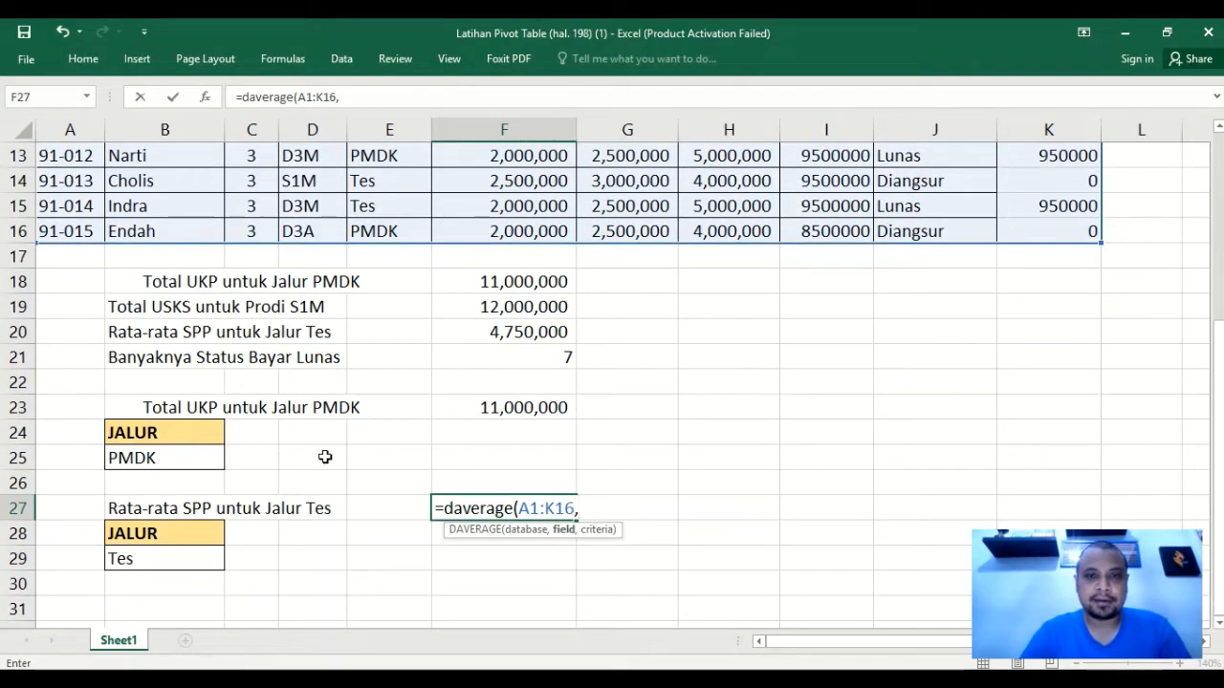
scroll(550, 315, "up", 4)
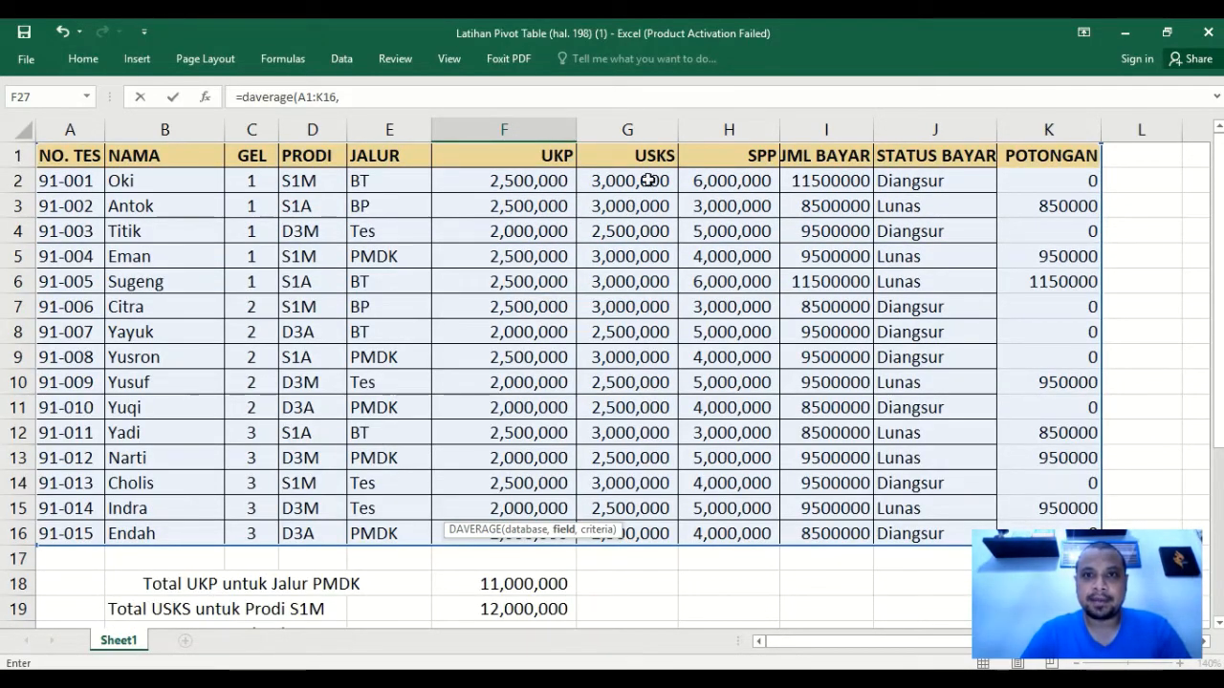
left_click(725, 157)
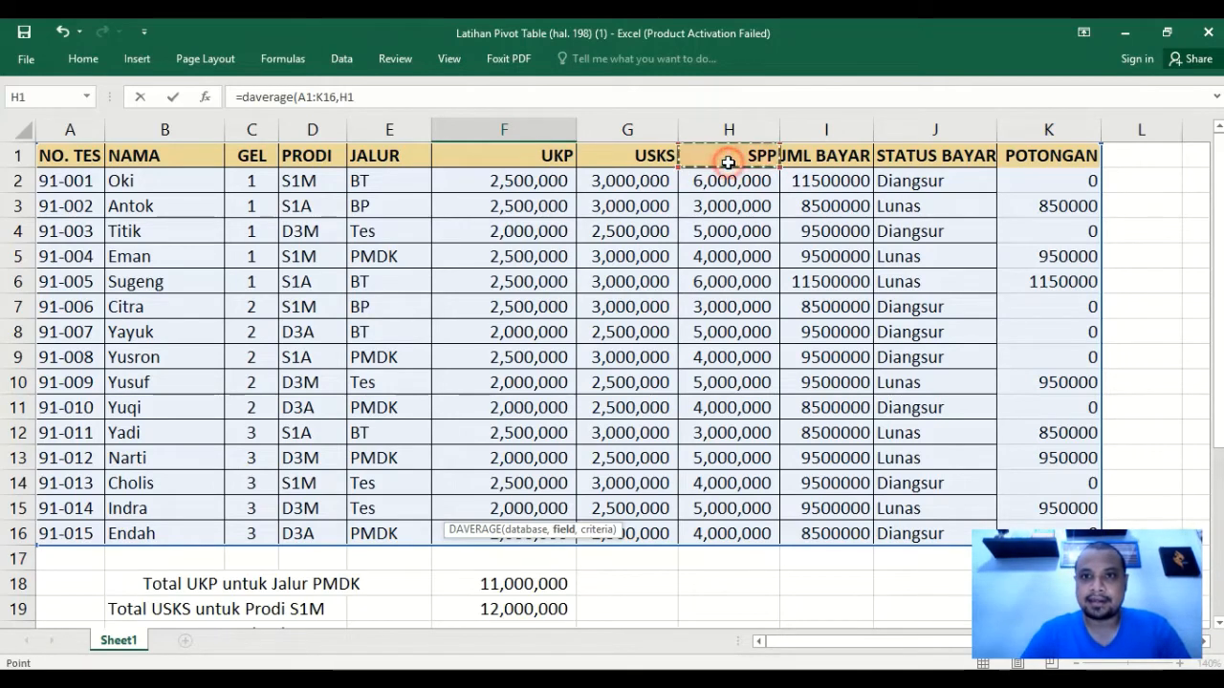
left_click(823, 311)
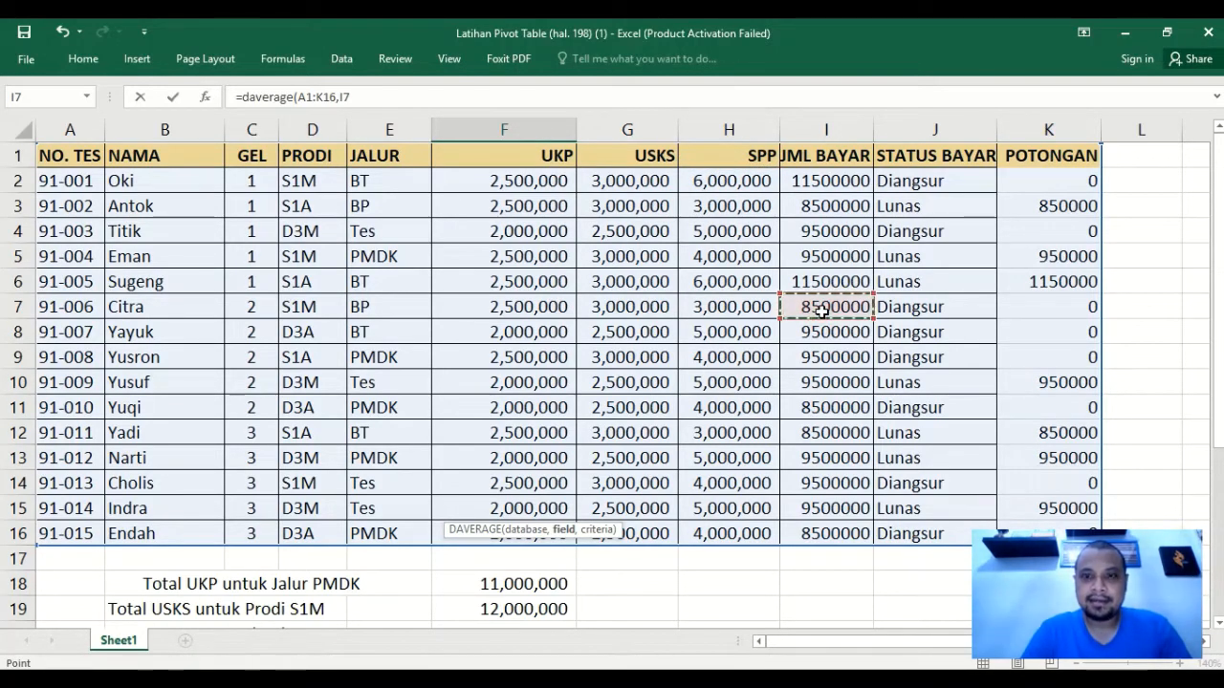
left_click(767, 162)
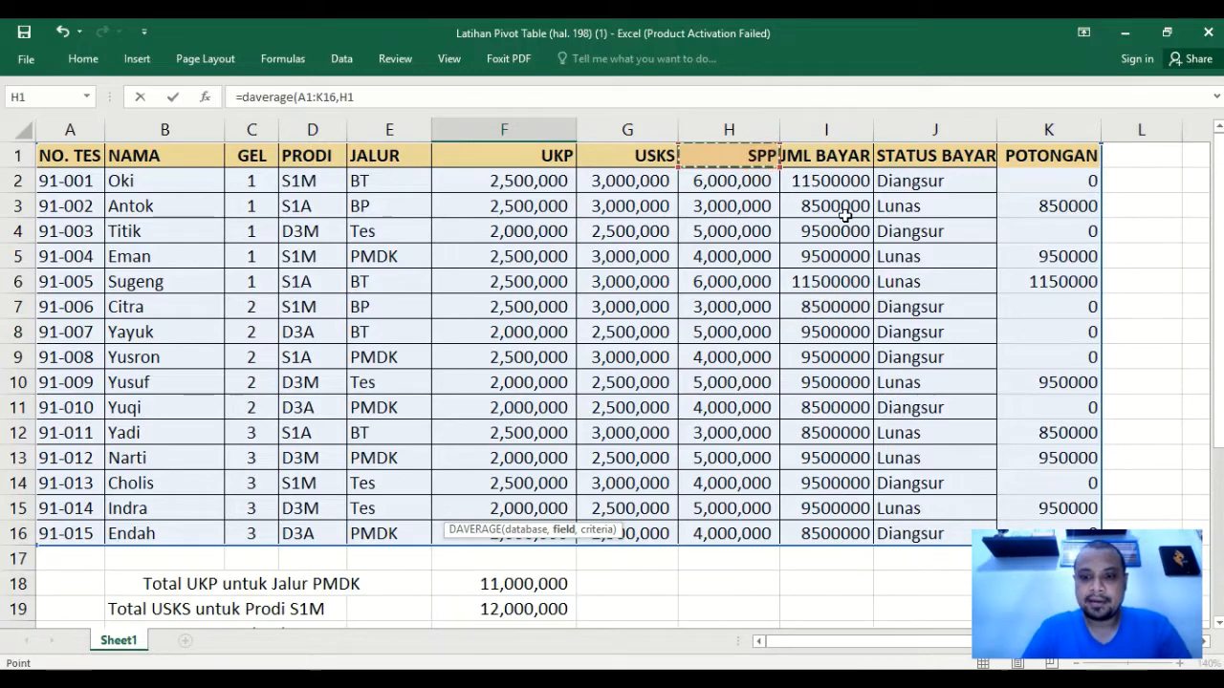
type(",")
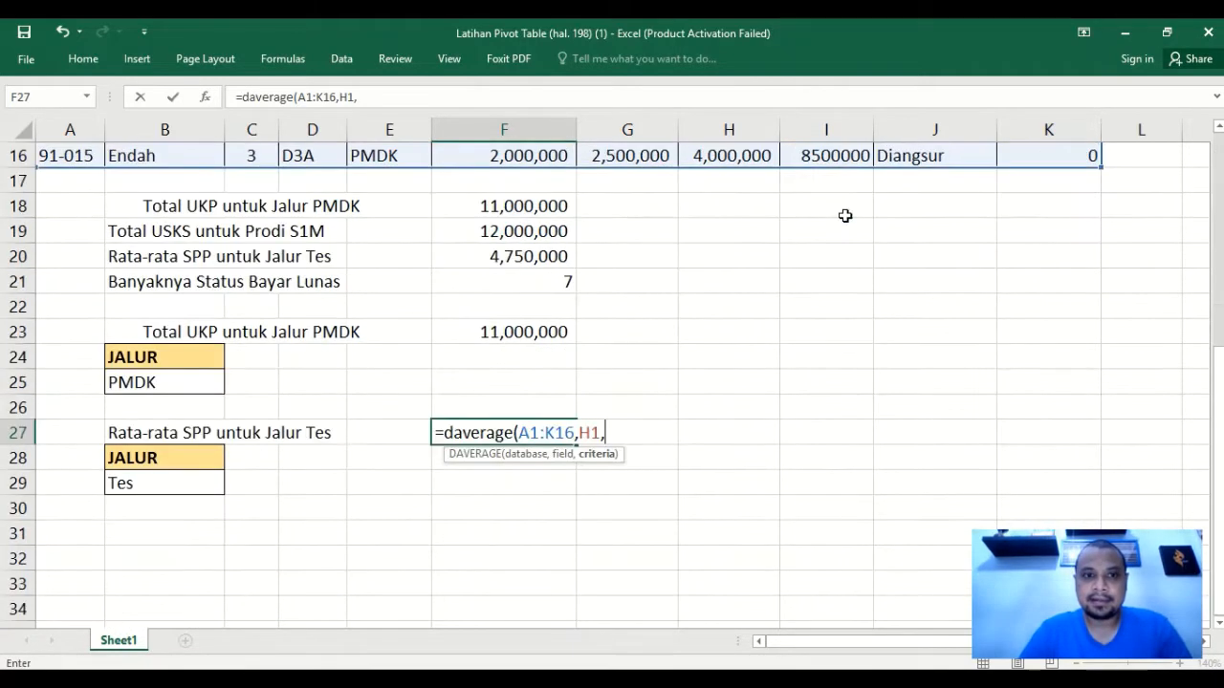
left_click_drag(169, 460, 169, 479)
type(")")
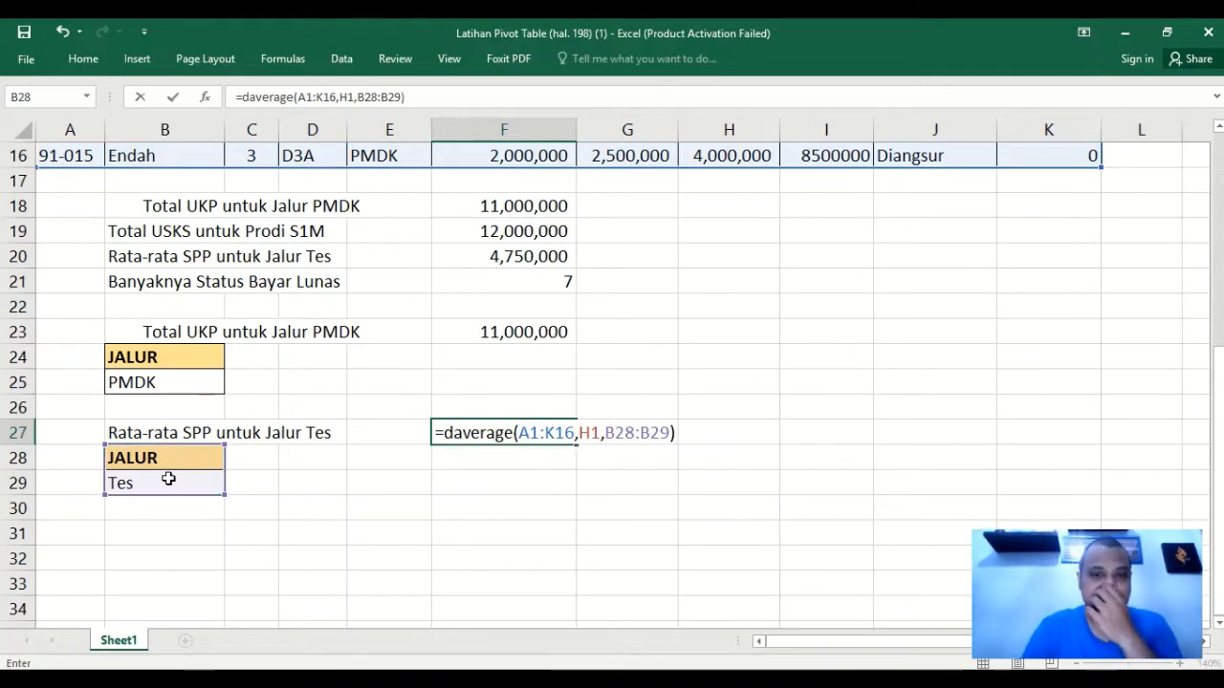
key("Return")
key("Up")
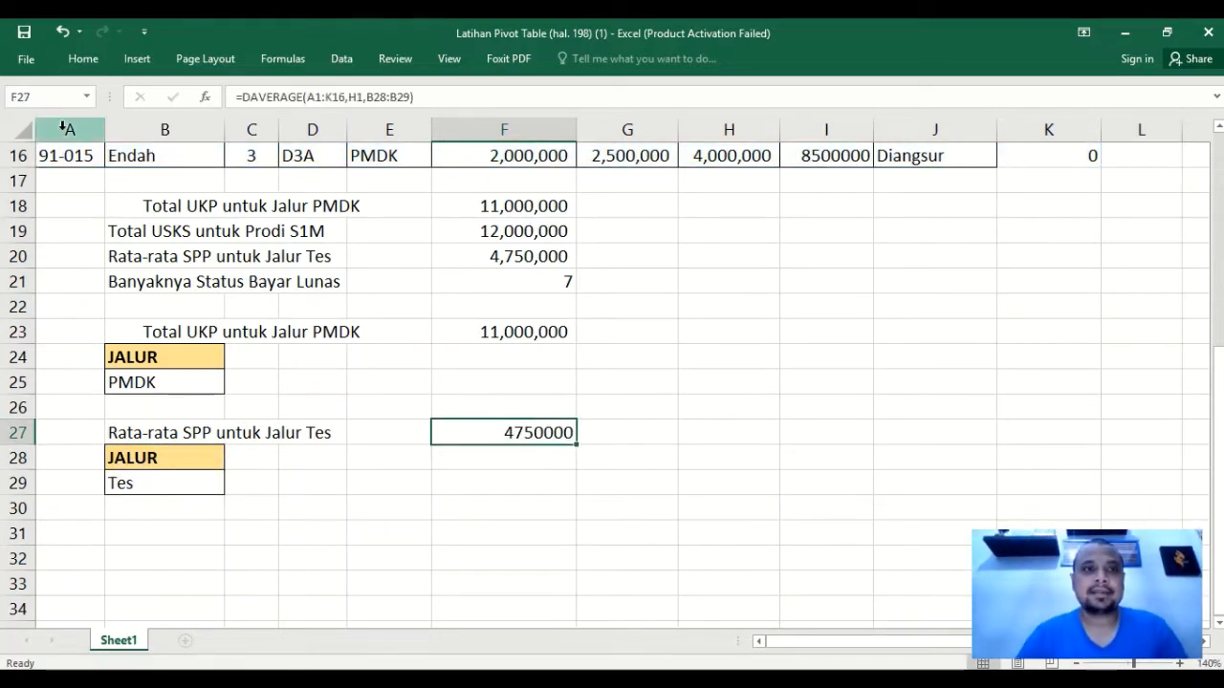
Format the DAVERAGE result in F27 with thousands separators and no decimals.
left_click(83, 58)
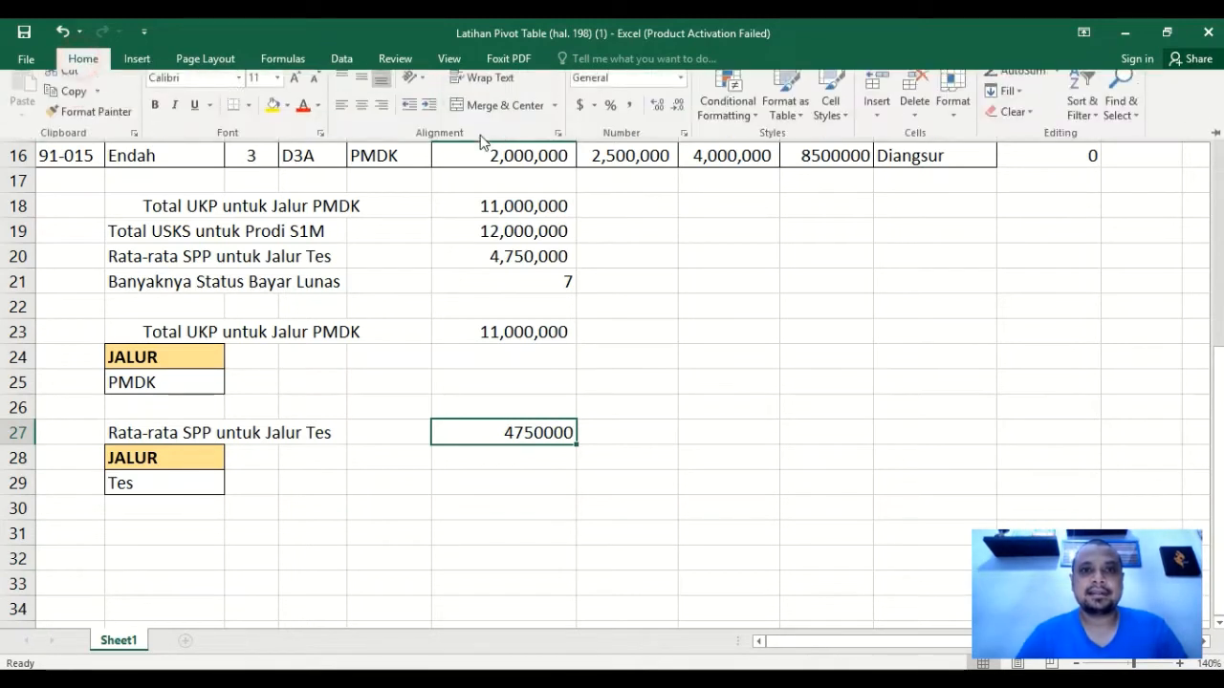
left_click(628, 120)
left_click(677, 121)
left_click(677, 121)
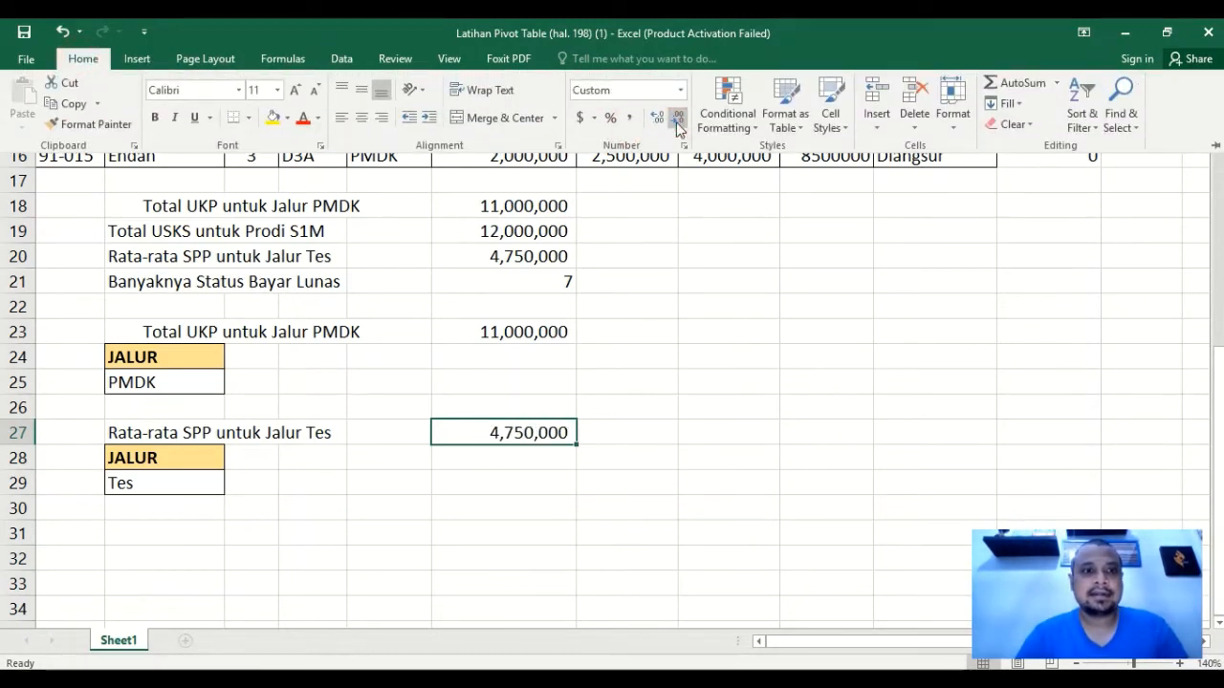
Enter the label "Total UKP untuk Jalur PMDK dan Prodi S1M" in B31.
left_click(207, 533)
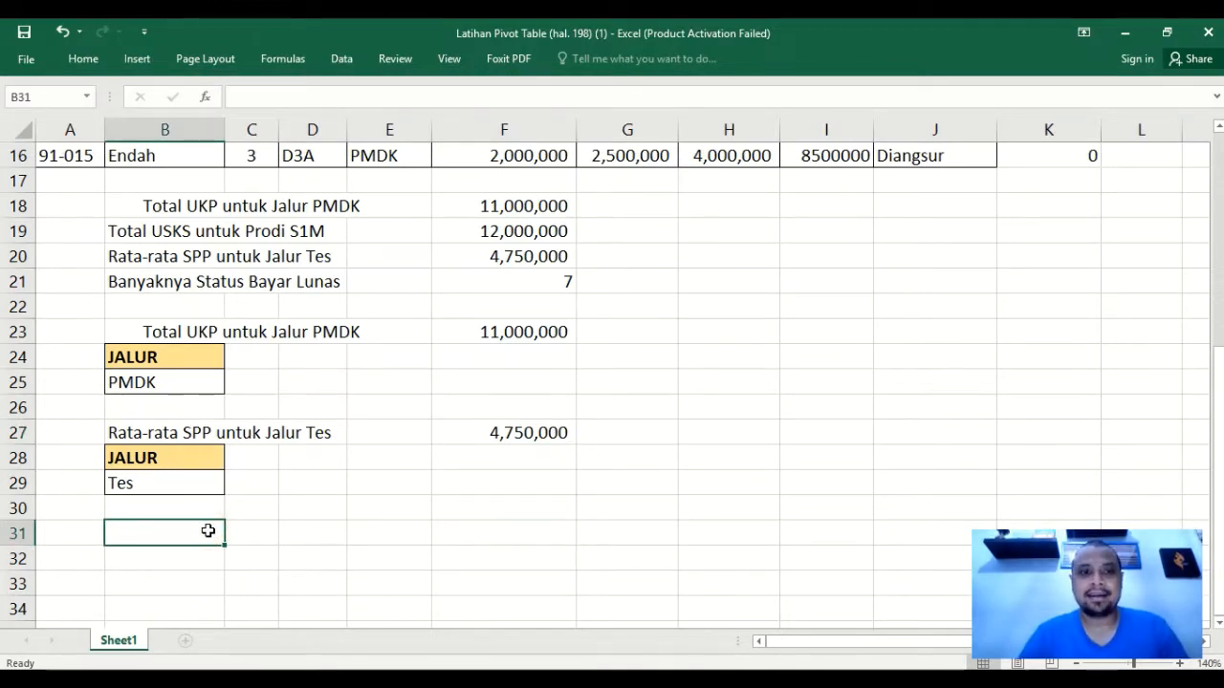
type("Total UK")
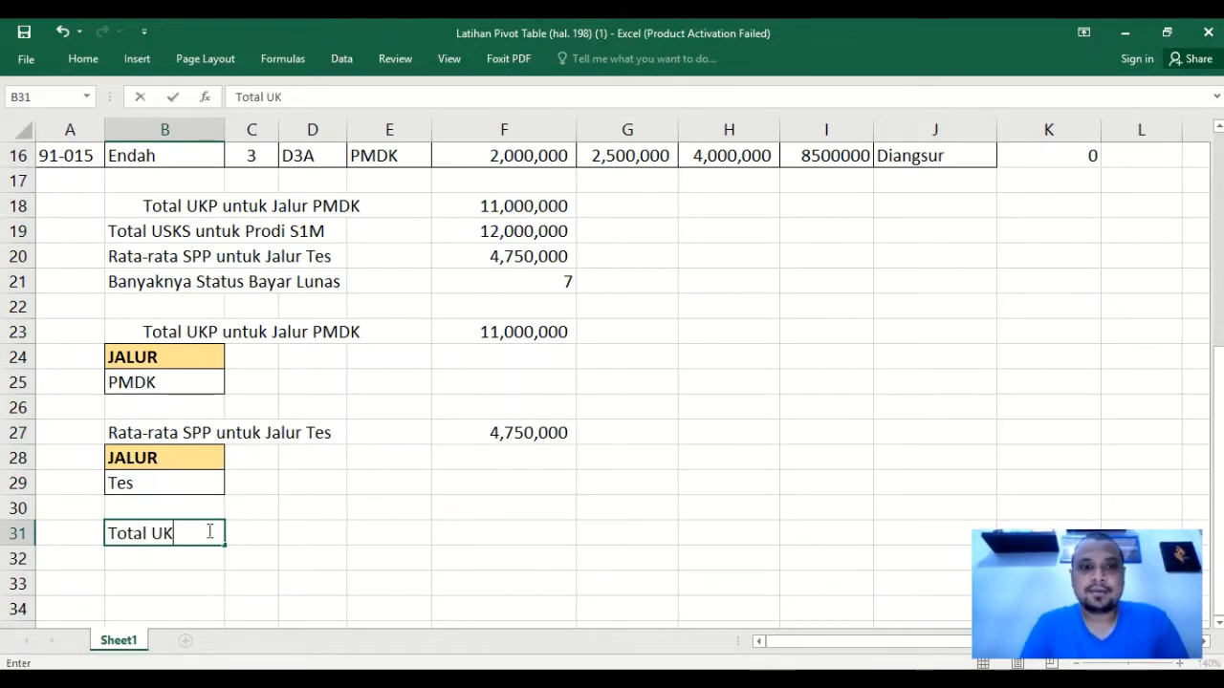
type("P untuk Jalur")
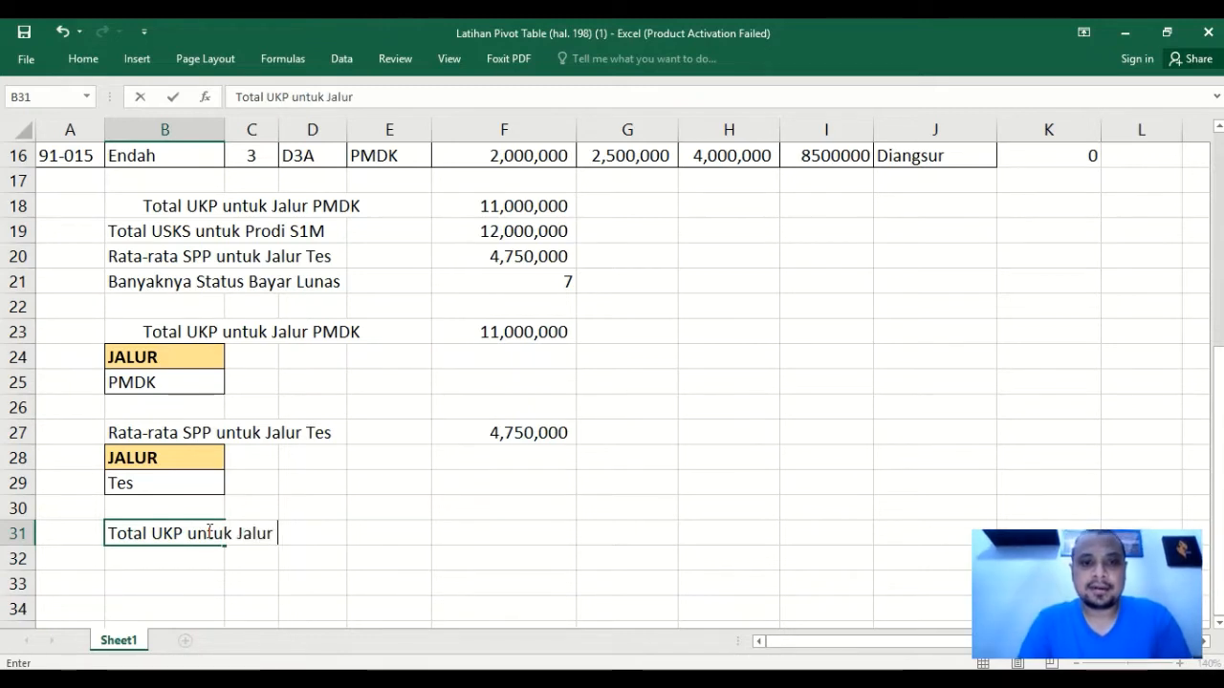
type(" PMDK")
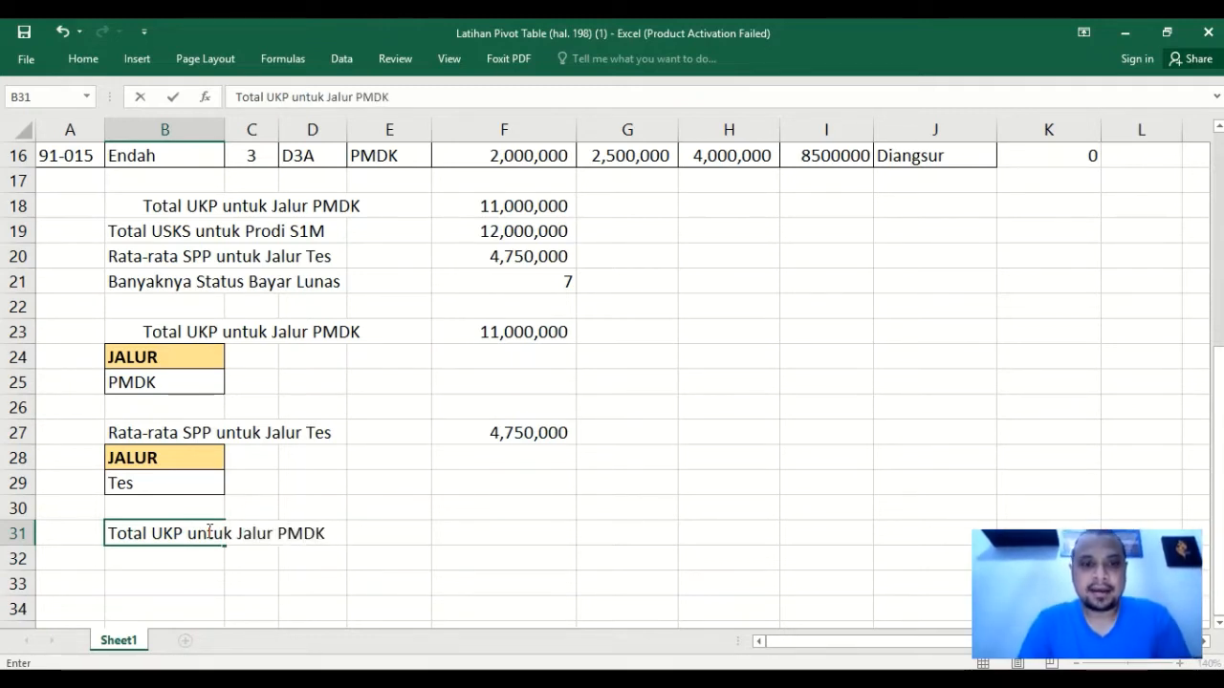
type(" dan")
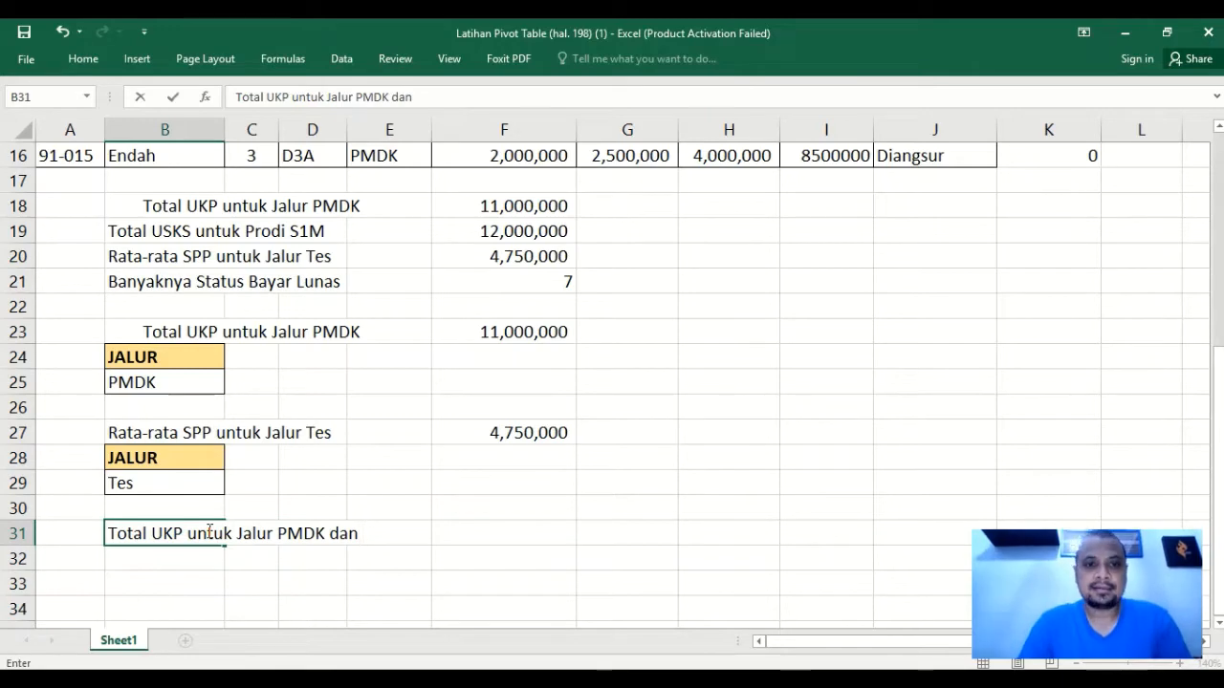
scroll(208, 532, "up", 5)
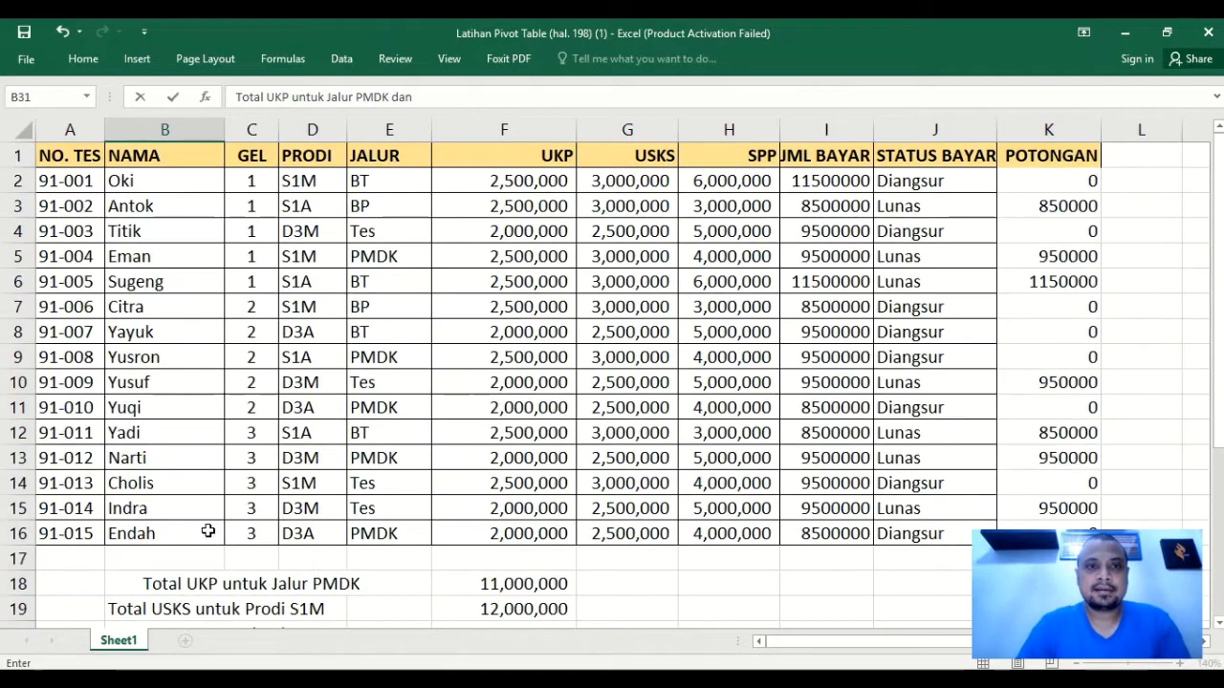
scroll(209, 532, "down", 5)
scroll(208, 532, "up", 5)
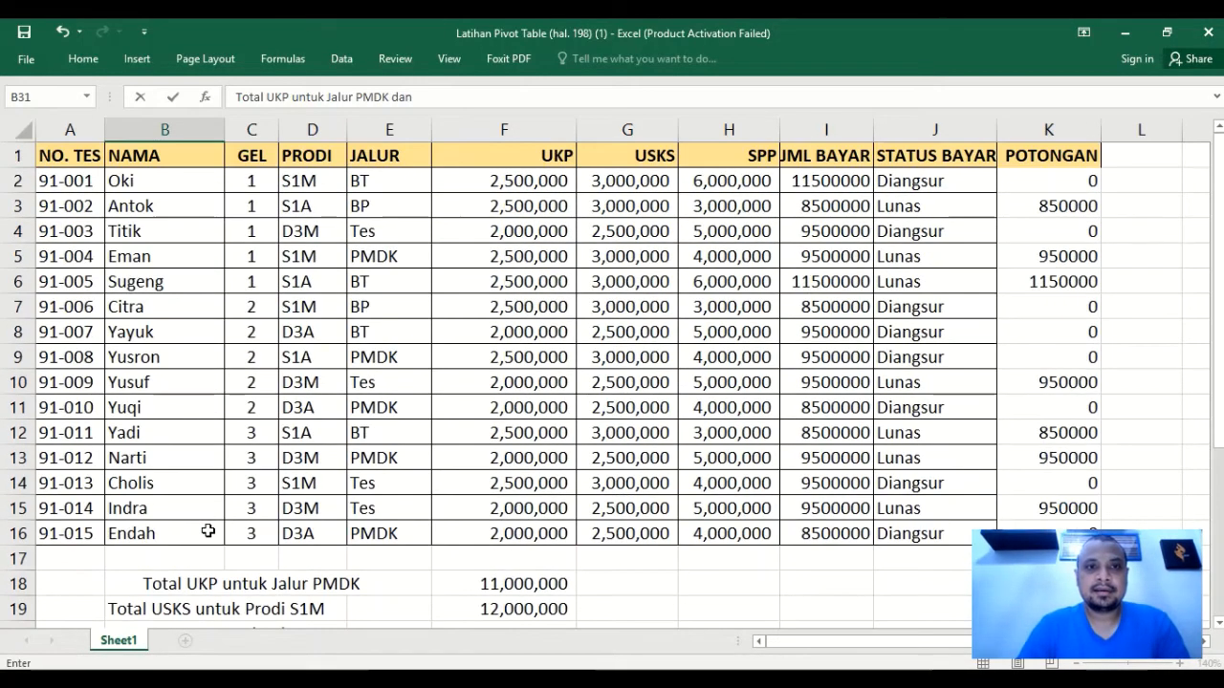
scroll(208, 531, "down", 1)
scroll(209, 532, "down", 6)
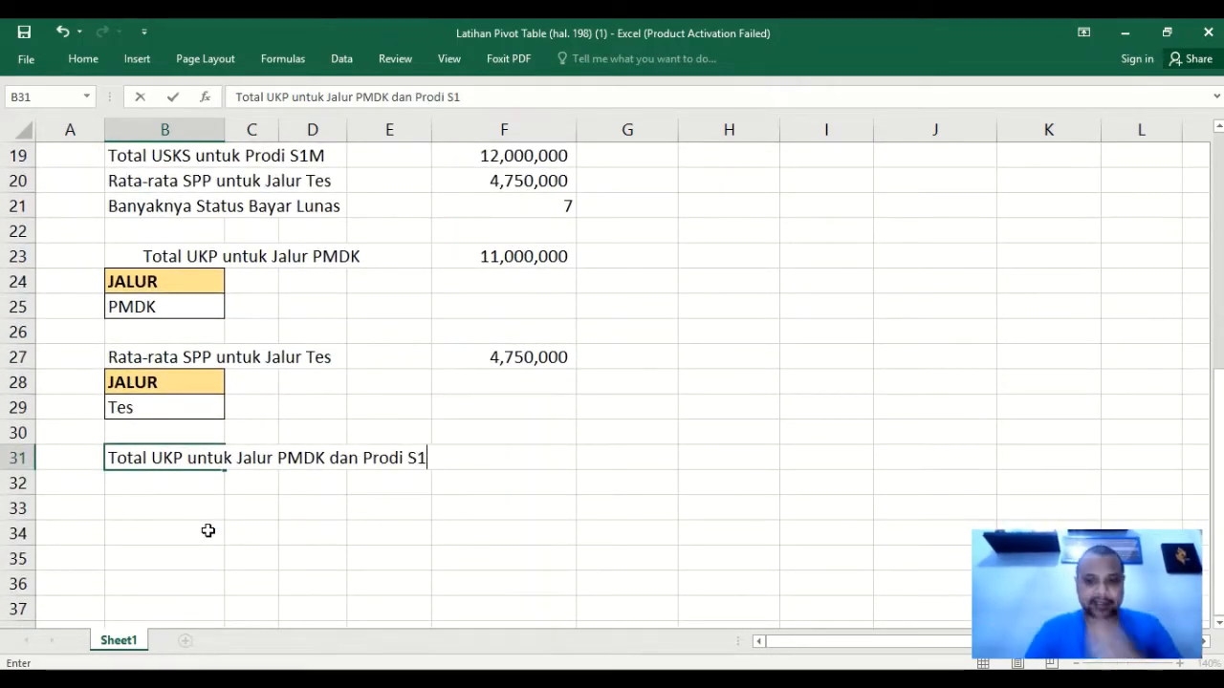
type("M")
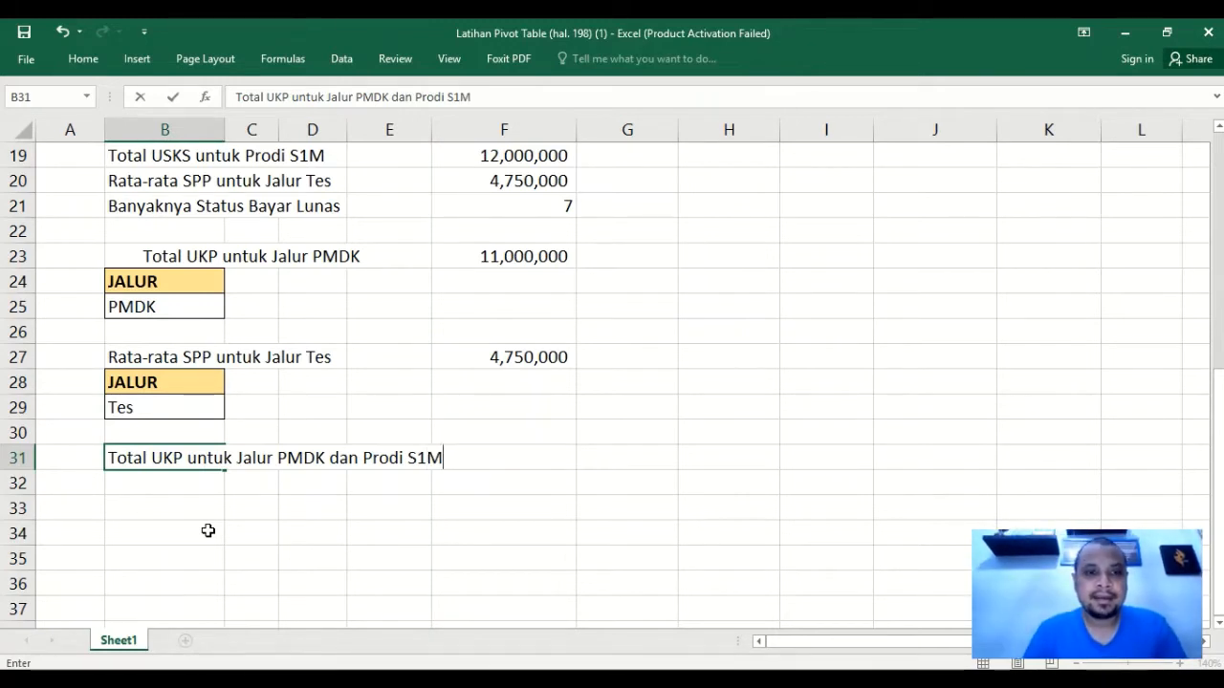
key("Return")
key("Up")
key("Up")
key("Right")
key("Down")
key("Right")
key("Right")
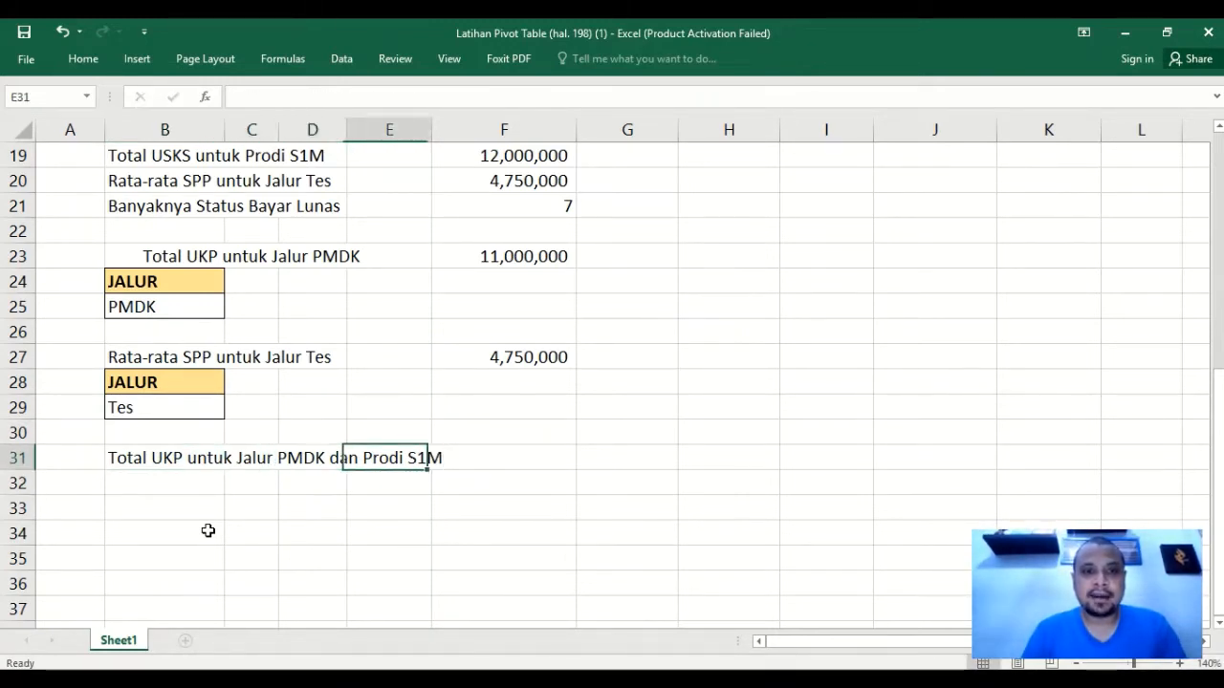
key("Left")
key("Left")
key("Left")
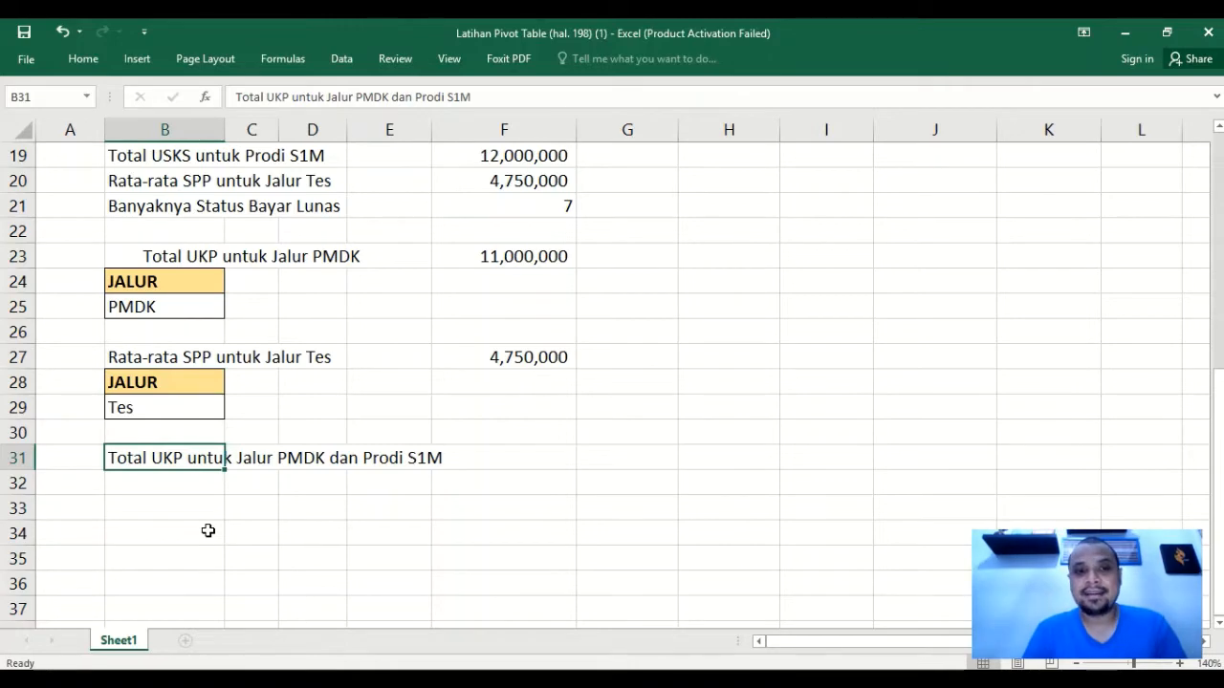
Copy the JALUR header in E1 and the PMDK entry in E5 to B32:B33 as the first criterion.
scroll(208, 531, "up", 6)
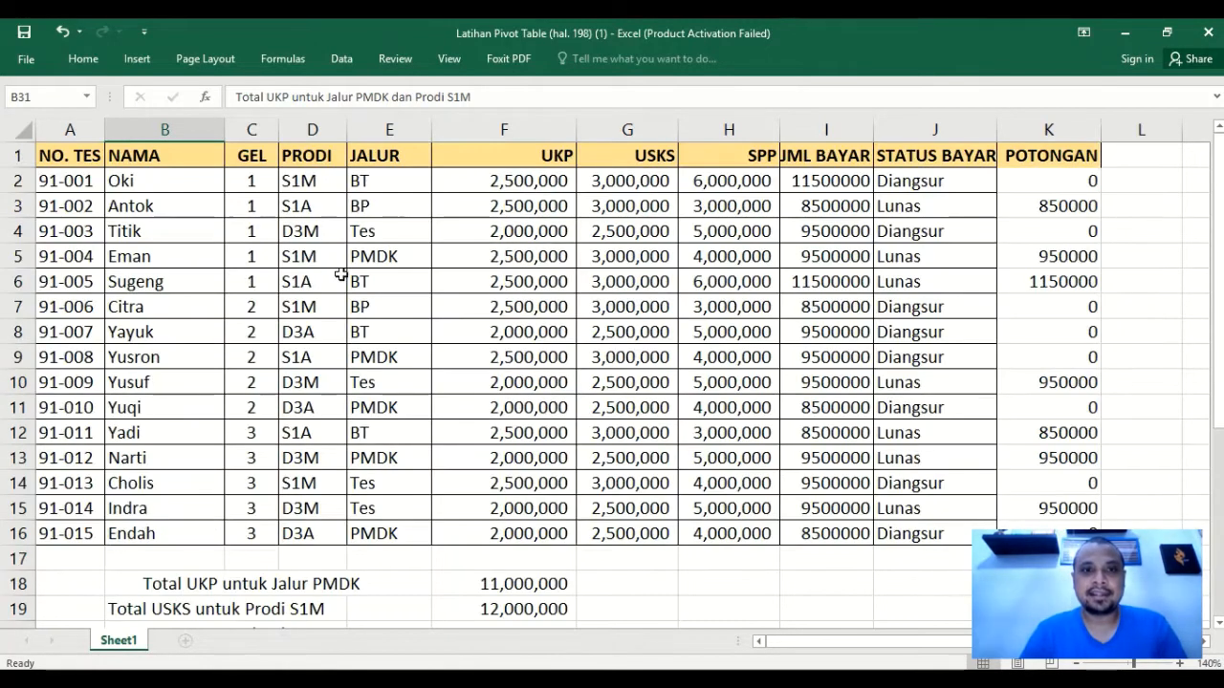
left_click(372, 159)
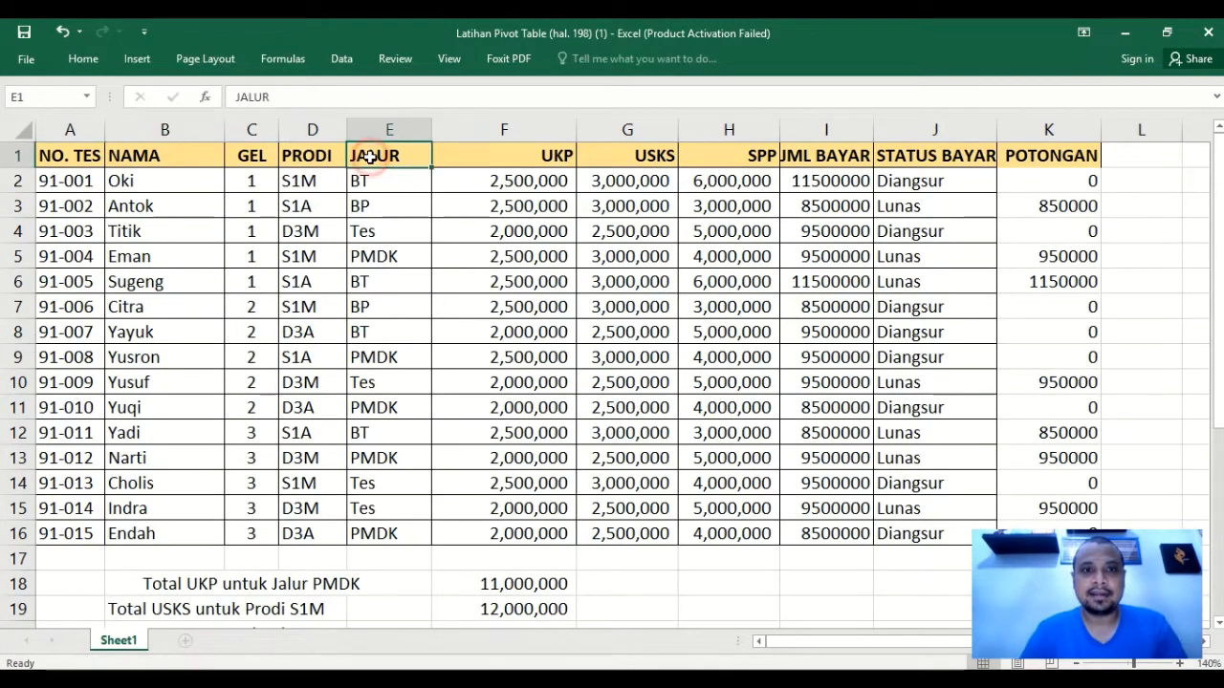
left_click(385, 257, "ctrl")
key("ctrl+c")
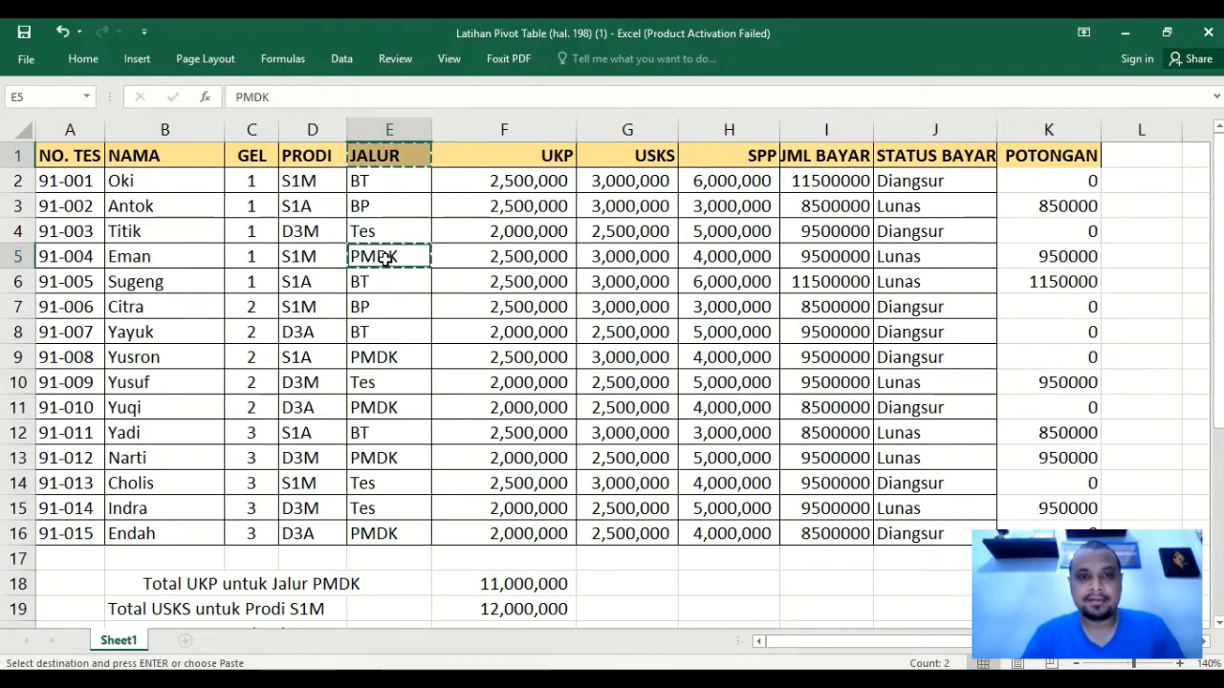
scroll(385, 258, "down", 6)
left_click(175, 482)
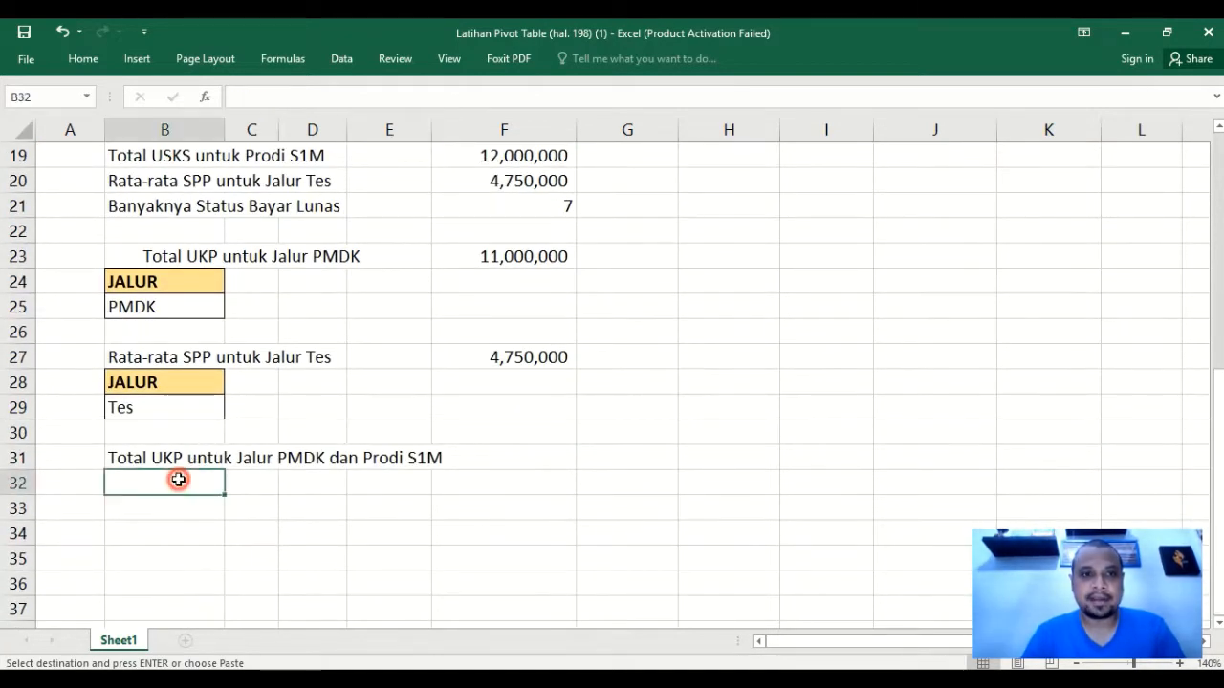
key("ctrl+v")
key("ctrl")
key("Escape")
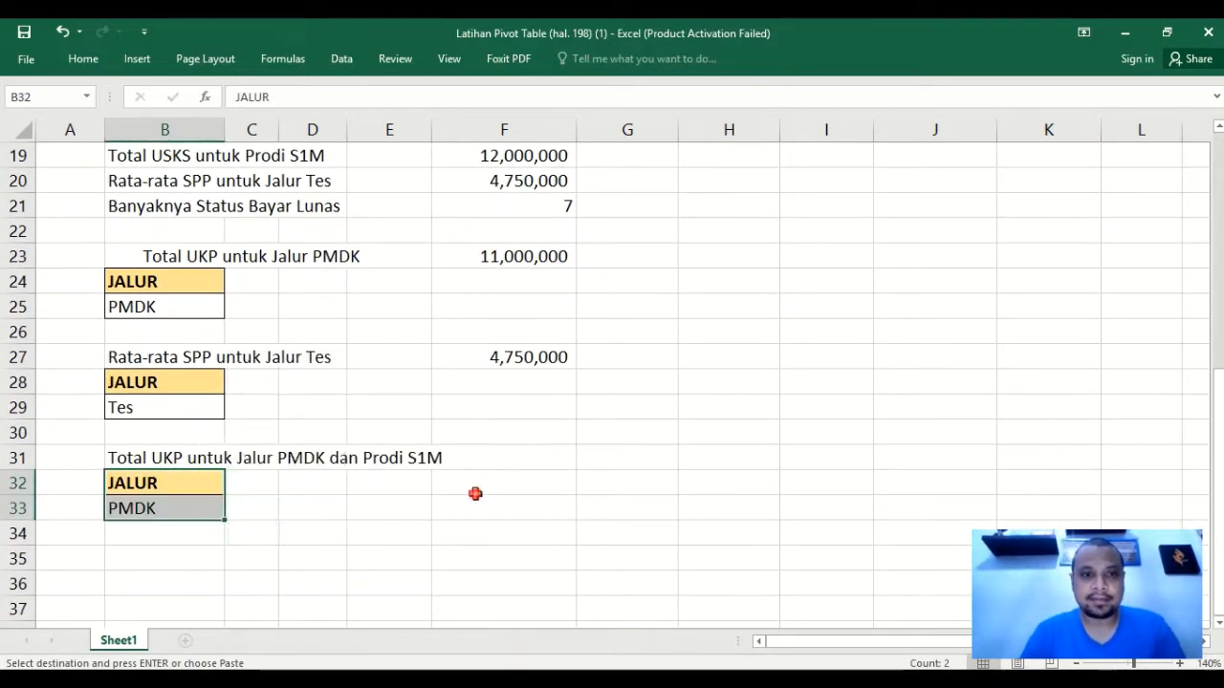
key("Escape")
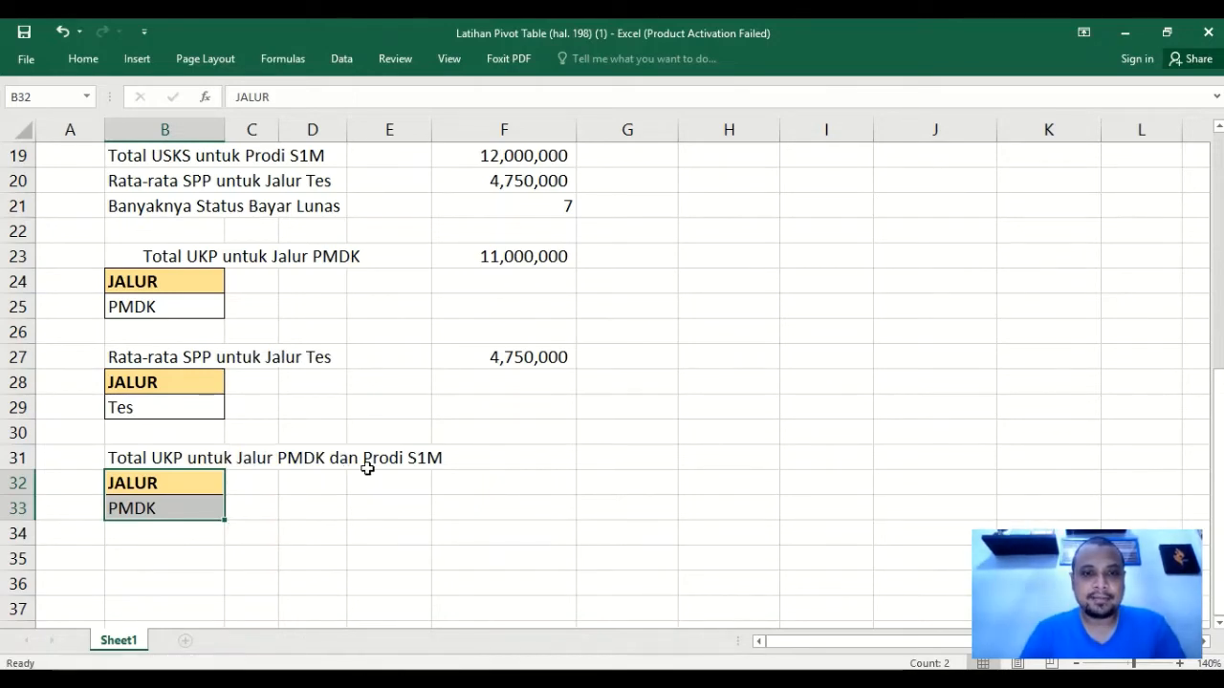
Copy the PRODI header and S1M entry from D1:D2 to C32:C33 as the second criterion, and widen column C to fit.
scroll(392, 459, "up", 6)
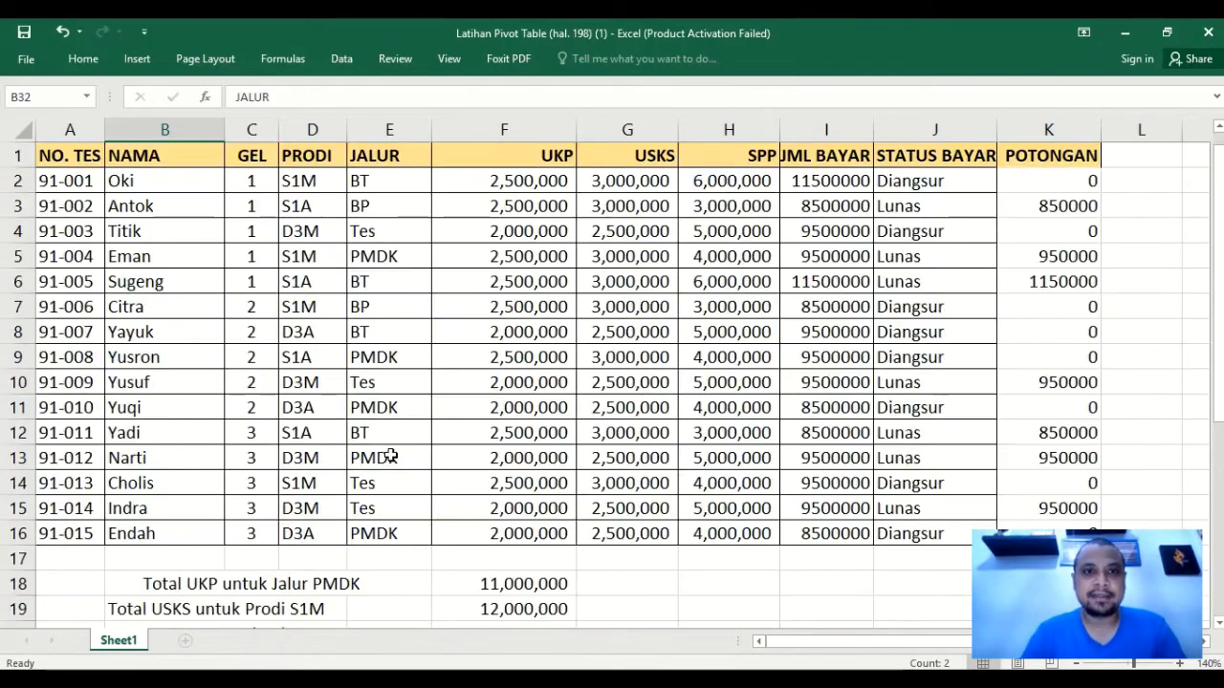
left_click(310, 156)
left_click(313, 180)
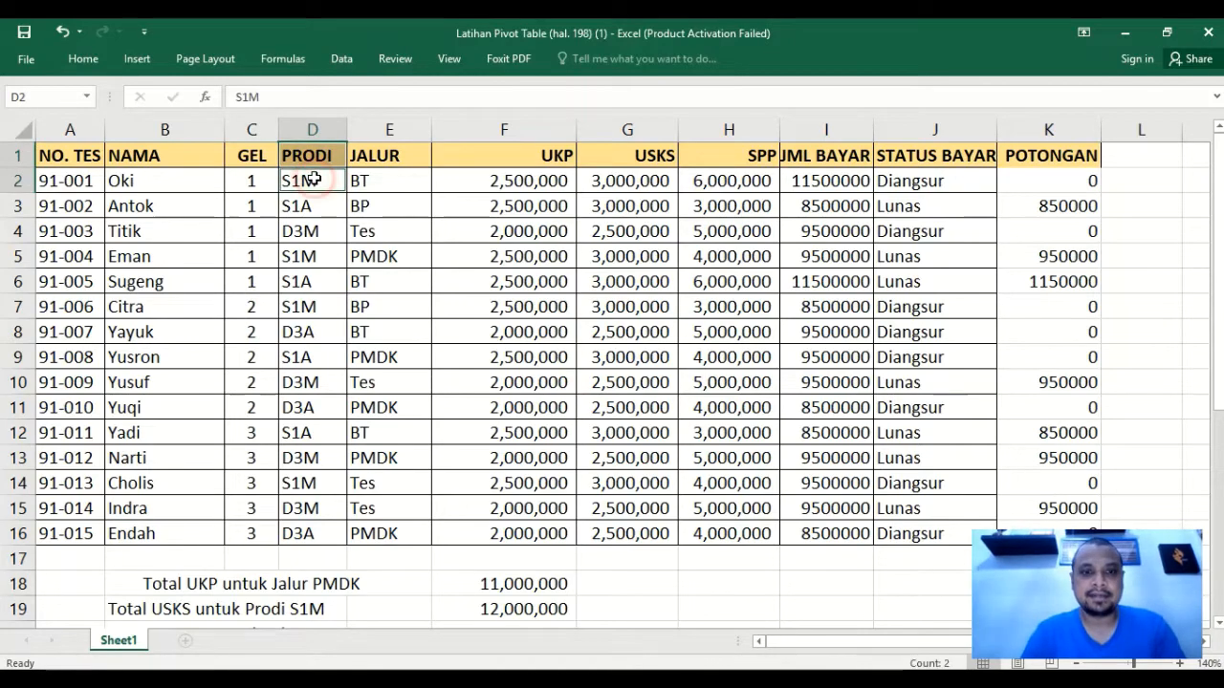
key("ctrl+c")
scroll(331, 421, "down", 7)
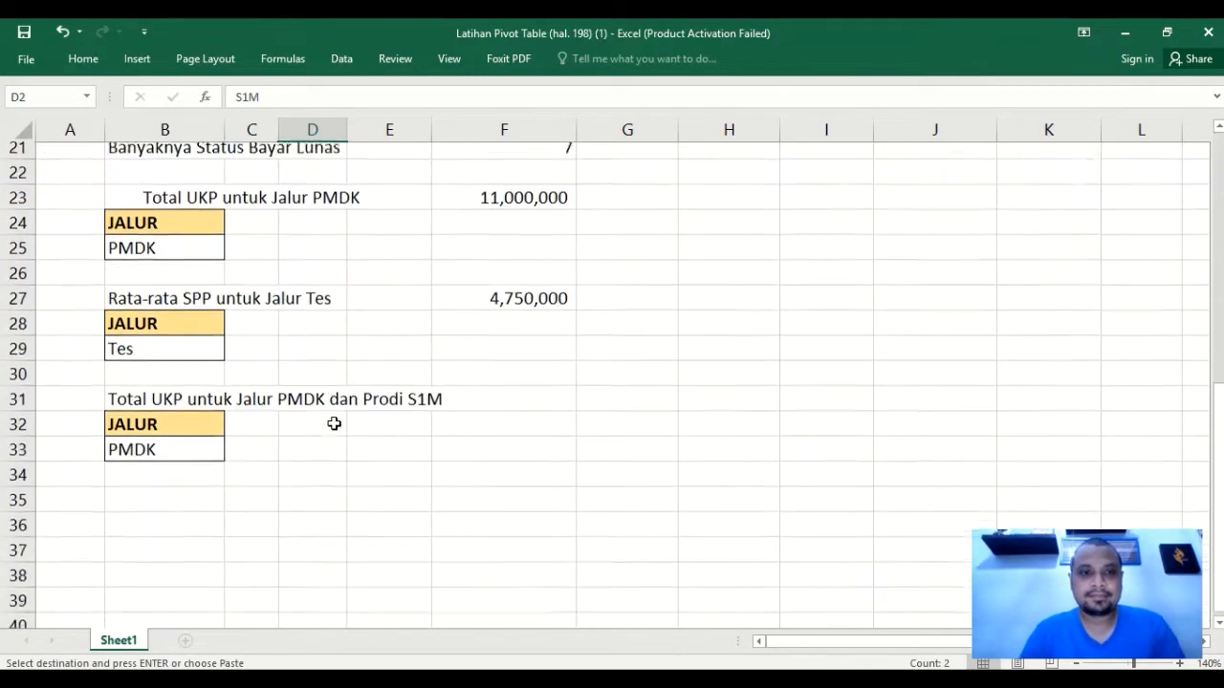
left_click(262, 407)
key("ctrl+v")
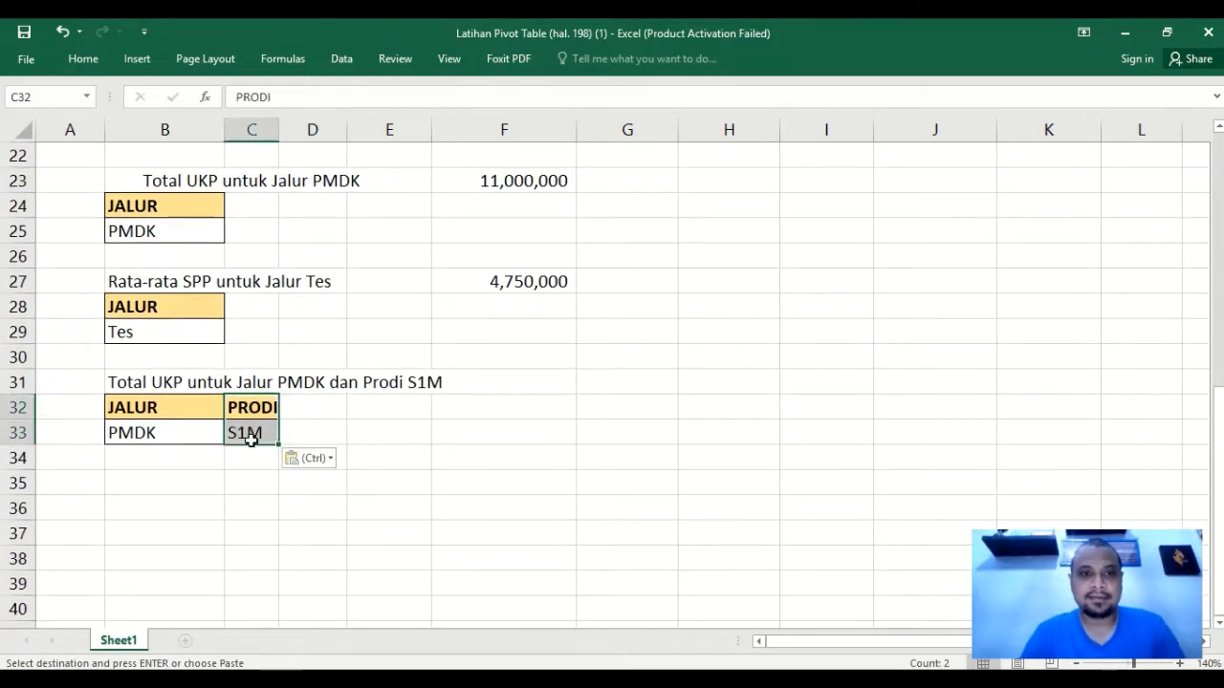
left_click_drag(282, 144, 319, 144)
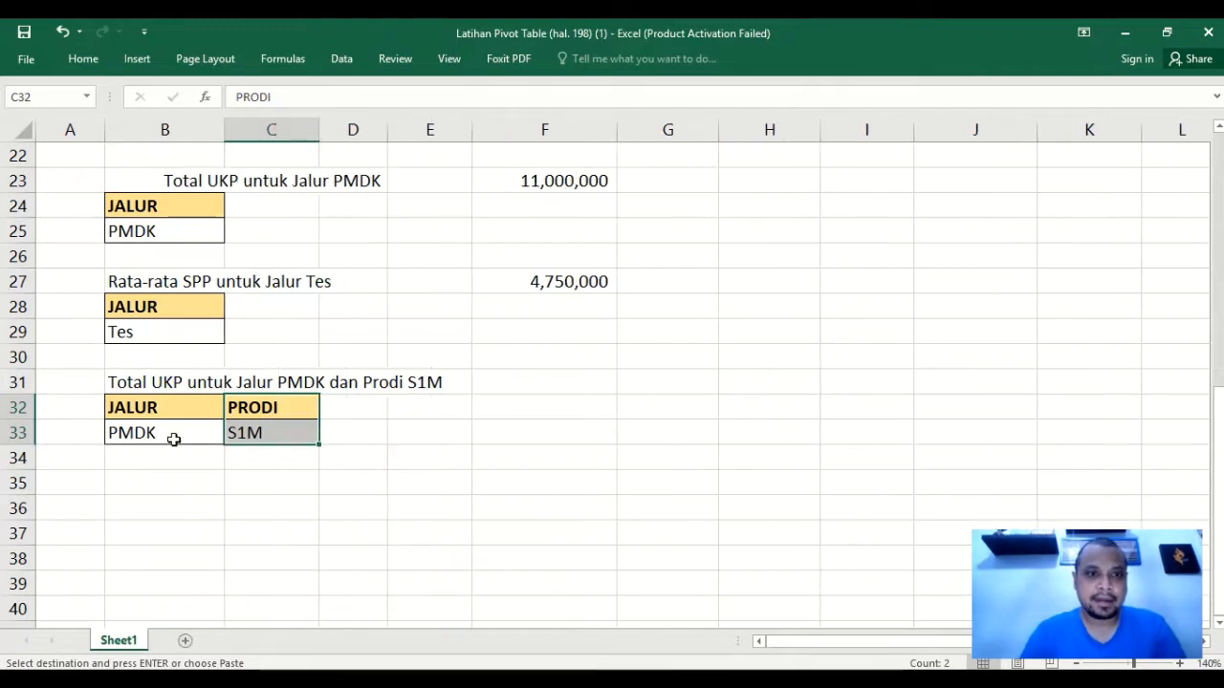
left_click(155, 406)
left_click_drag(154, 406, 245, 424)
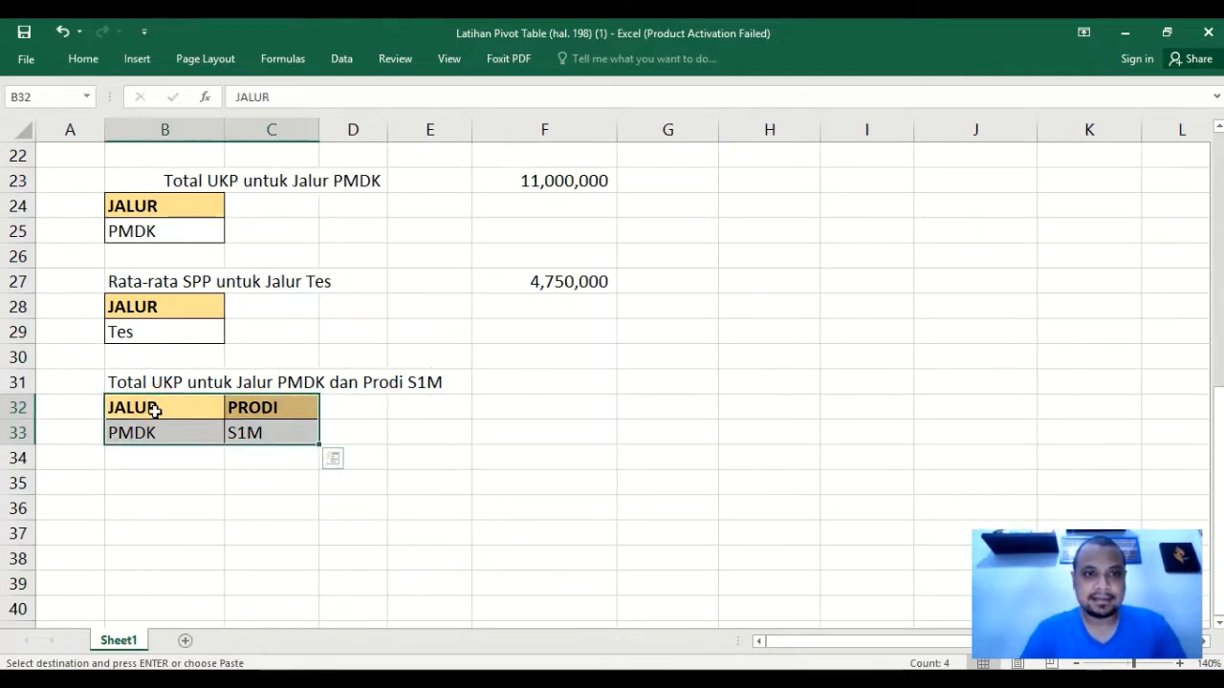
left_click(350, 384)
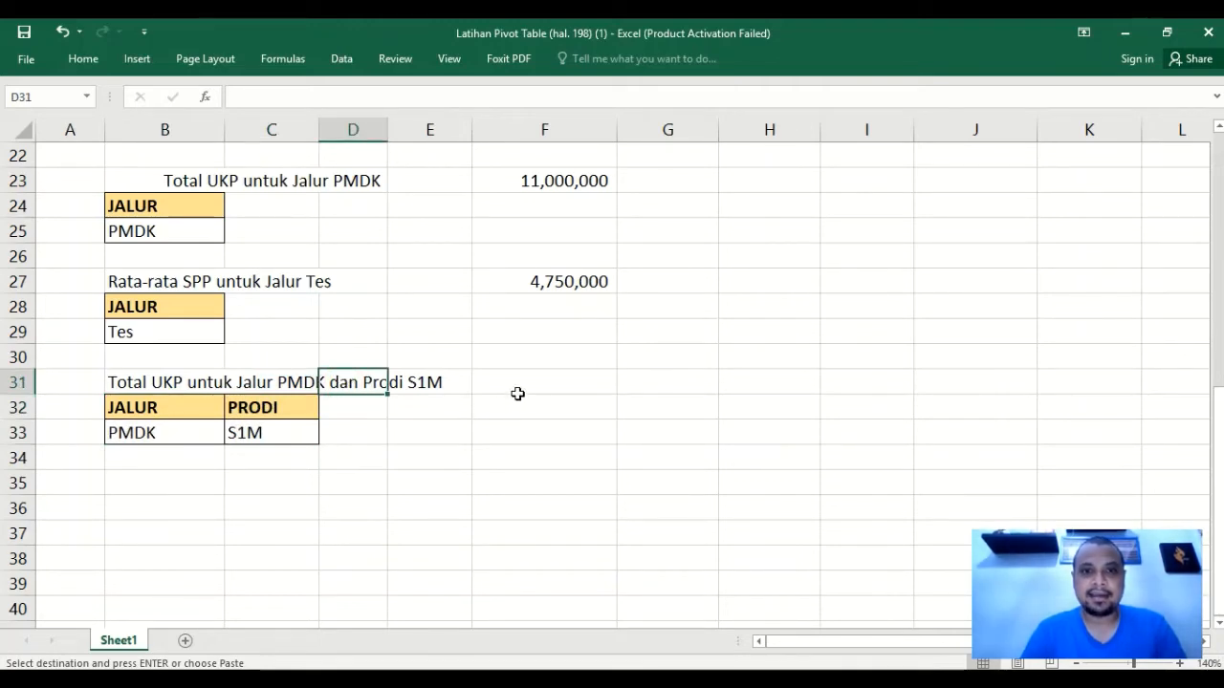
Enter =DSUM(A1:K16,F1,B32:C33) in F31 to total the UKP of records matching both PMDK and S1M.
left_click(549, 385)
scroll(426, 478, "up", 7)
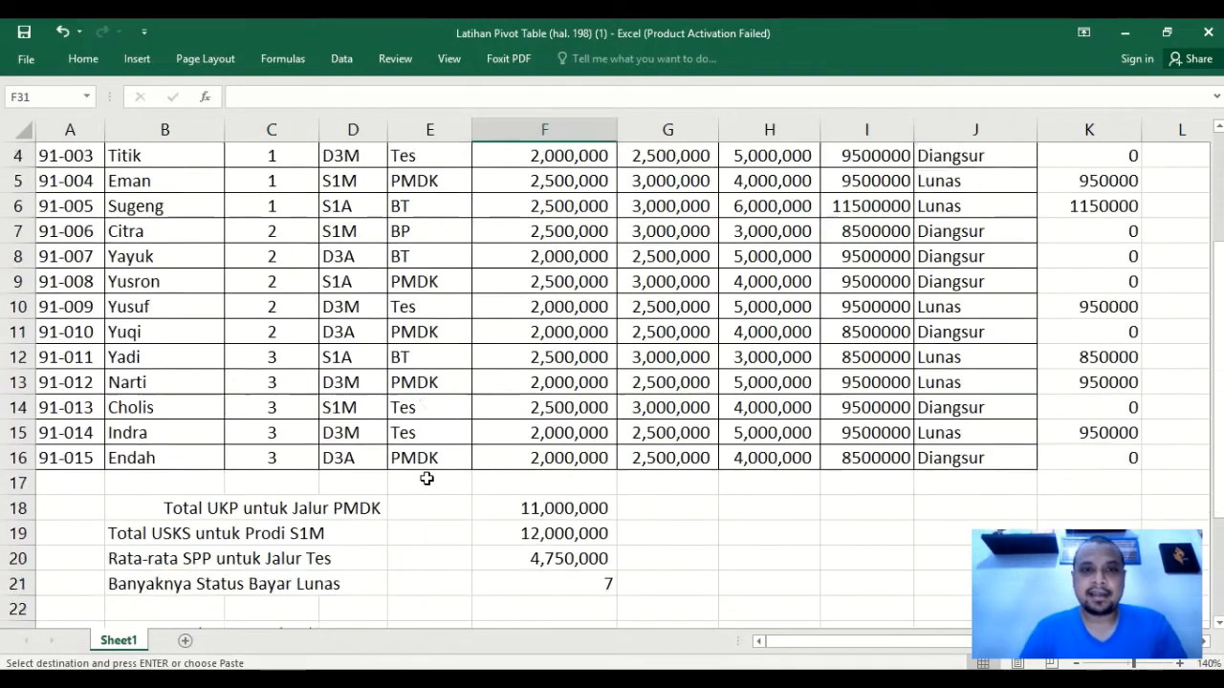
scroll(426, 478, "down", 7)
key("Escape")
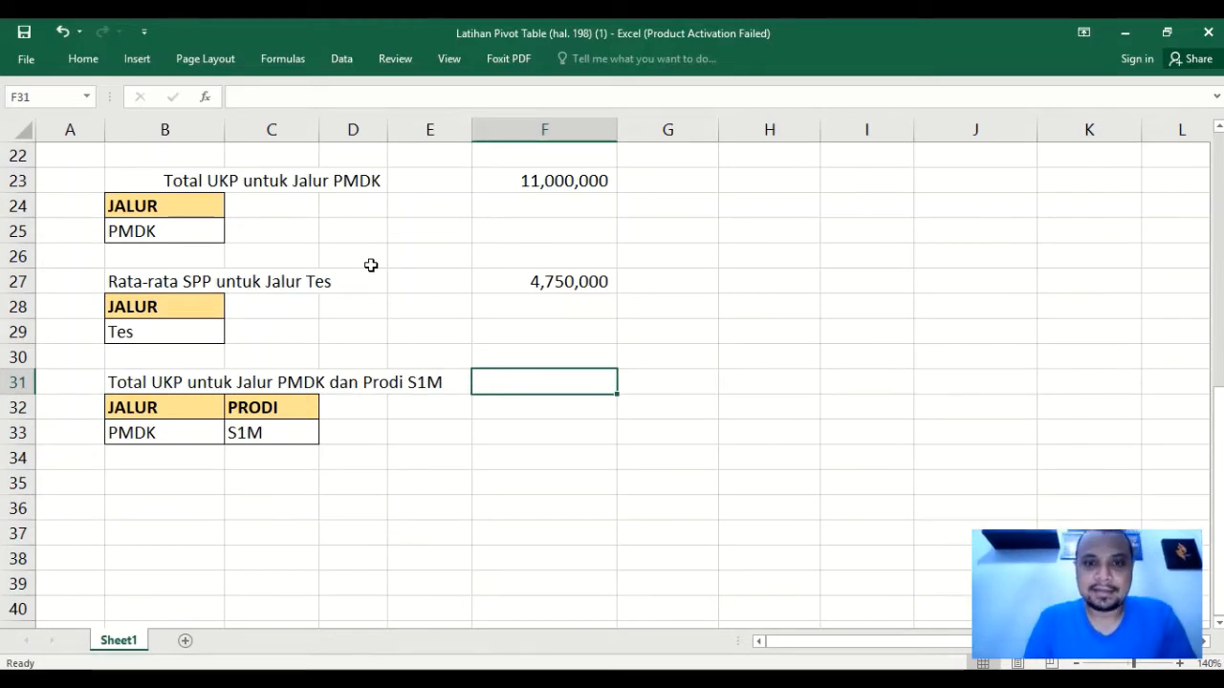
type("=dsum")
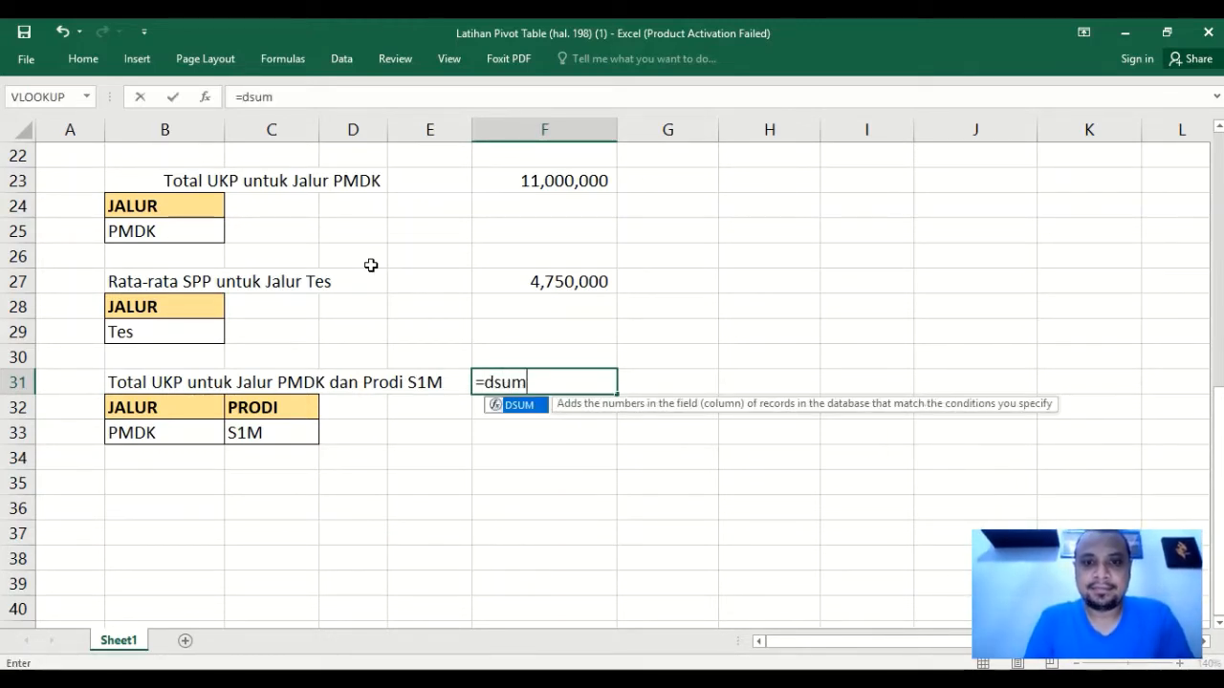
type("(")
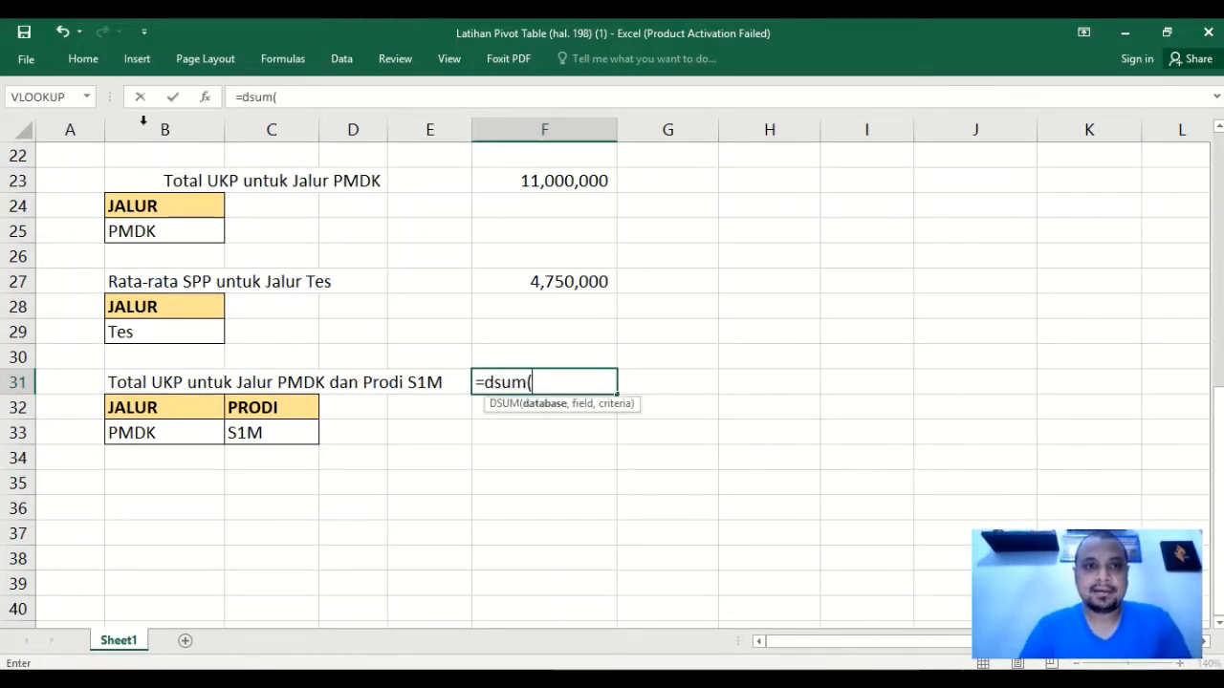
scroll(144, 119, "up", 7)
left_click(81, 160)
left_click_drag(81, 160, 1089, 527)
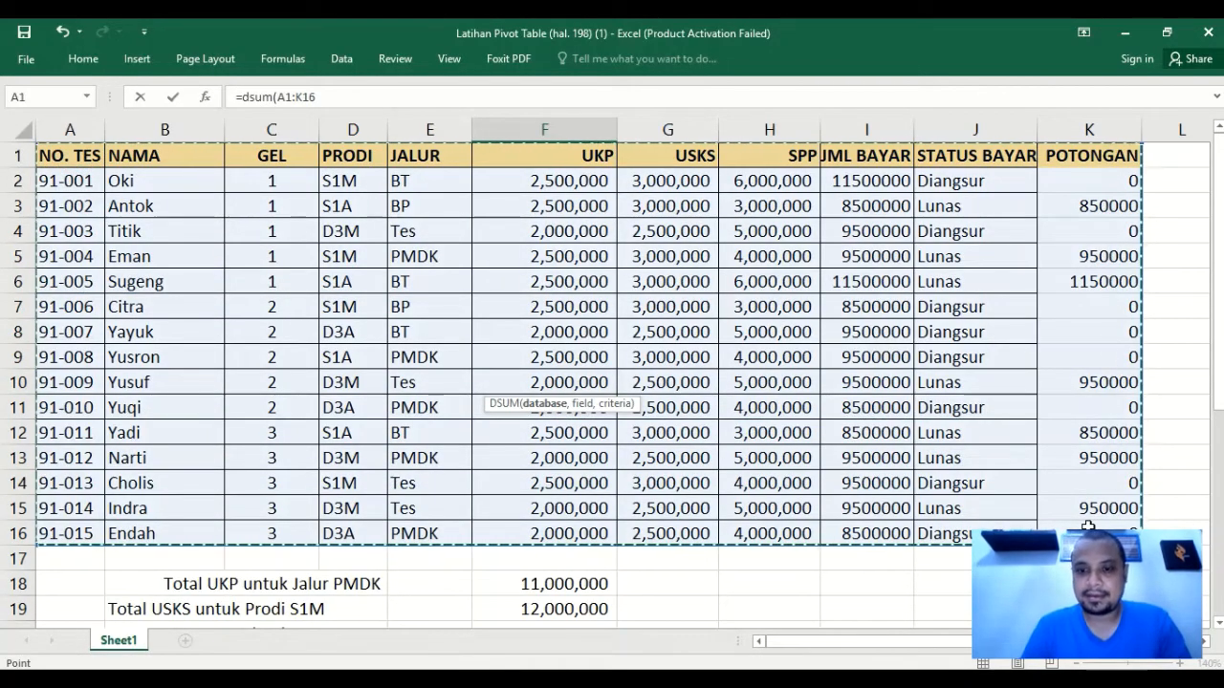
type(",")
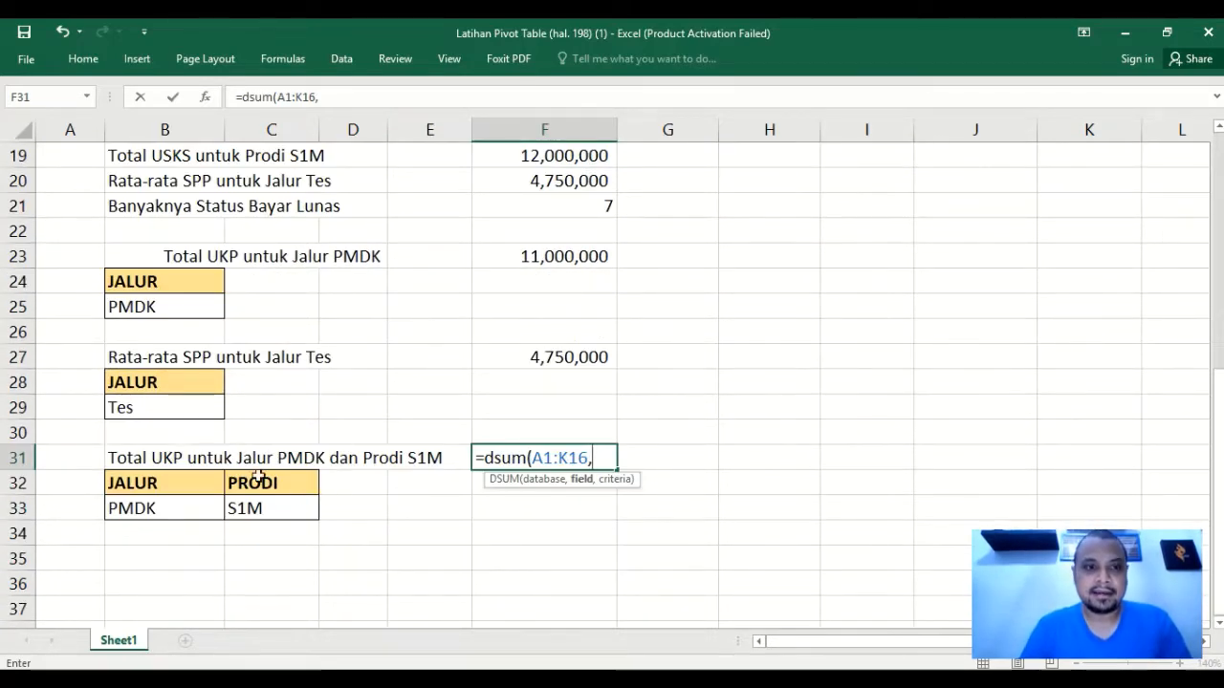
scroll(493, 313, "up", 6)
left_click(568, 168)
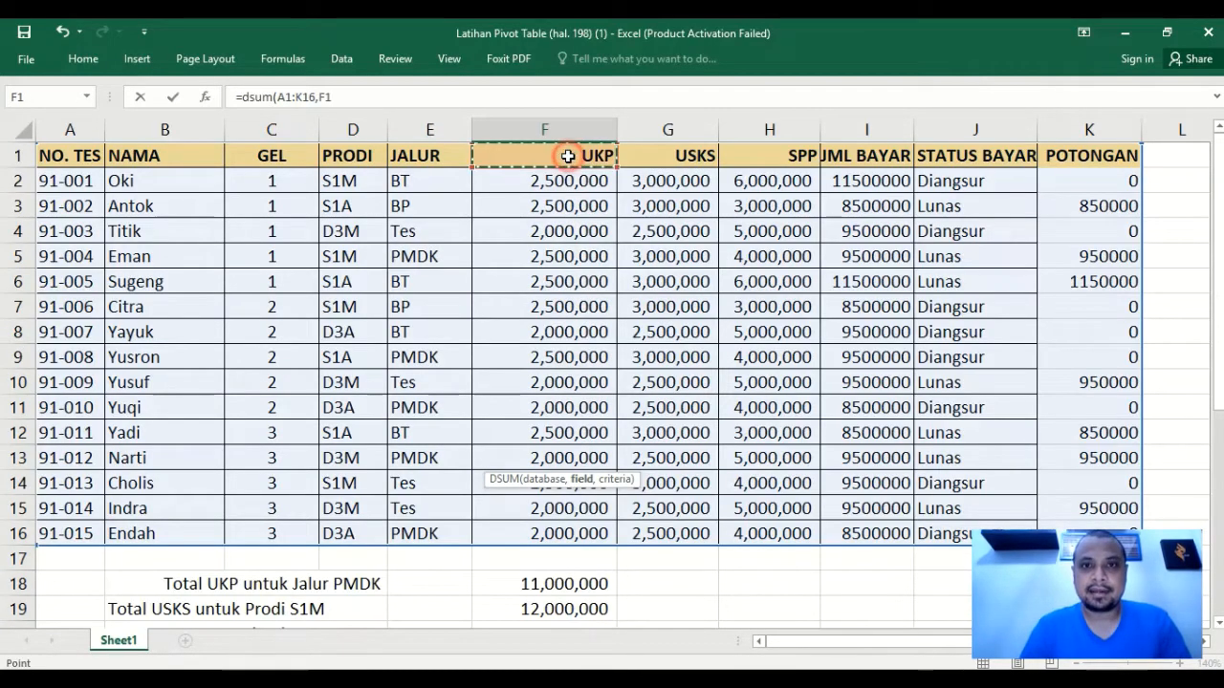
scroll(623, 368, "down", 8)
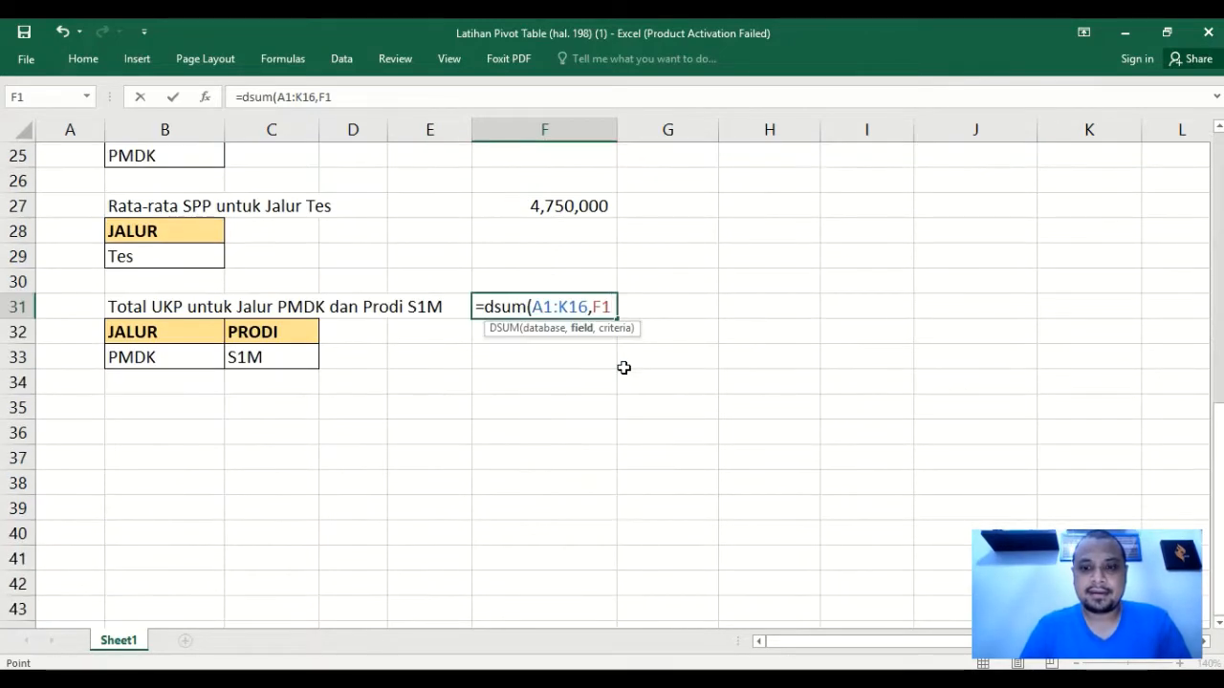
type(",")
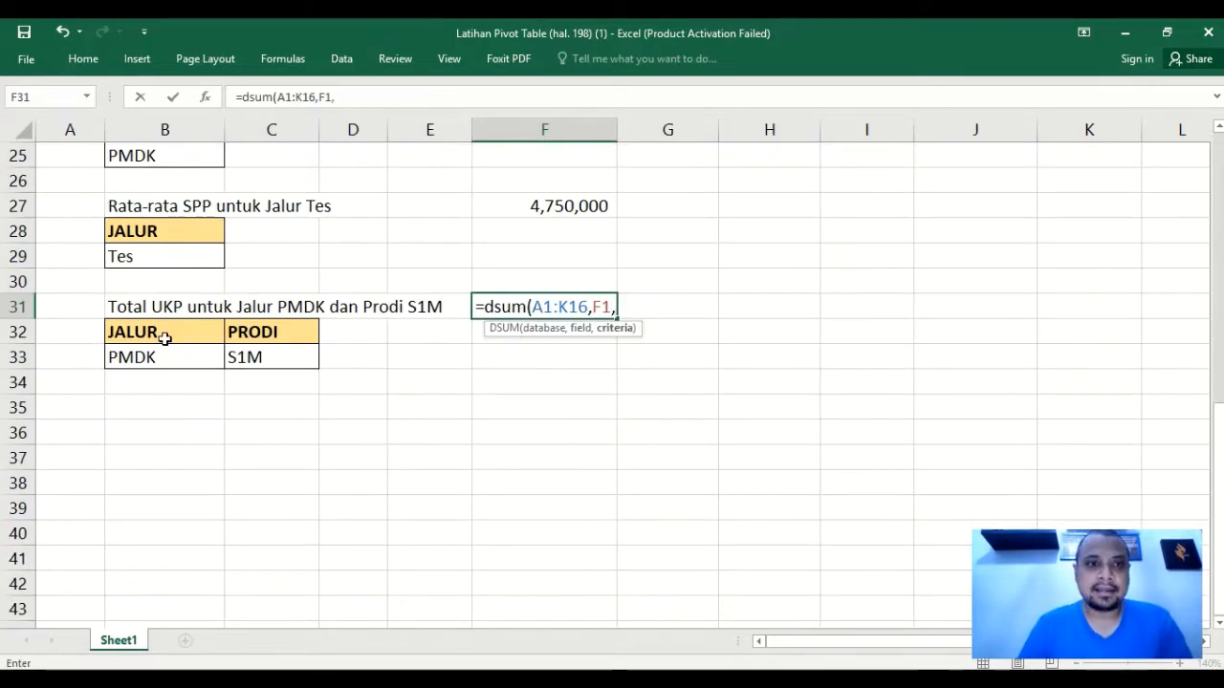
left_click_drag(162, 334, 246, 357)
type(")")
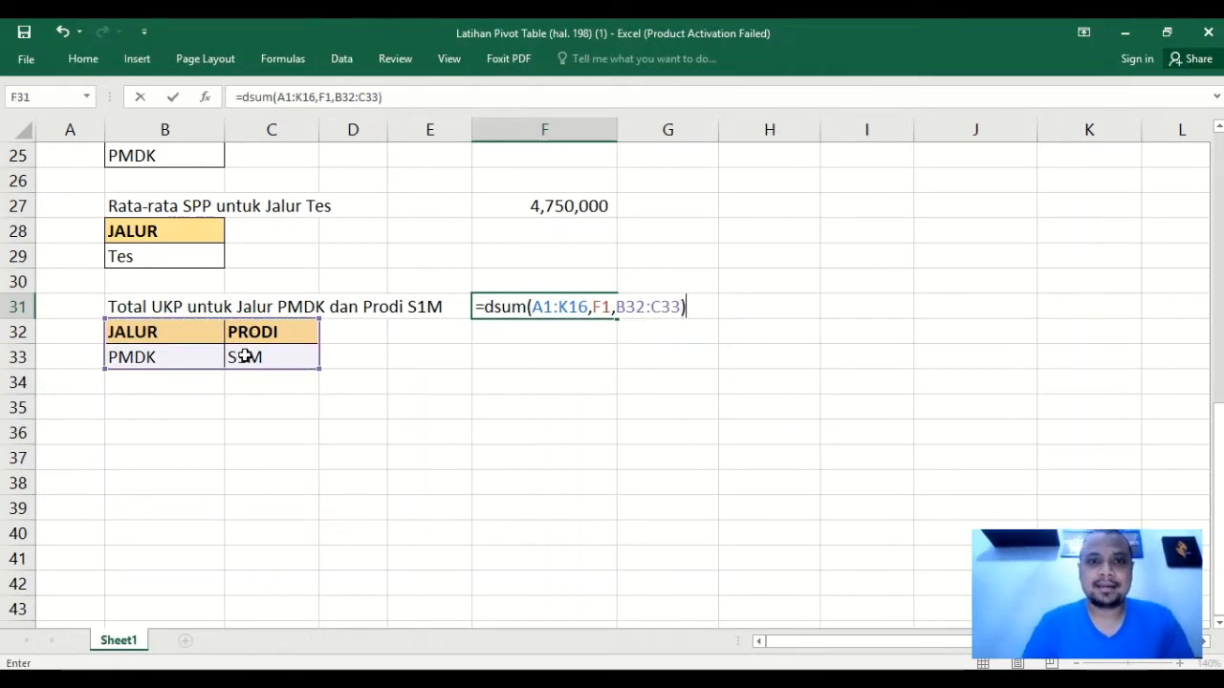
key("Return")
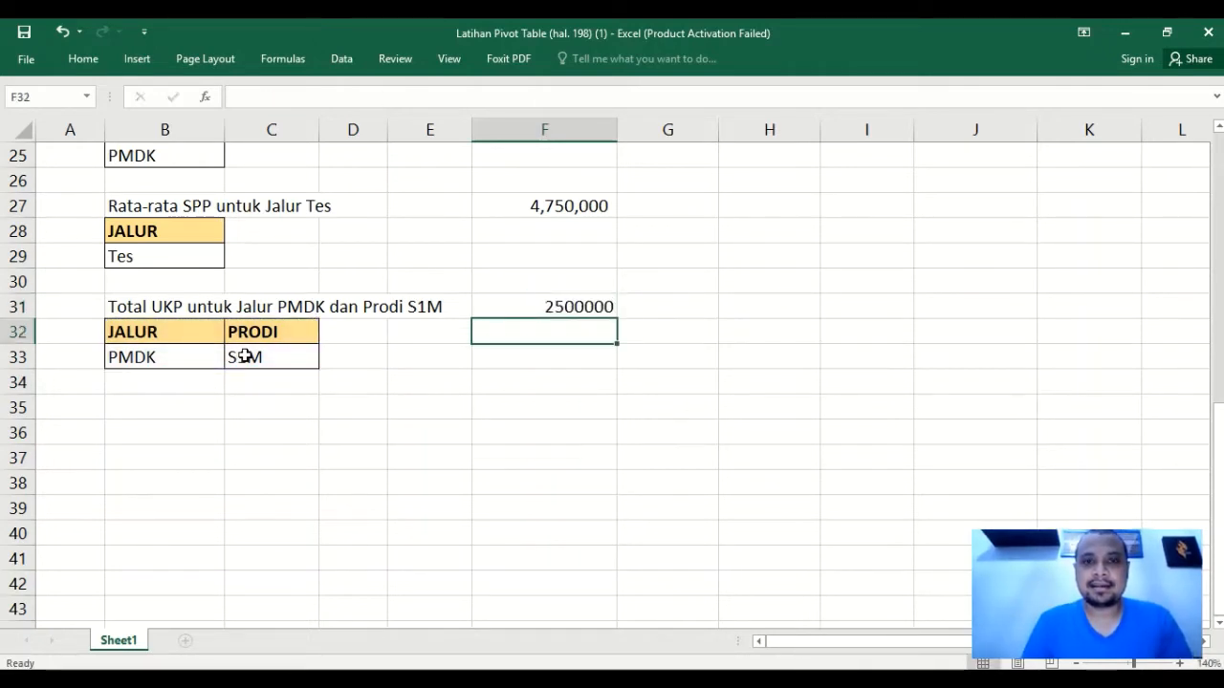
Format the total in F31 with thousands separators and no decimal places.
key("Up")
left_click(79, 59)
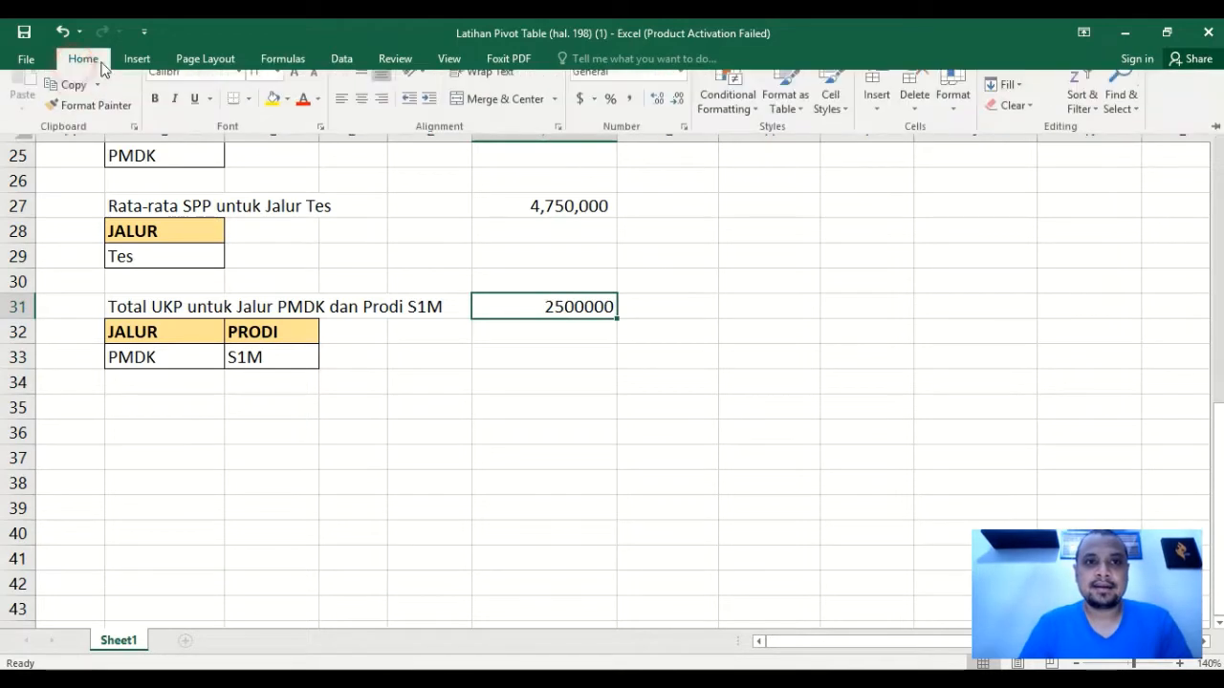
left_click(630, 120)
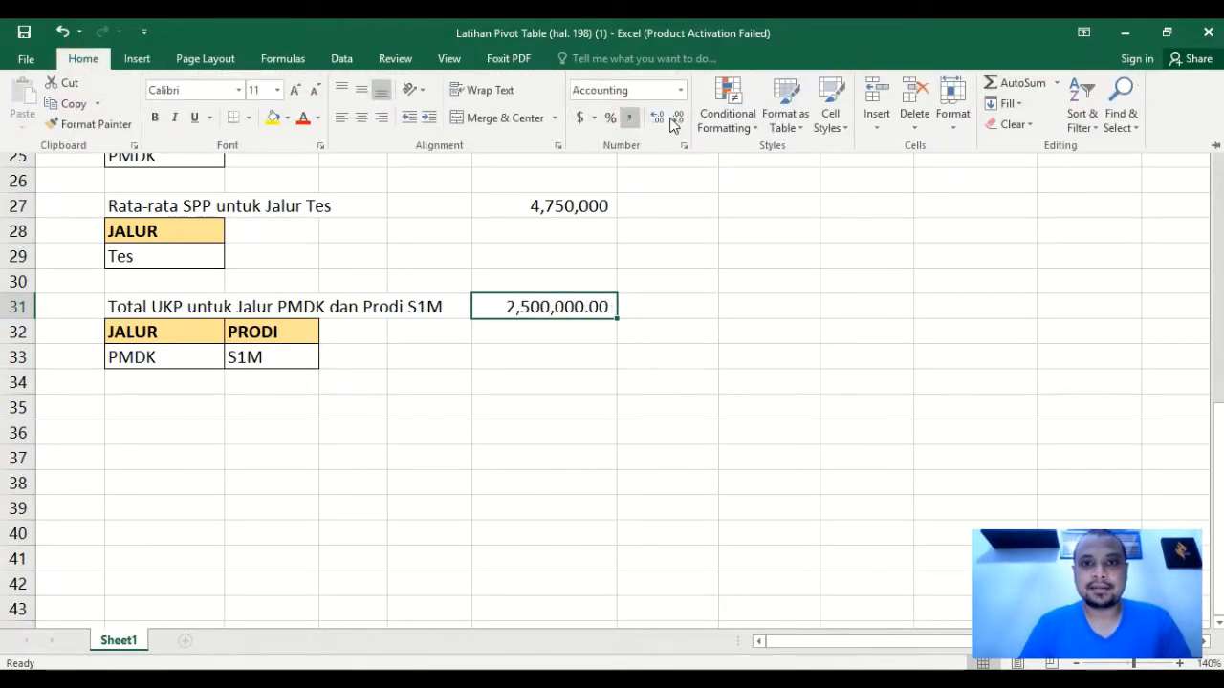
left_click(677, 117)
left_click(677, 117)
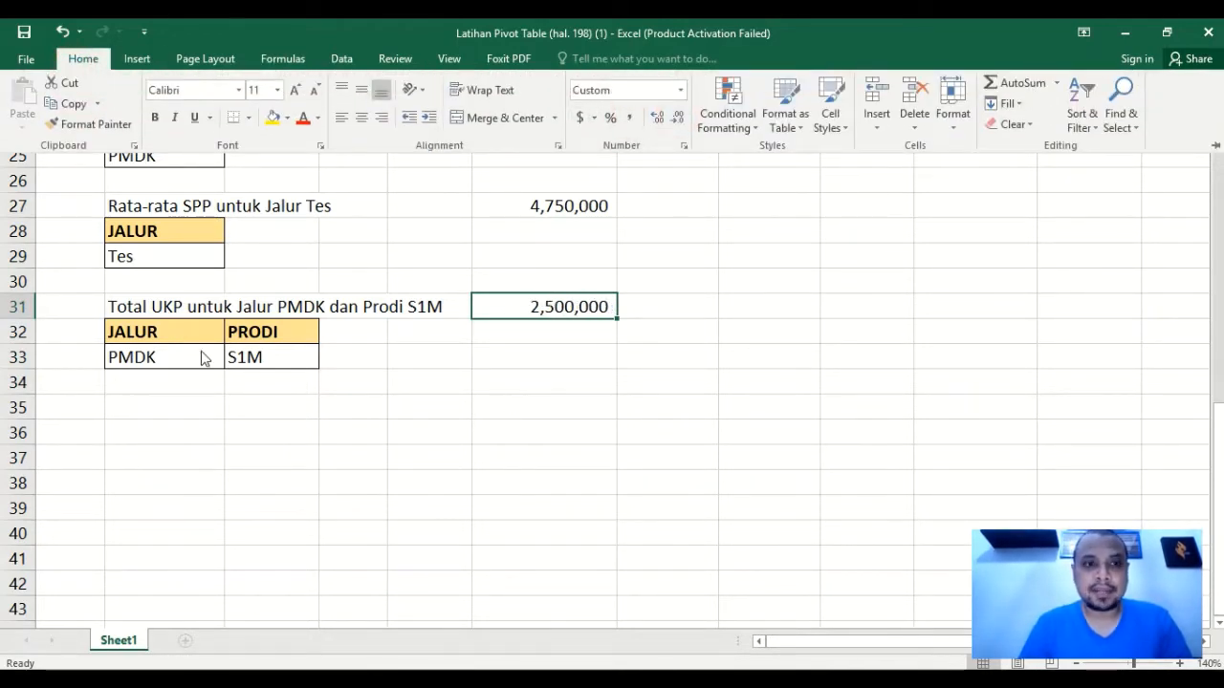
Compare the PRODI and JALUR entries in rows 2, 5 and 9 to check which records meet both the S1M and PMDK criteria.
scroll(464, 321, "up", 8)
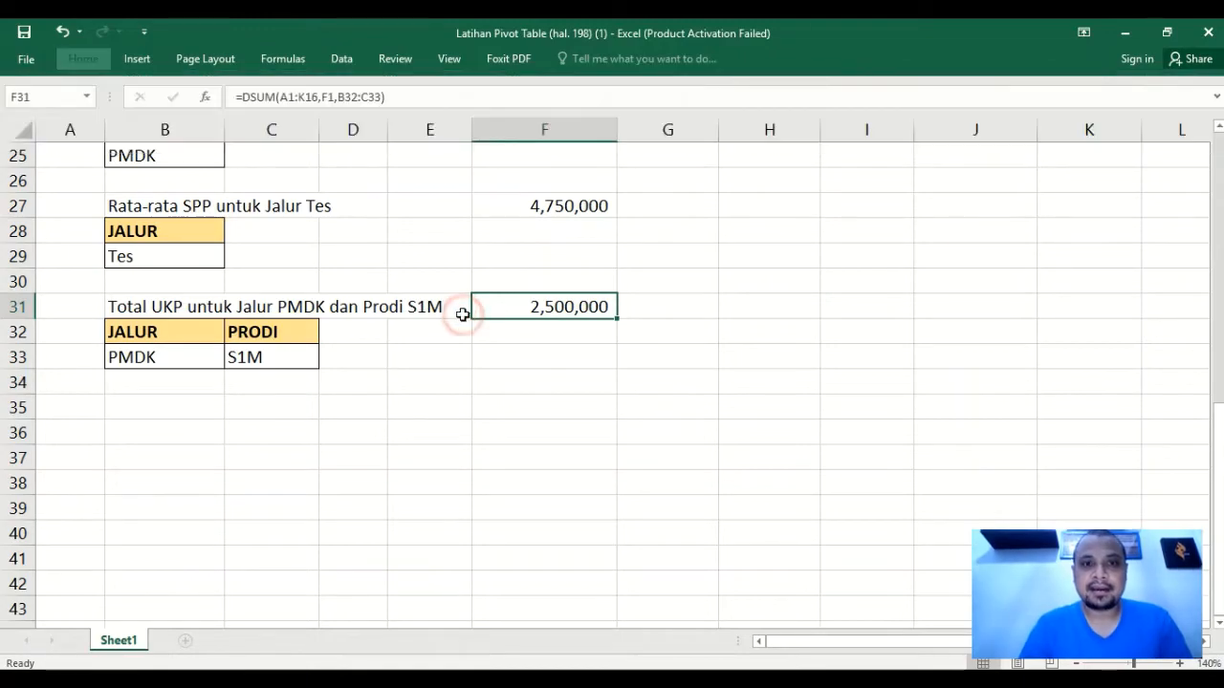
scroll(463, 315, "down", 4)
scroll(463, 315, "up", 4)
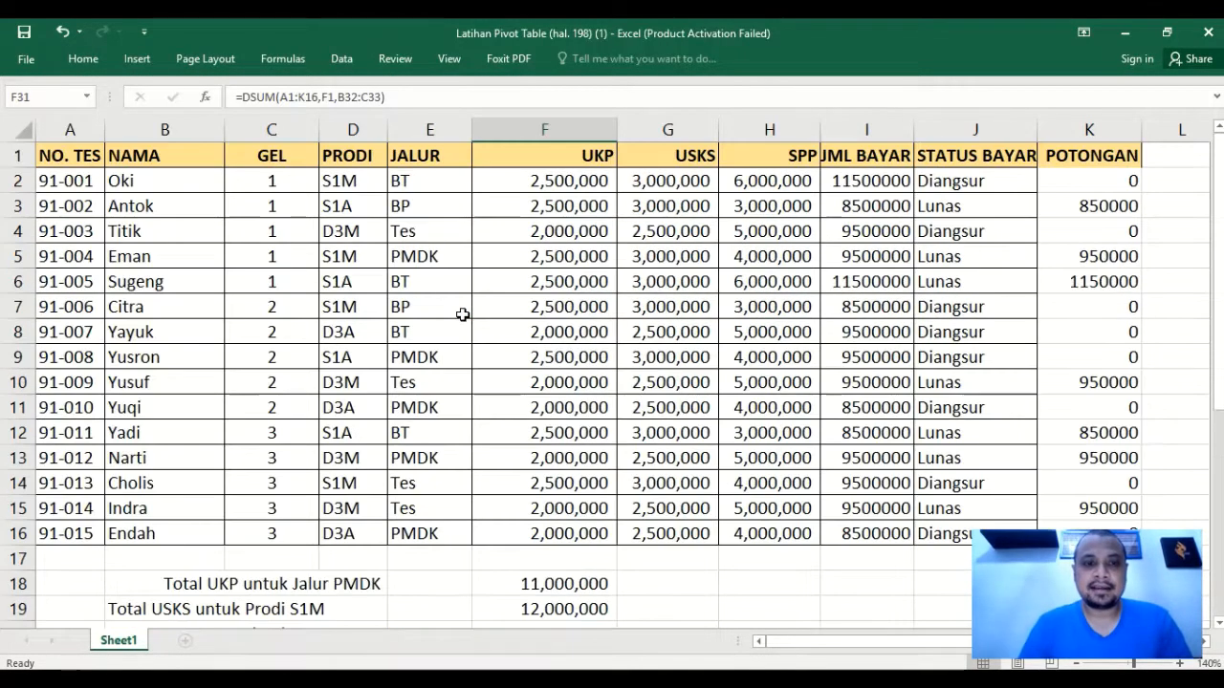
scroll(463, 315, "down", 9)
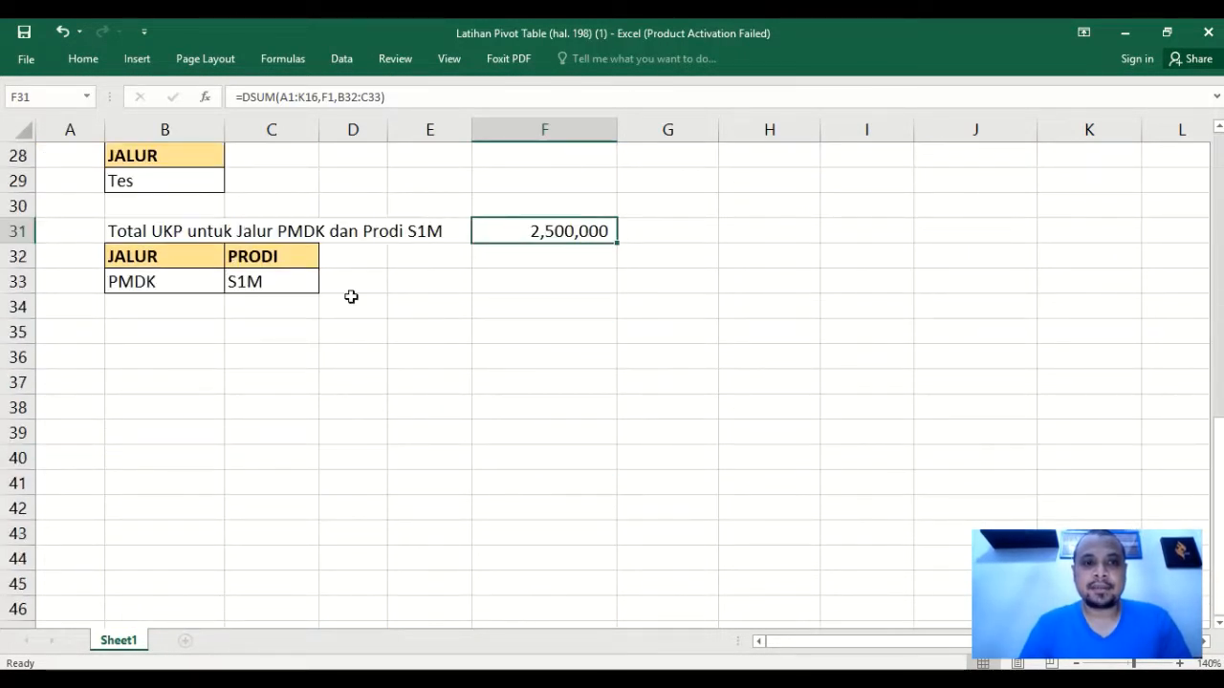
scroll(351, 297, "up", 9)
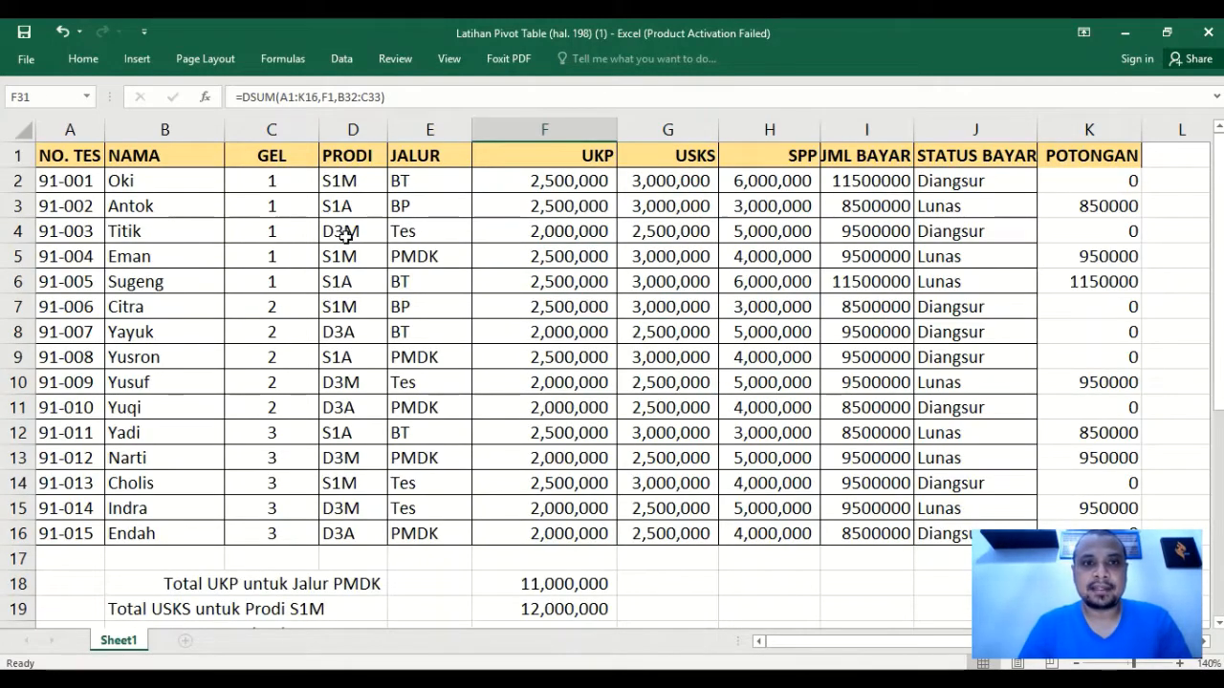
left_click_drag(345, 259, 533, 258)
left_click_drag(350, 183, 394, 188)
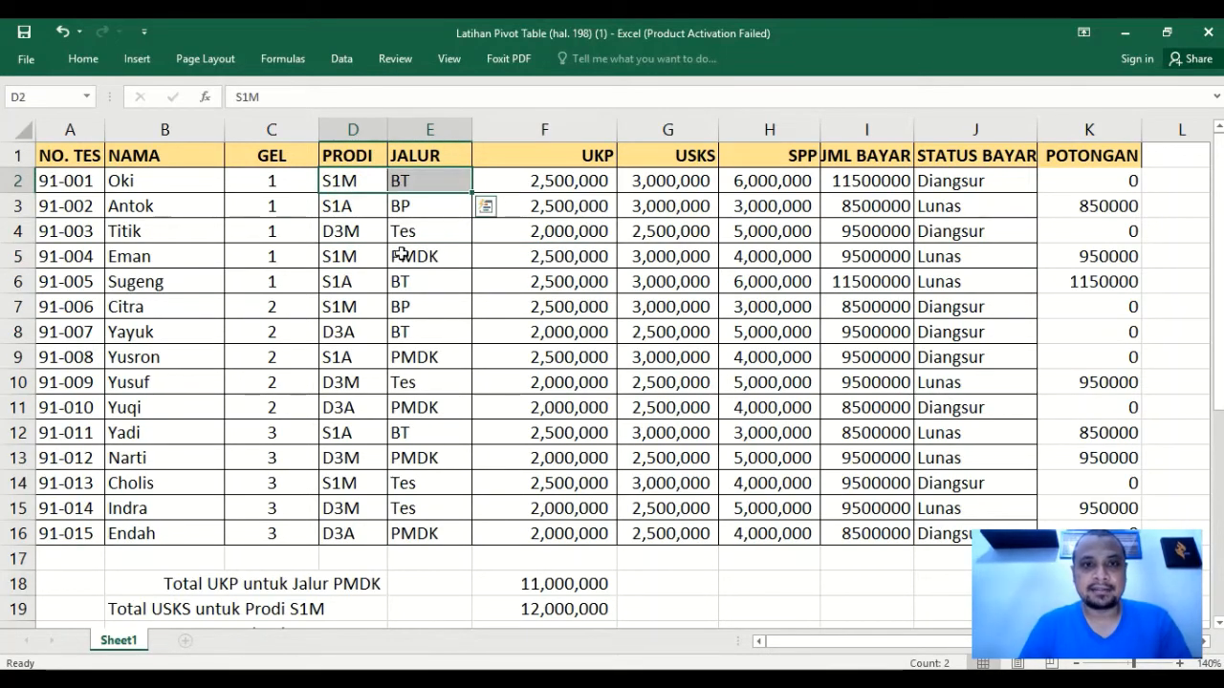
left_click_drag(354, 253, 498, 254)
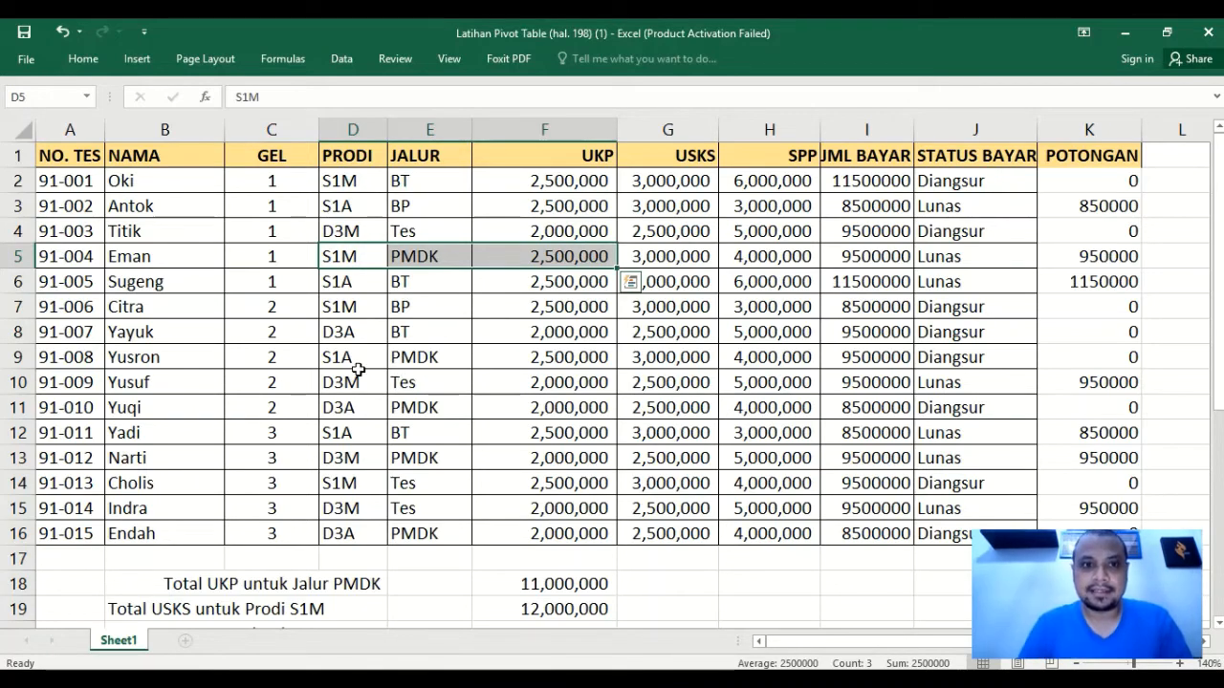
left_click_drag(353, 366, 419, 361)
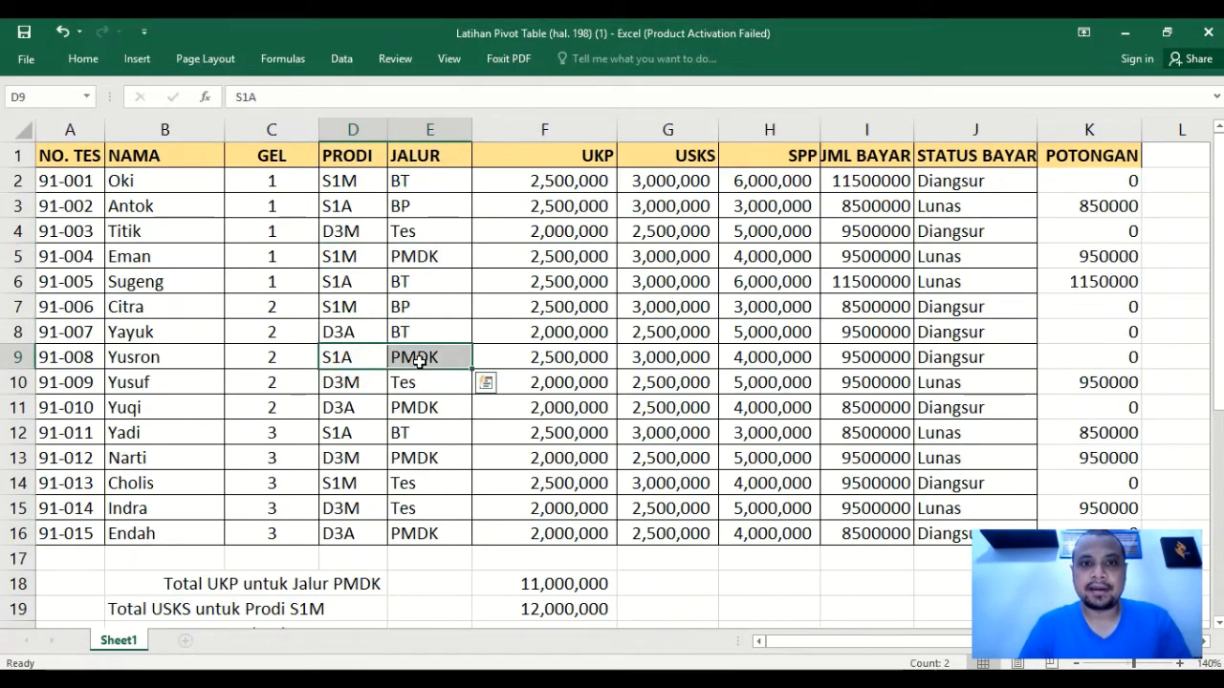
Copy the label in B31 to B35 and change it to "Total UKP untuk Jalur PMDK atau Prodi S1M".
scroll(475, 441, "down", 8)
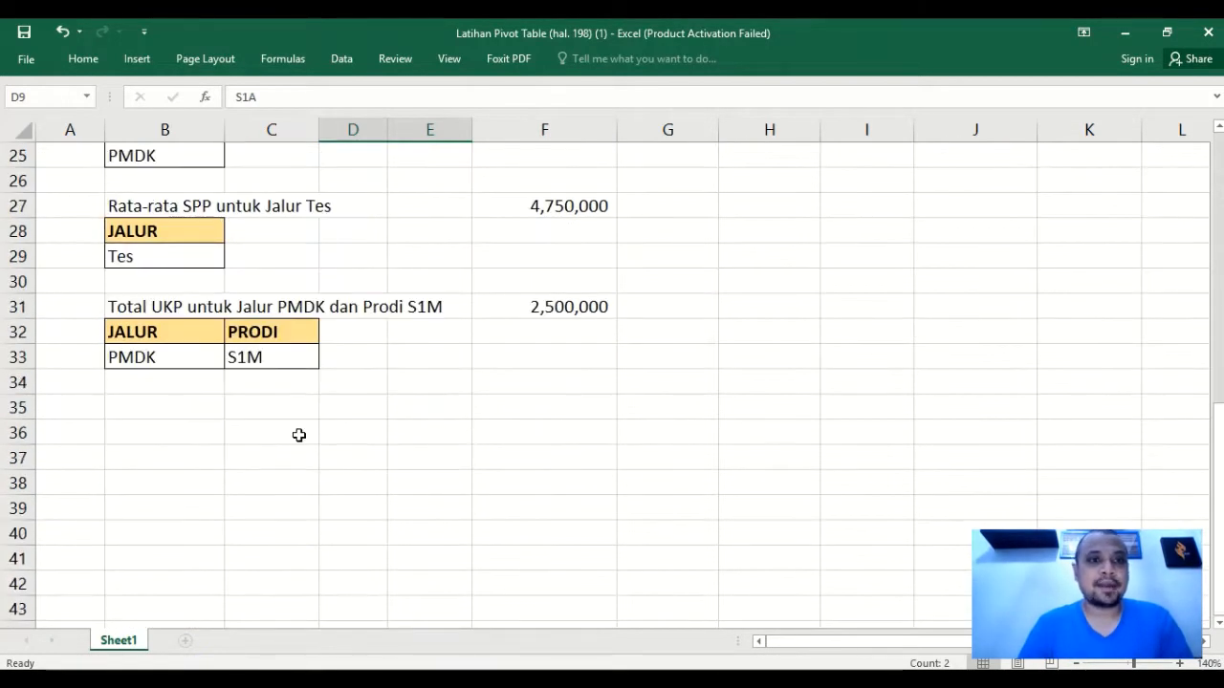
left_click(181, 404)
left_click(155, 307)
key("ctrl+c")
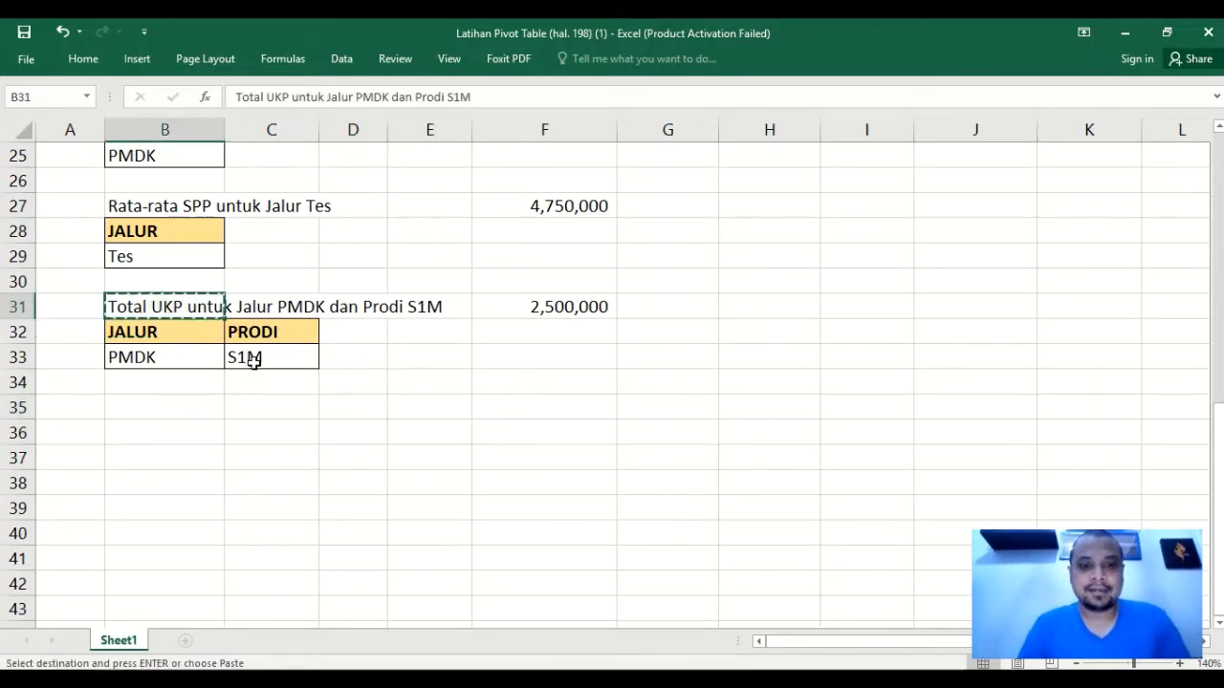
left_click(192, 403)
key("ctrl+v")
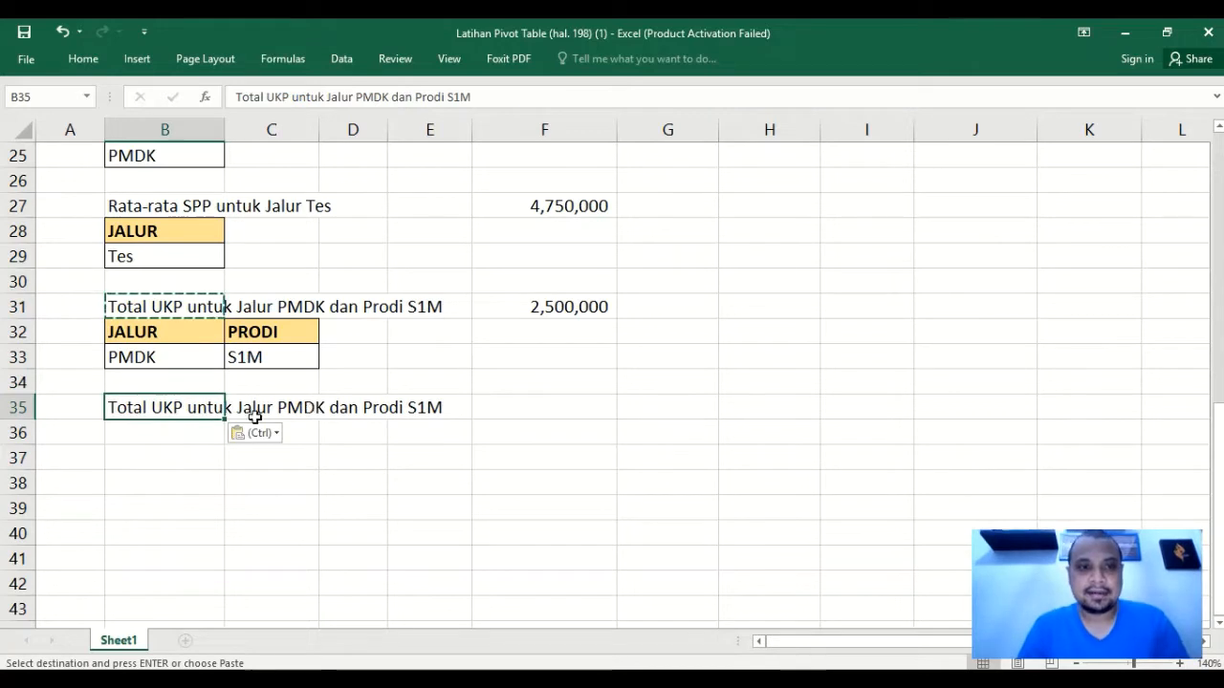
key("F2")
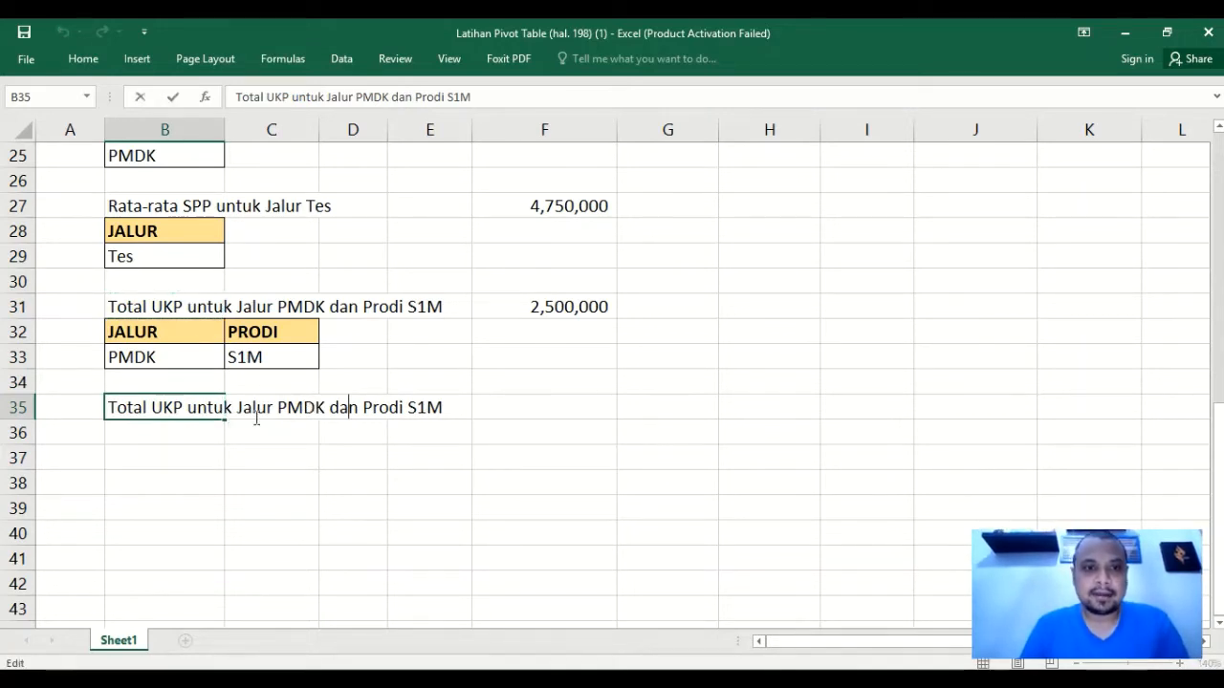
key("Delete")
key("BackSpace")
key("BackSpace")
type("a")
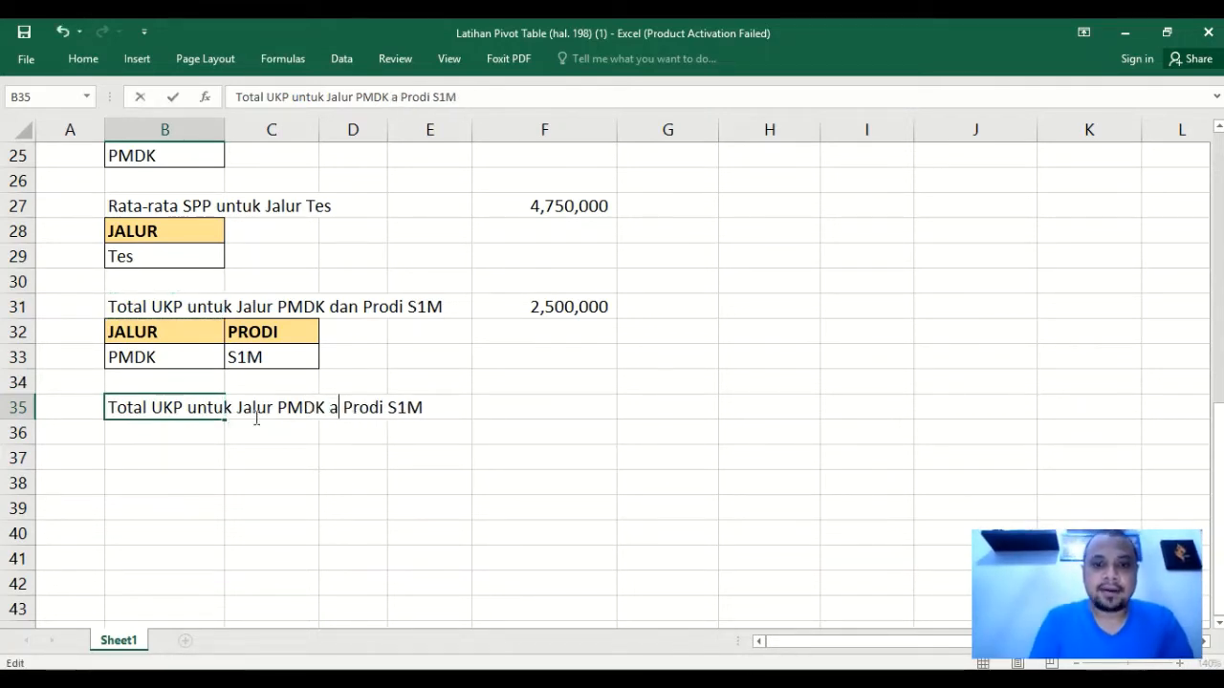
type("tau")
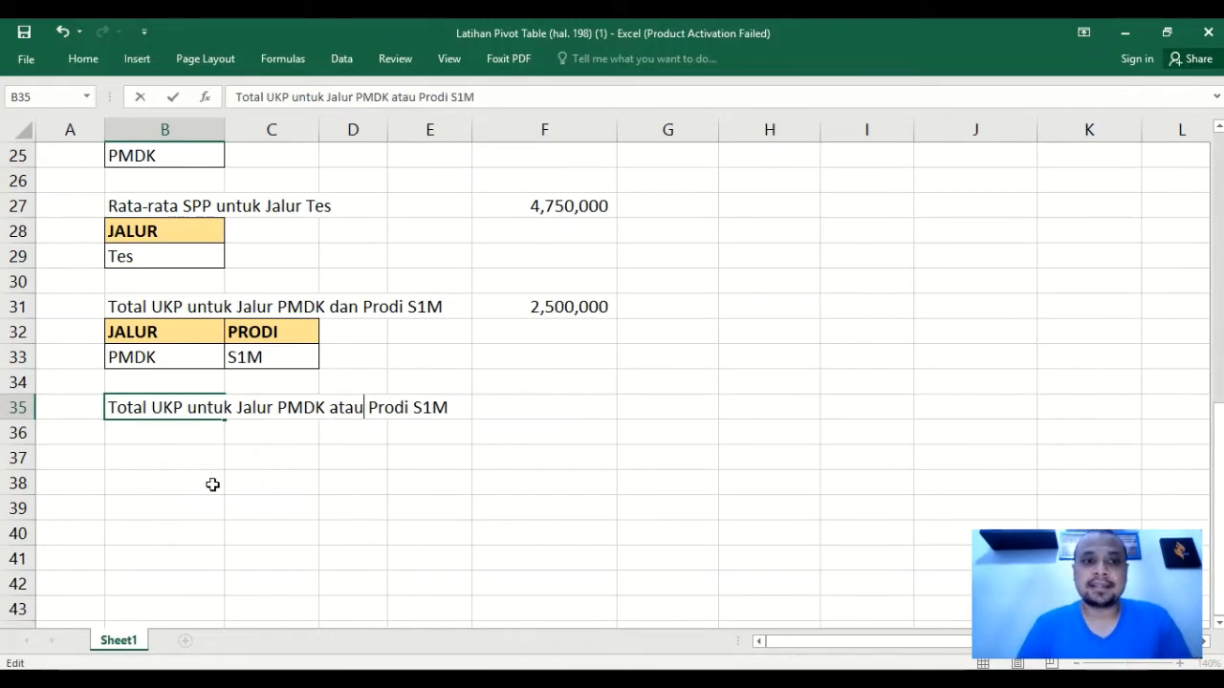
left_click(167, 430)
Copy the JALUR and PRODI criteria block in B32:C33 to B36:C37.
left_click(150, 335)
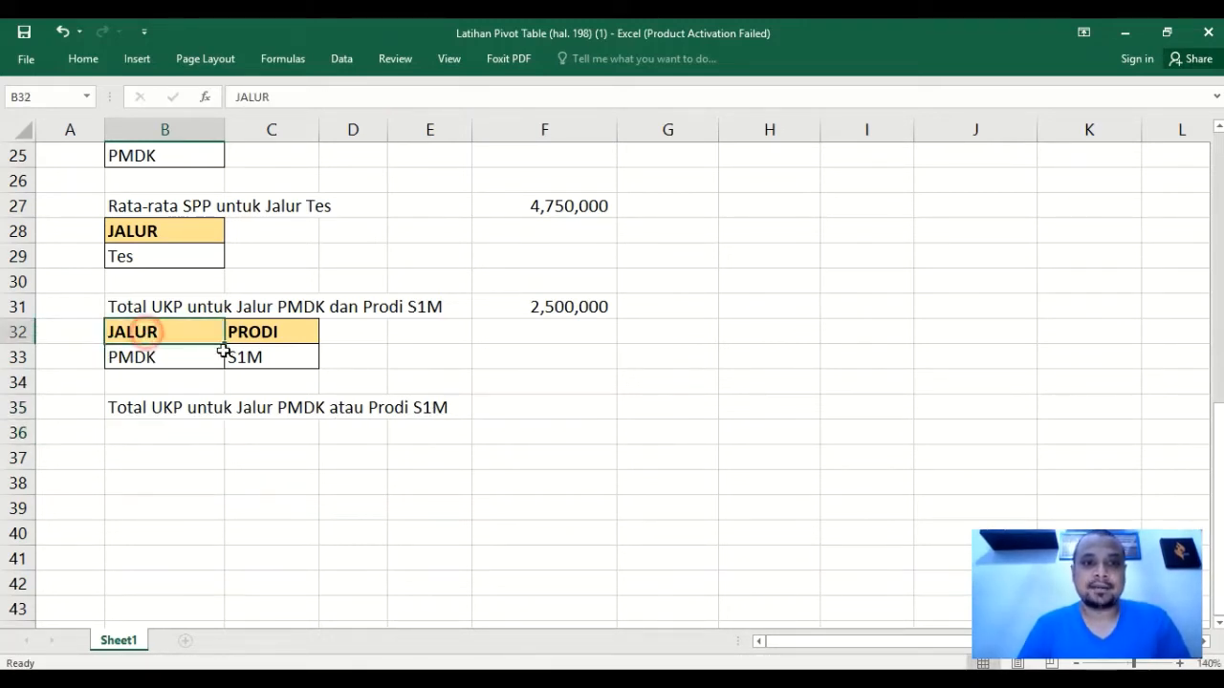
left_click_drag(223, 352, 243, 354)
key("ctrl+c")
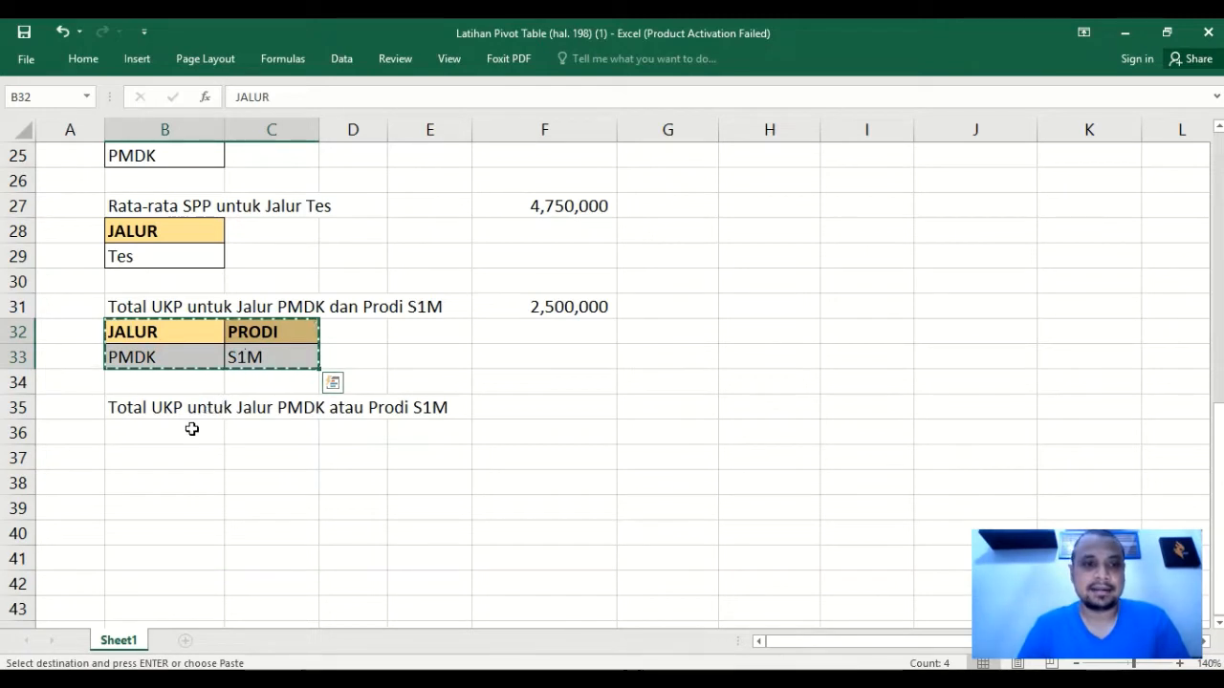
left_click(192, 429)
key("ctrl+v")
Put the S1M criterion in C38 and clear C37 so PMDK and S1M stand on separate rows as an OR condition.
left_click(249, 451)
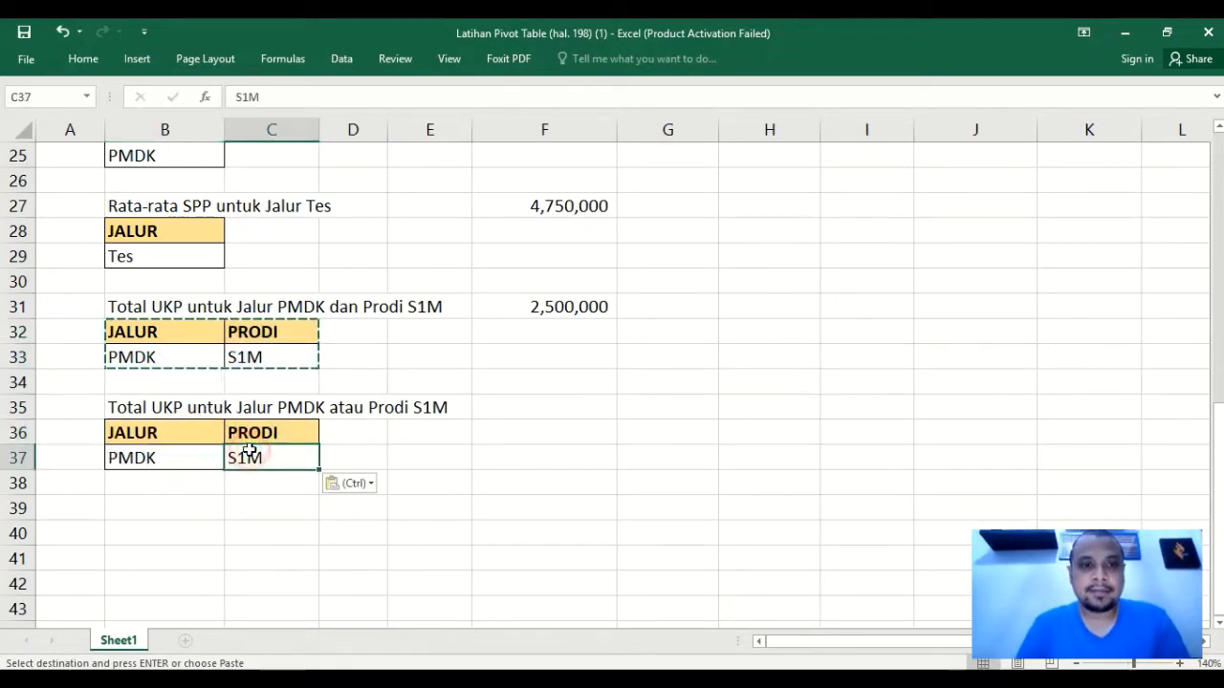
left_click_drag(318, 470, 320, 493)
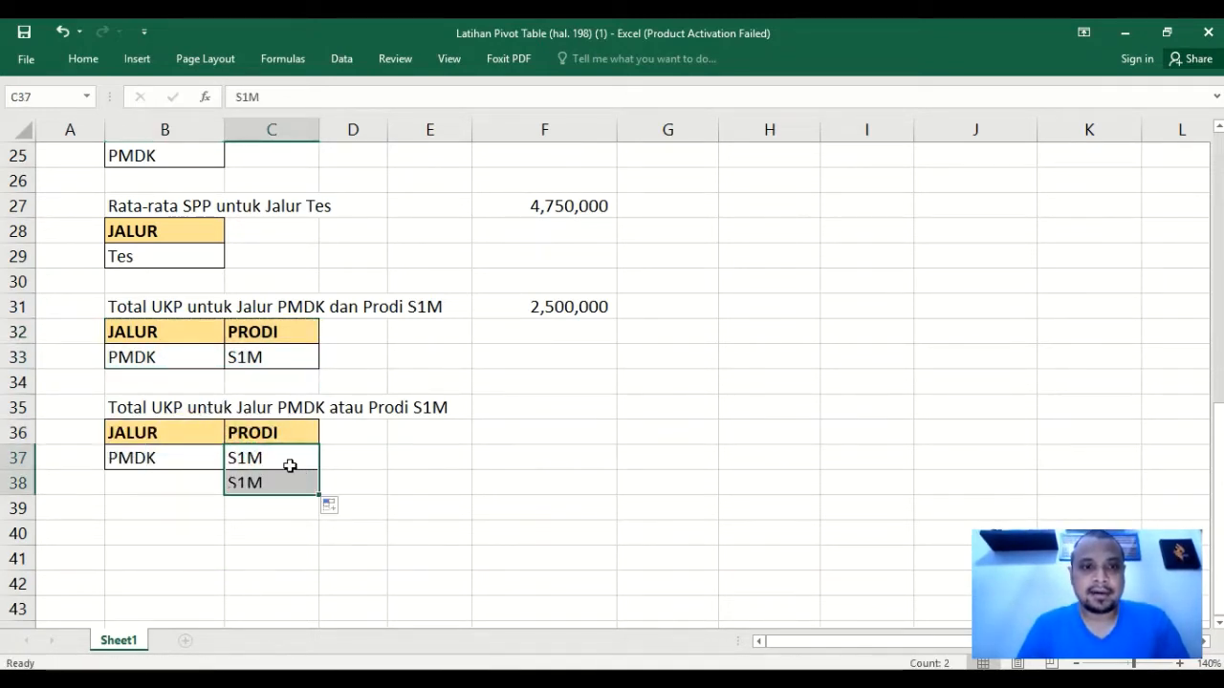
left_click(287, 463)
key("Delete")
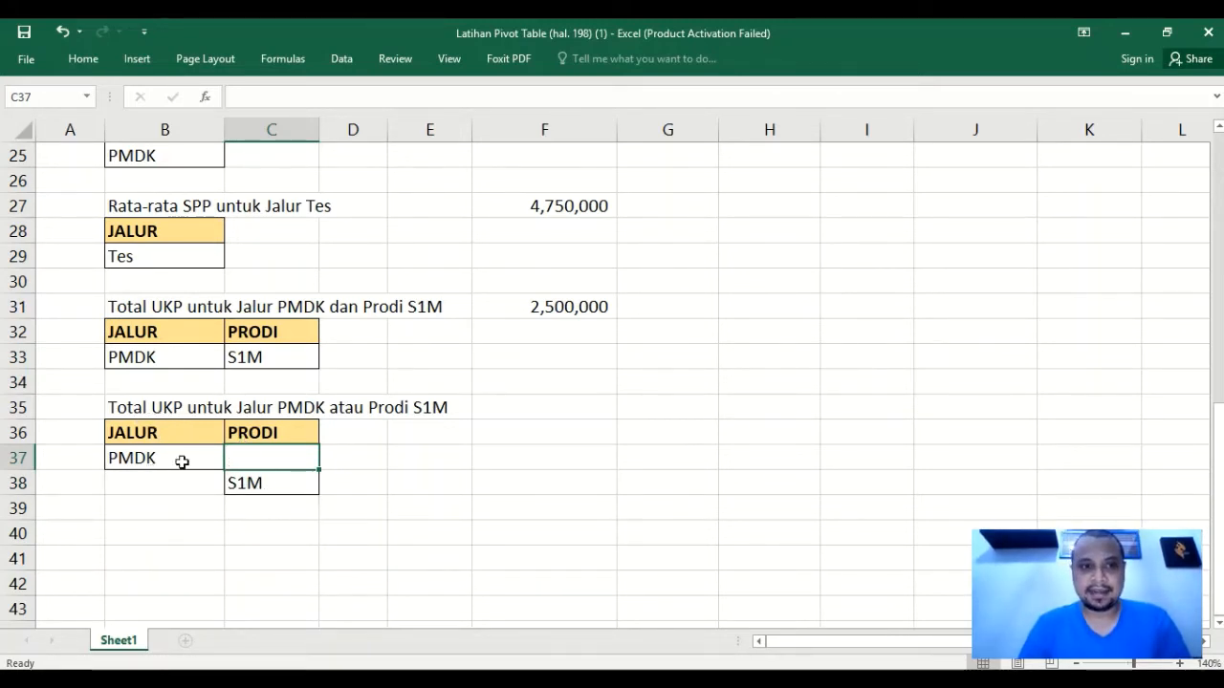
left_click(60, 437)
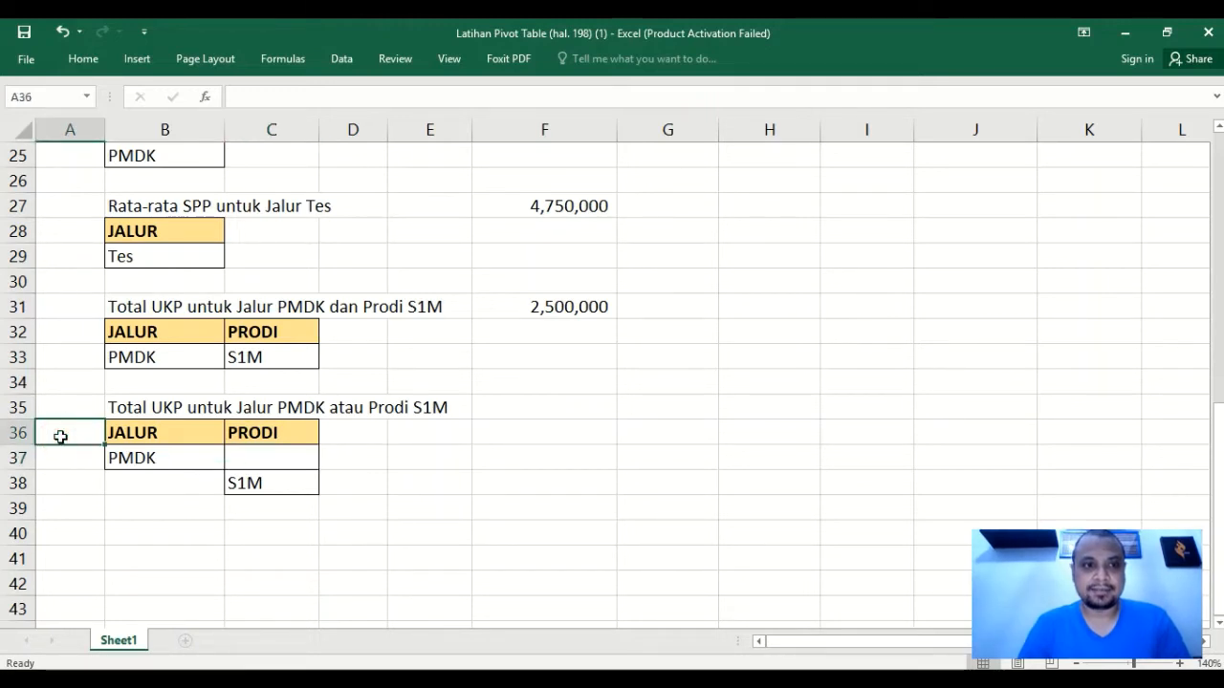
Enter =DSUM(A1:K16,F1,B36:C38) in F35 to total the UKP of records matching either PMDK or S1M.
left_click(560, 412)
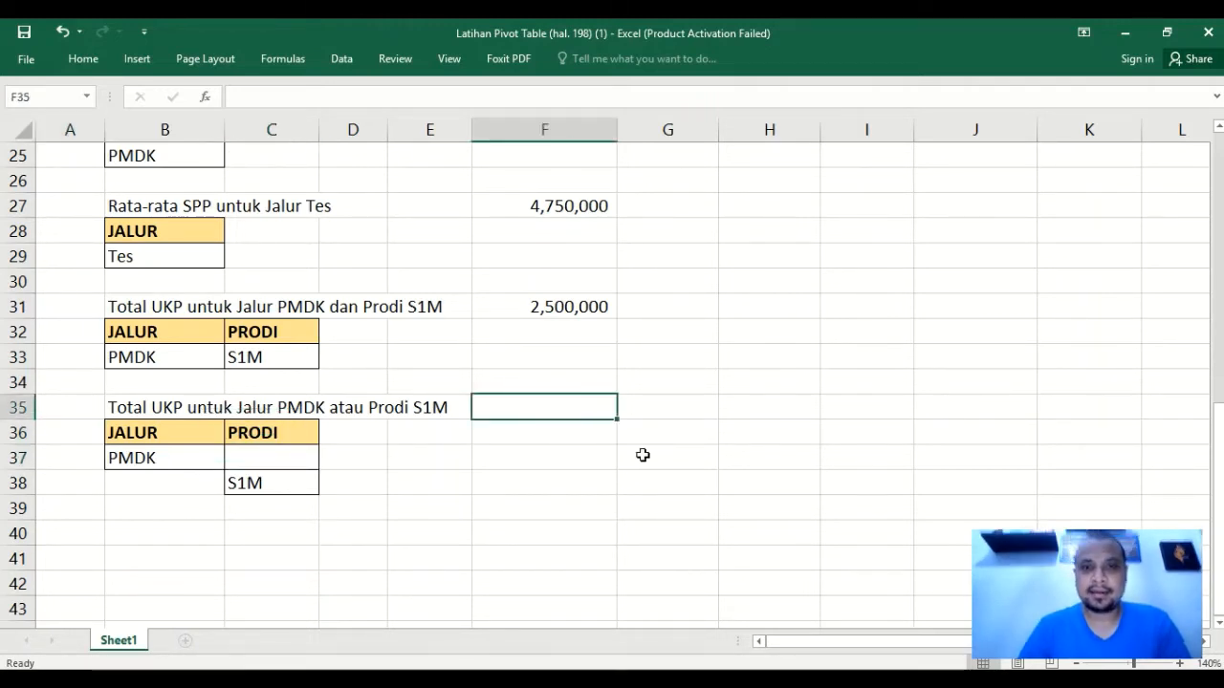
type("=")
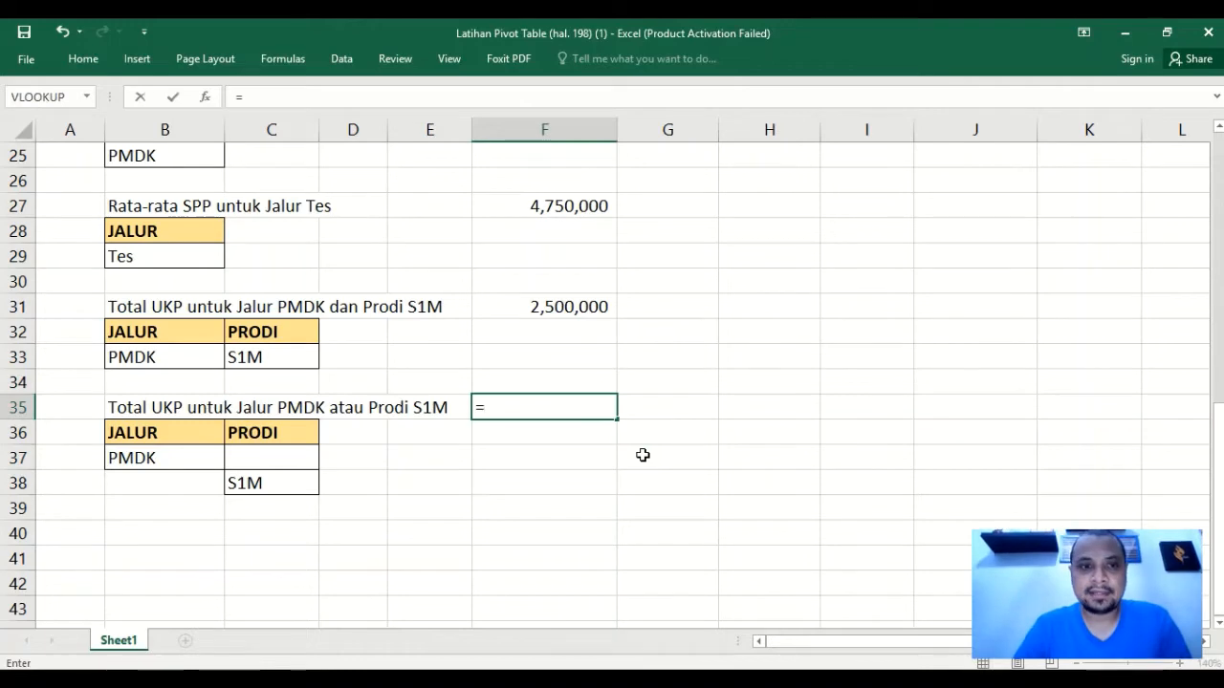
type("dsum(")
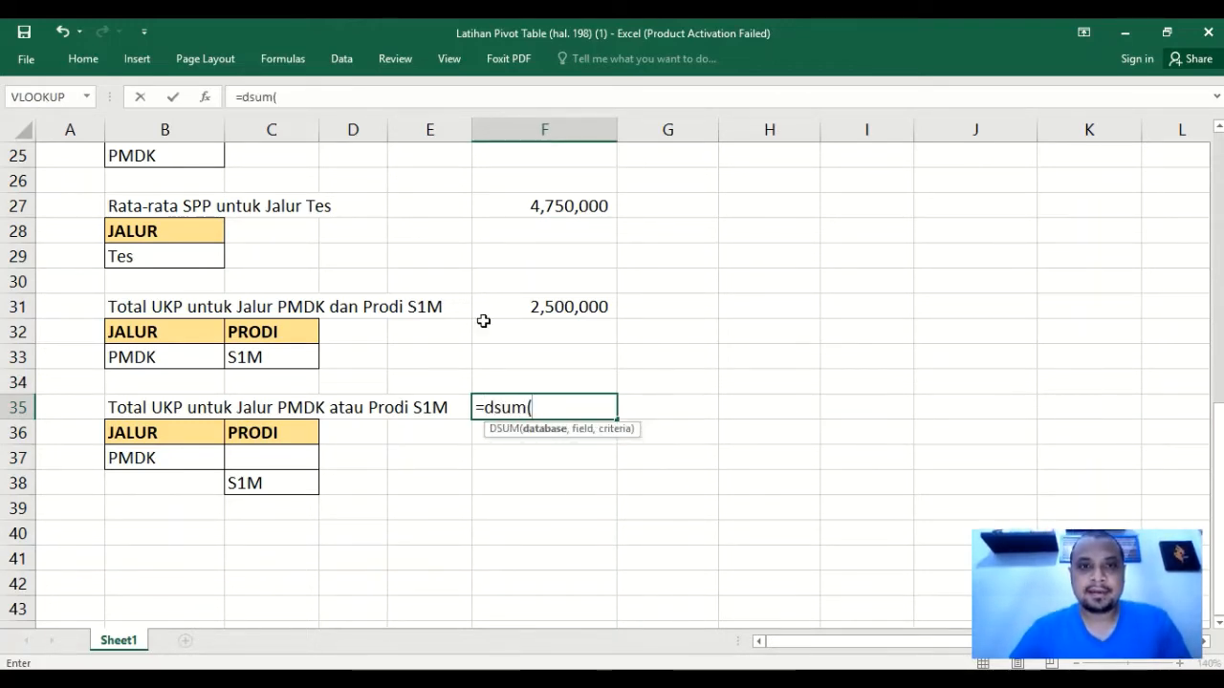
scroll(483, 322, "up", 8)
left_click_drag(86, 157, 1100, 536)
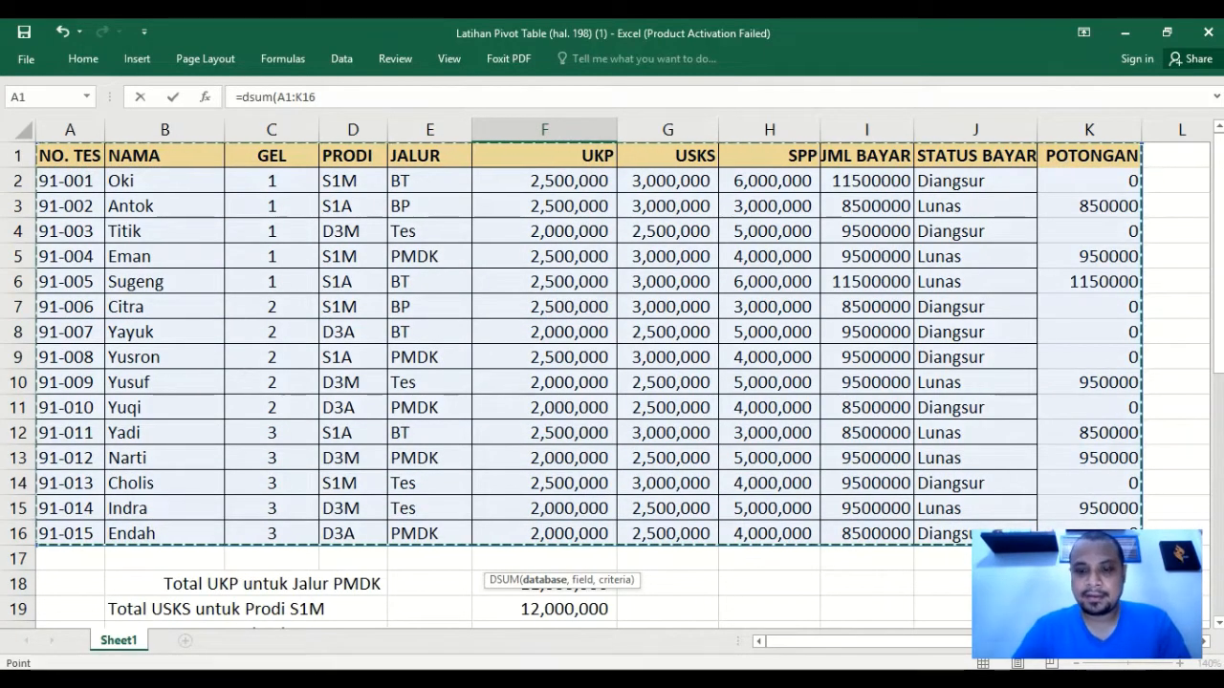
type(",")
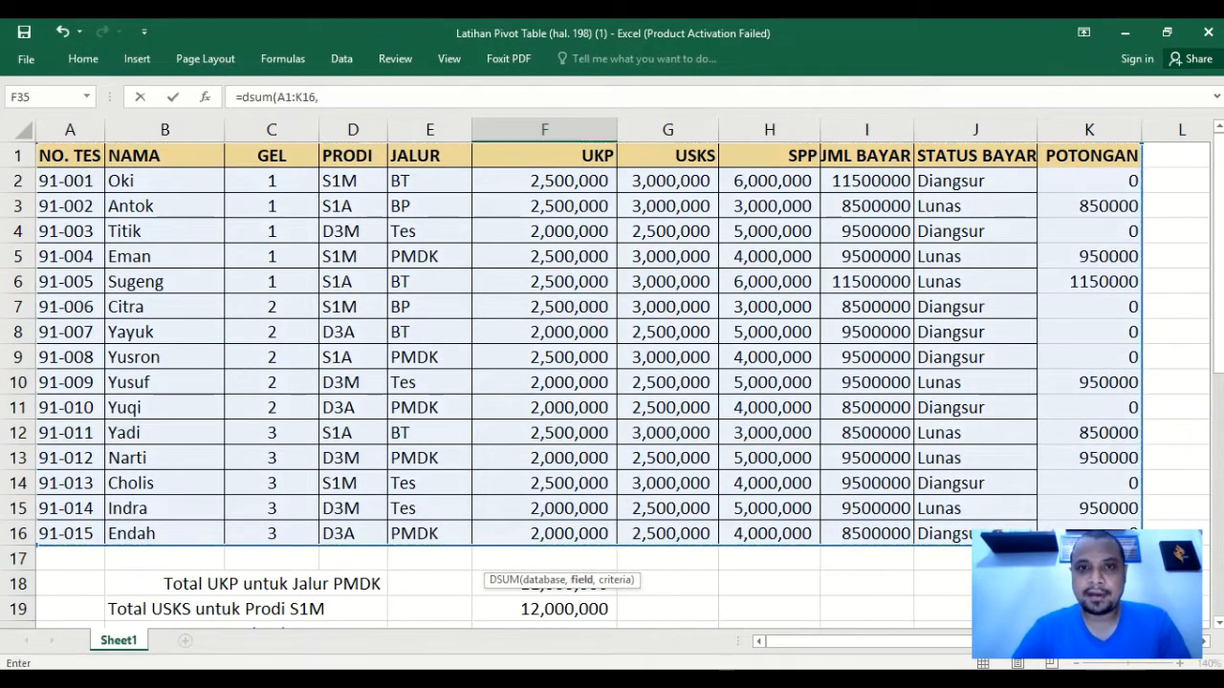
left_click(574, 169)
scroll(581, 274, "down", 7)
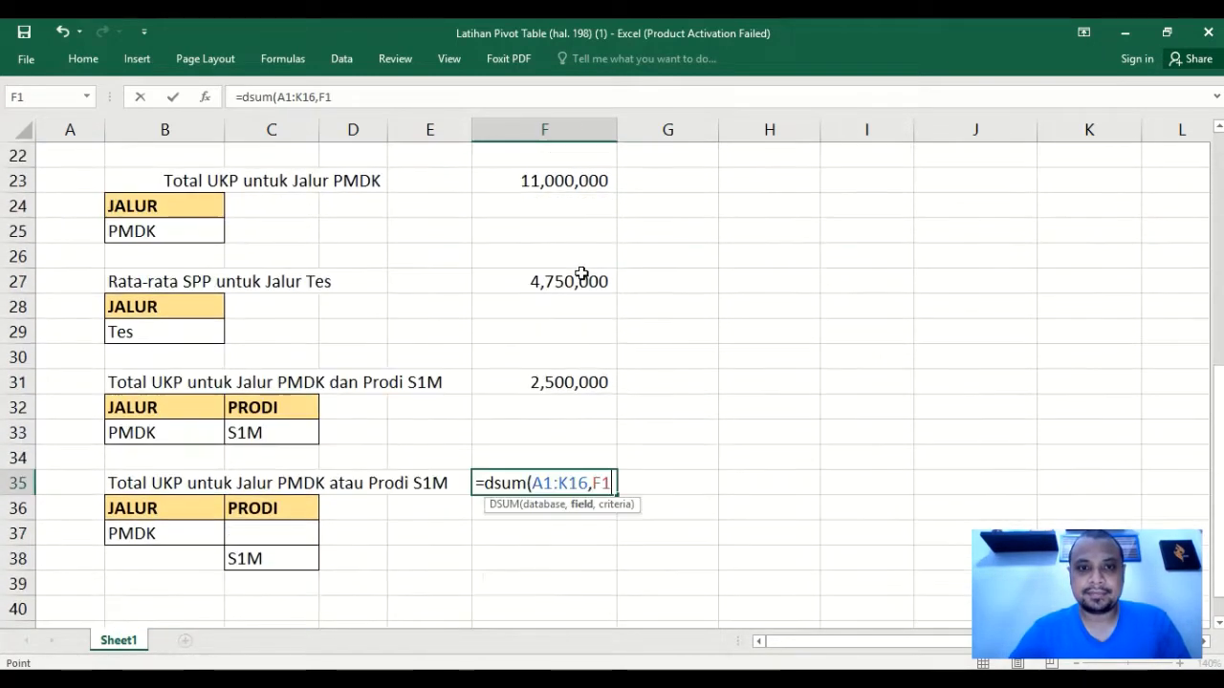
scroll(581, 275, "down", 1)
type(",")
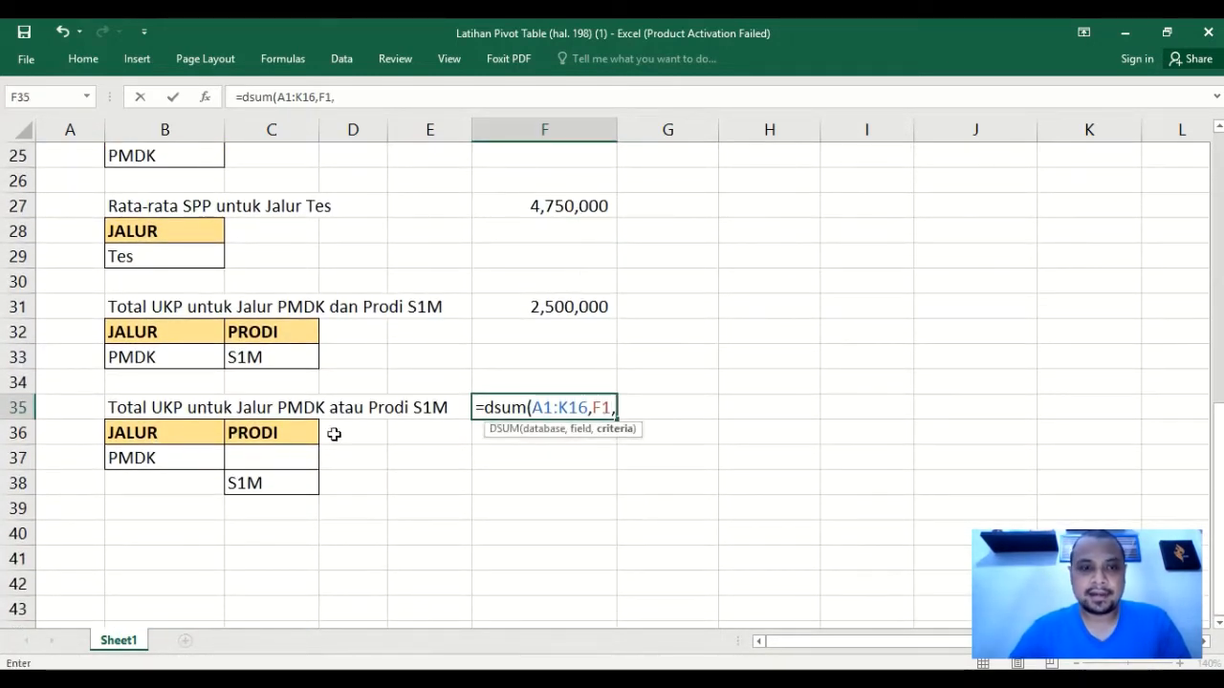
left_click_drag(197, 431, 270, 480)
type(")")
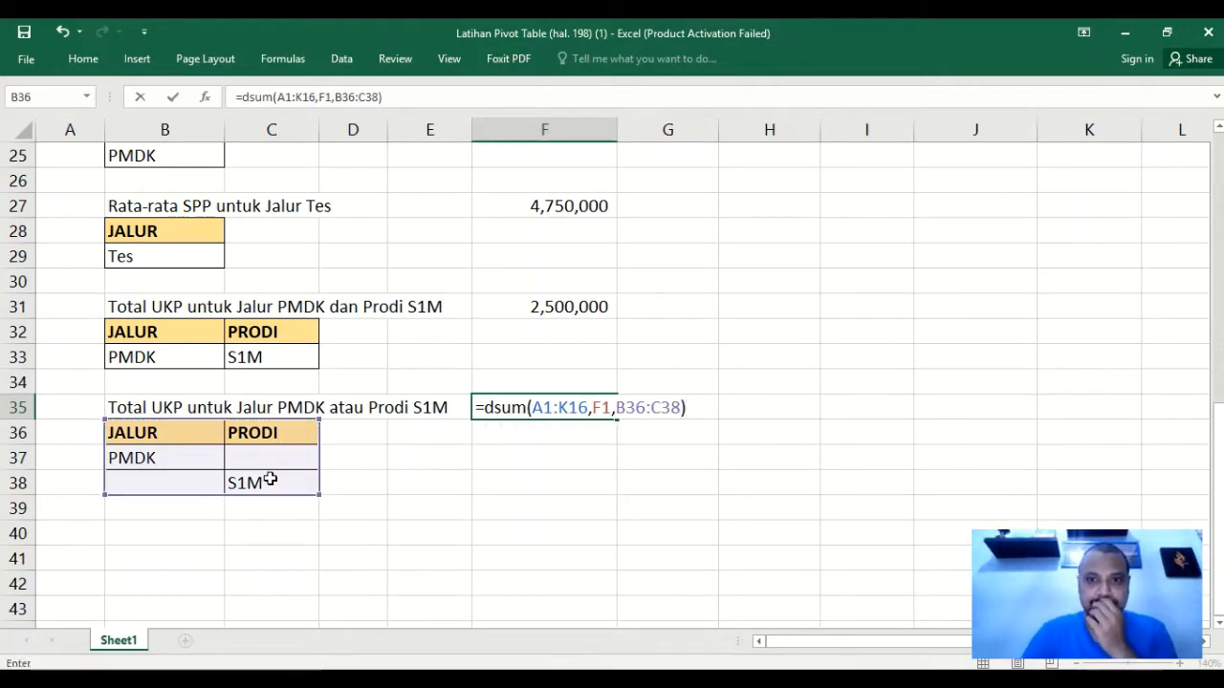
key("Return")
Format the total in F35 with thousands separators and no decimal places.
key("Up")
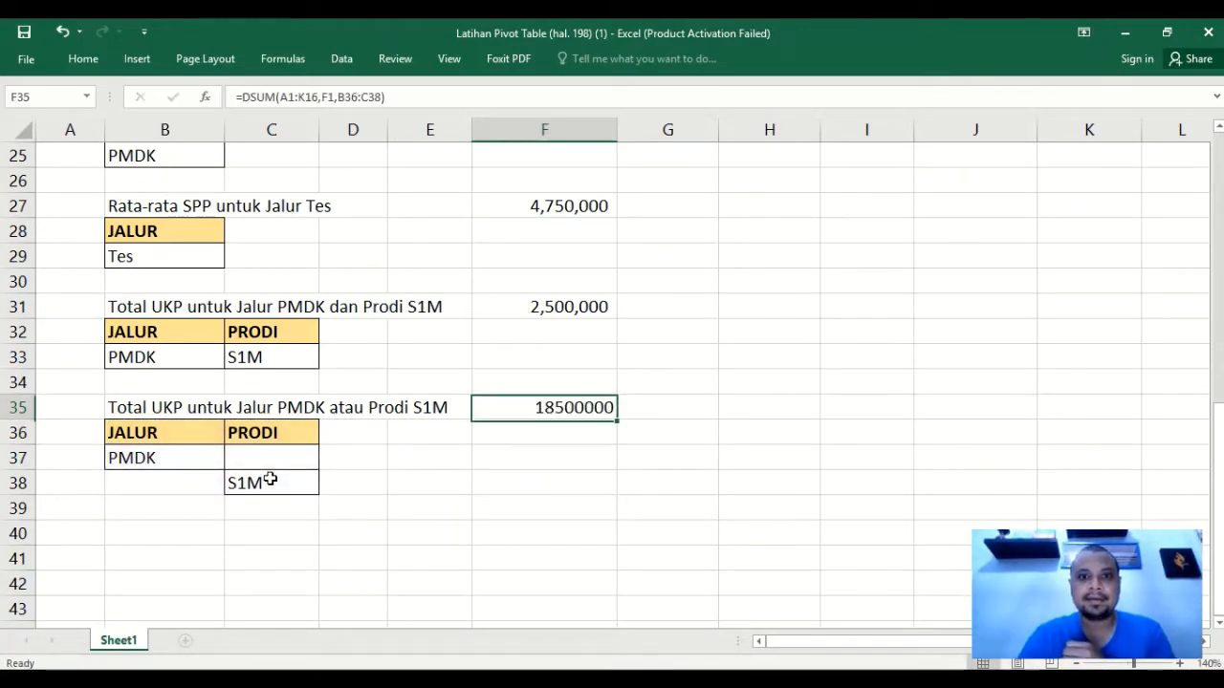
left_click(72, 58)
left_click(629, 117)
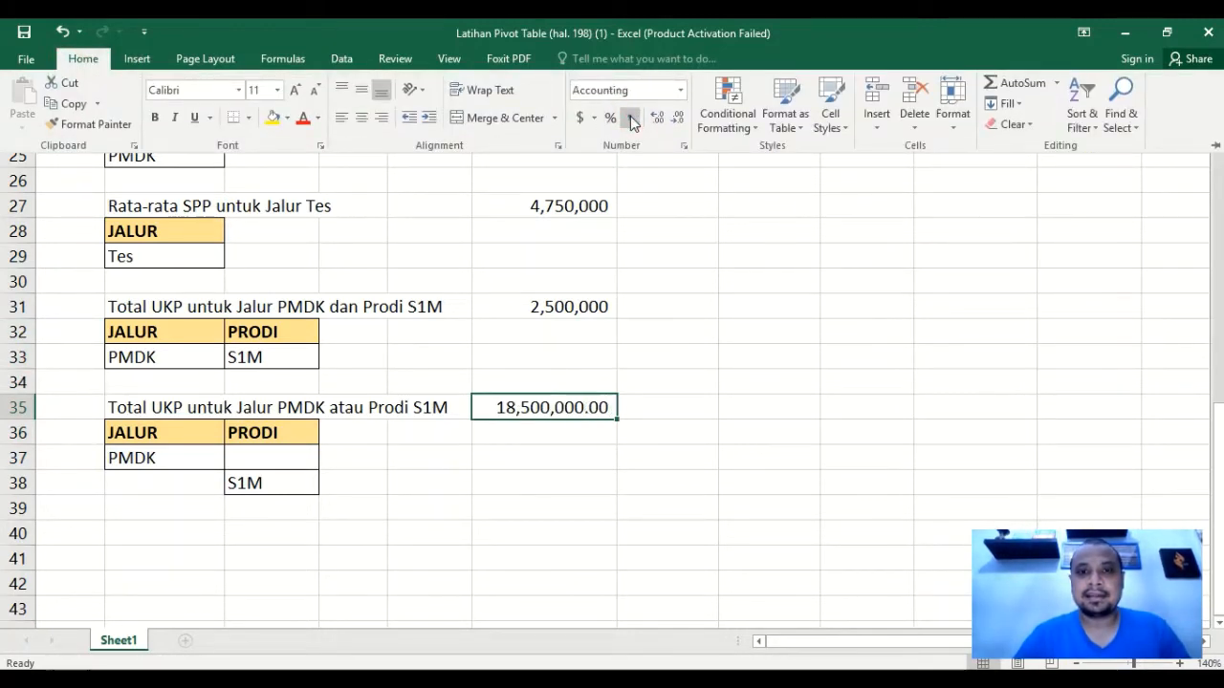
double_click(676, 119)
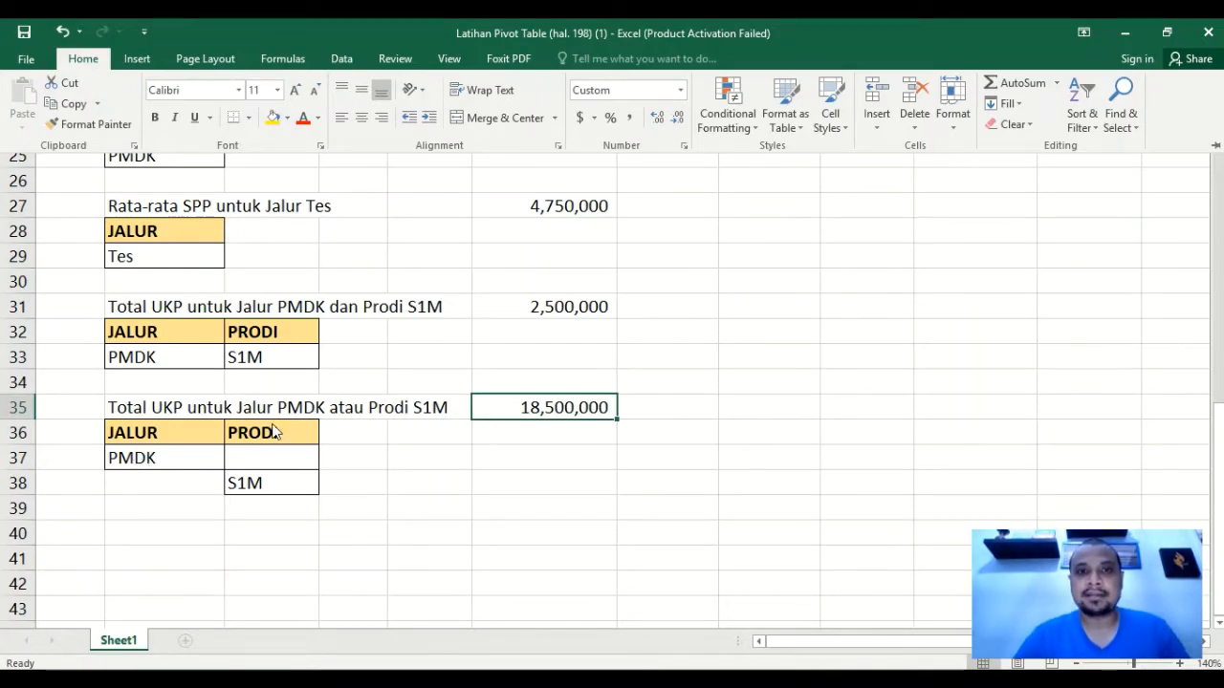
left_click(485, 284)
Highlight PMDK entries in the JALUR column and S1M entries in the PRODI column to check which records meet the OR condition.
scroll(485, 281, "up", 8)
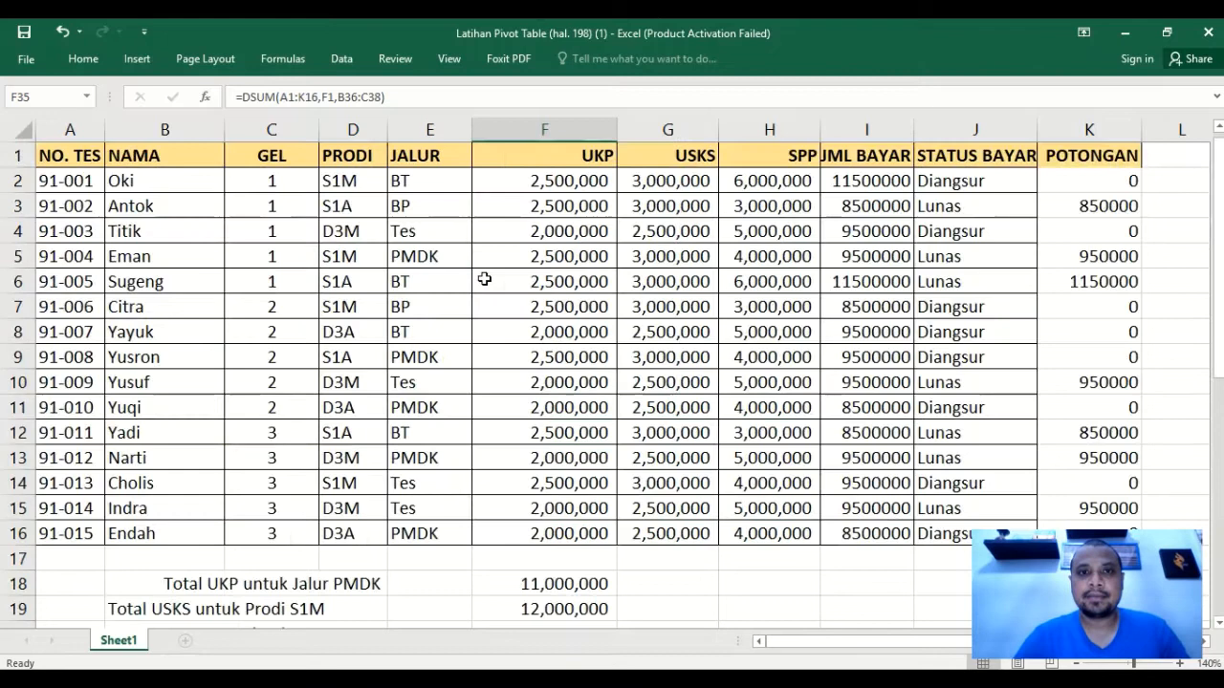
left_click(426, 256)
left_click(423, 357, "ctrl")
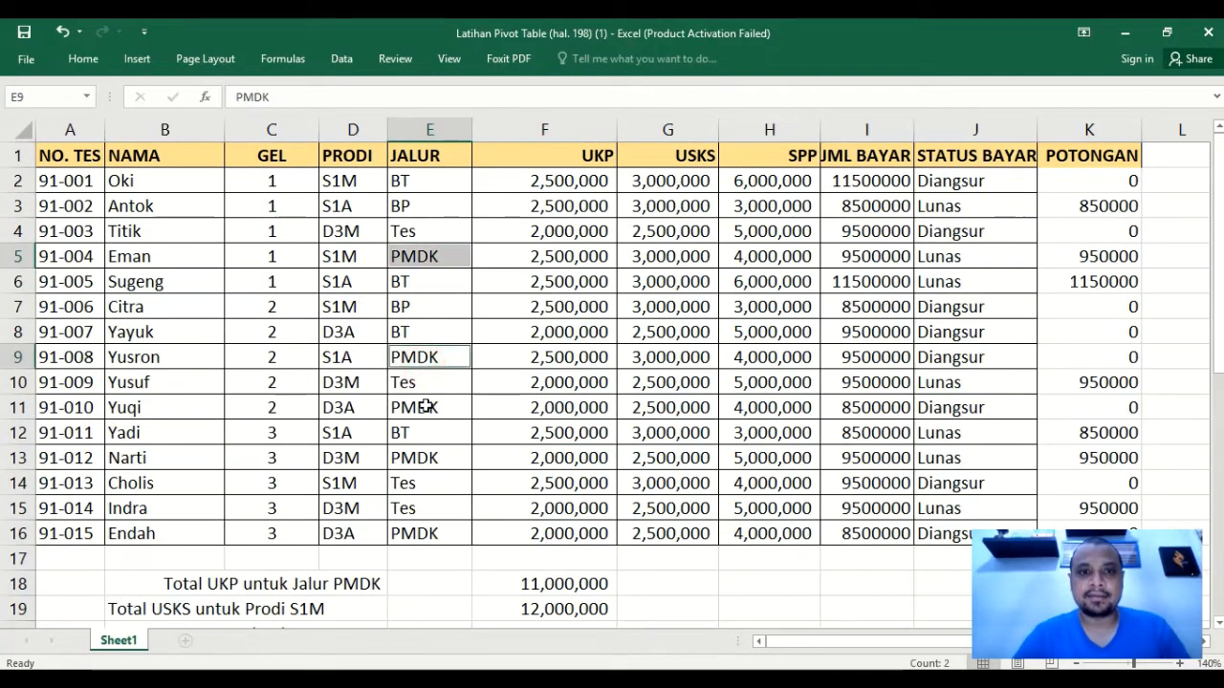
left_click(426, 409, "ctrl")
left_click(429, 458, "ctrl")
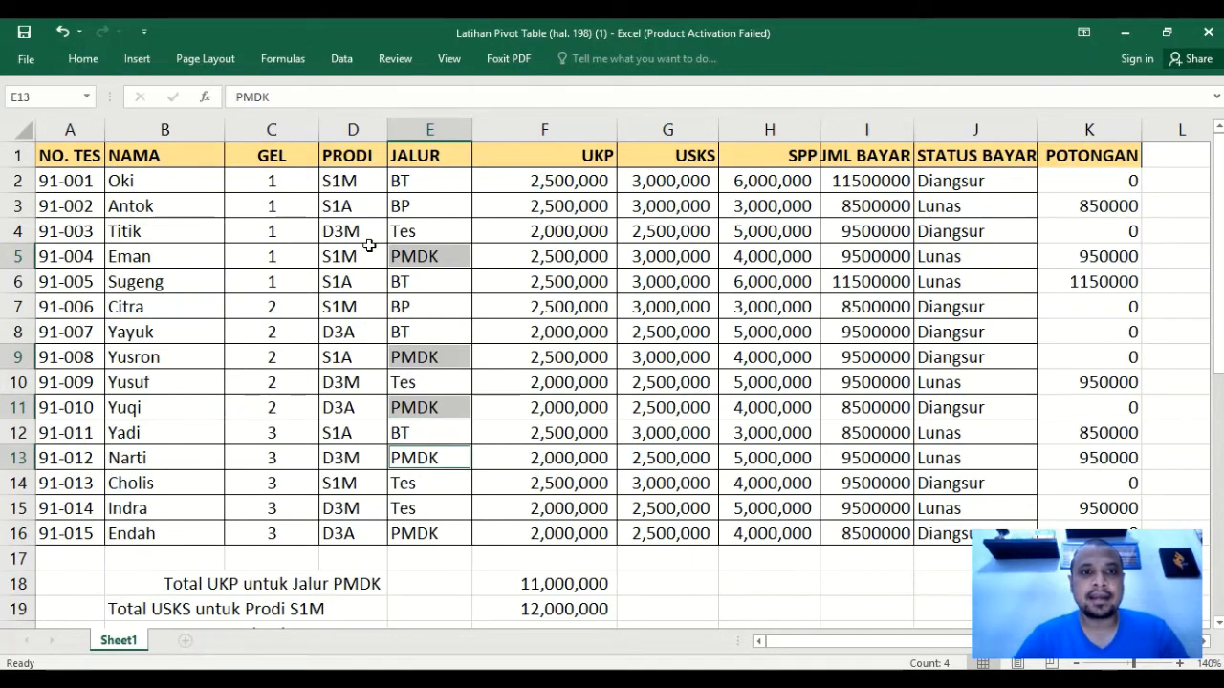
left_click(353, 182, "ctrl")
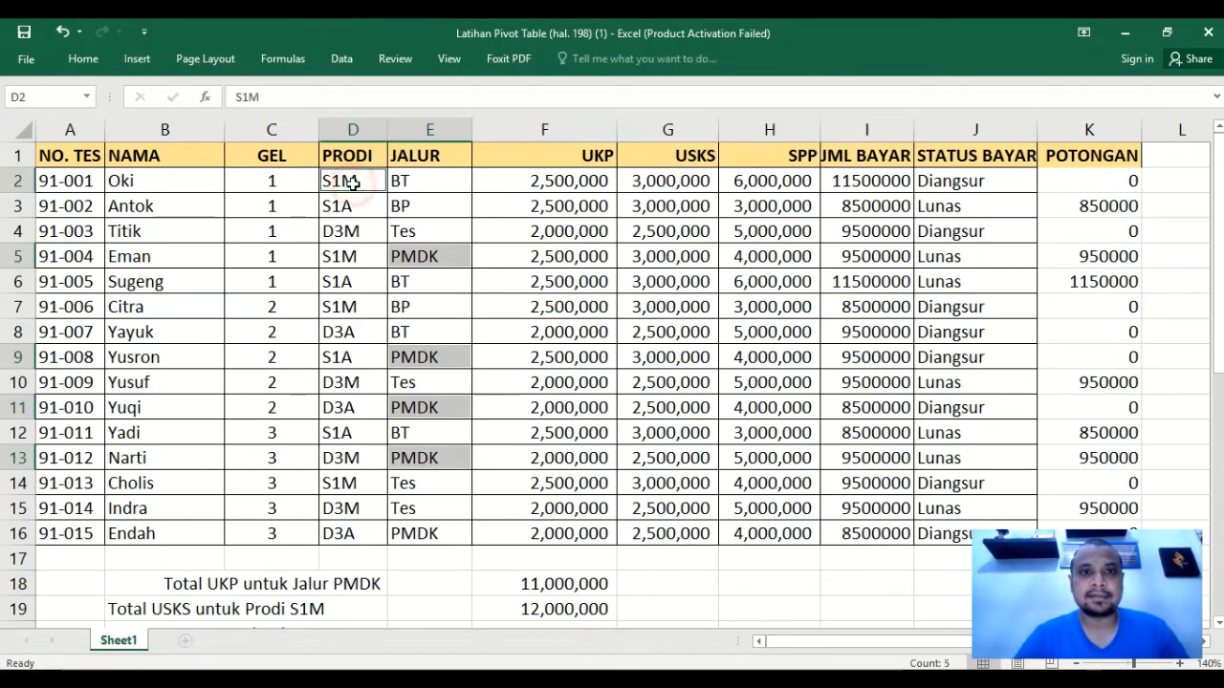
left_click(352, 256, "ctrl")
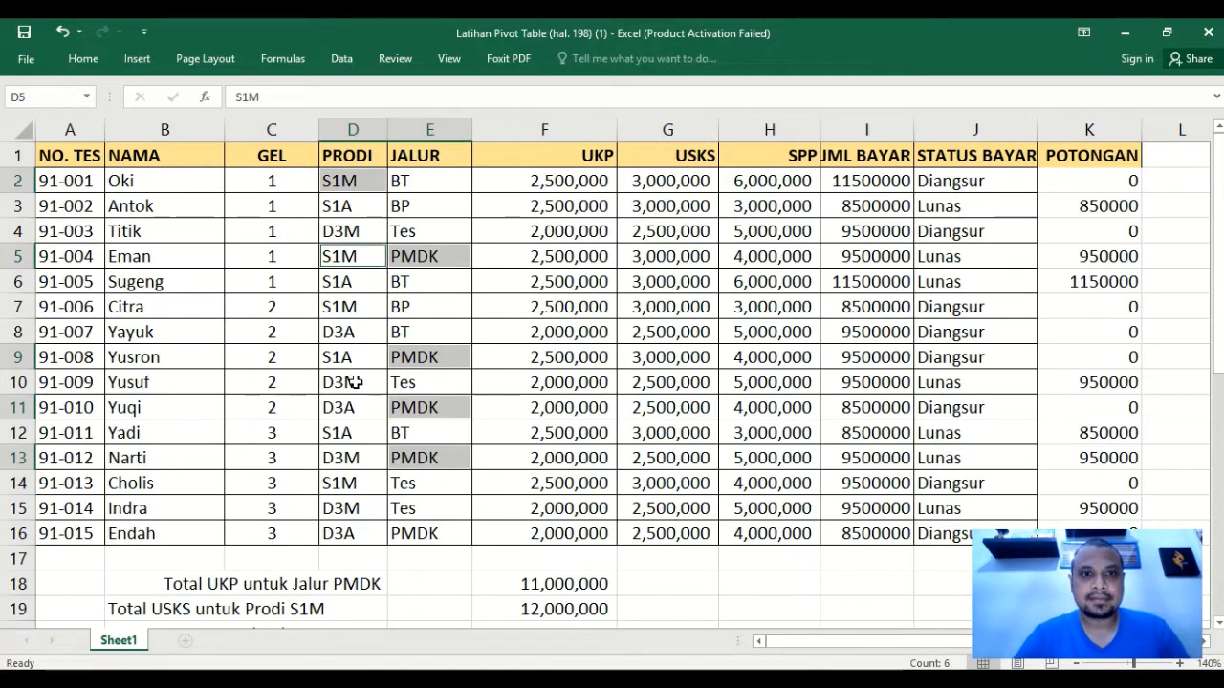
left_click(353, 487, "ctrl")
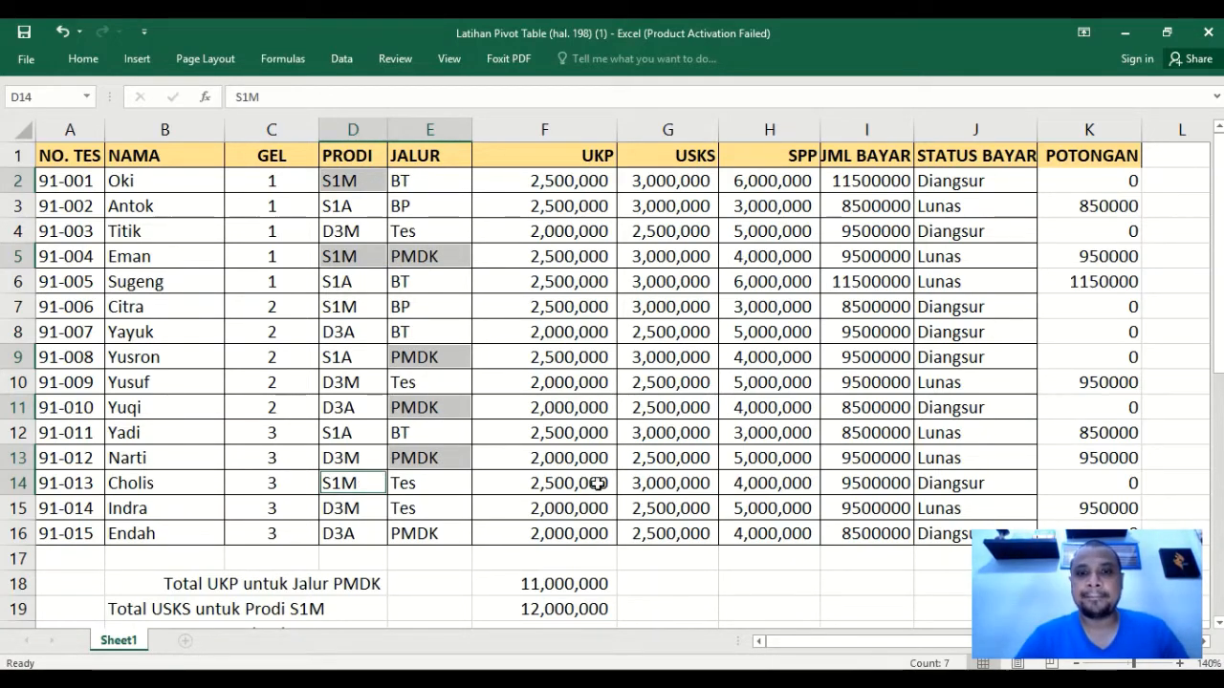
Copy the label "Banyaknya Status Bayar Lunas" from B21 to B40.
scroll(538, 462, "down", 7)
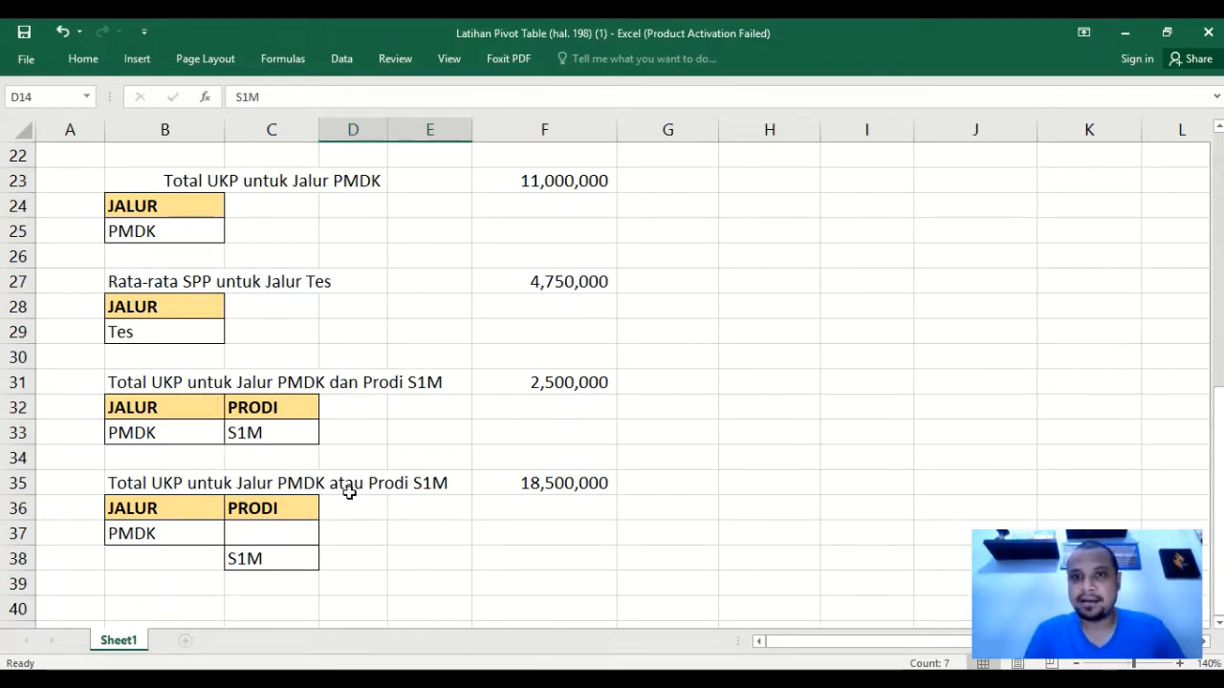
scroll(350, 491, "down", 2)
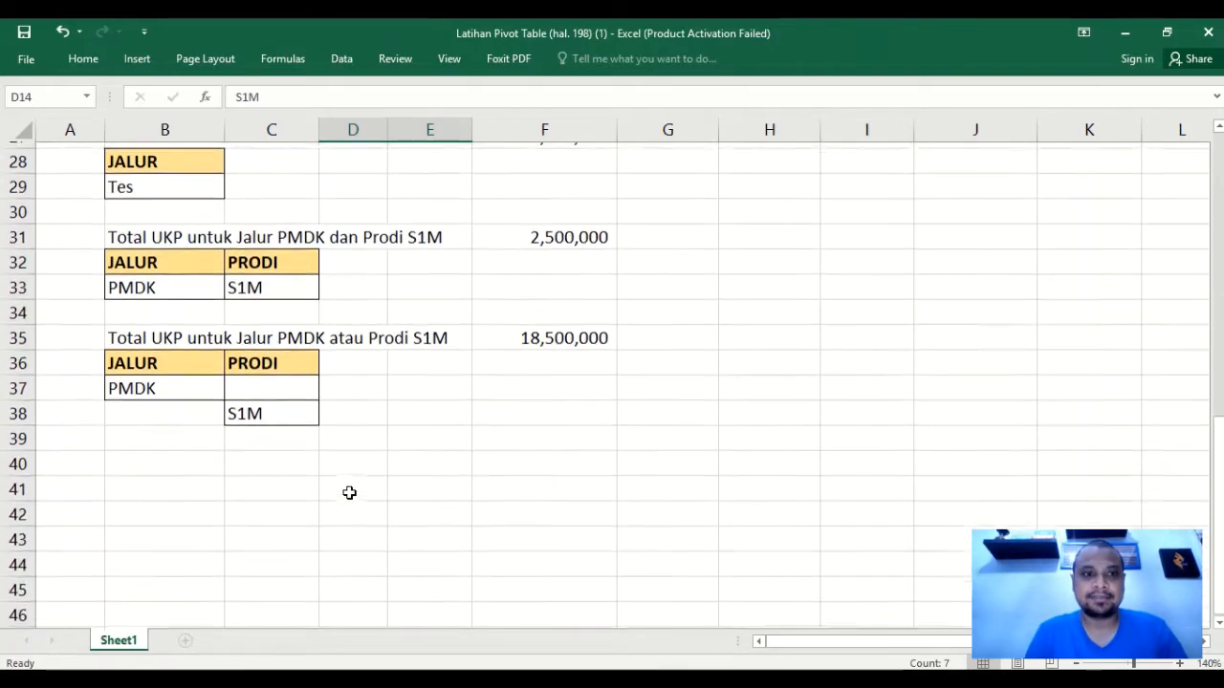
left_click(208, 455)
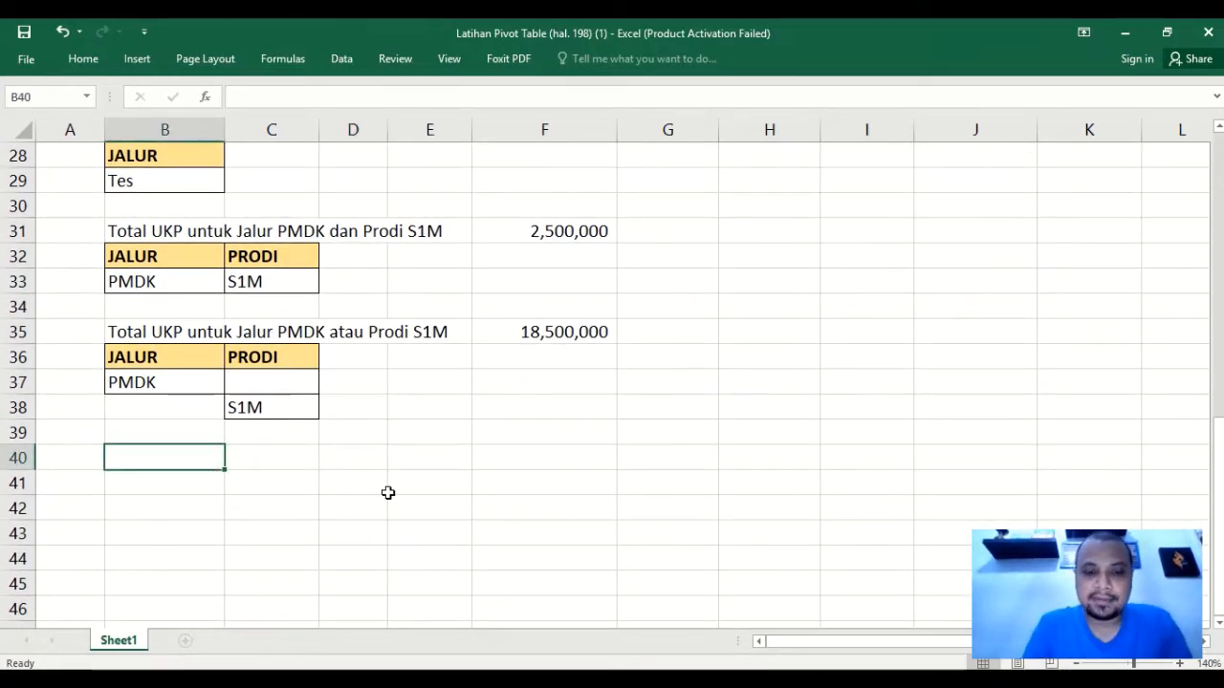
key("Up")
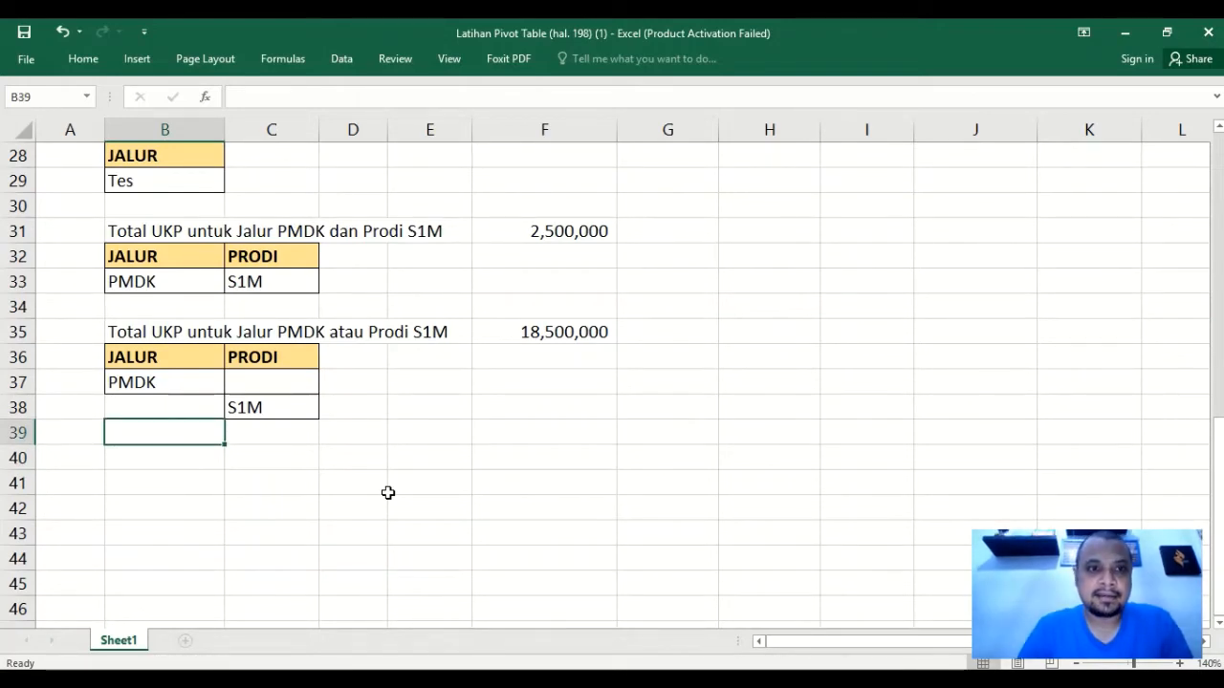
key("Up")
key("Up")
key("Up")
key("Up")
key("Up")
key("Up")
key("Up")
key("Up")
key("Up")
key("Up")
key("Up")
key("Up")
key("Up")
key("Up")
key("Up")
key("Up")
key("Up")
key("Up")
key("Up")
key("Up")
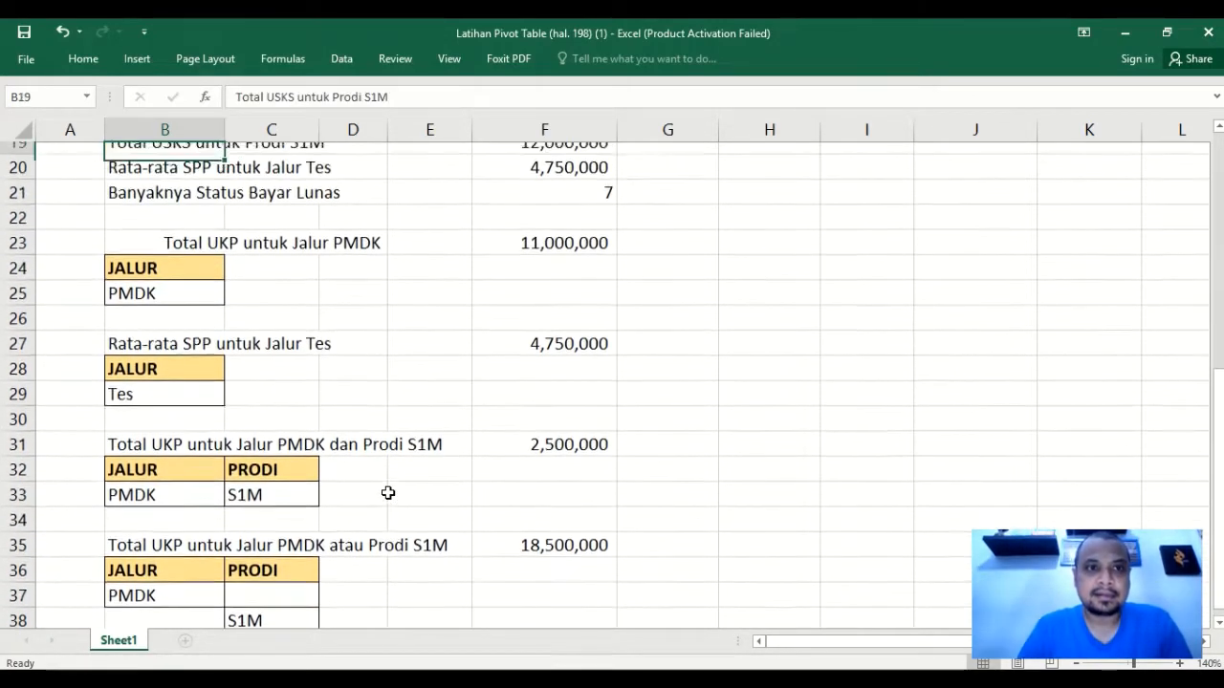
key("Down")
key("Down")
key("ctrl+c")
key("Down")
key("Down")
key("Down")
key("Down")
key("Down")
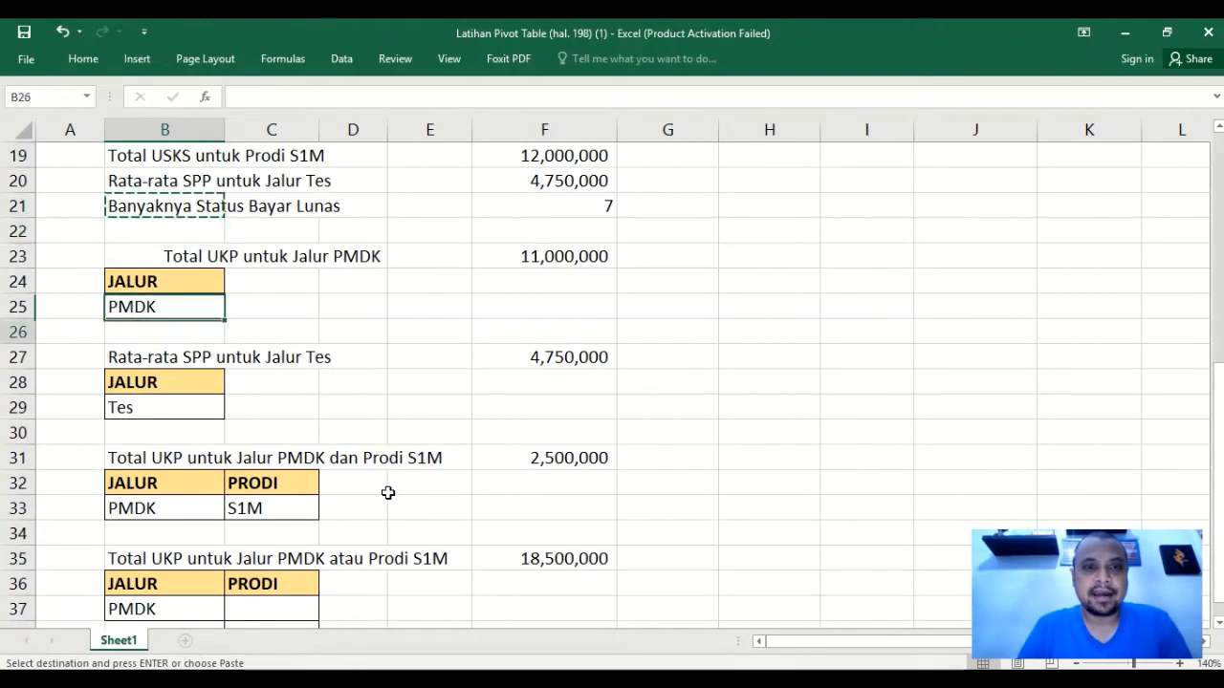
key("Down")
key("Down")
key("Down")
key("Down")
key("Down")
key("Down")
key("Down")
key("Down")
key("Down")
key("Down")
key("Down")
key("Down")
key("Down")
key("Down")
key("Down")
key("Down")
key("Up")
key("Up")
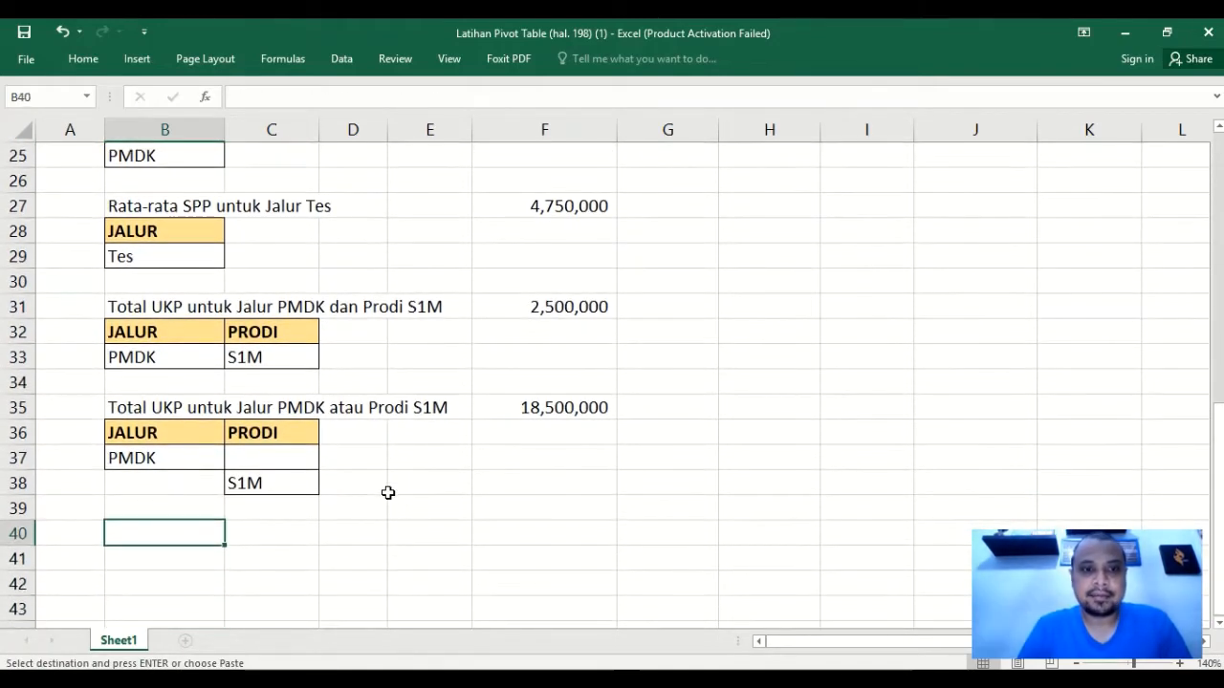
key("ctrl+v")
key("Right")
key("Right")
key("Right")
key("Right")
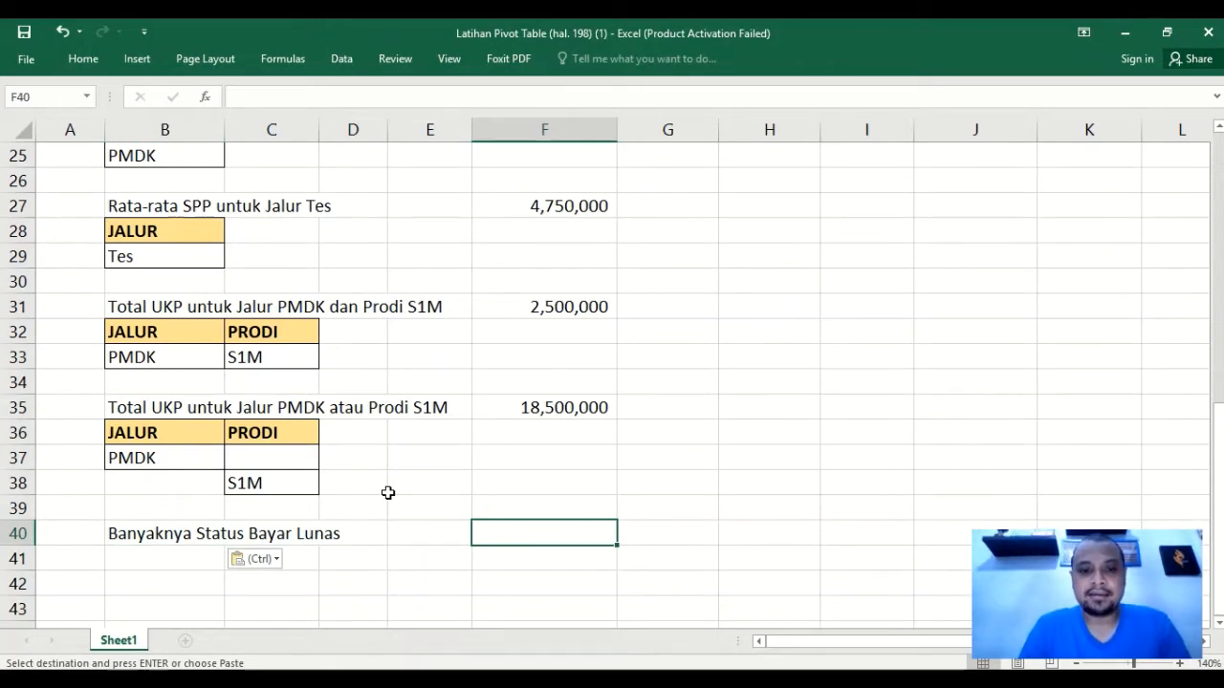
key("F2")
type("=d")
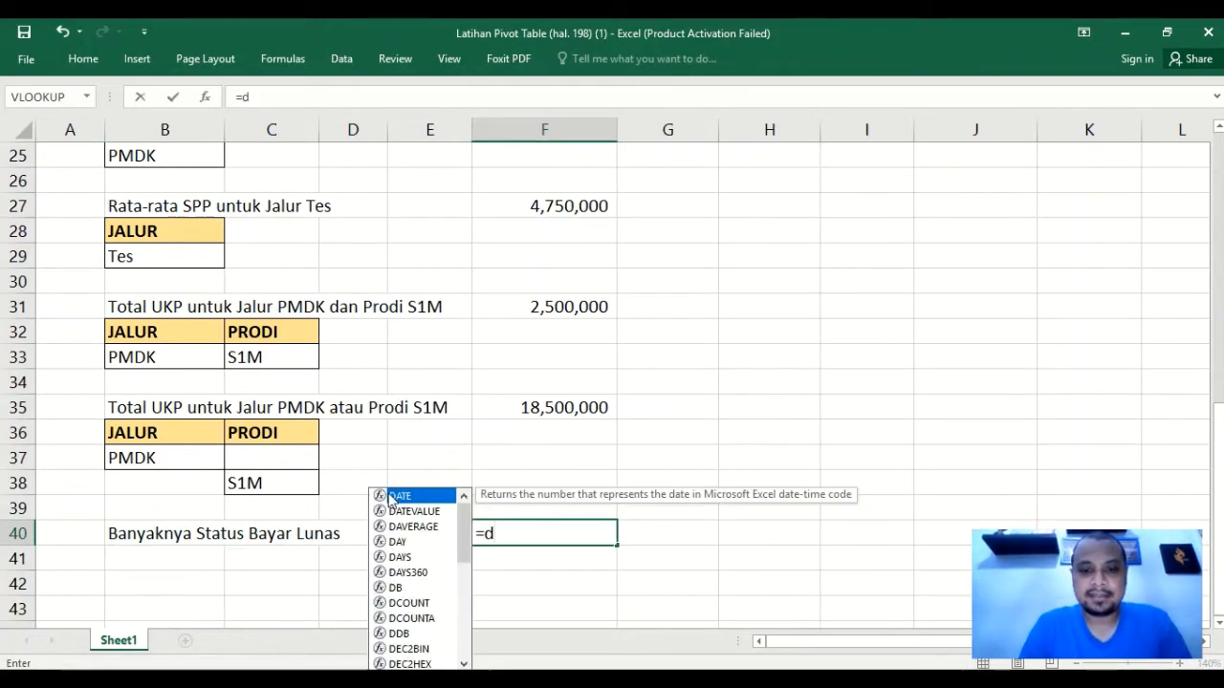
type("count(")
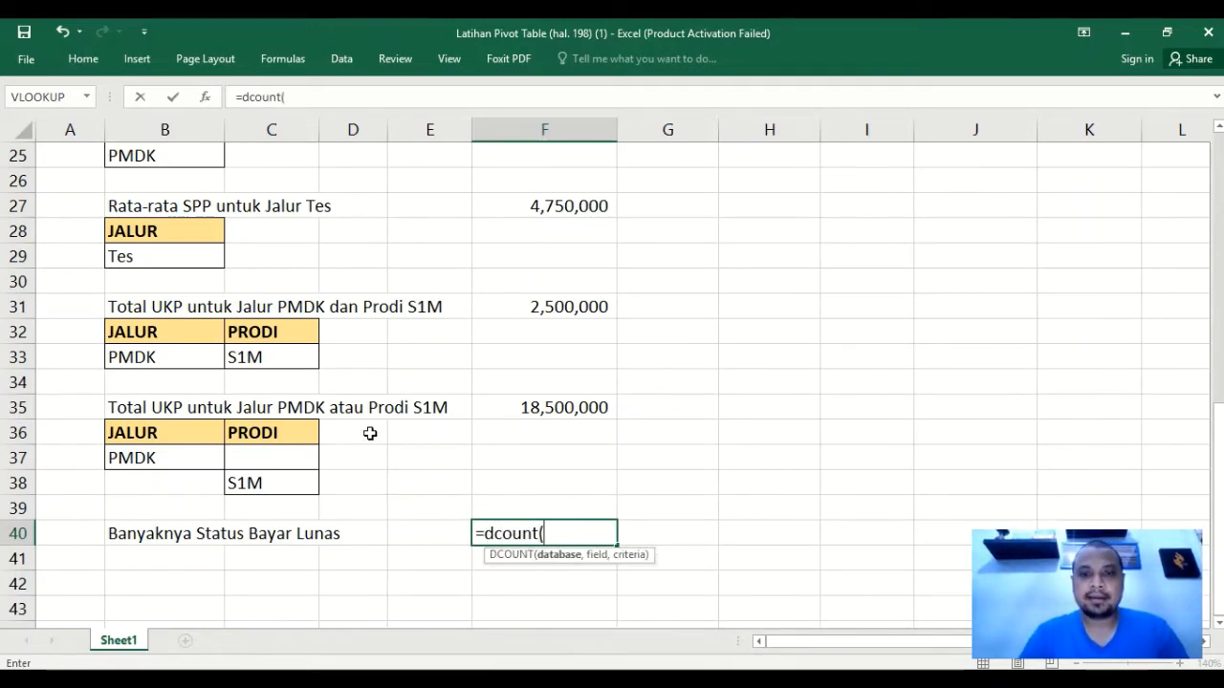
scroll(370, 433, "up", 8)
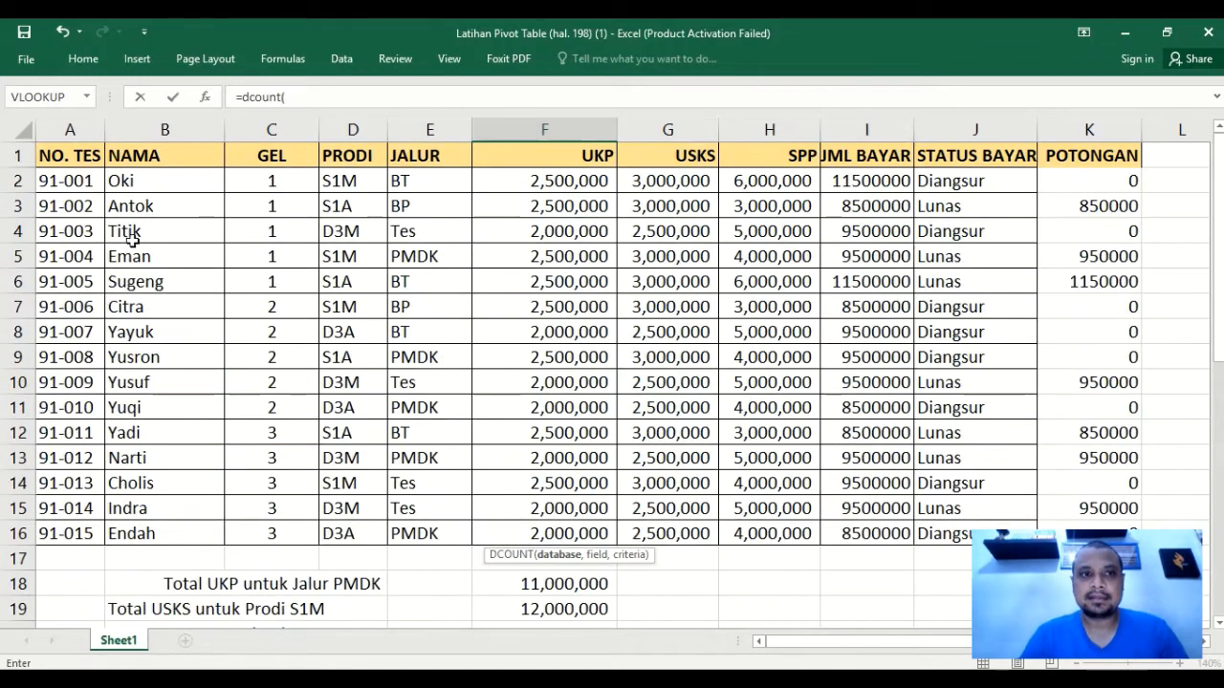
left_click(82, 156)
left_click_drag(135, 188, 1045, 536)
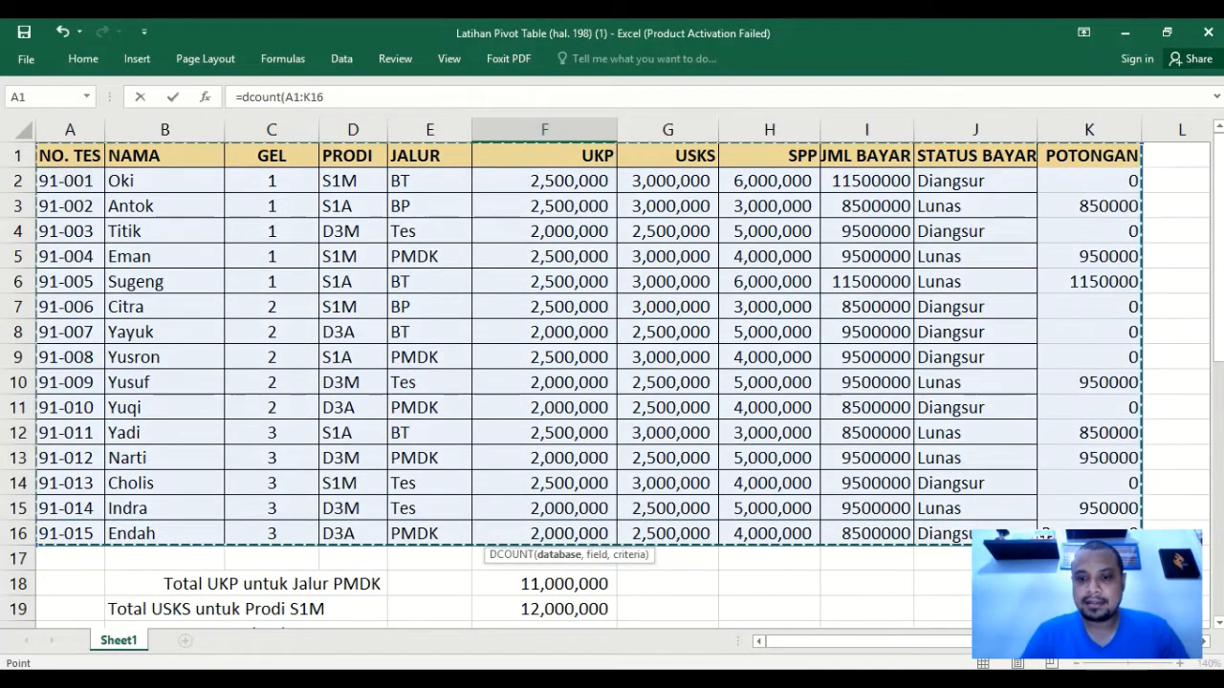
type(",")
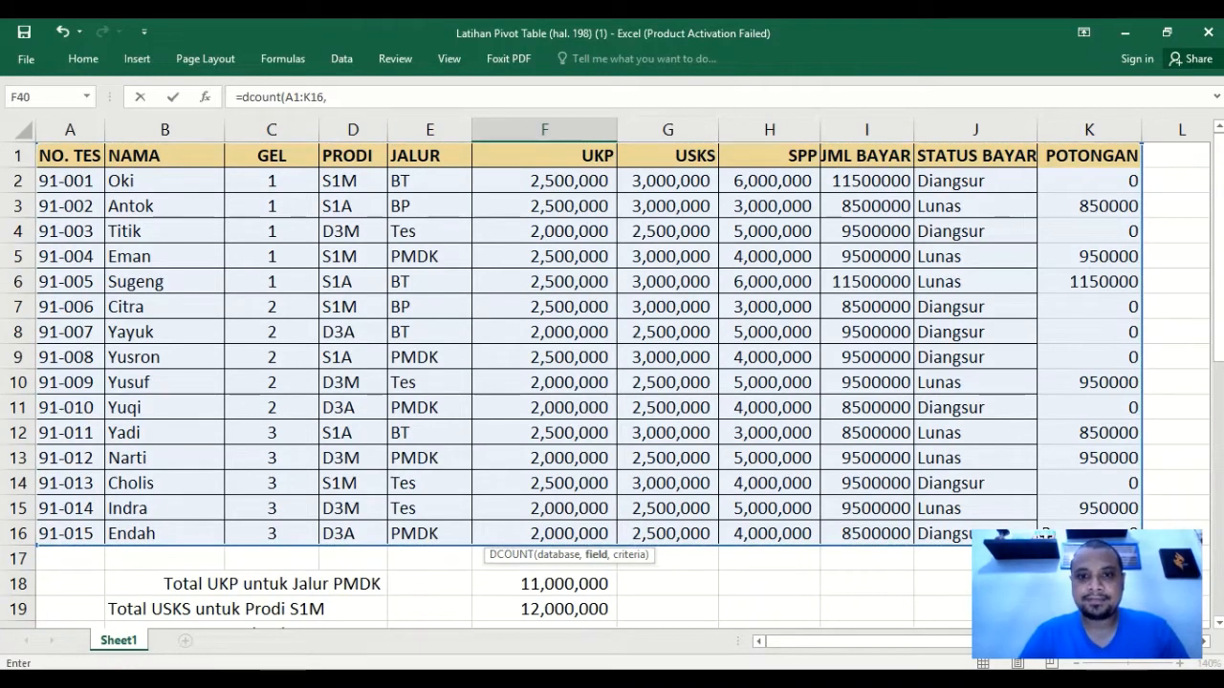
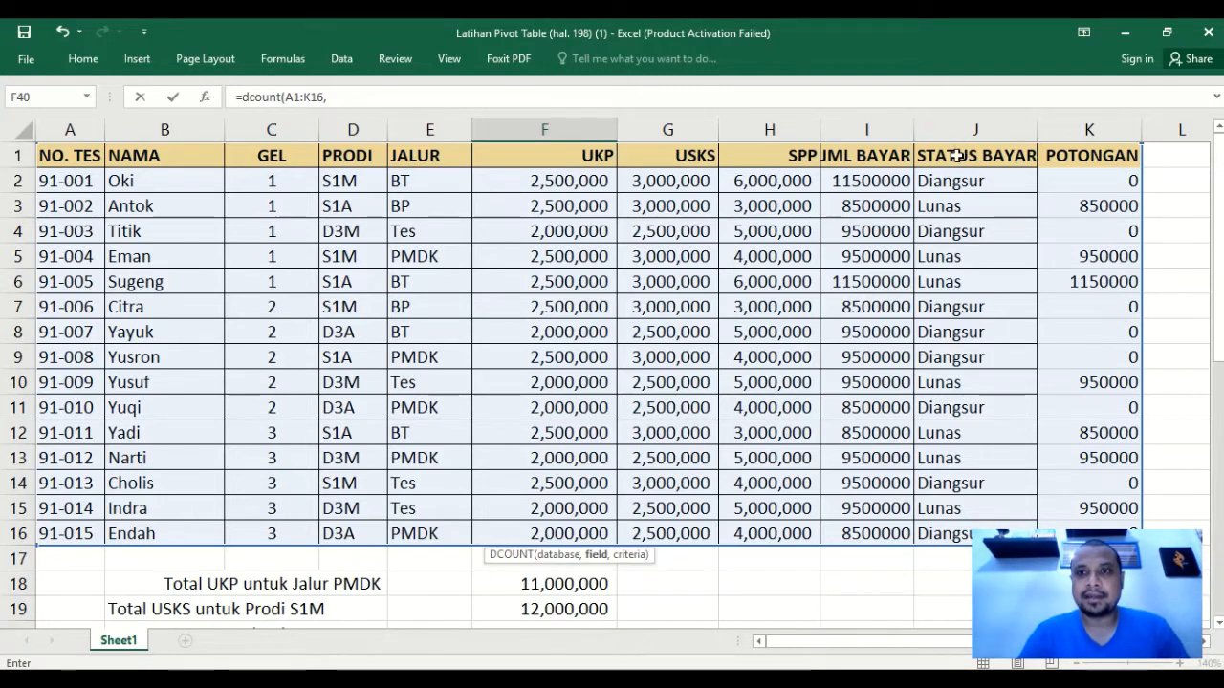
left_click(955, 158)
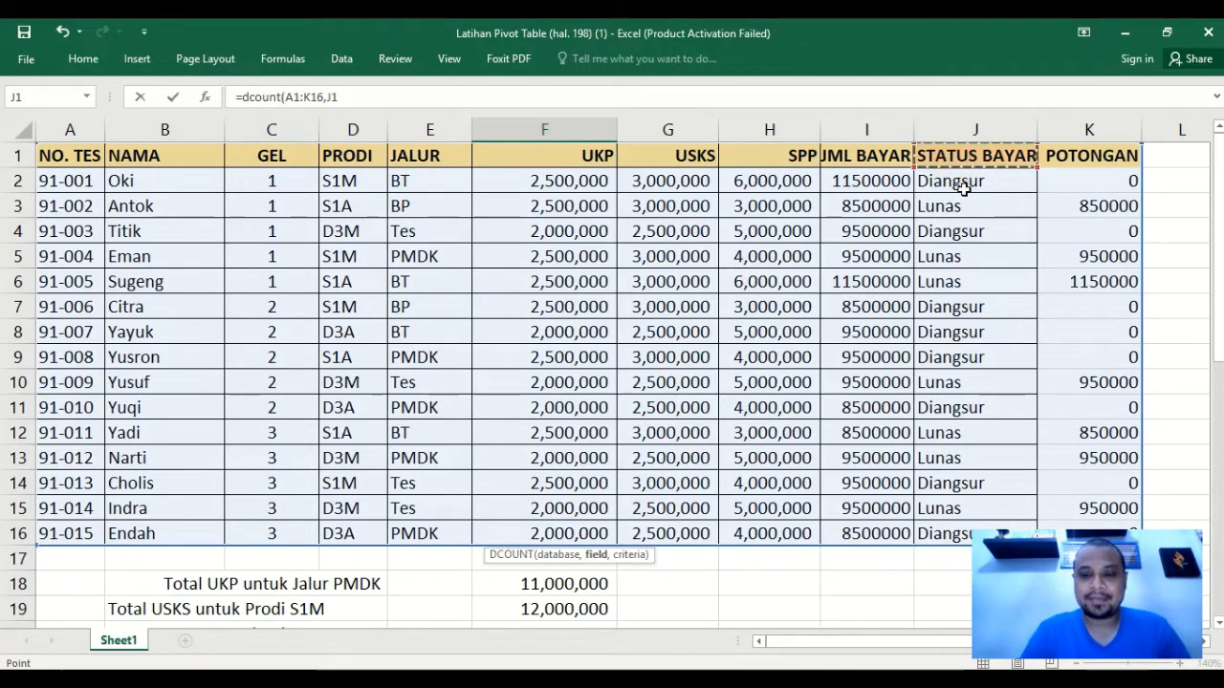
type(",")
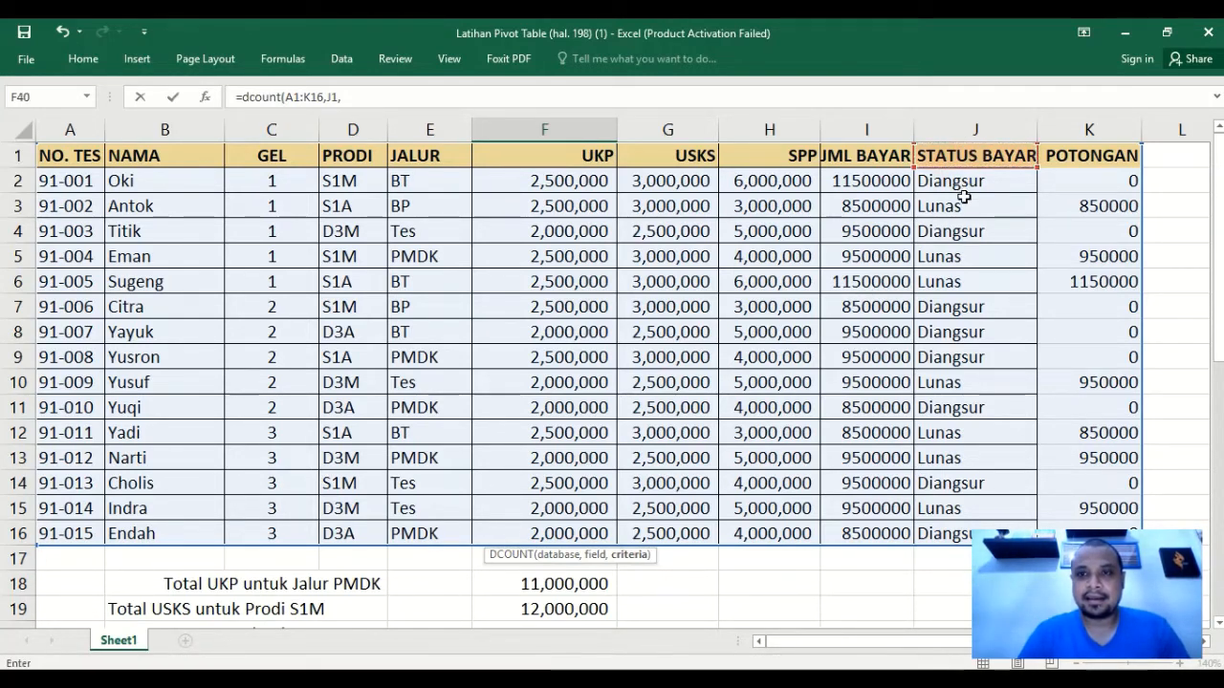
key("Escape")
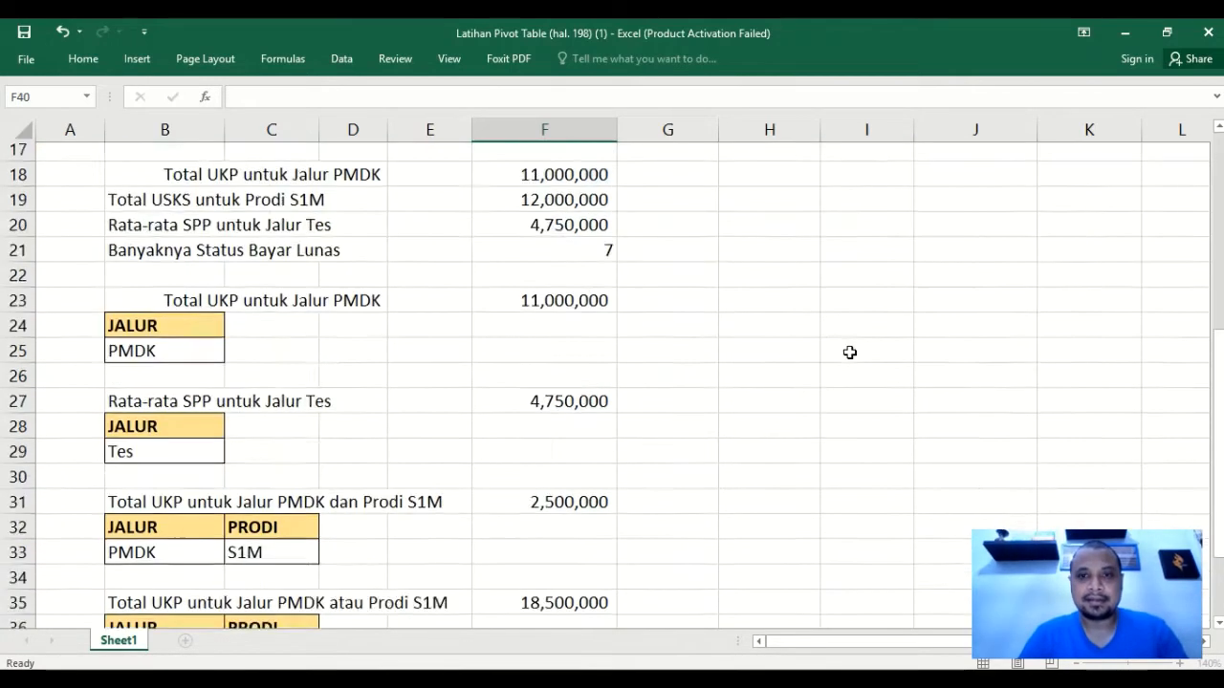
Copy the STATUS BAYAR header in J1 and the Lunas entry in J3 to B41:B42 as the criteria block.
scroll(850, 352, "down", 1)
left_click(188, 402)
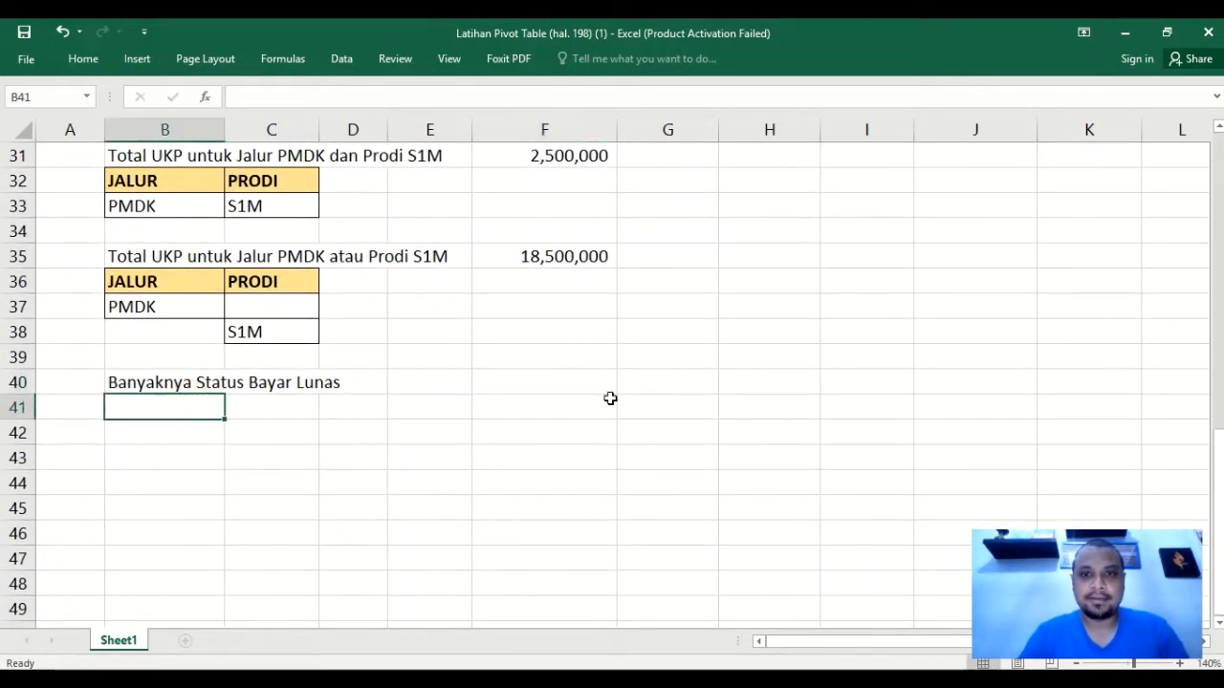
scroll(612, 399, "up", 10)
left_click(985, 160)
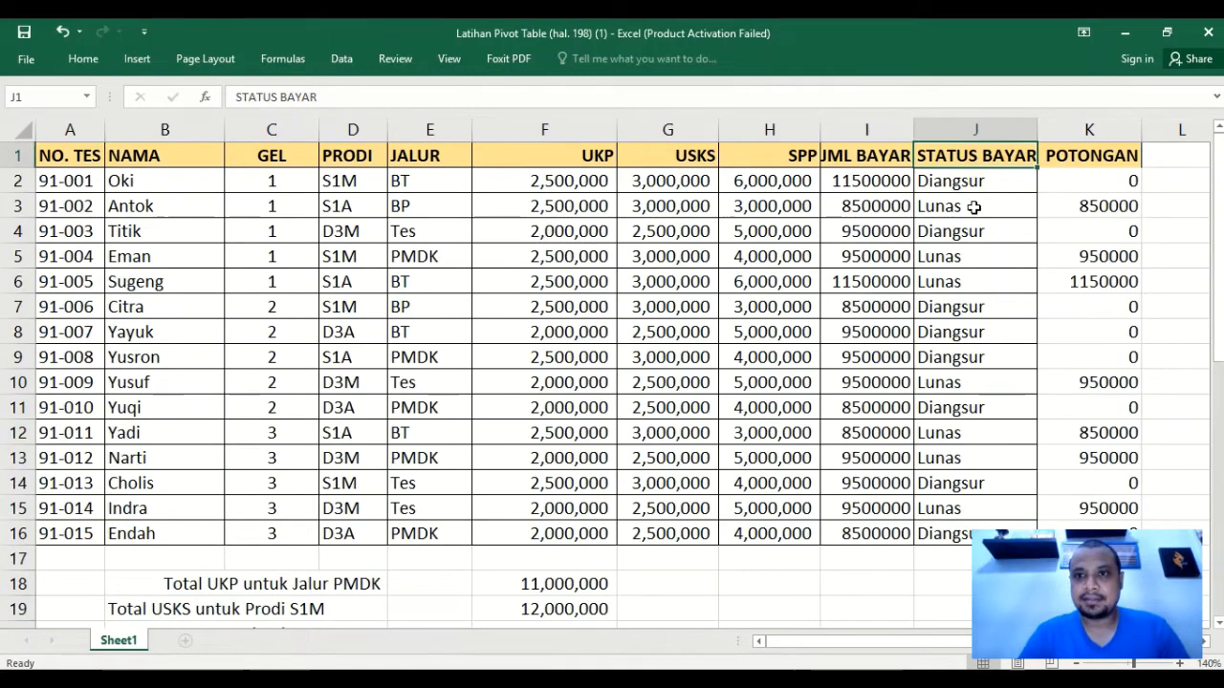
left_click(973, 206, "ctrl")
key("ctrl+c")
scroll(769, 412, "down", 10)
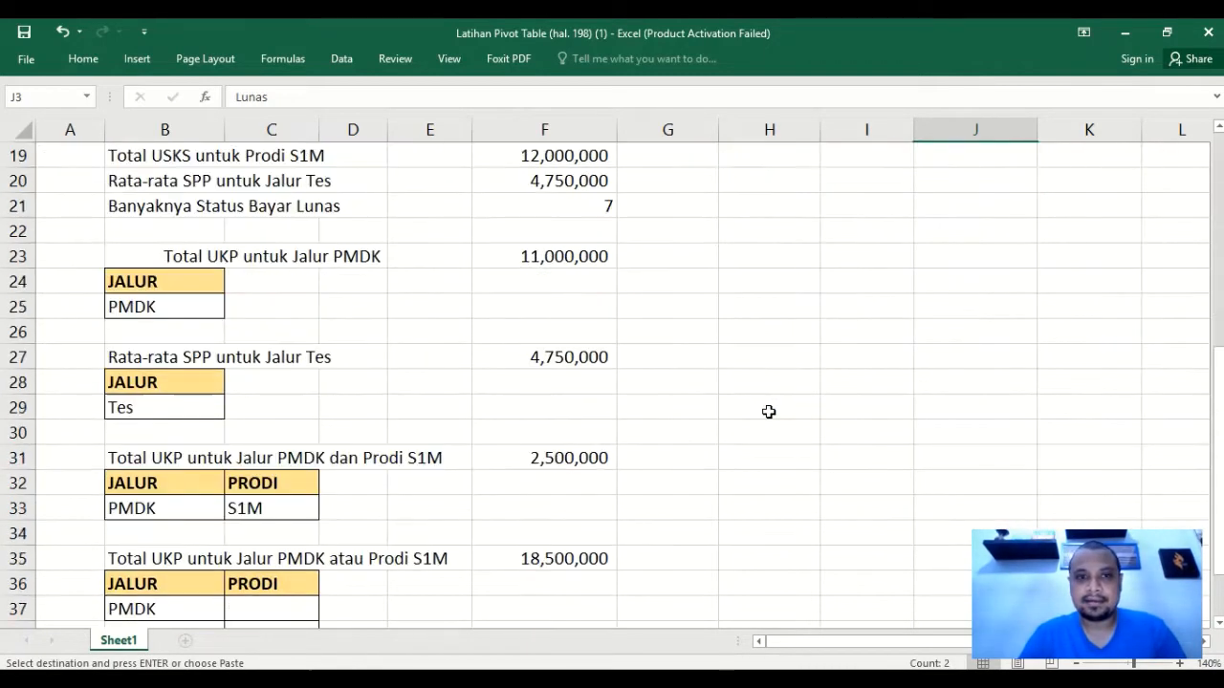
left_click(209, 405)
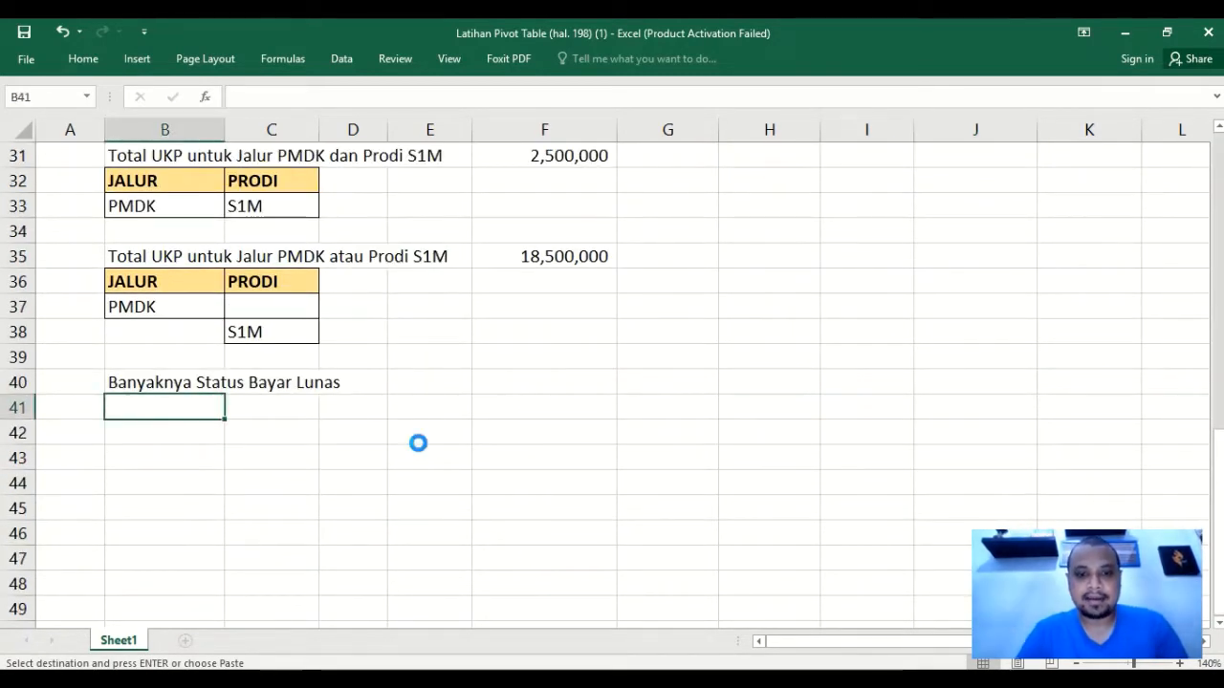
key("ctrl+v")
Enter =DCOUNT(A1:K16,J1,B41:B42) in F40 to count the records with payment status Lunas.
left_click(509, 380)
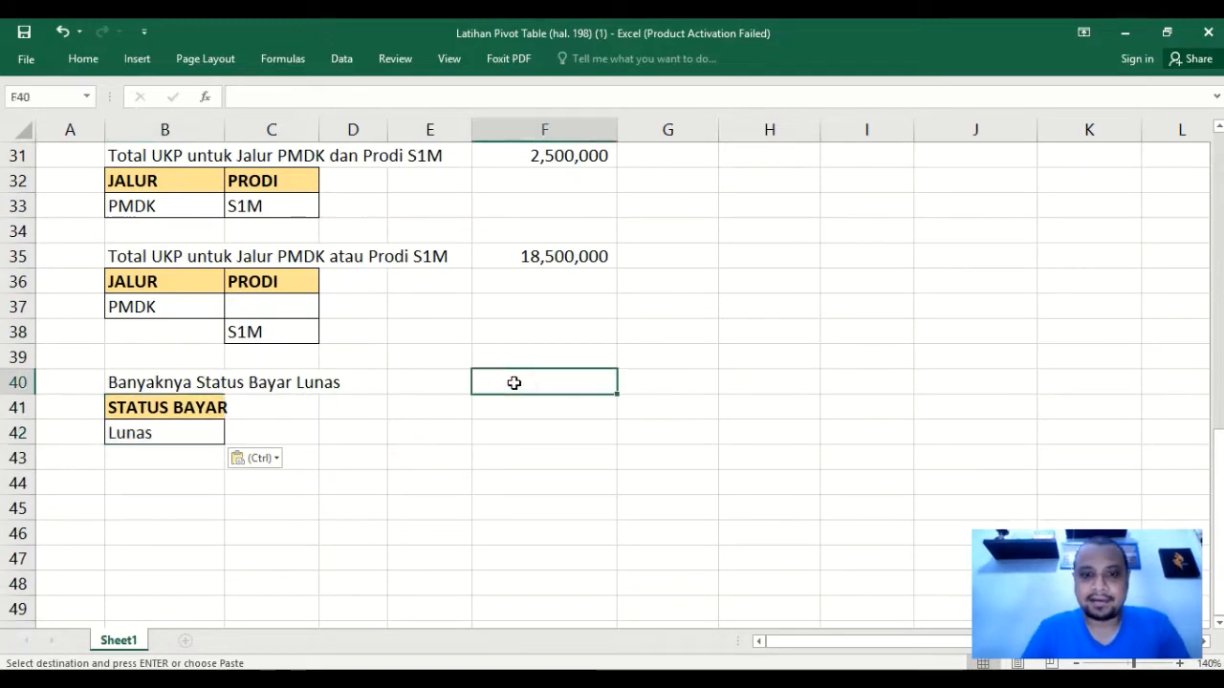
type("=dcount(")
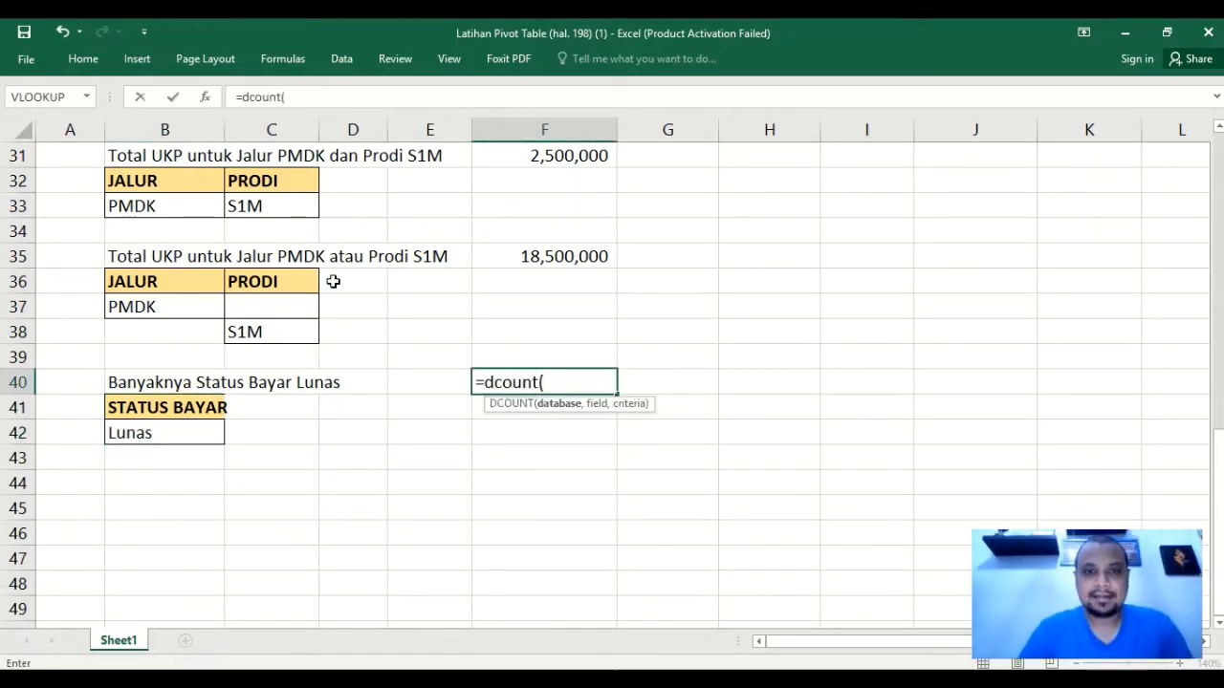
scroll(331, 279, "up", 10)
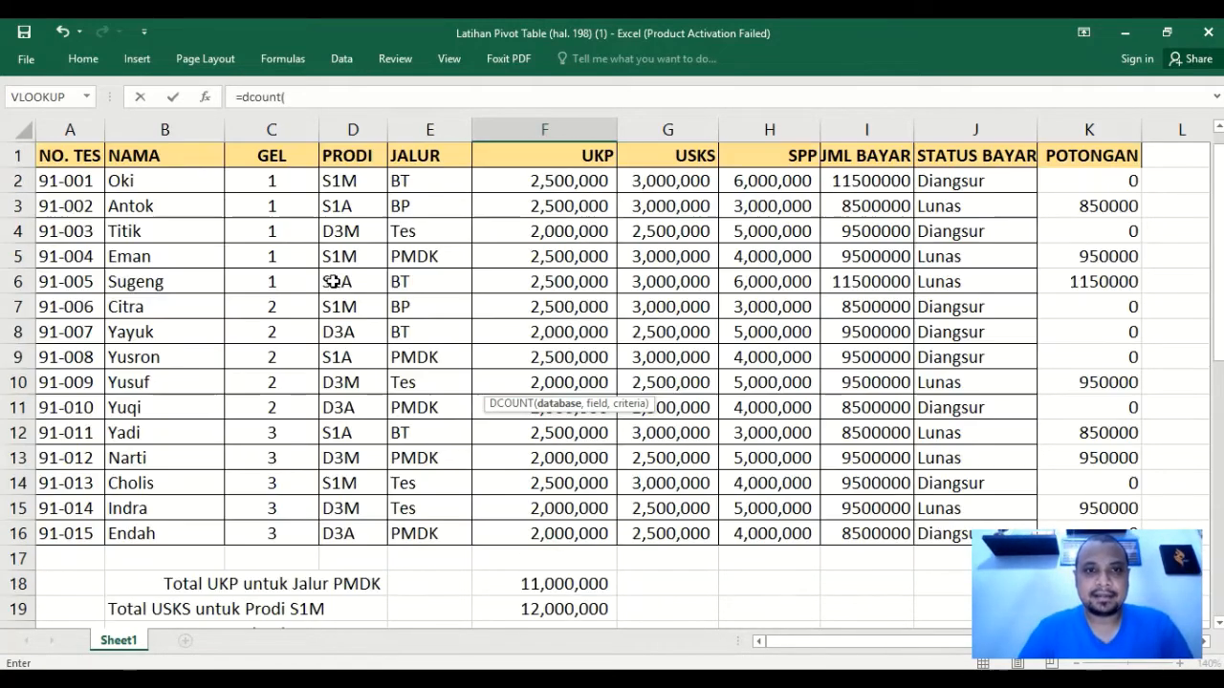
left_click_drag(78, 160, 1060, 525)
type(",")
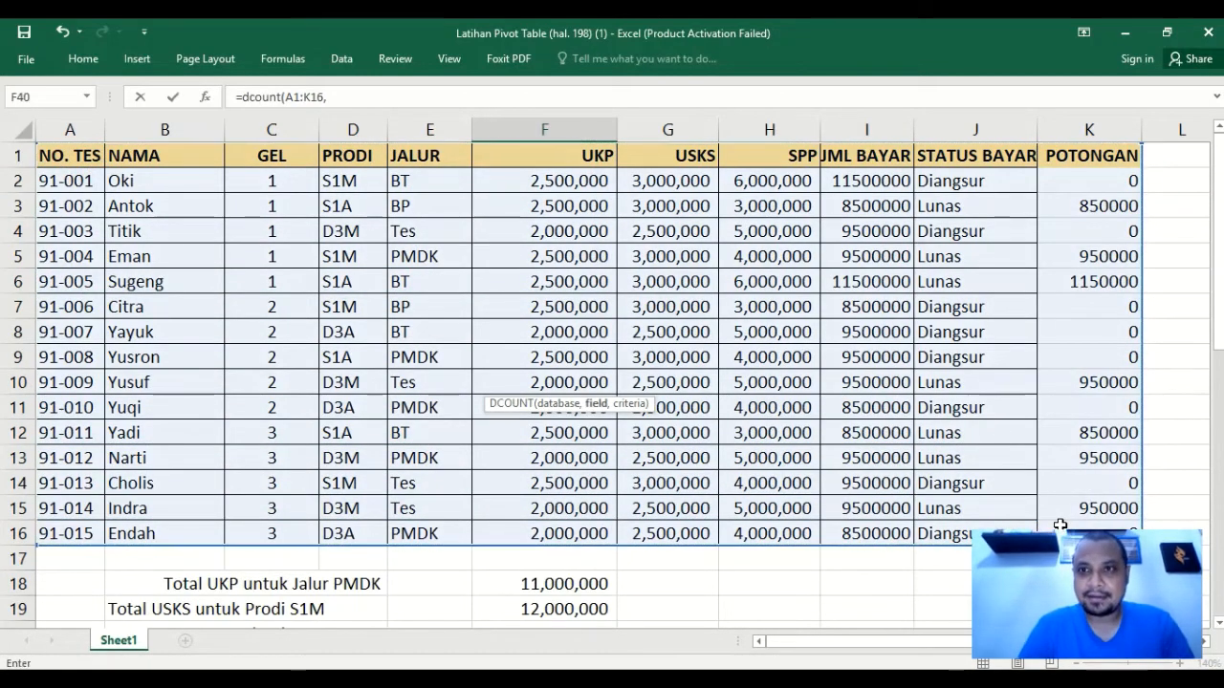
left_click(953, 159)
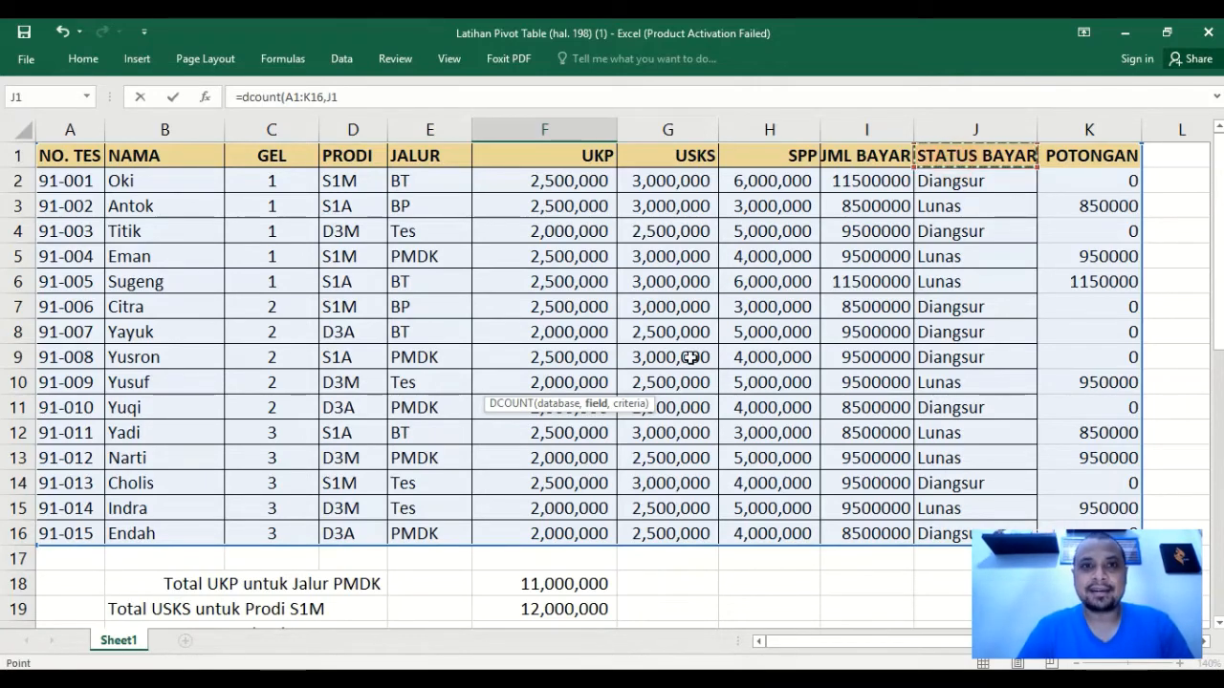
scroll(698, 355, "down", 8)
scroll(690, 358, "down", 1)
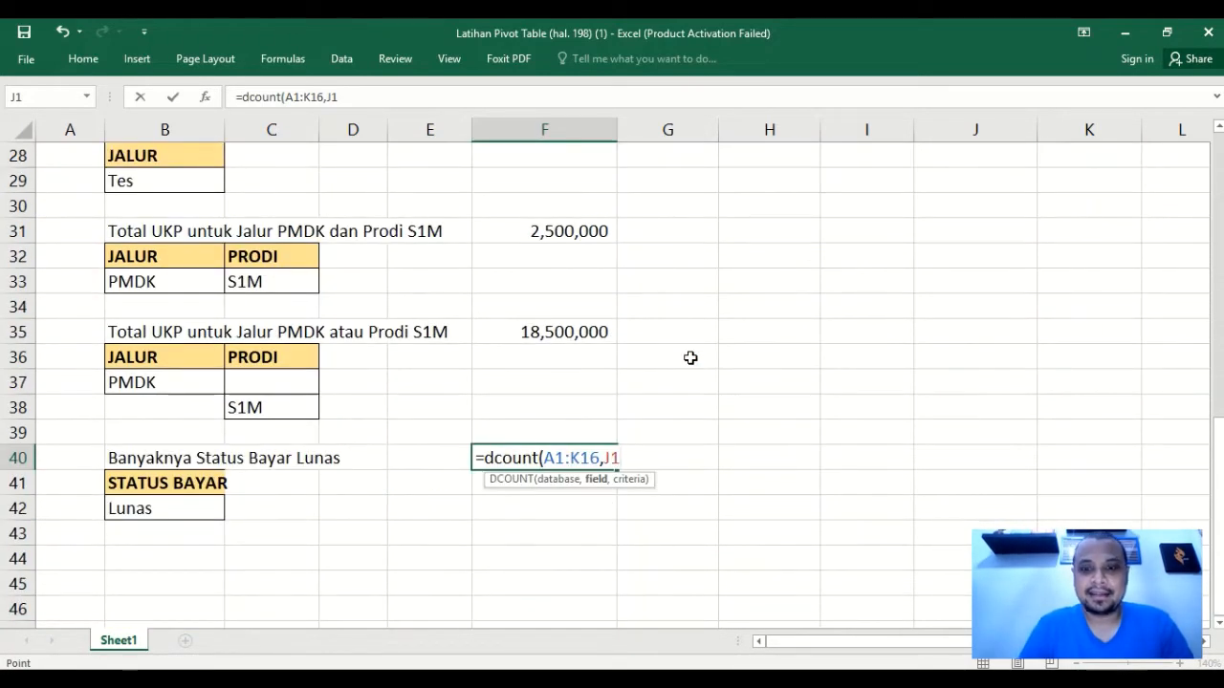
type(",")
left_click_drag(205, 486, 197, 507)
type(")")
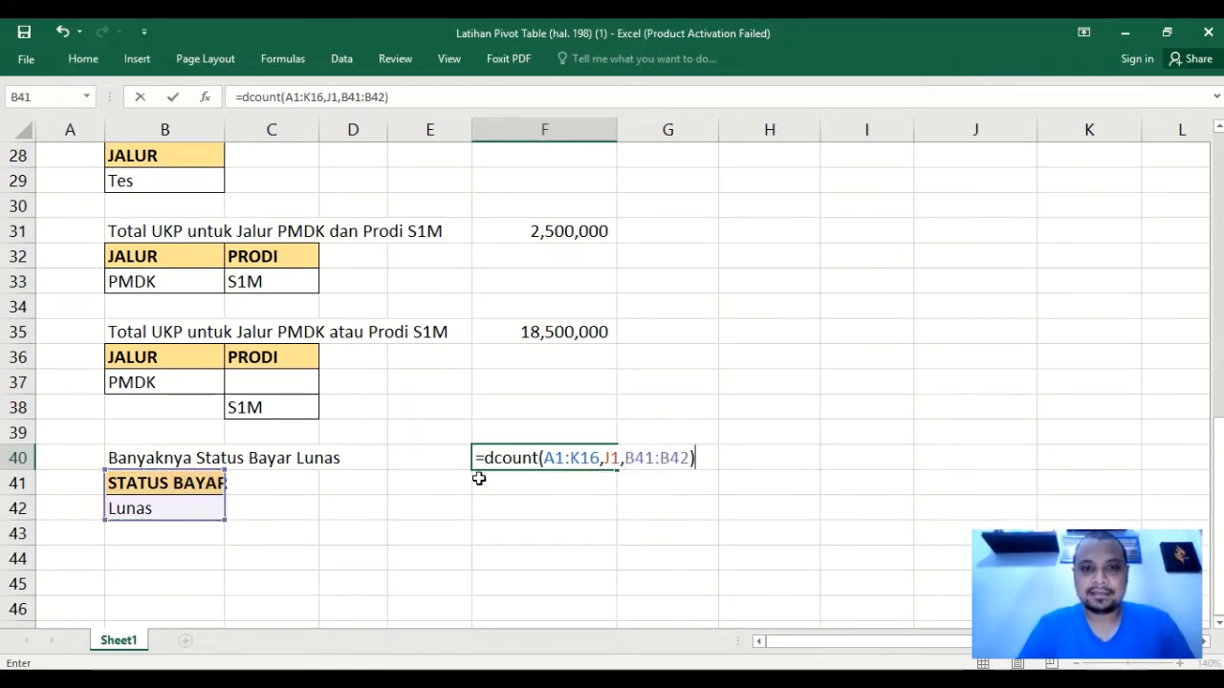
key("Return")
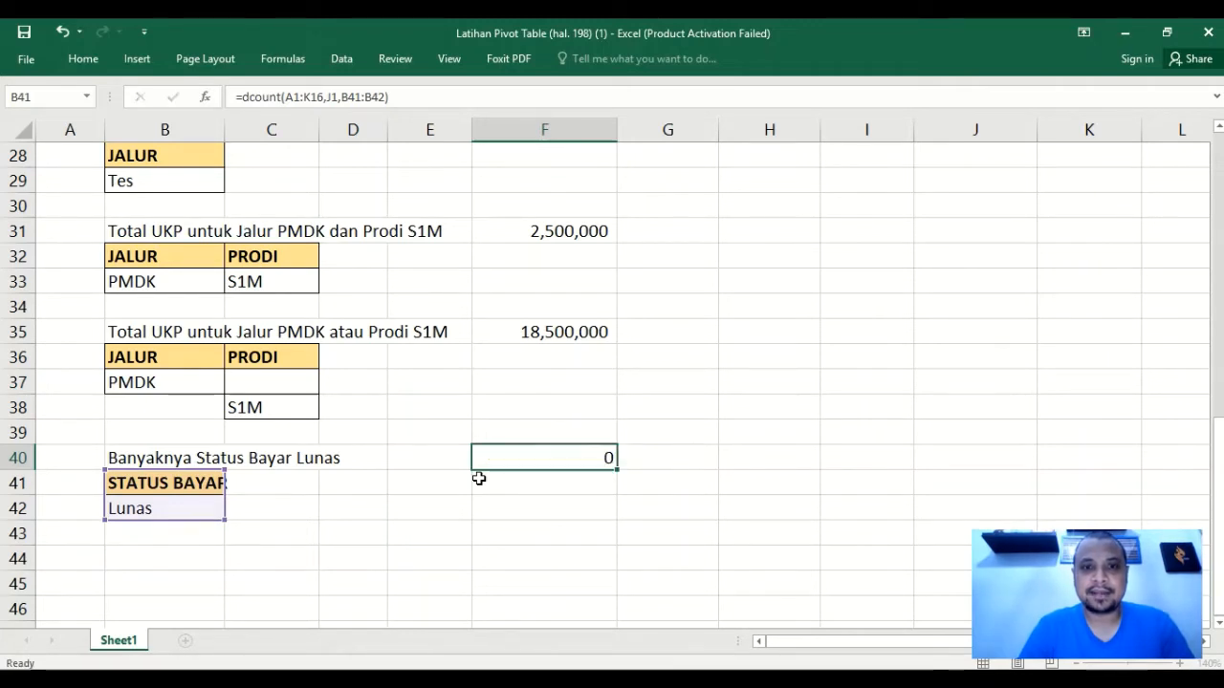
Replace the field argument of the DCOUNT formula in F40 with F1, the UKP header.
key("Up")
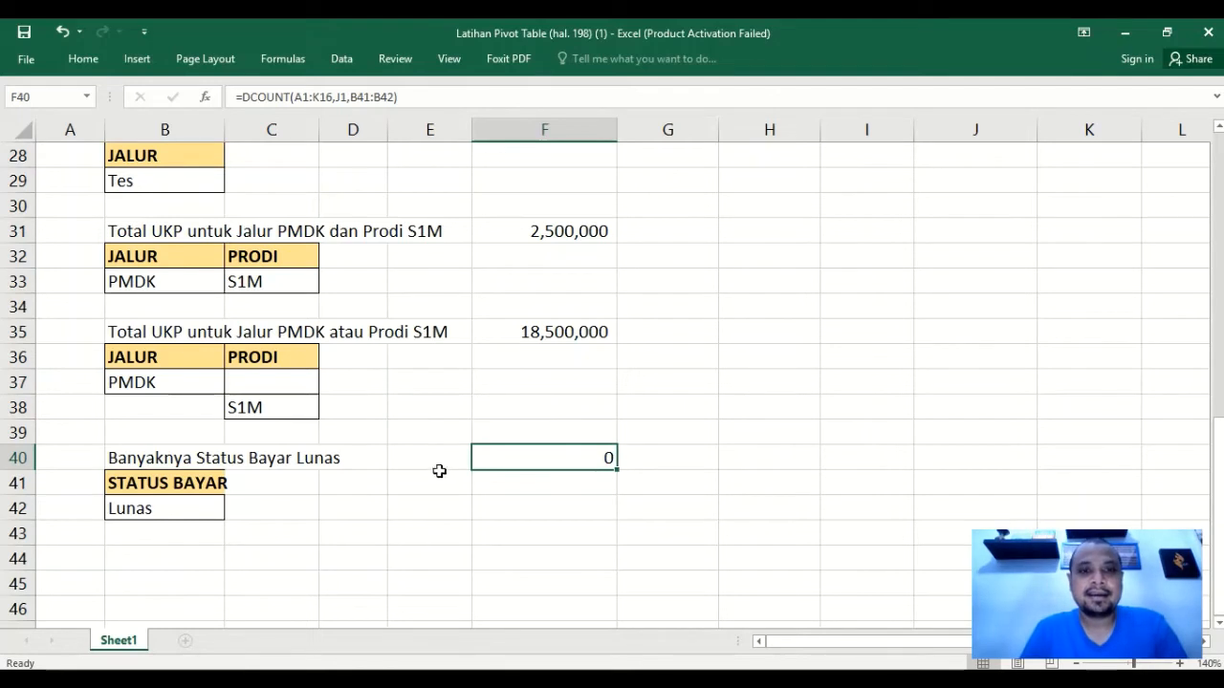
double_click(515, 471)
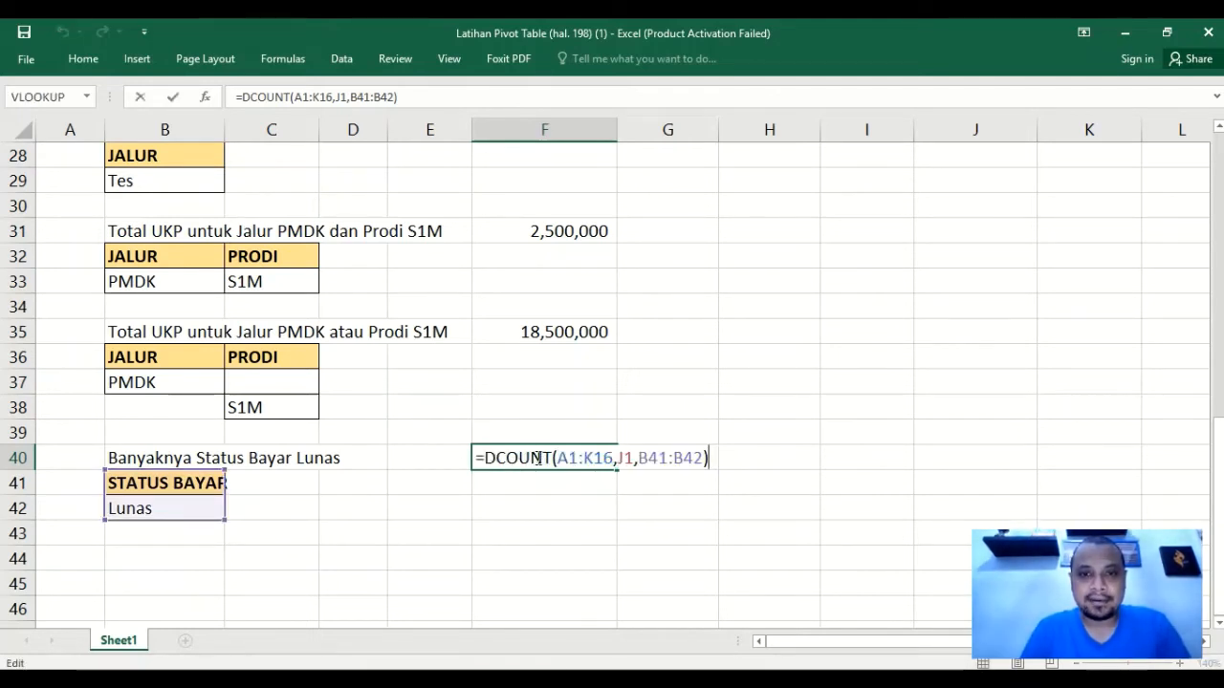
left_click(632, 459)
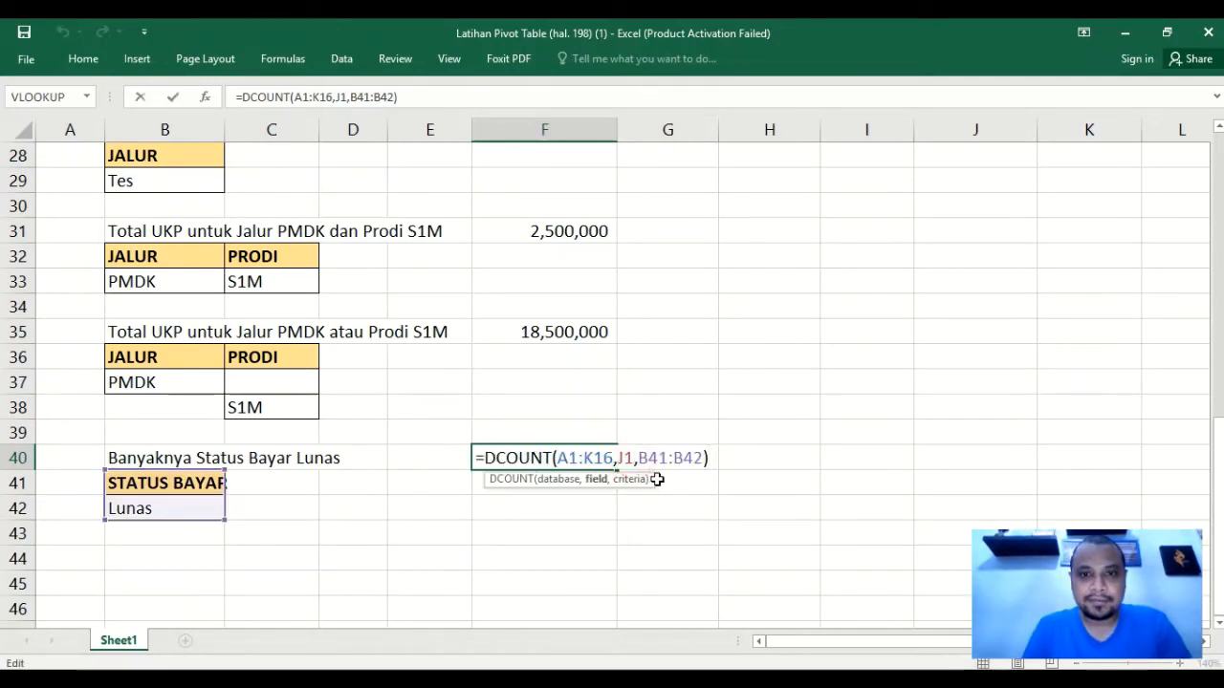
key("BackSpace")
key("BackSpace")
scroll(316, 267, "up", 9)
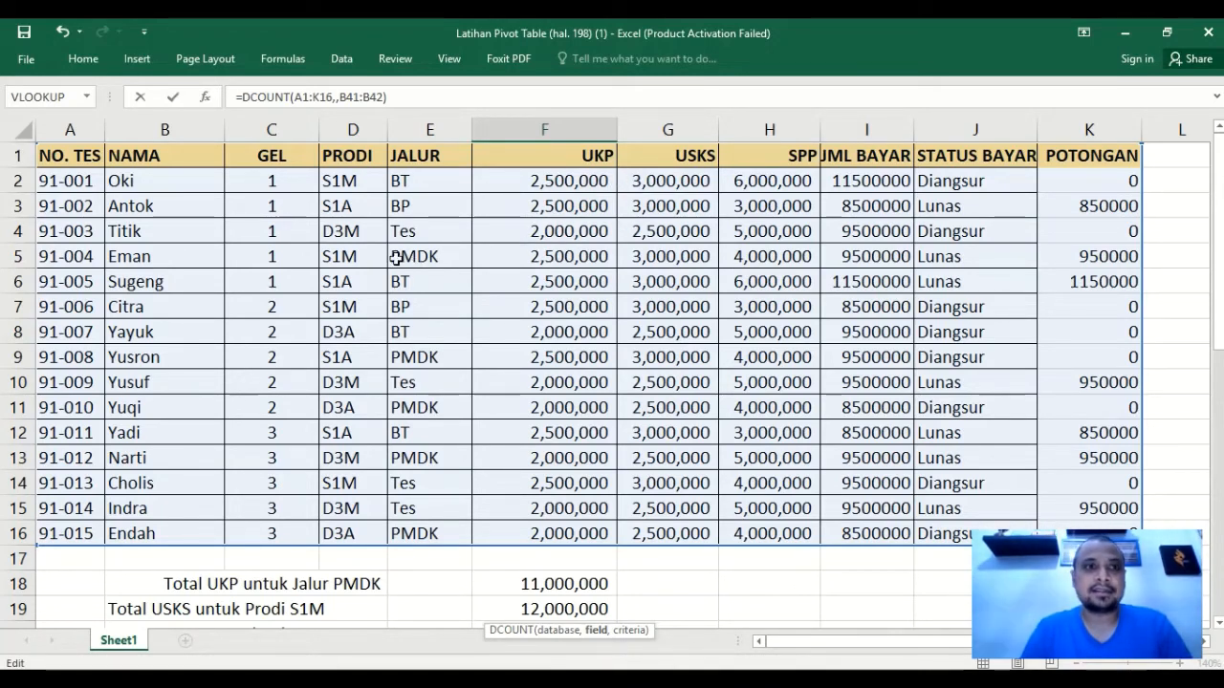
left_click(539, 163)
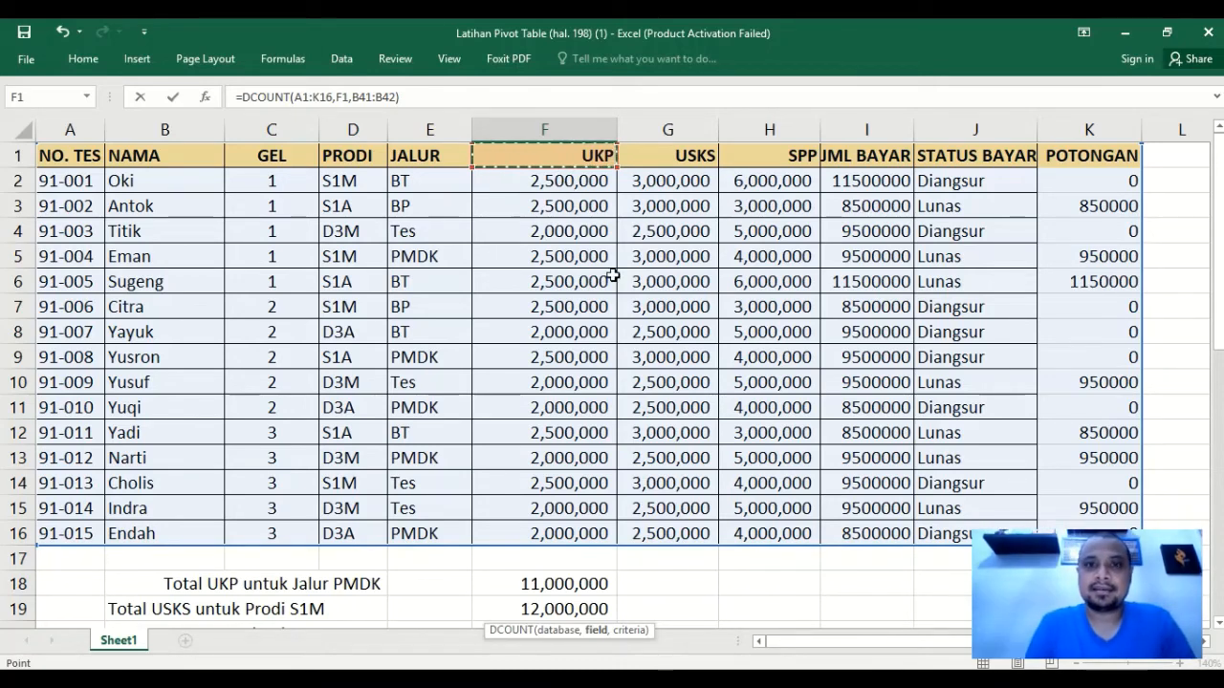
key("Return")
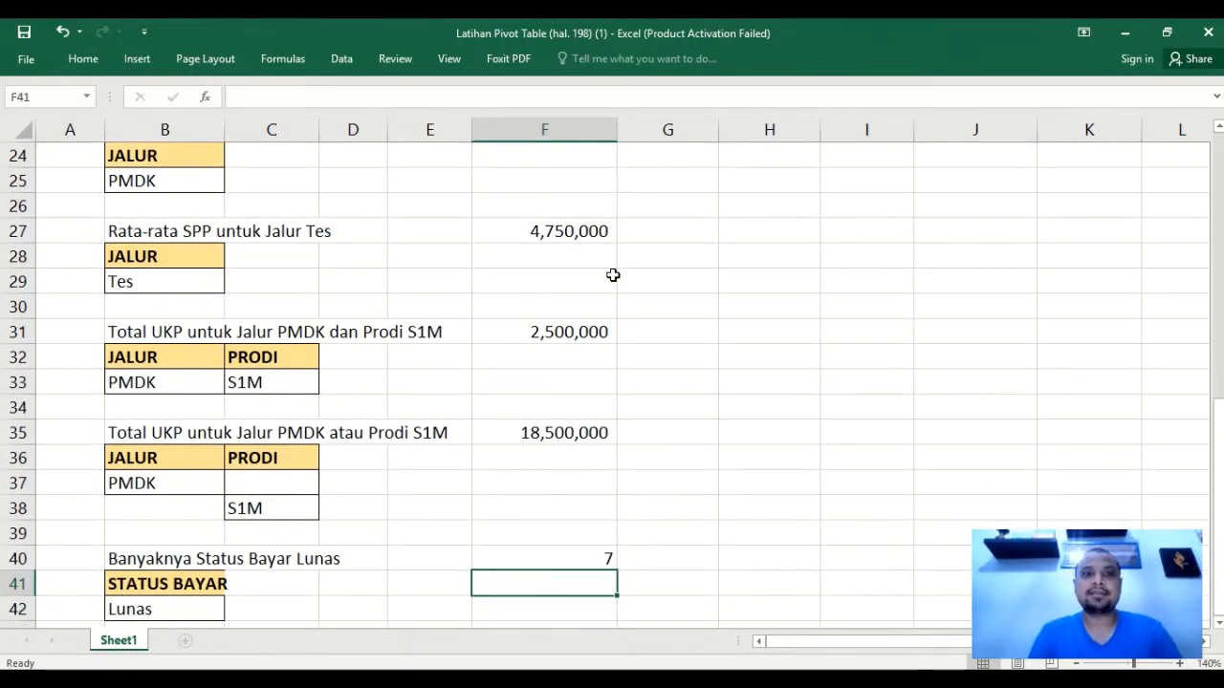
Review the F1 field argument of the DCOUNT formula in F40 against the UKP column in the data table.
key("Up")
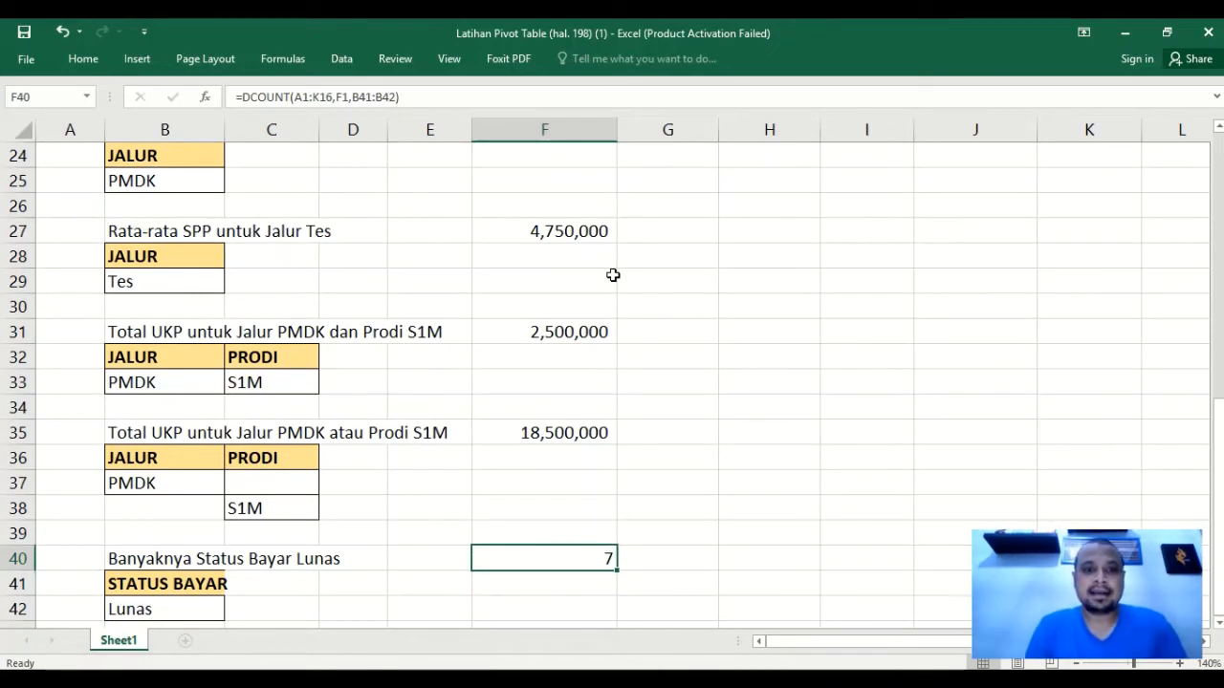
key("F2")
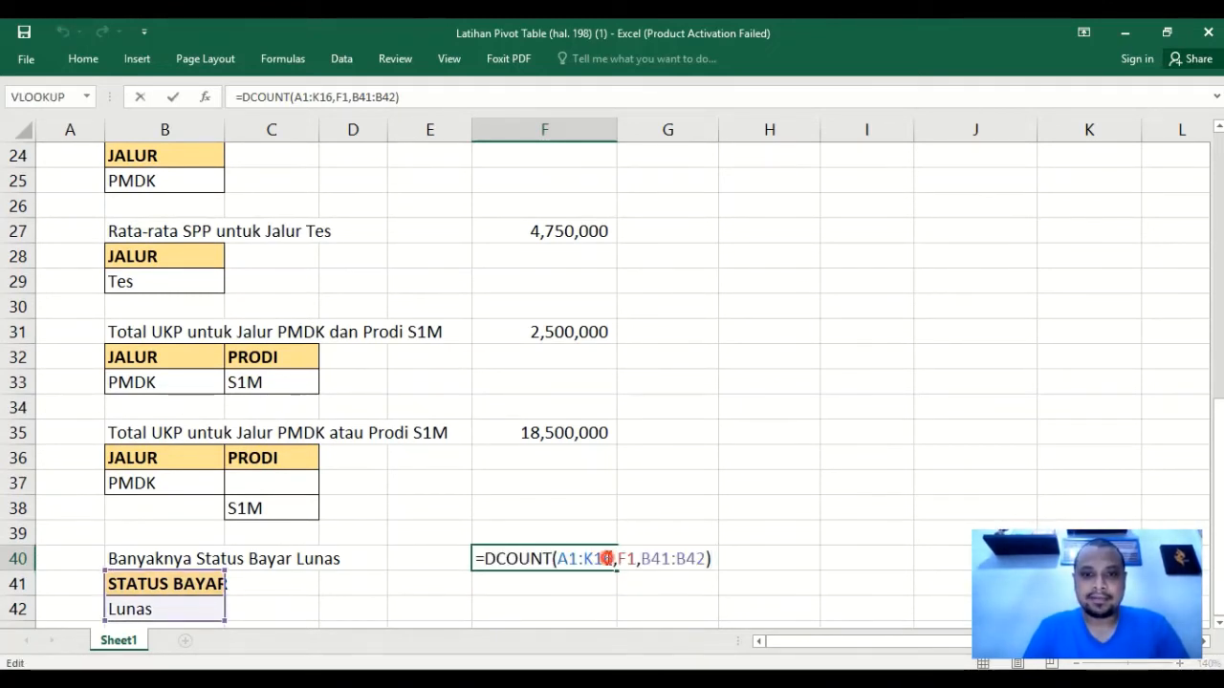
left_click(607, 558)
left_click(617, 559)
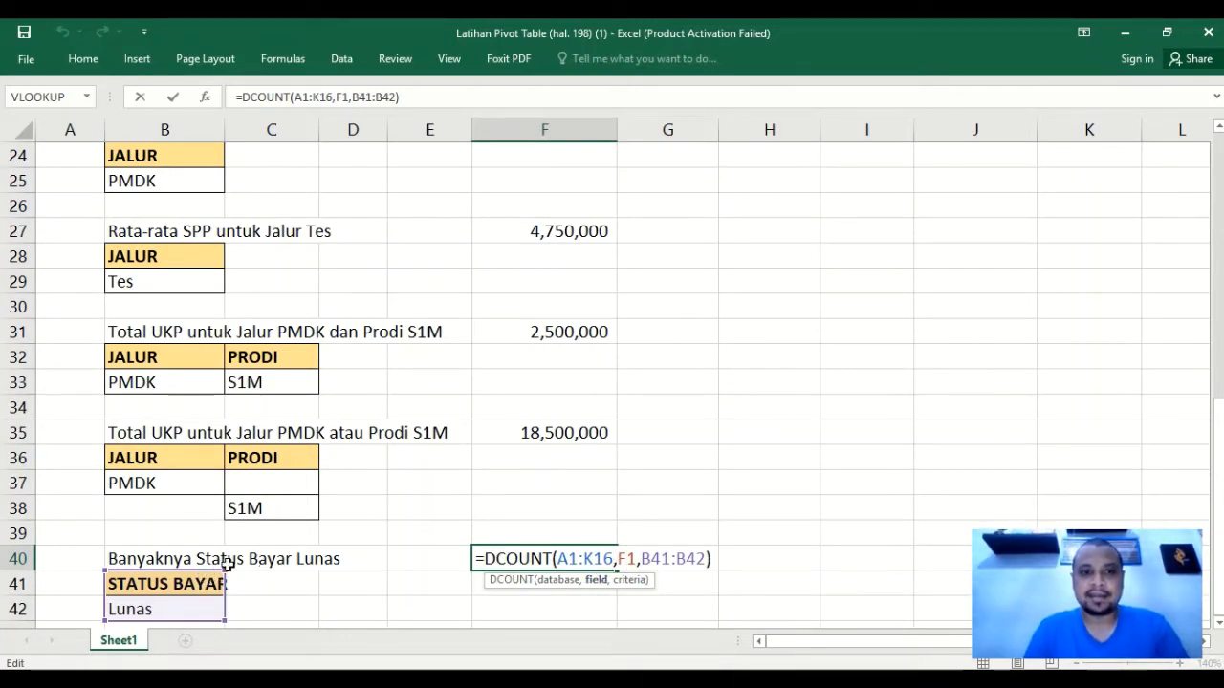
scroll(546, 377, "up", 8)
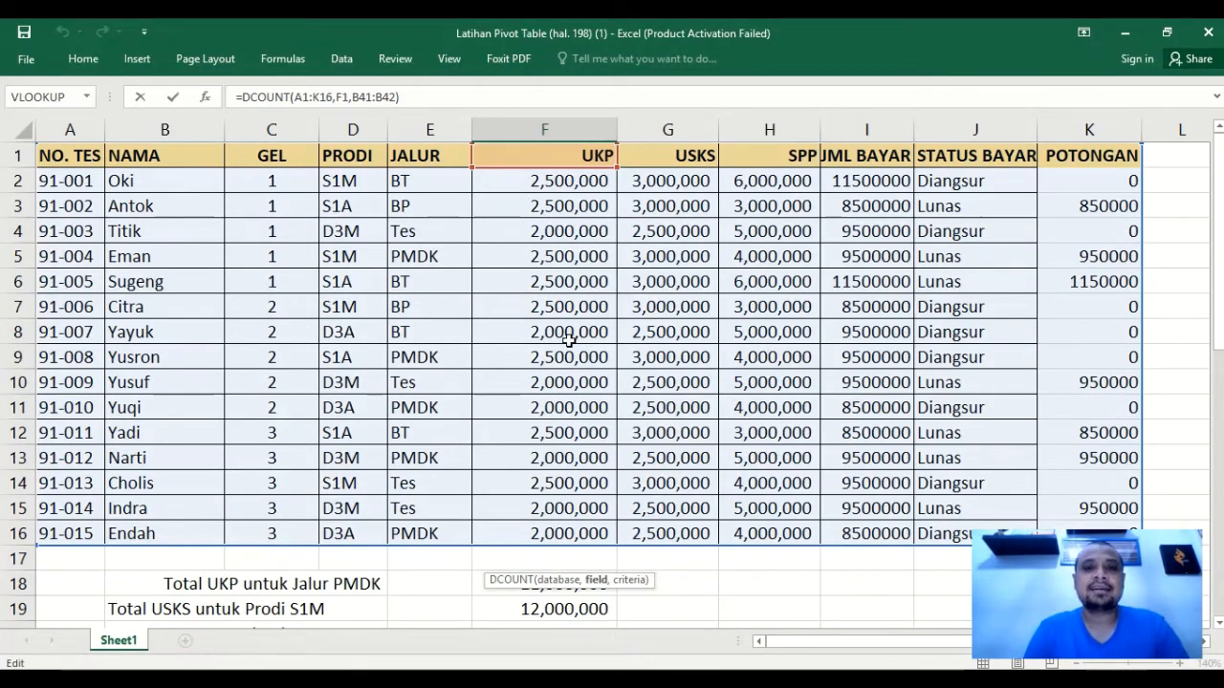
scroll(569, 342, "down", 10)
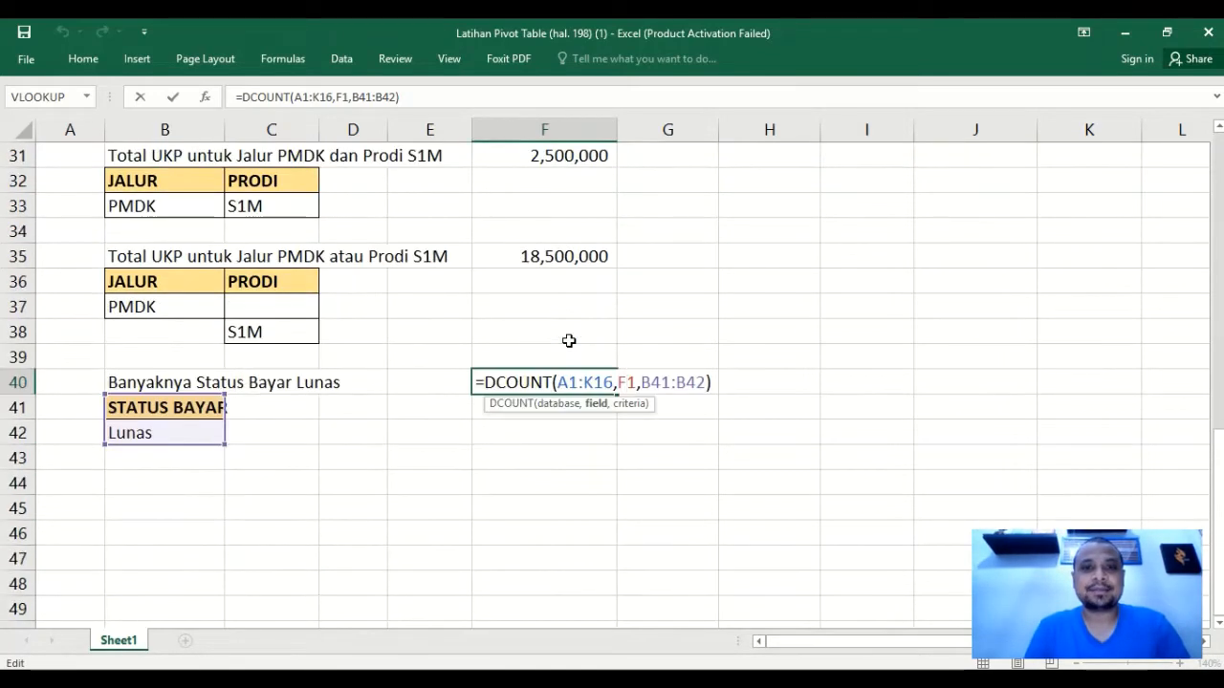
key("Return")
key("Up")
key("Left")
key("Left")
key("Left")
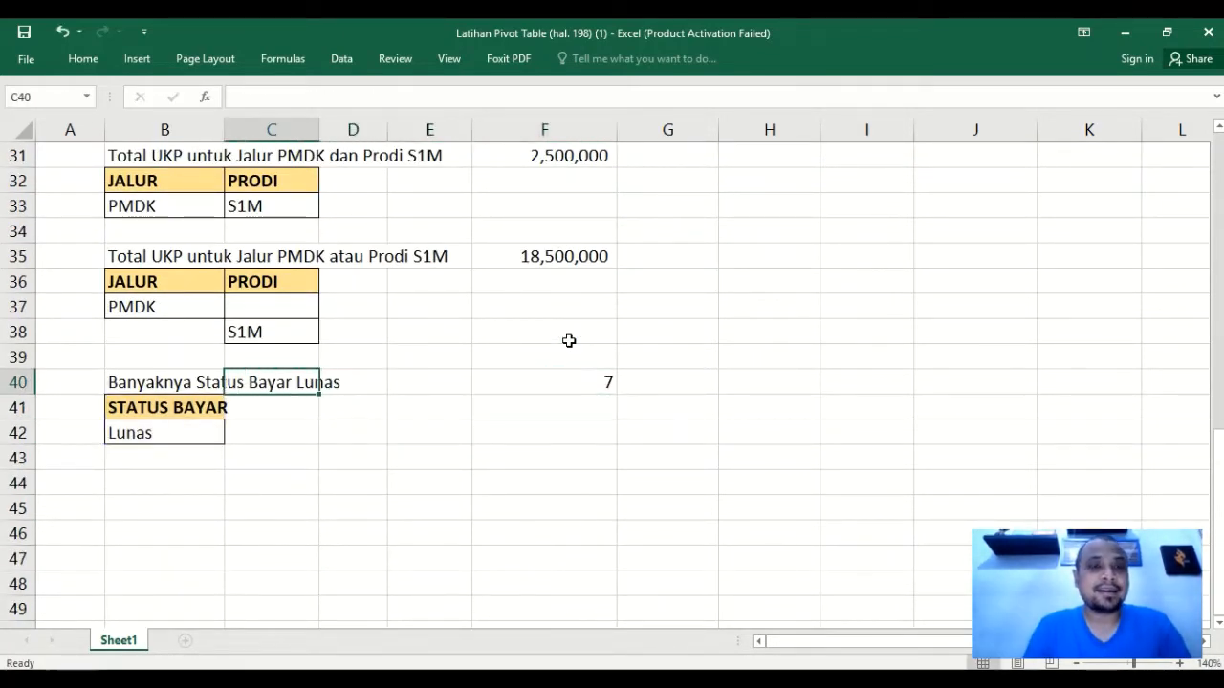
key("Left")
key("Down")
key("Down")
key("Right")
key("Up")
key("Right")
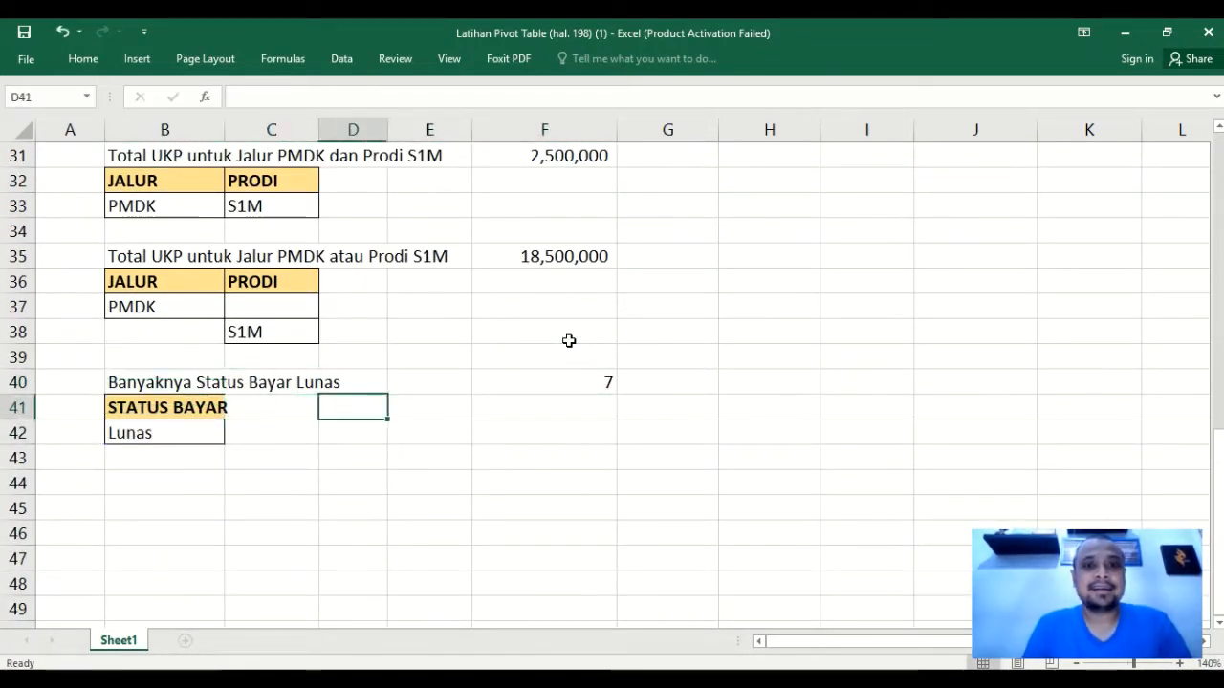
key("Up")
key("Right")
key("Right")
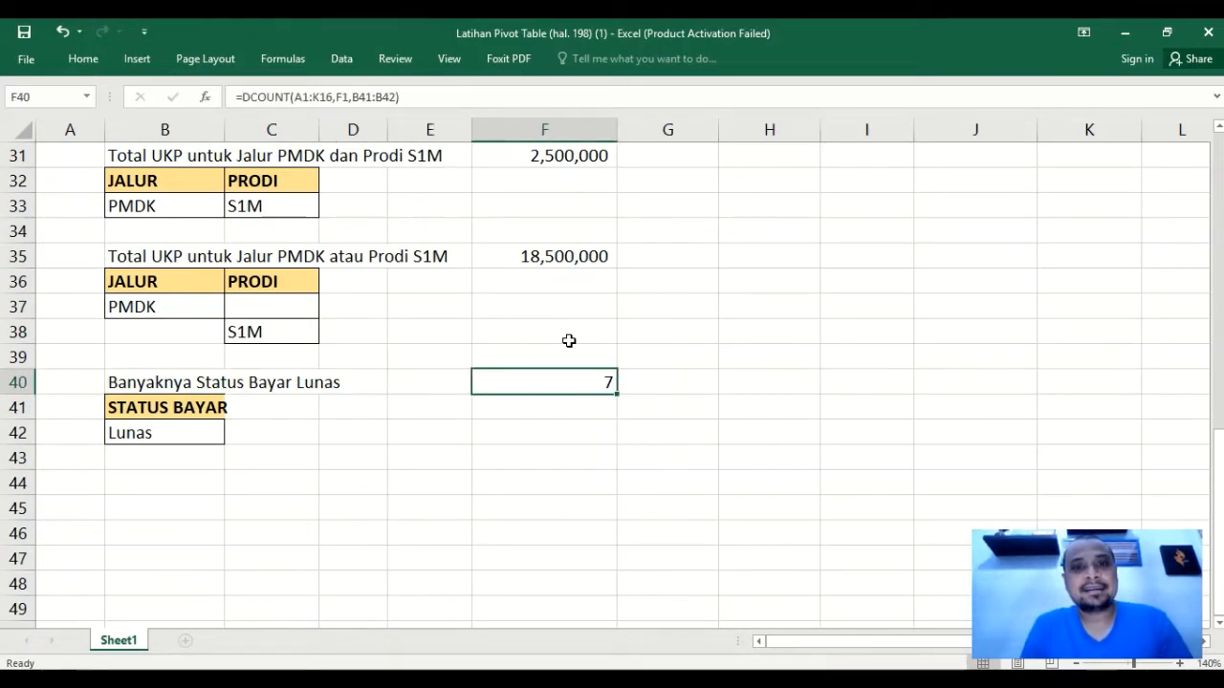
Copy the label "Rata-rata SPP untuk Jalur Tes" from B20 to B44.
key("Left")
key("Down")
key("Left")
key("Down")
key("Left")
key("Down")
key("Left")
key("Down")
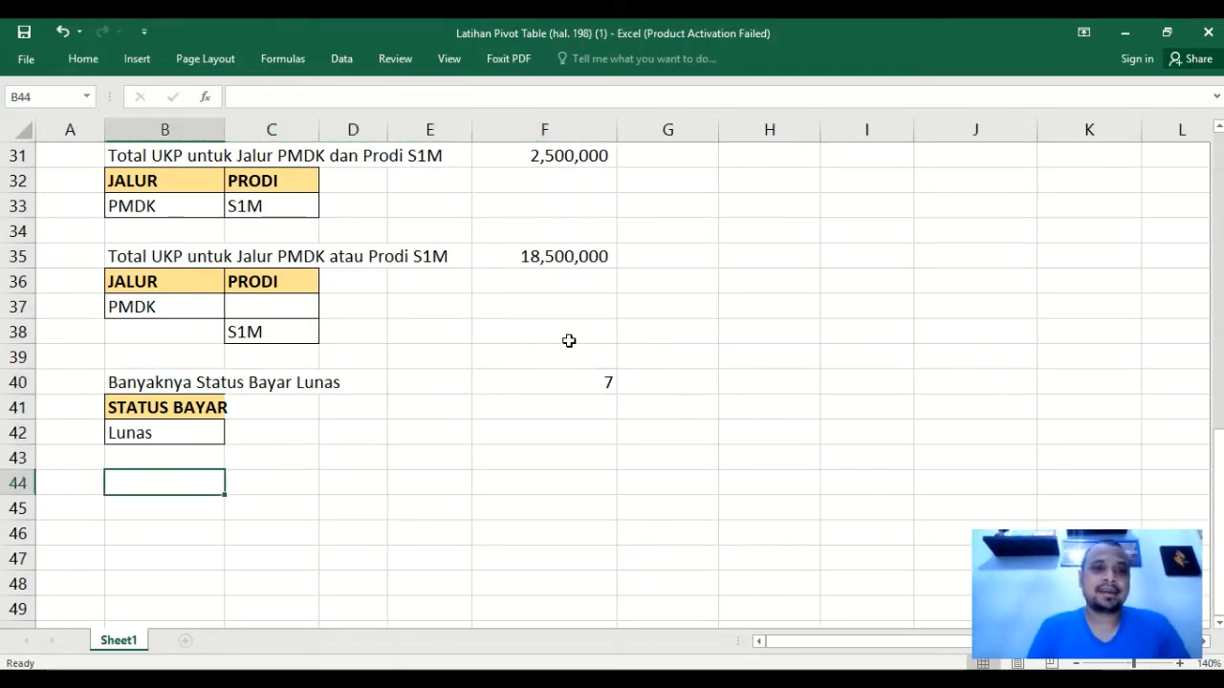
key("Up")
key("Up")
key("Up")
key("Up")
key("Up")
key("Up")
key("Up")
key("Up")
key("Up")
key("Up")
key("Up")
key("Up")
key("Up")
key("Up")
key("Up")
key("Up")
key("Up")
key("Up")
key("Up")
key("Up")
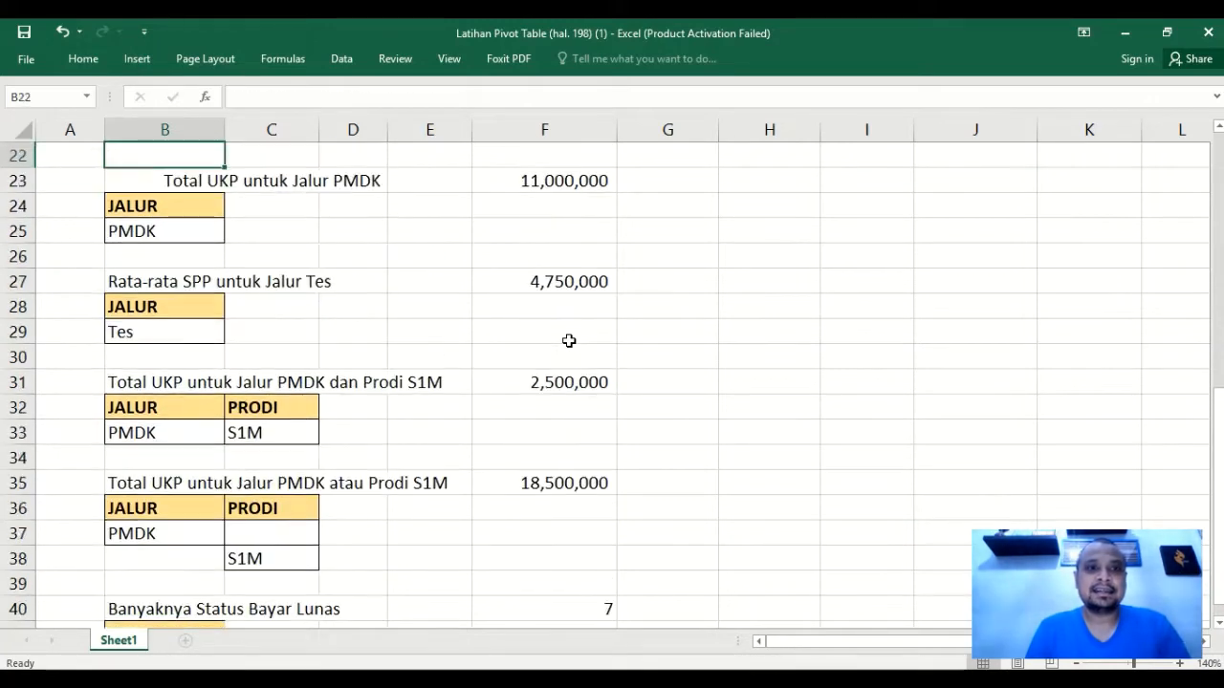
key("Up")
key("Up")
key("Up")
key("Down")
key("Down")
key("ctrl+c")
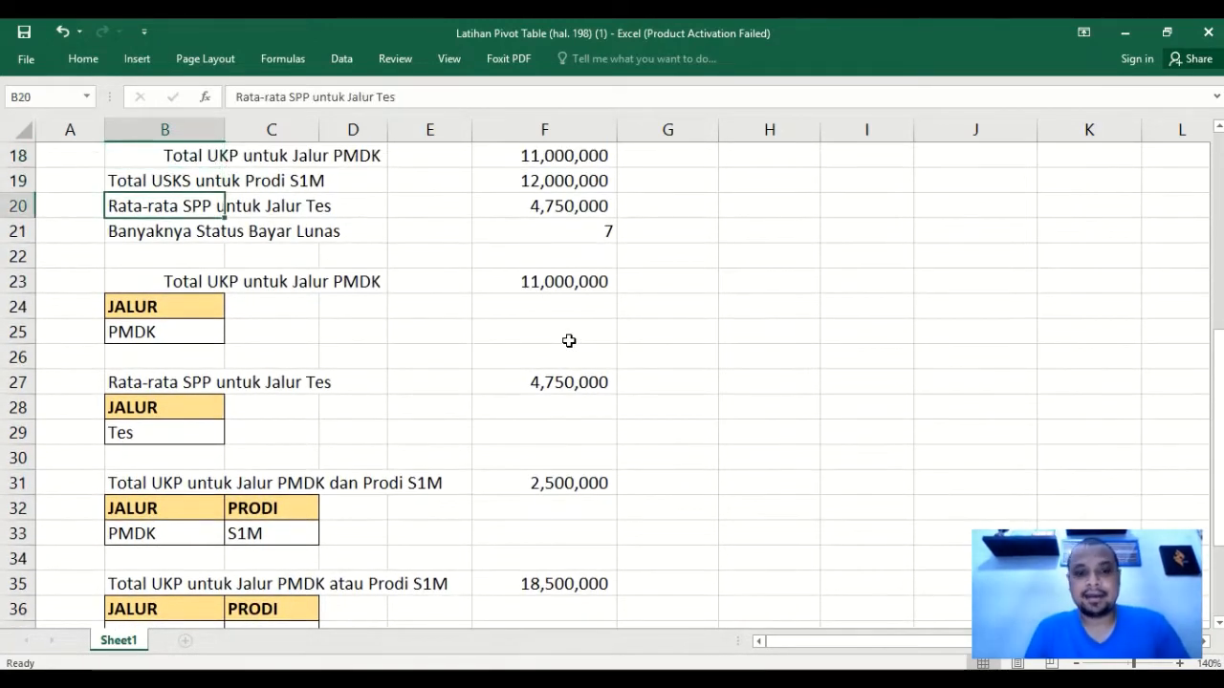
key("Down")
key("Down")
key("Down")
key("Down")
key("Down")
key("Down")
key("Down")
key("Down")
key("Down")
key("Down")
key("Down")
key("Down")
key("Down")
key("Down")
key("Down")
key("Down")
key("Down")
key("Down")
key("Down")
key("Down")
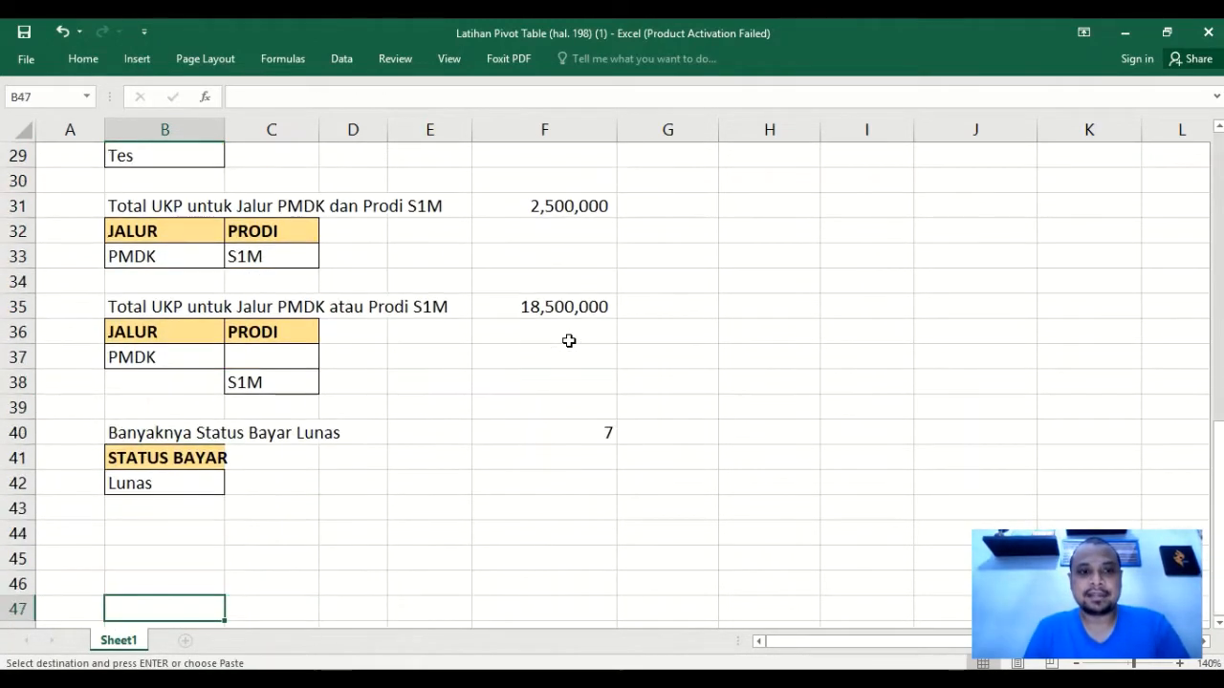
key("Up")
key("Up")
key("Up")
key("ctrl+v")
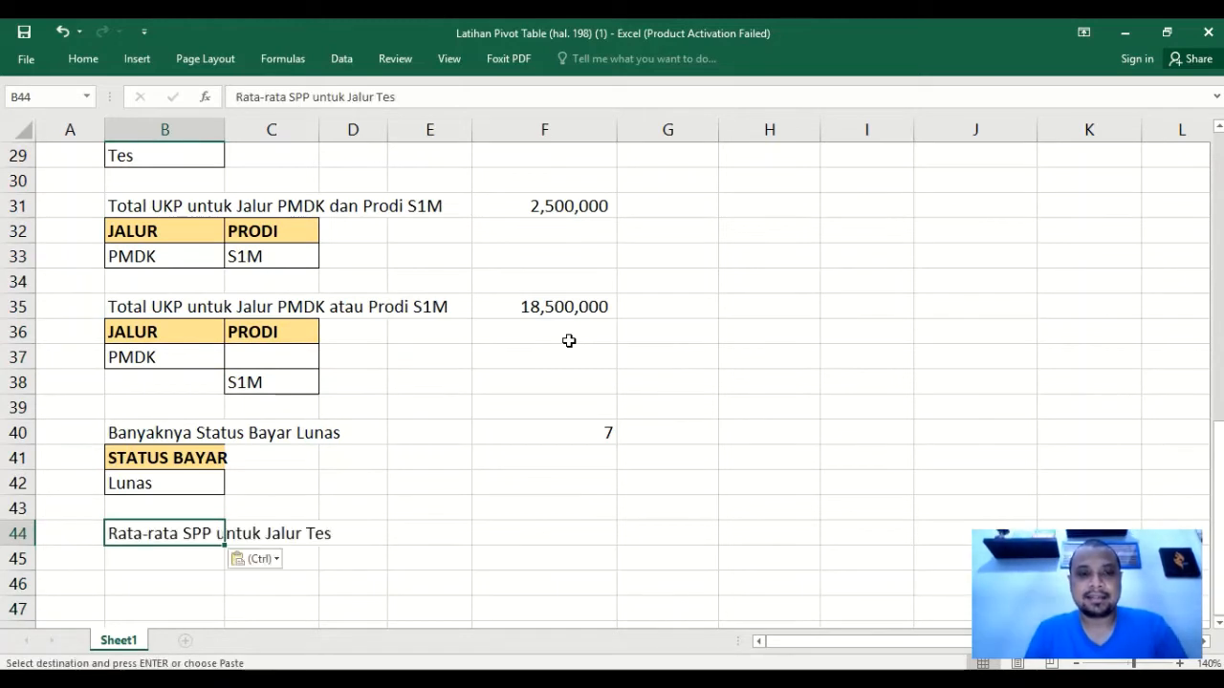
key("Up")
key("Up")
key("Up")
key("Up")
key("Up")
key("Up")
key("Up")
key("Up")
key("Up")
key("Up")
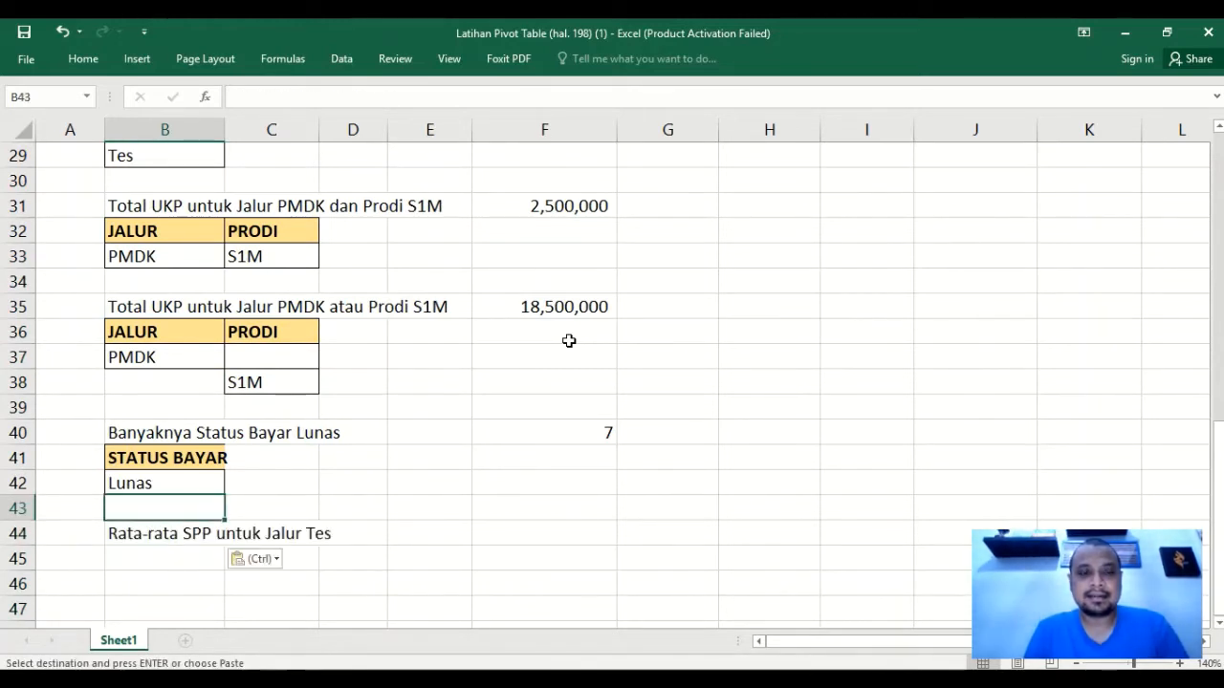
key("Down")
key("Down")
key("Down")
key("Down")
key("Down")
key("Down")
key("Down")
key("Down")
key("Down")
key("Down")
key("Down")
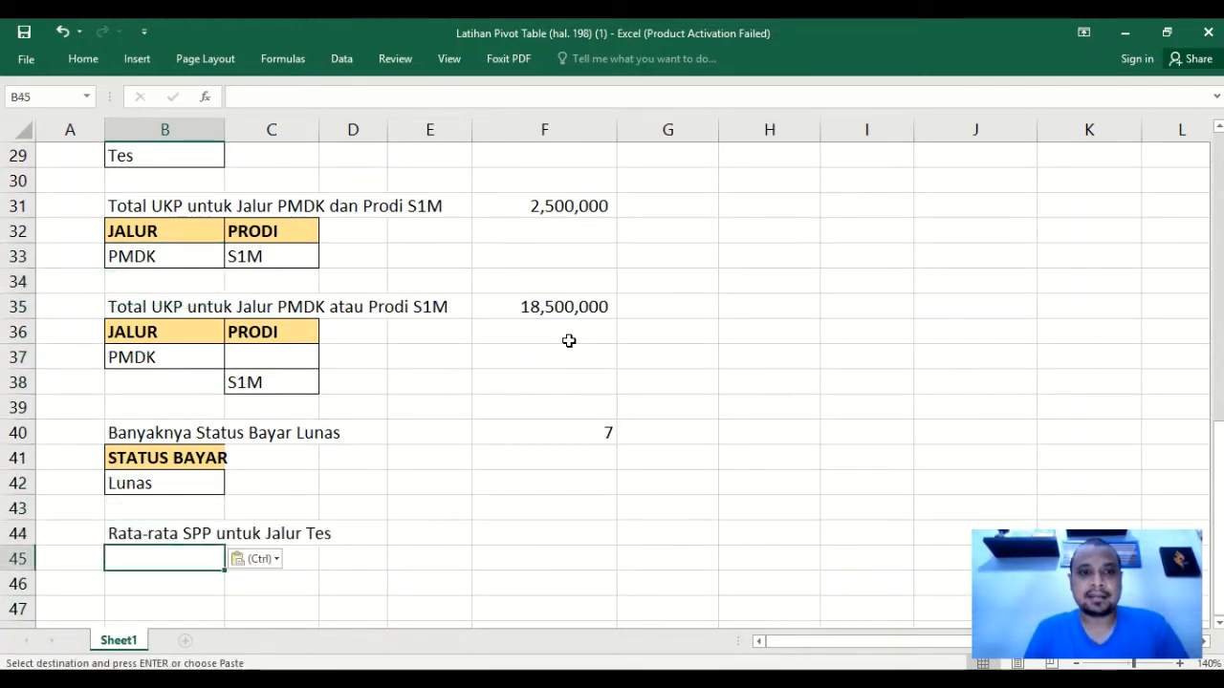
Extend the label in B44 to read "Rata-rata SPP untuk Jalur Tes atau Gelombang 1".
key("Up")
key("Escape")
key("F2")
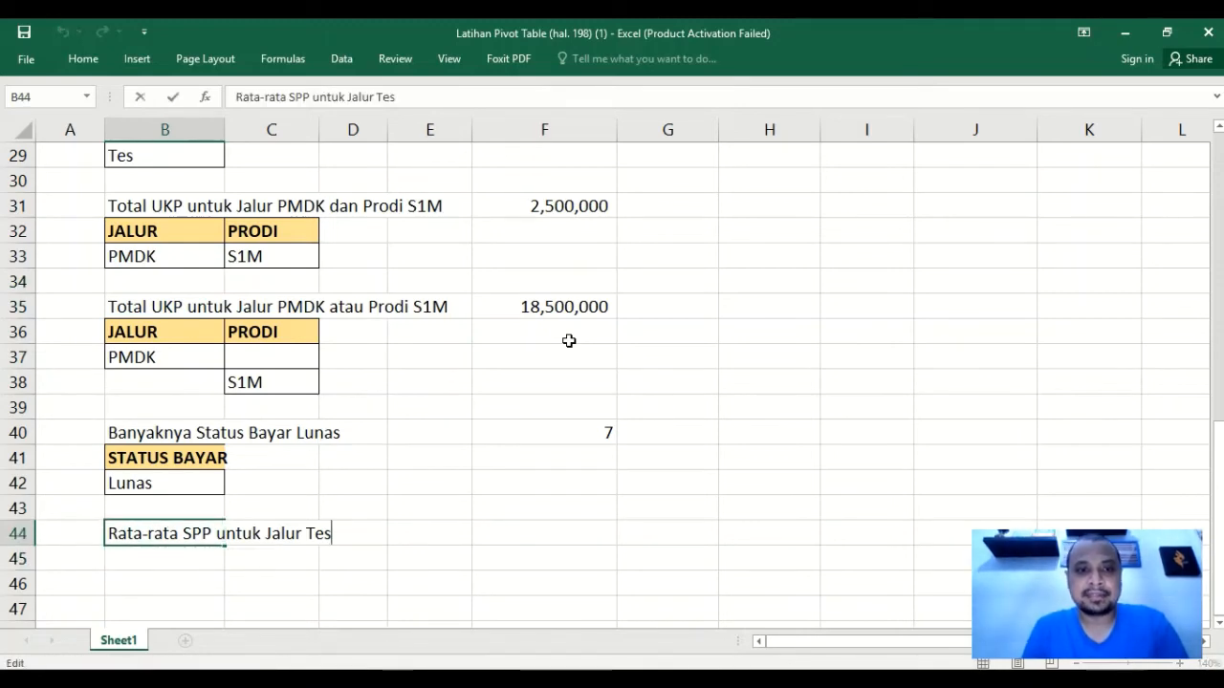
type("atau")
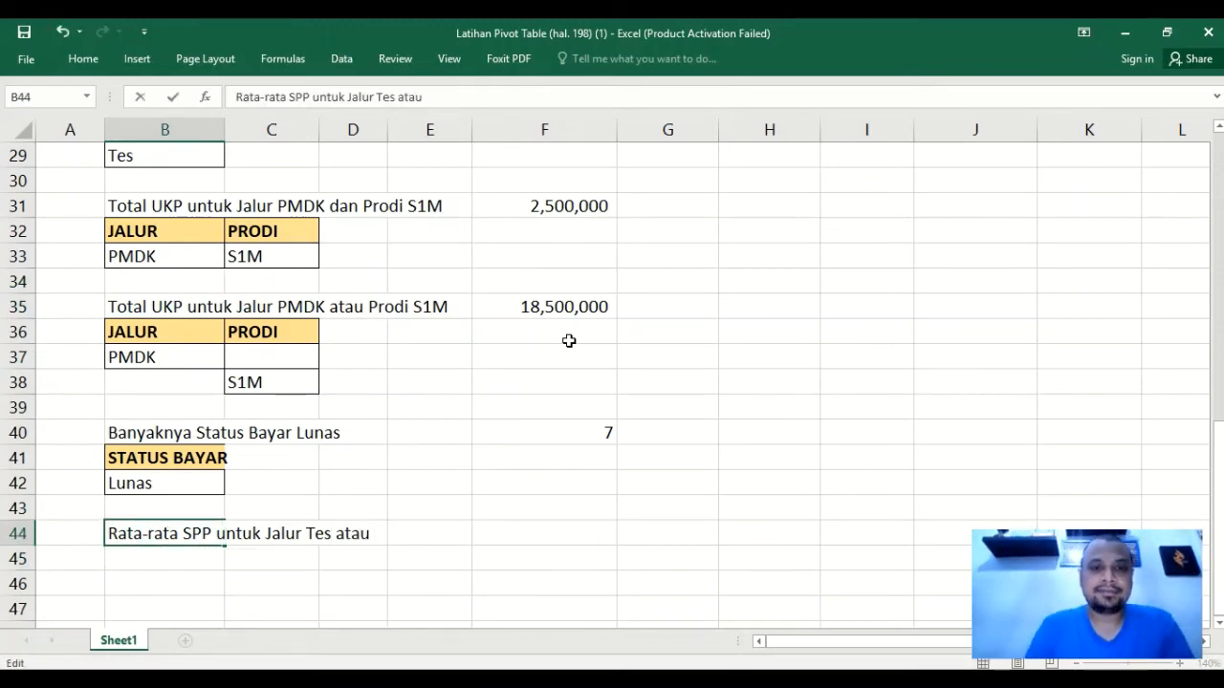
scroll(569, 341, "up", 9)
scroll(569, 342, "down", 10)
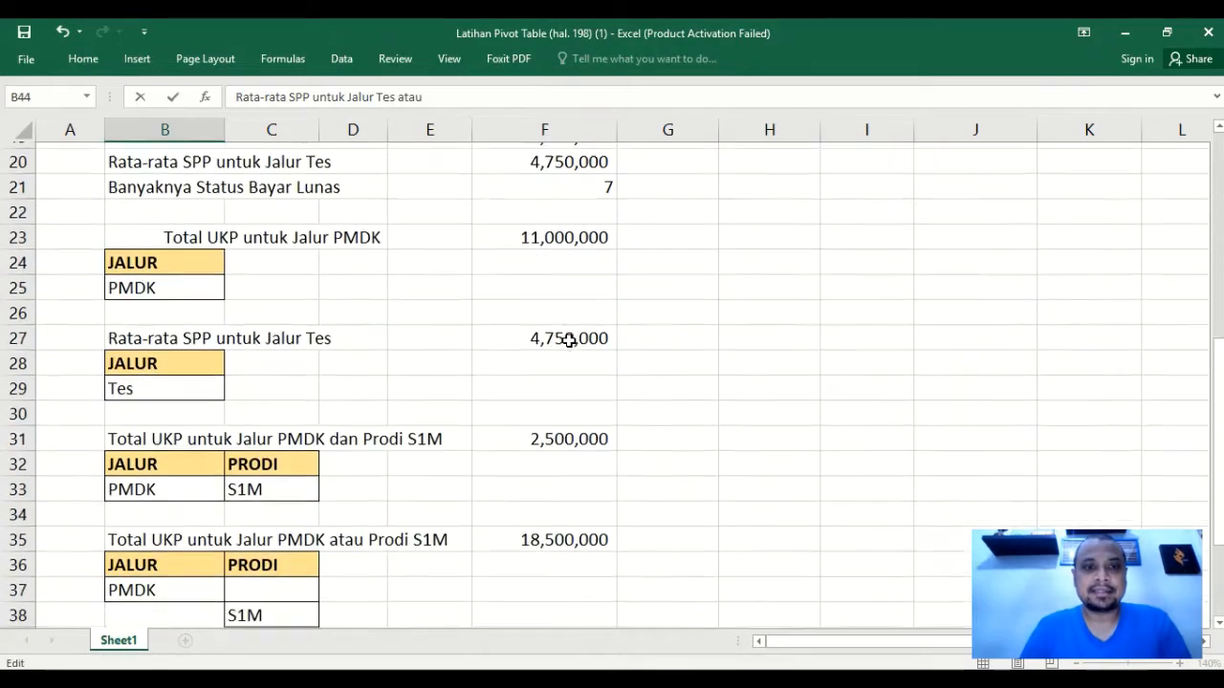
scroll(569, 342, "down", 1)
type("G")
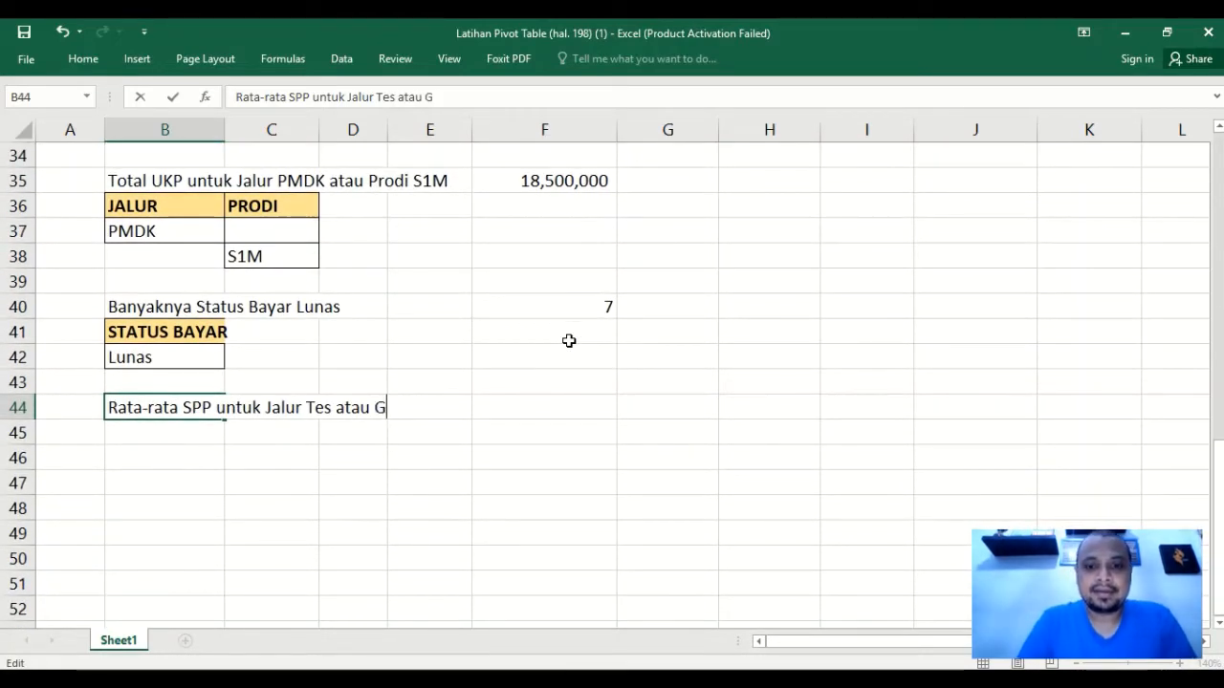
type("elombang 1")
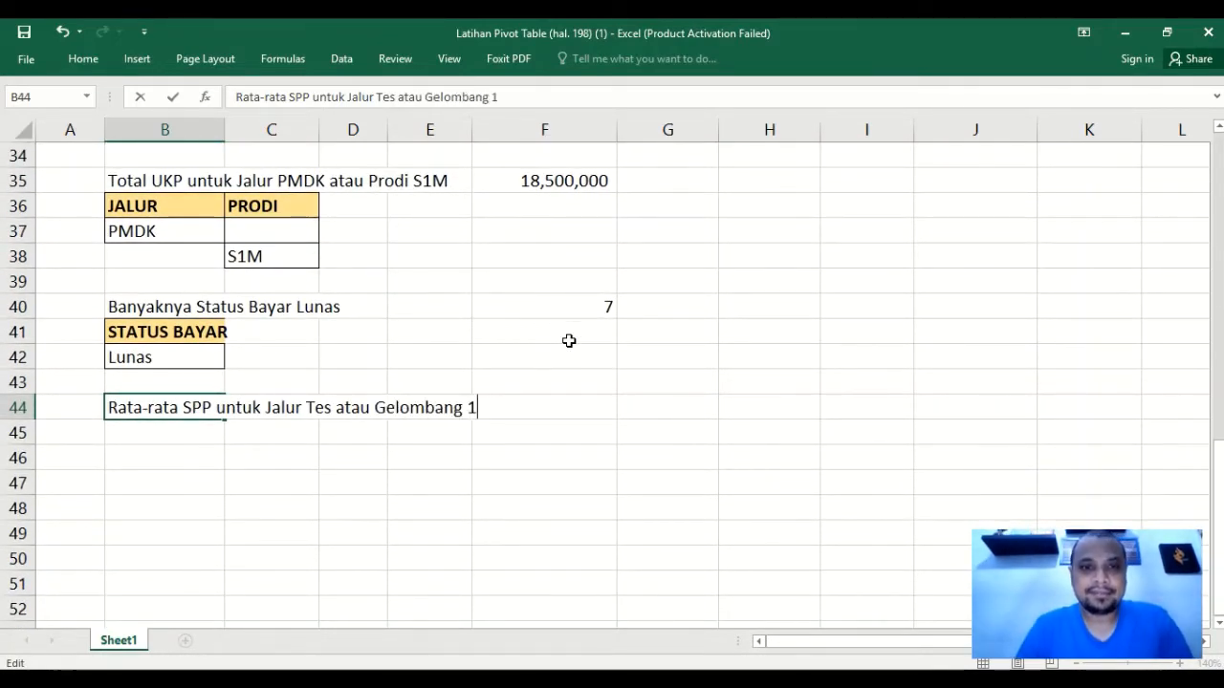
key("Return")
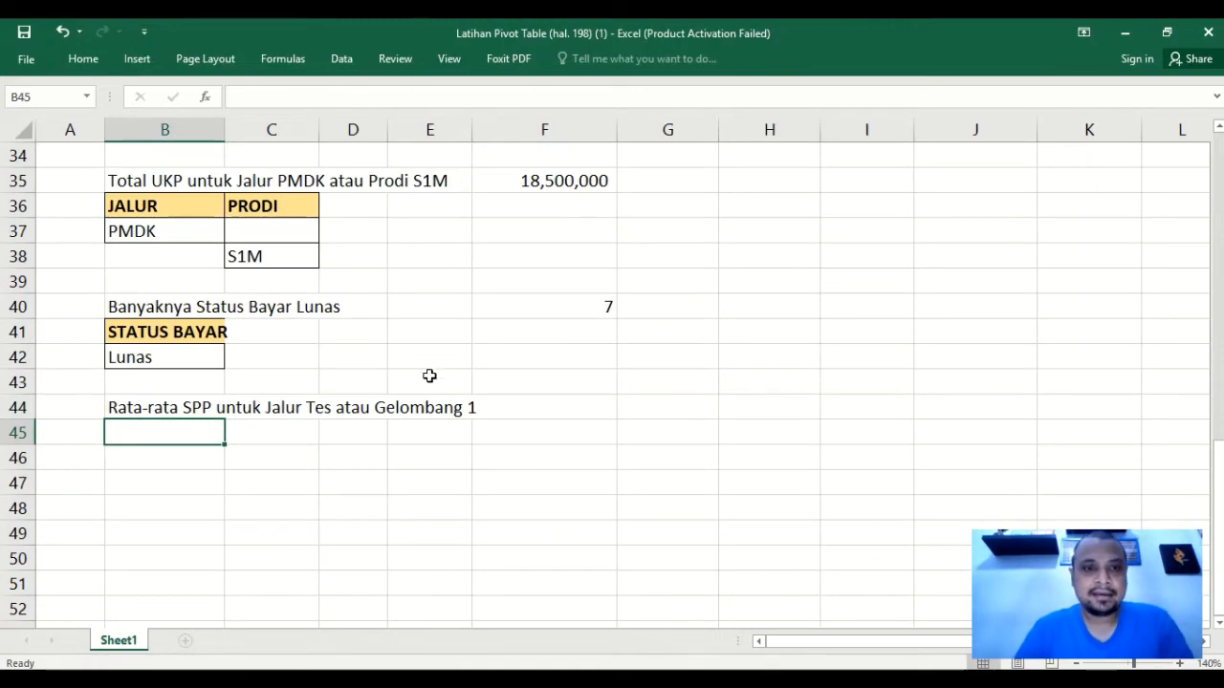
Copy the JALUR header in E1 and the Tes entry in E4 to B45:B46 as criteria.
scroll(429, 375, "up", 11)
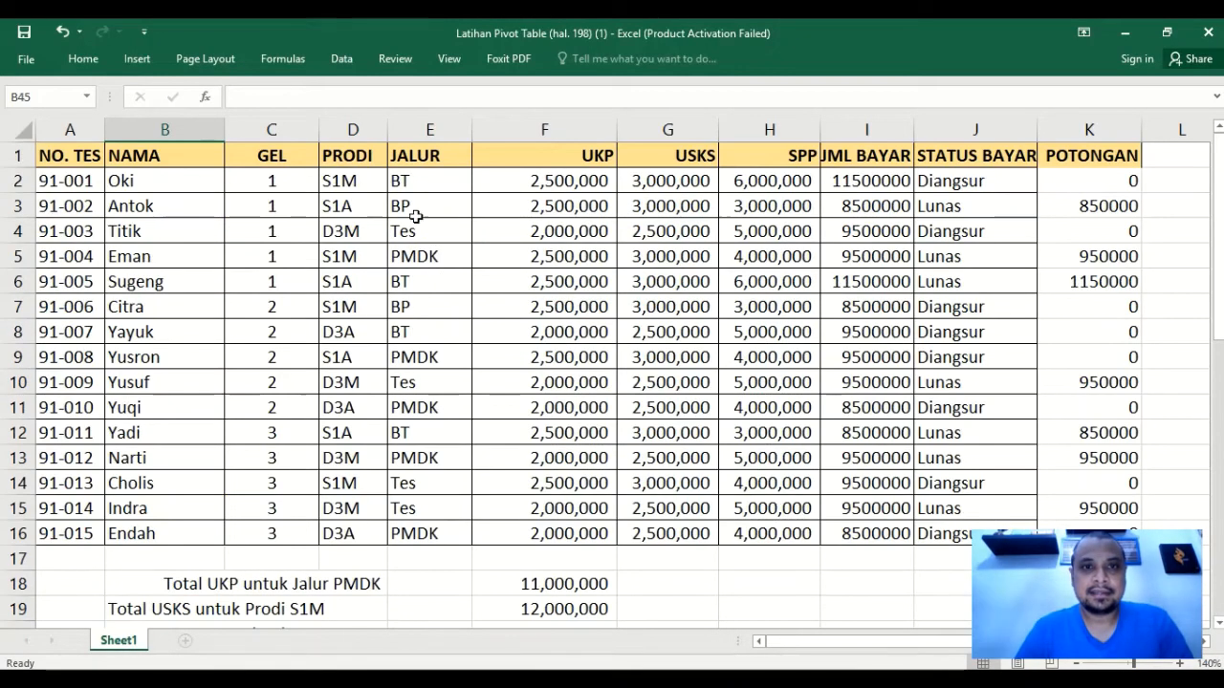
left_click(404, 156)
left_click(404, 231, "ctrl")
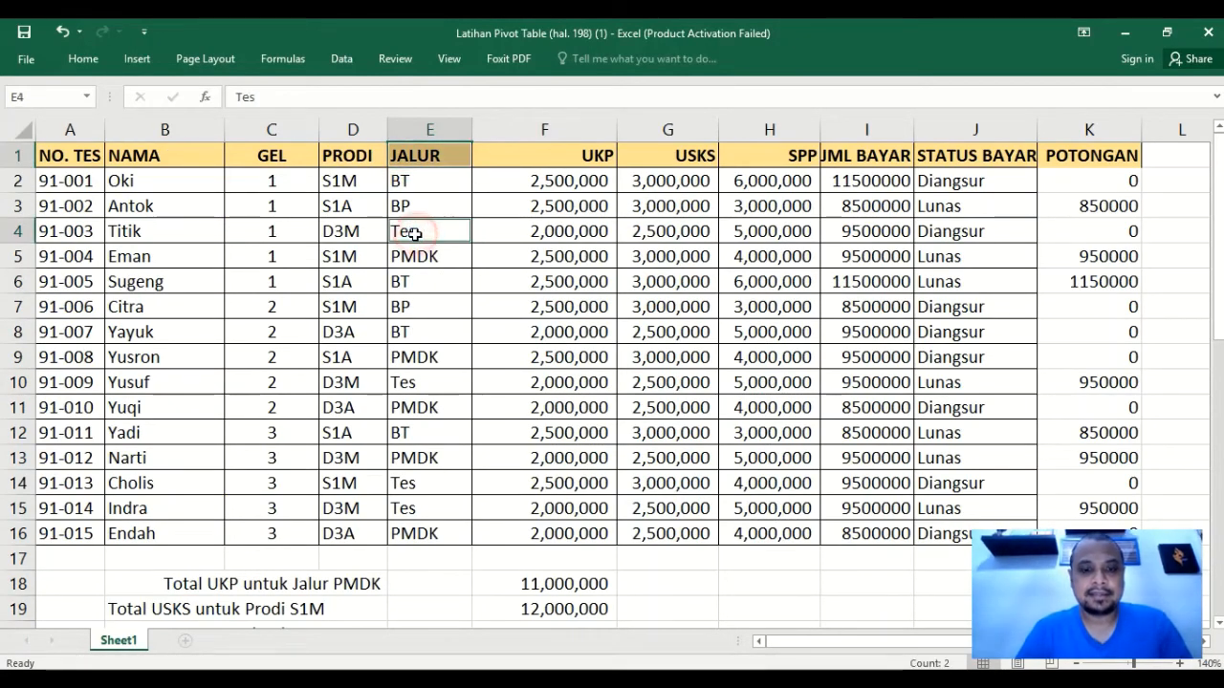
key("ctrl+c")
scroll(395, 369, "down", 11)
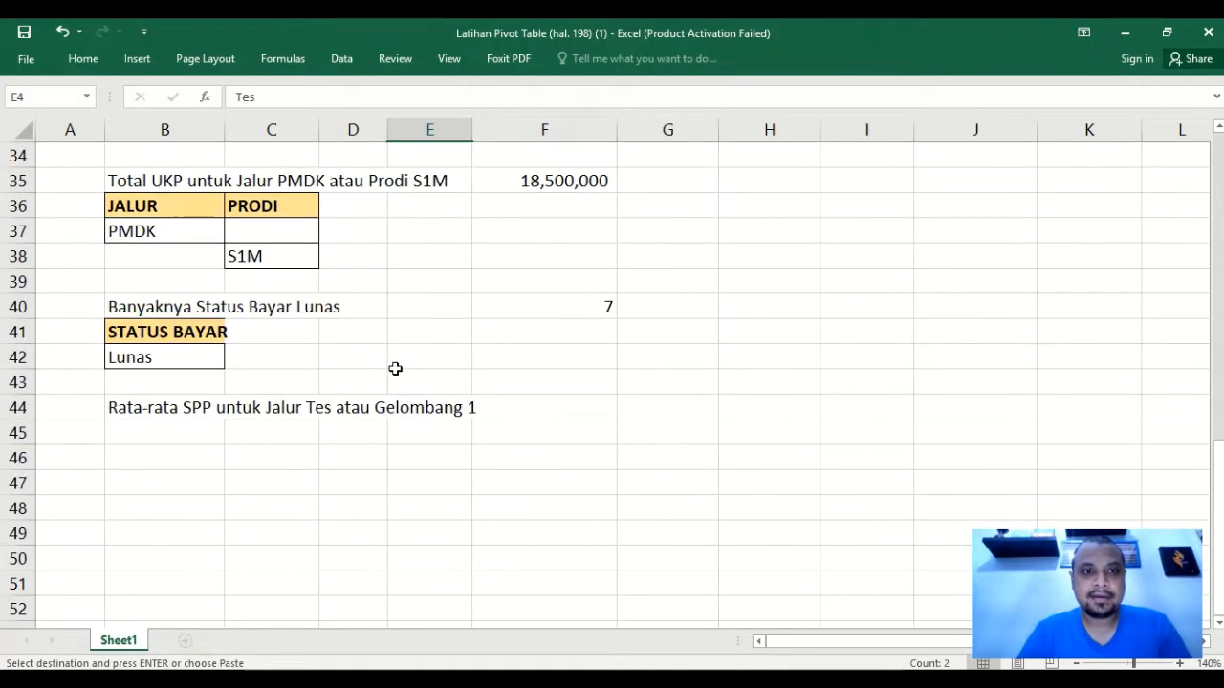
left_click(216, 428)
key("ctrl+v")
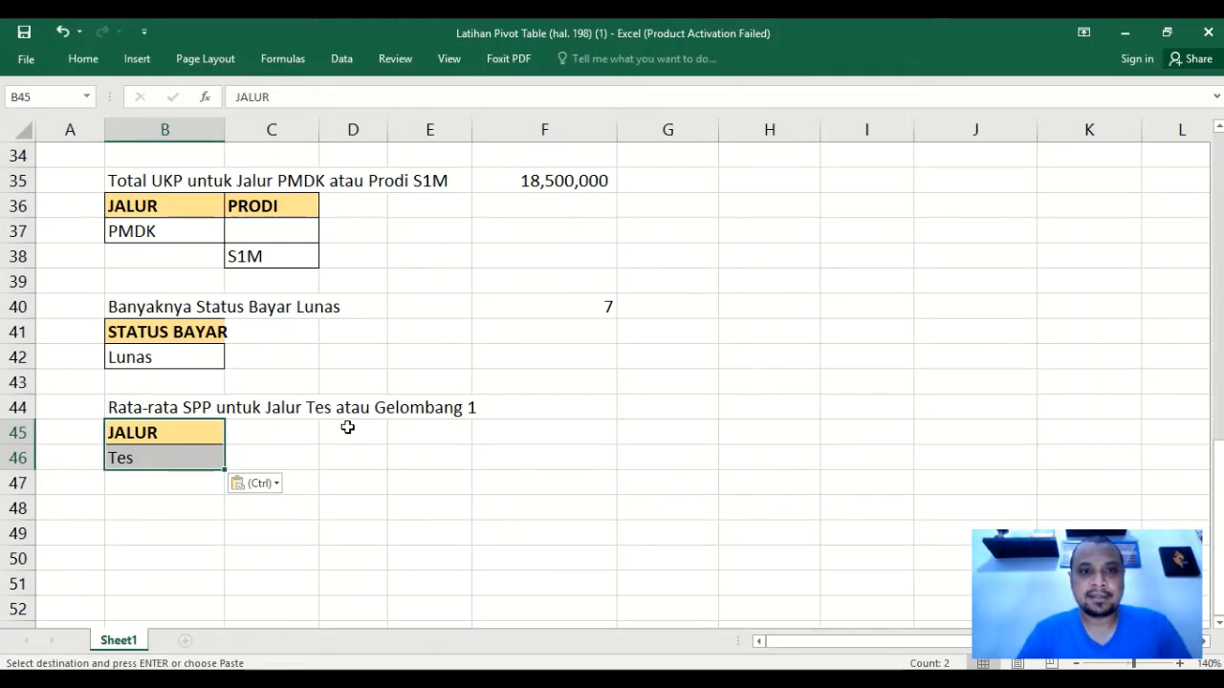
Copy the GEL header in C1 and the value 1 in C2 to C45:C46 beside the JALUR criteria.
scroll(348, 428, "up", 11)
left_click(276, 156)
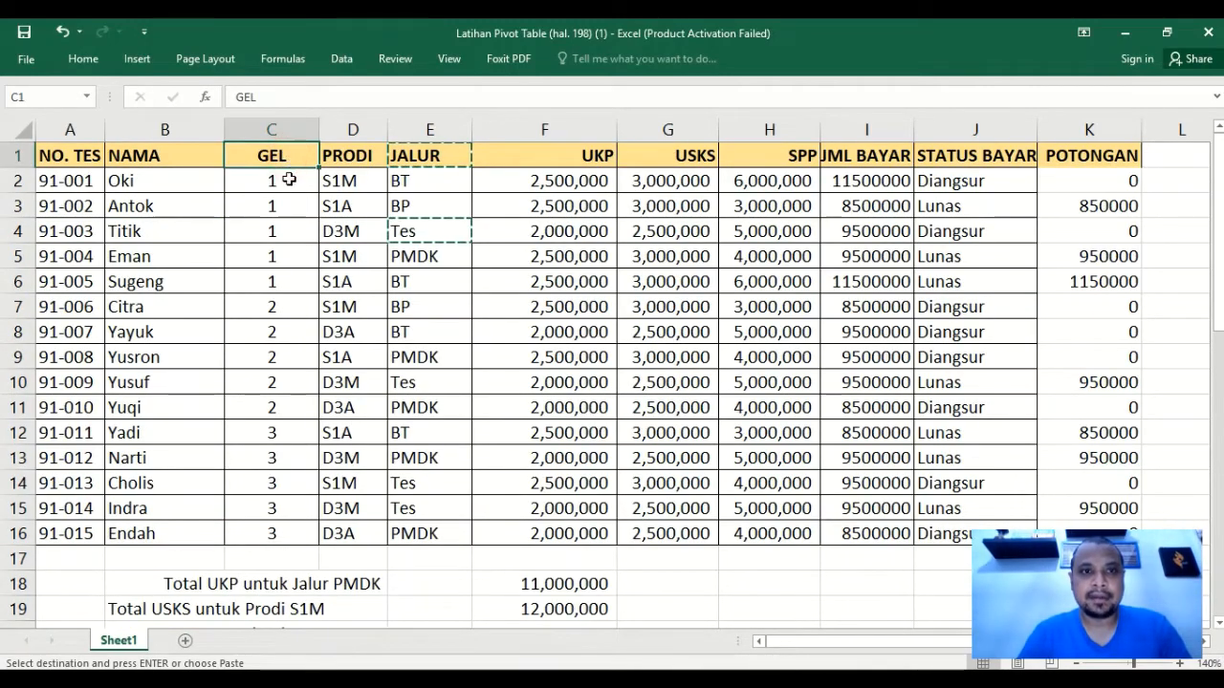
left_click(289, 179, "ctrl")
scroll(297, 316, "down", 9)
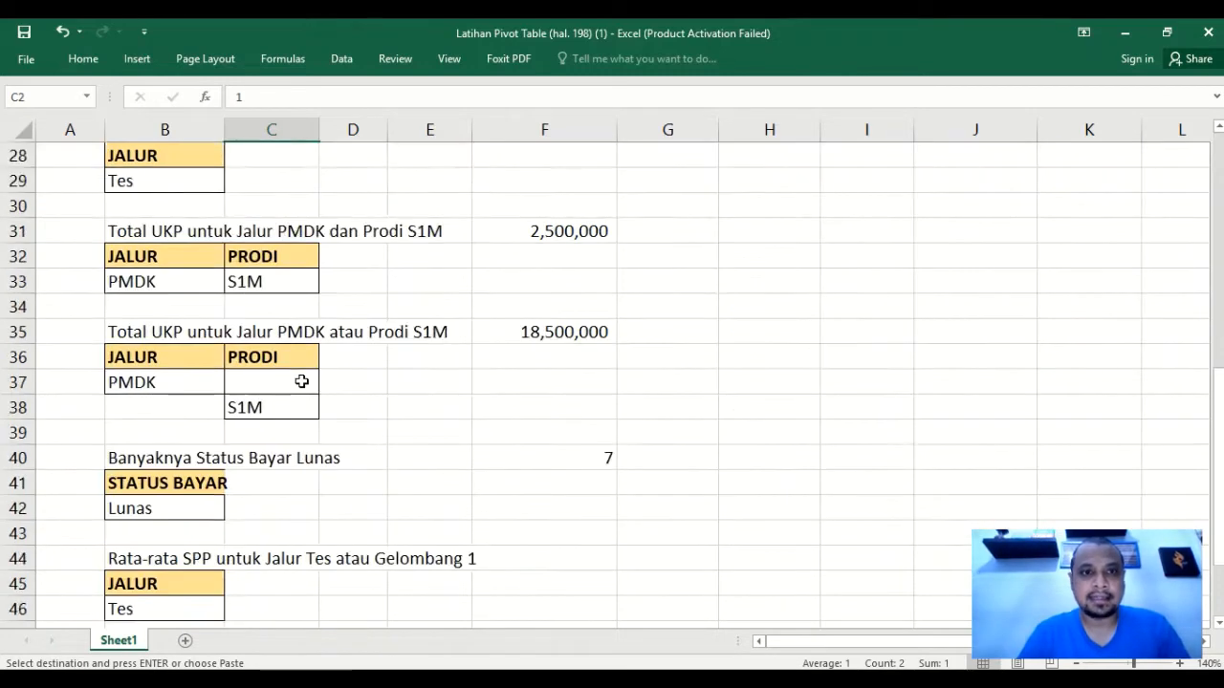
scroll(302, 381, "down", 3)
left_click(268, 355)
key("ctrl+v")
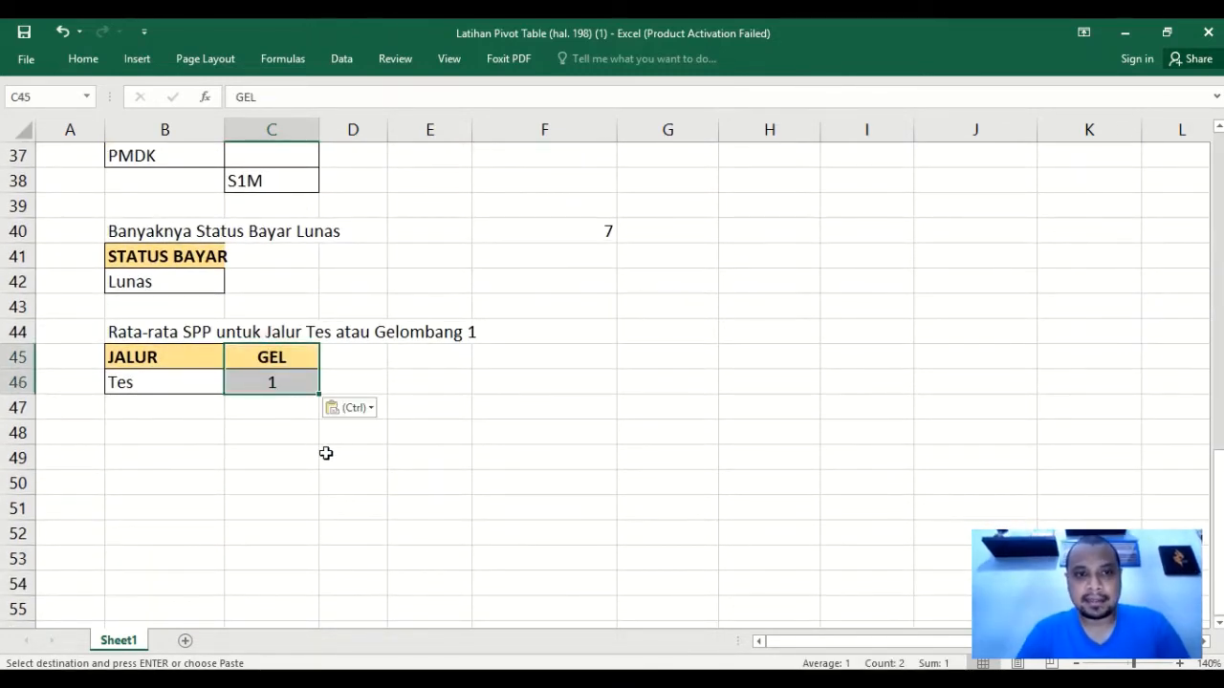
Fill the GEL criterion 1 down from C46 to C47 and clear C46, leaving it one row below Tes.
left_click(300, 461)
left_click(306, 386)
left_click(298, 405)
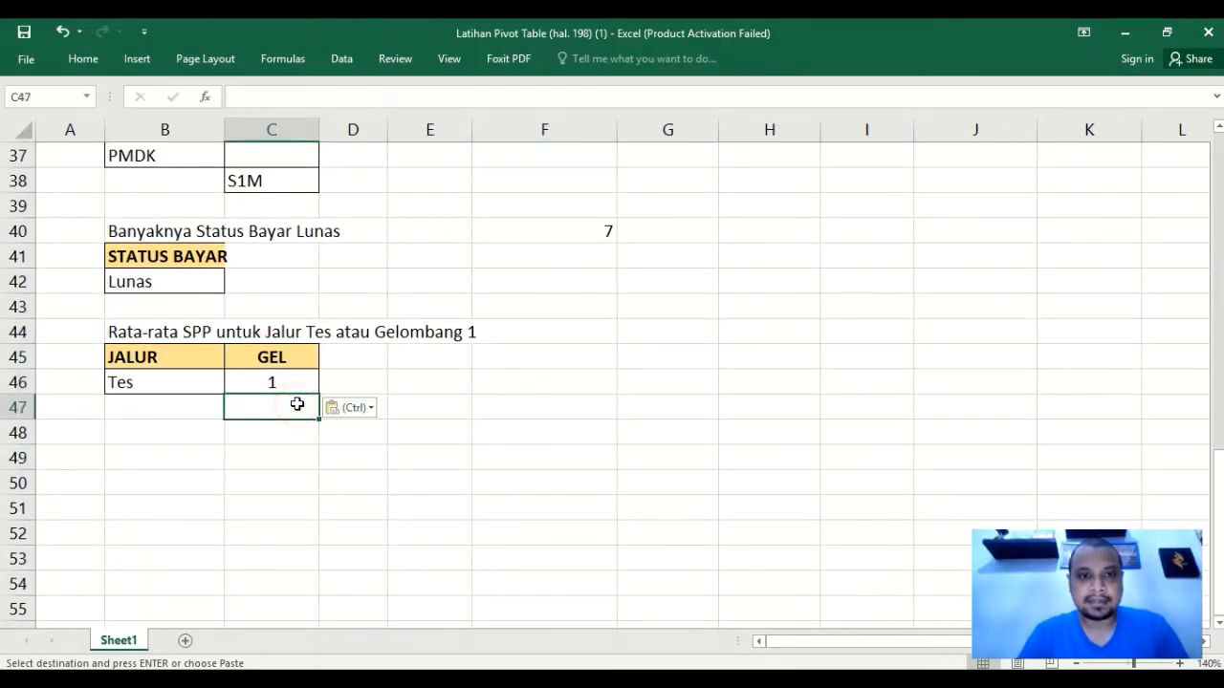
left_click(308, 391)
left_click_drag(315, 395, 317, 417)
left_click(262, 383)
key("Delete")
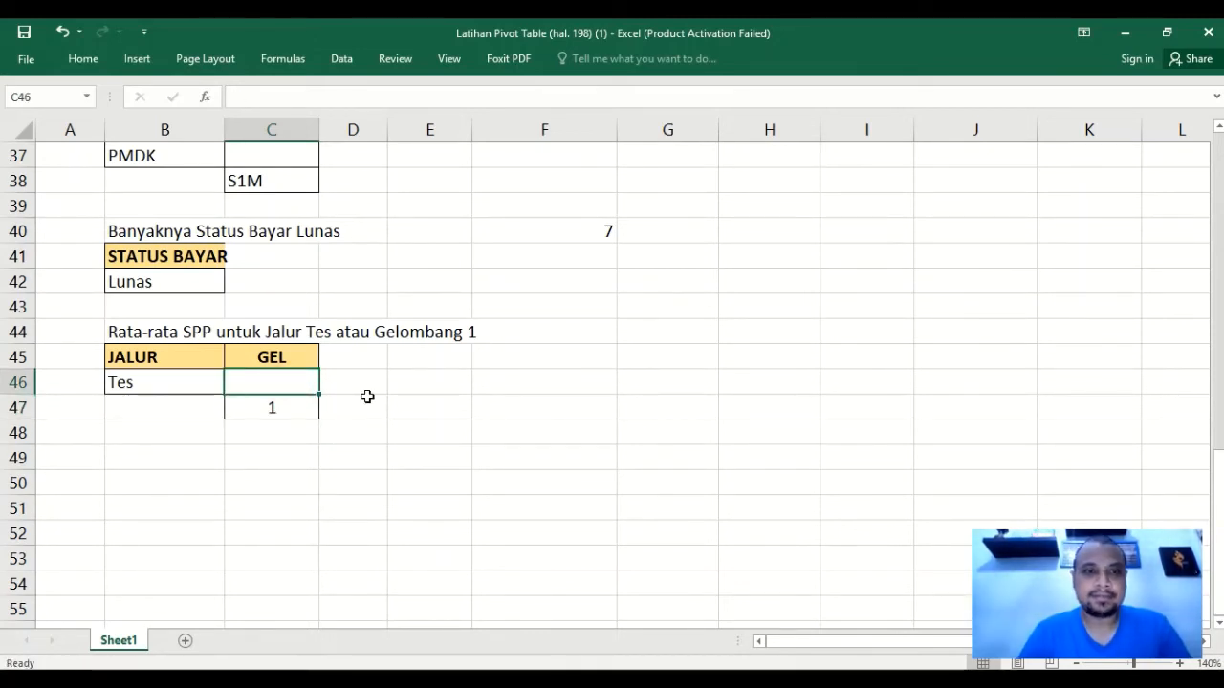
Make the word "atau" bold within the label in B44.
key("Down")
key("Left")
key("Right")
key("Up")
key("Up")
key("Right")
key("Up")
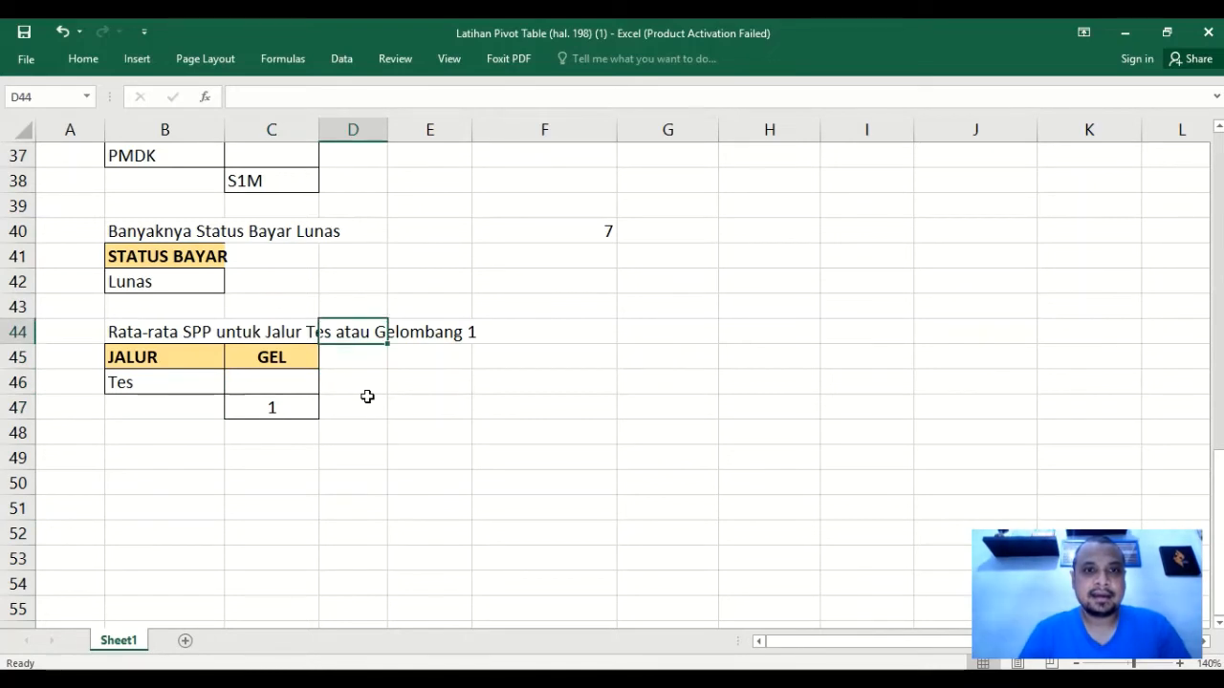
key("Left")
key("Left")
key("F2")
key("Left")
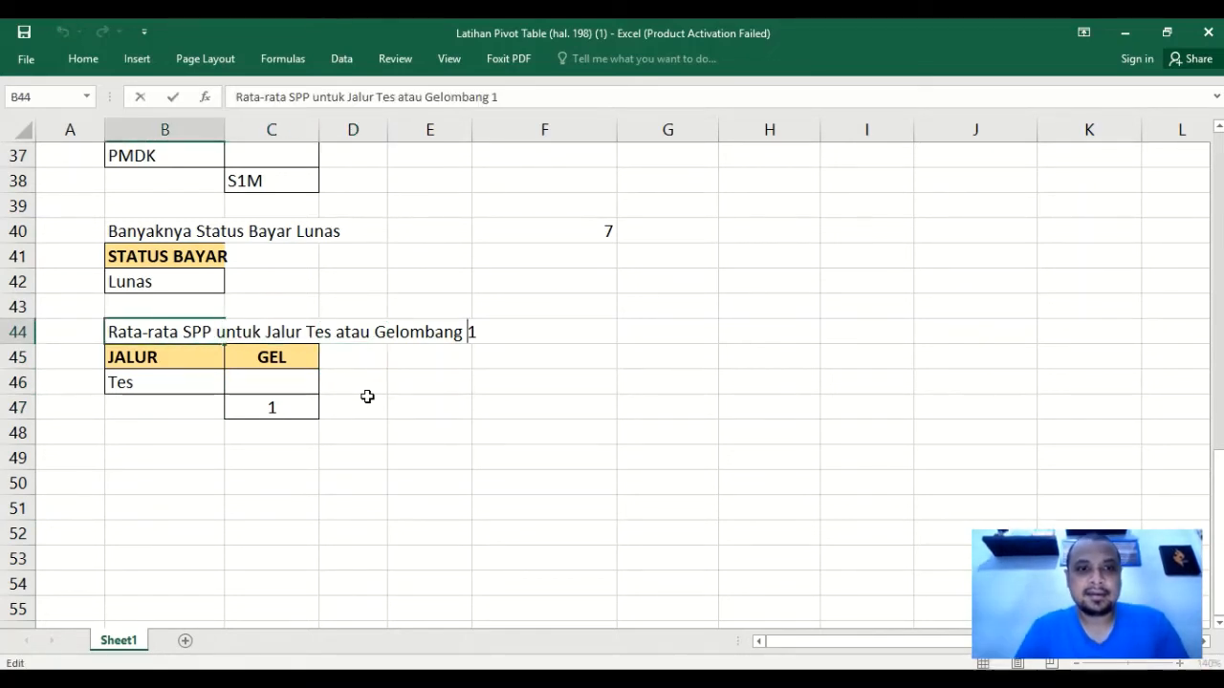
key("Left")
key("Left")
key("Left")
key("Left")
key("Left")
key("Left")
key("Left")
key("Left")
key("Left")
key("Left")
key("shift+Left")
key("shift+Left")
key("shift+Left")
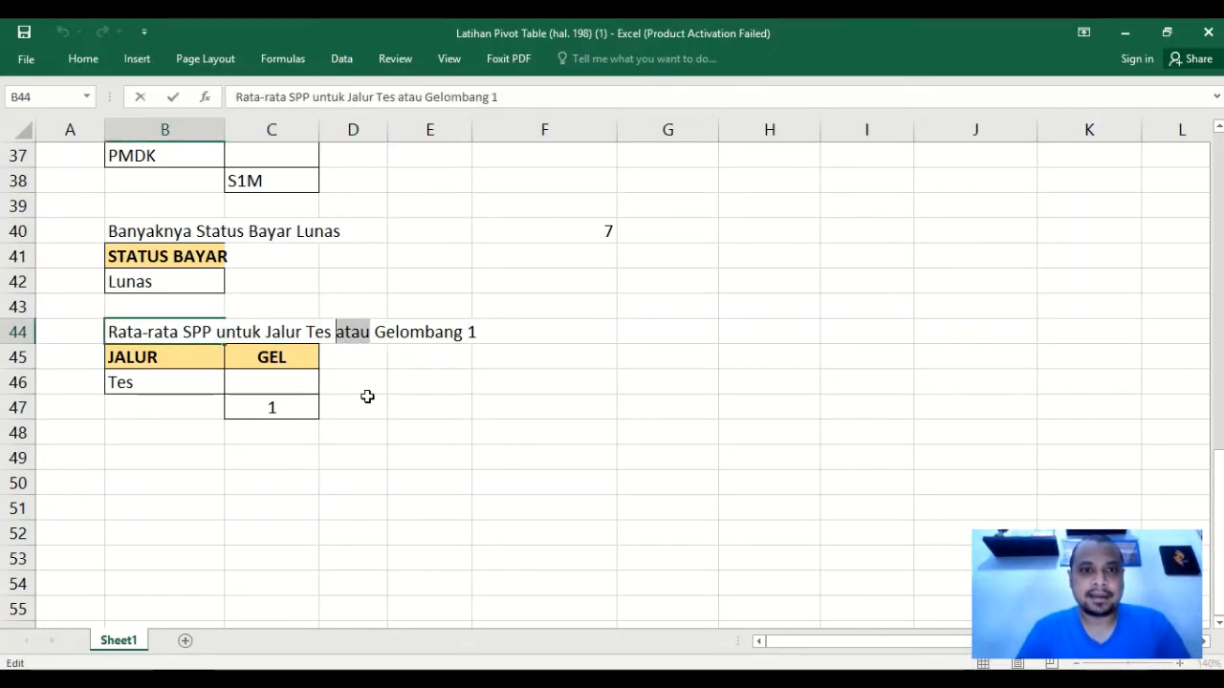
key("ctrl+b")
key("Return")
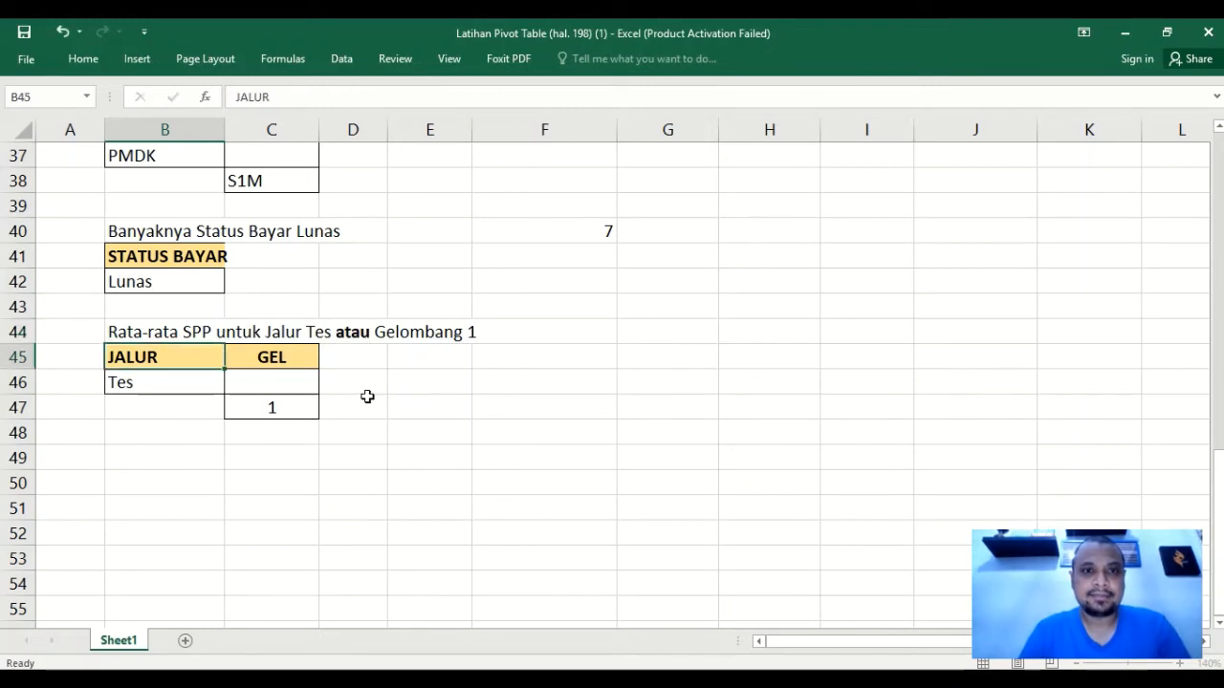
Start a DAVERAGE formula in F44 with A1:K16 as the database.
key("Down")
key("Right")
key("Right")
key("Right")
key("Right")
key("Right")
key("Up")
key("Up")
key("Left")
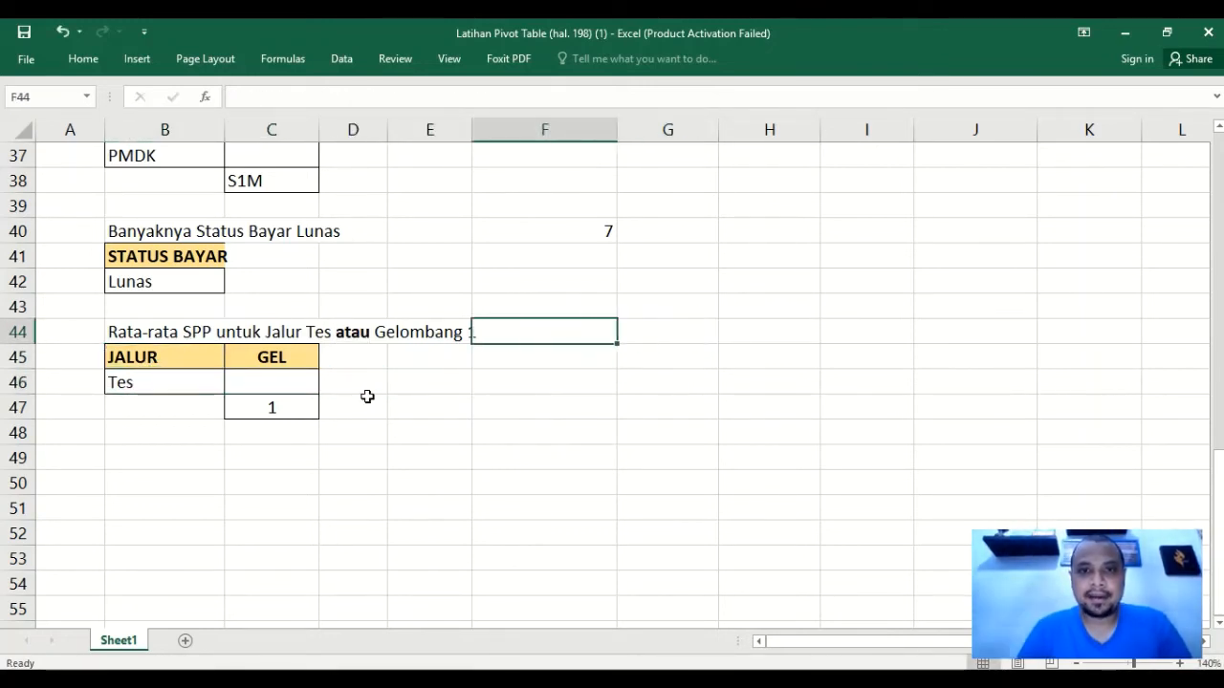
type("=dav")
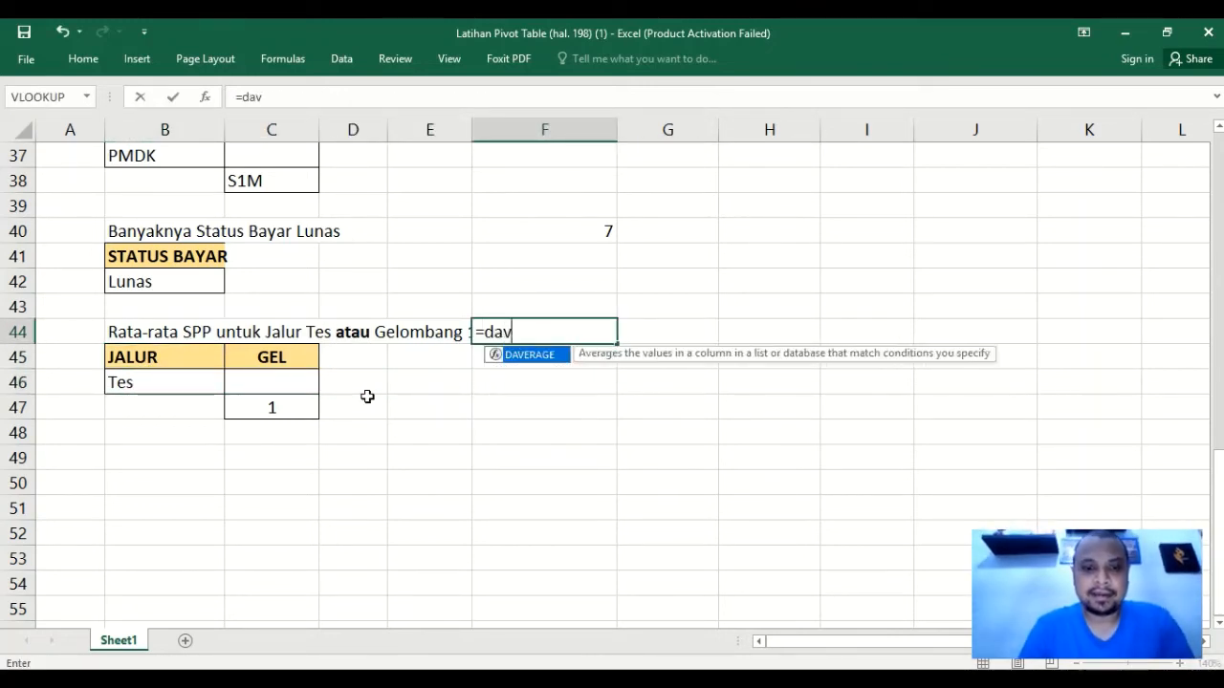
type("erage(")
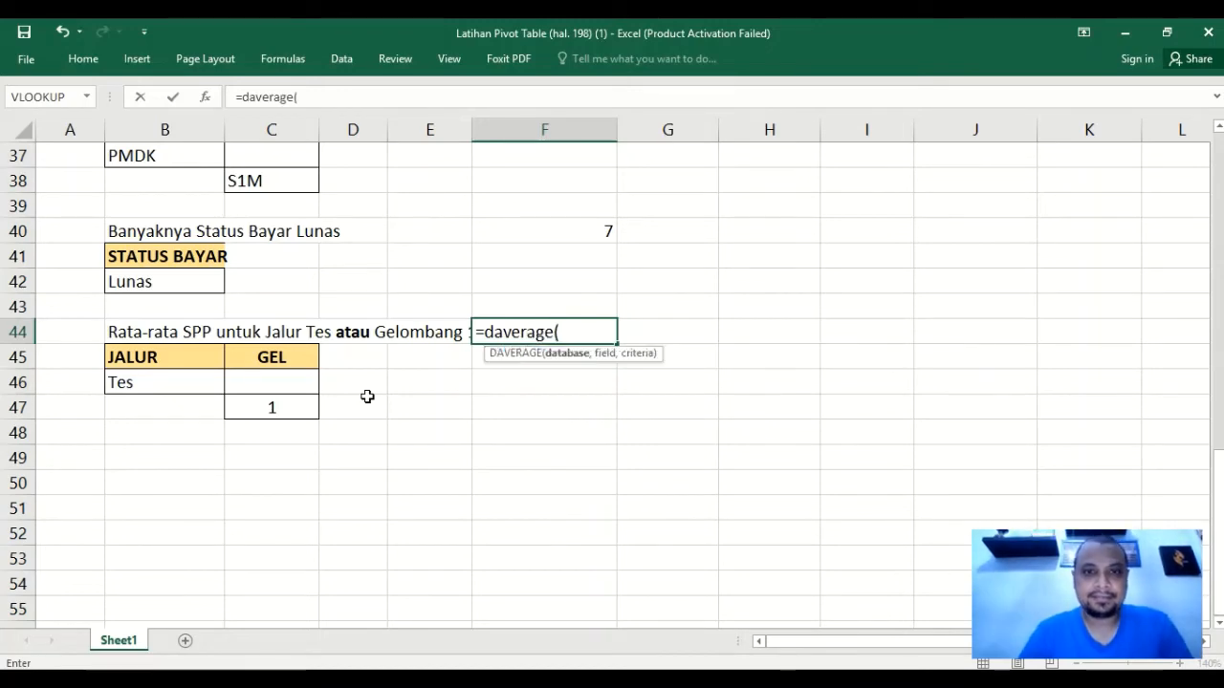
scroll(367, 397, "up", 12)
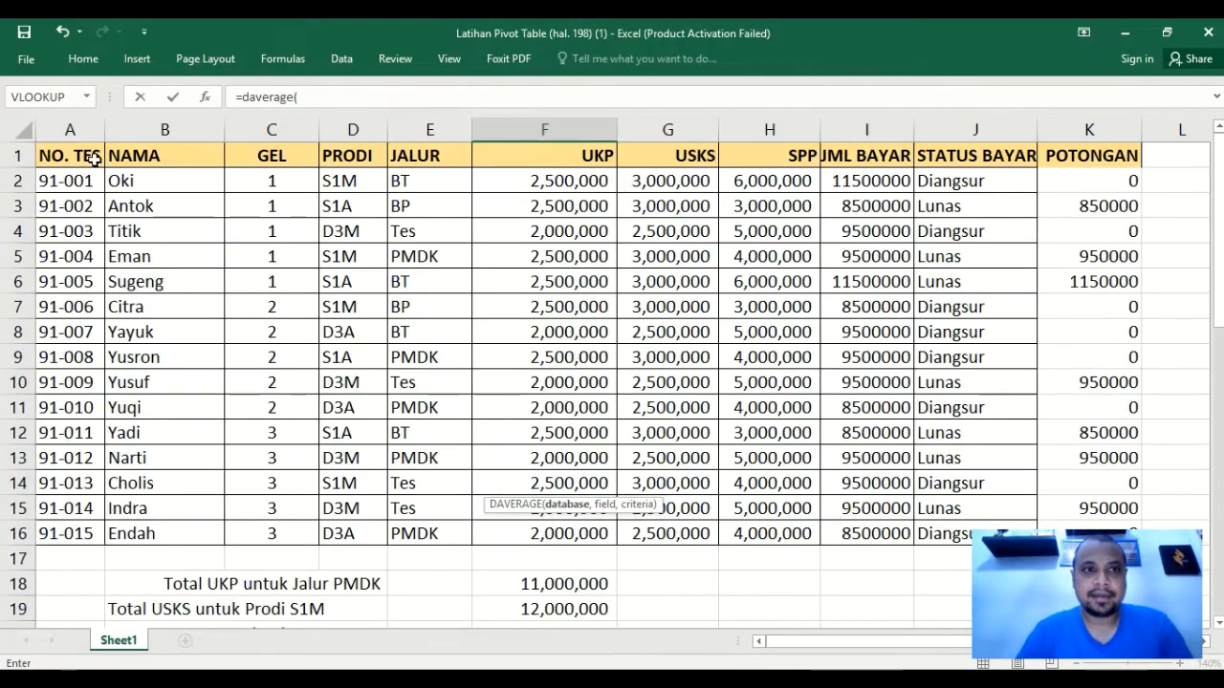
left_click_drag(71, 158, 1090, 534)
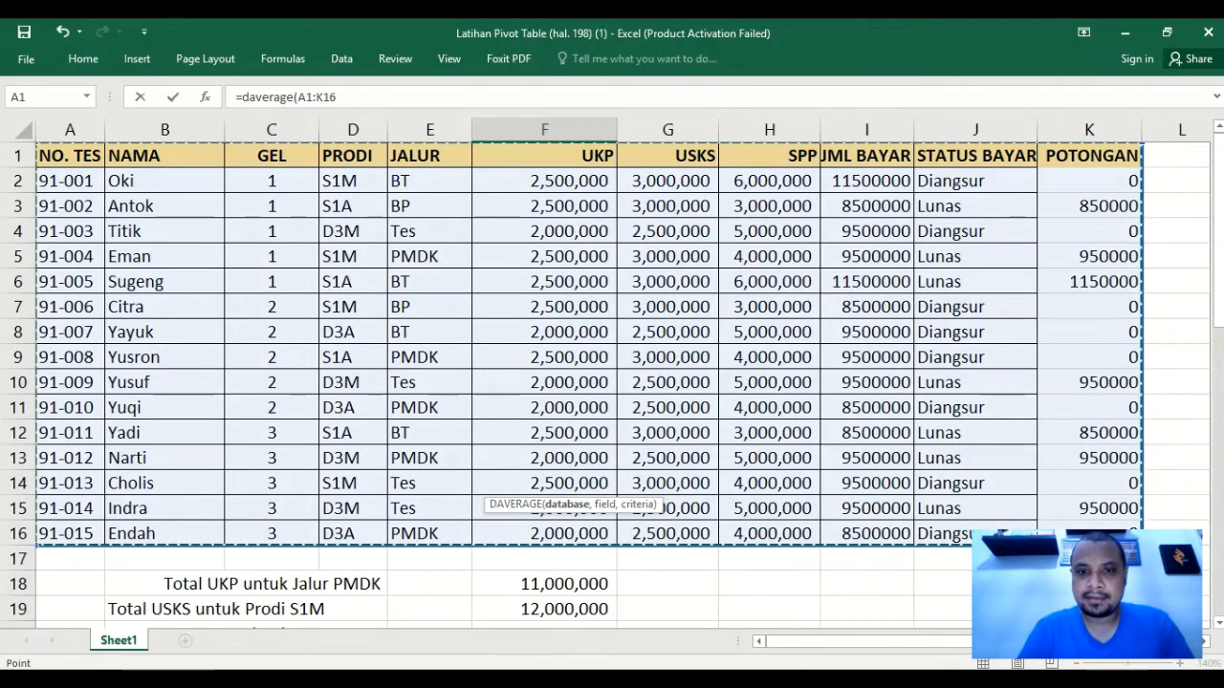
type(",")
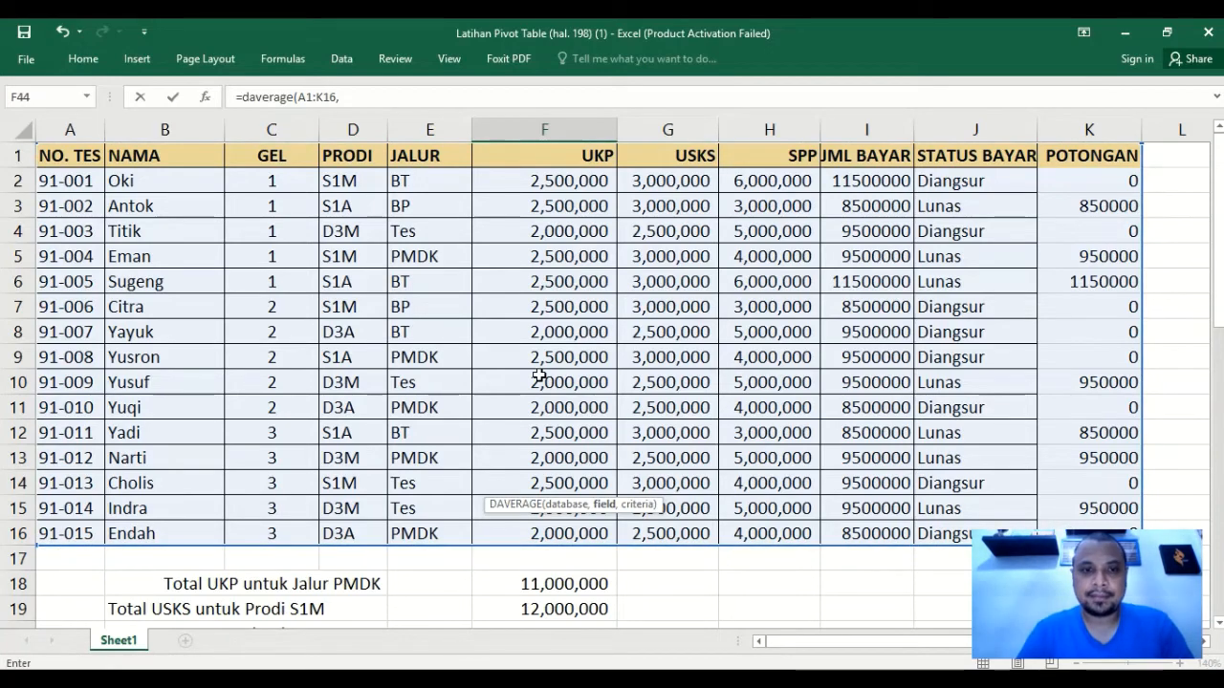
Complete the DAVERAGE formula with the SPP header H1 as field and B45:C47 as criteria.
scroll(539, 375, "down", 13)
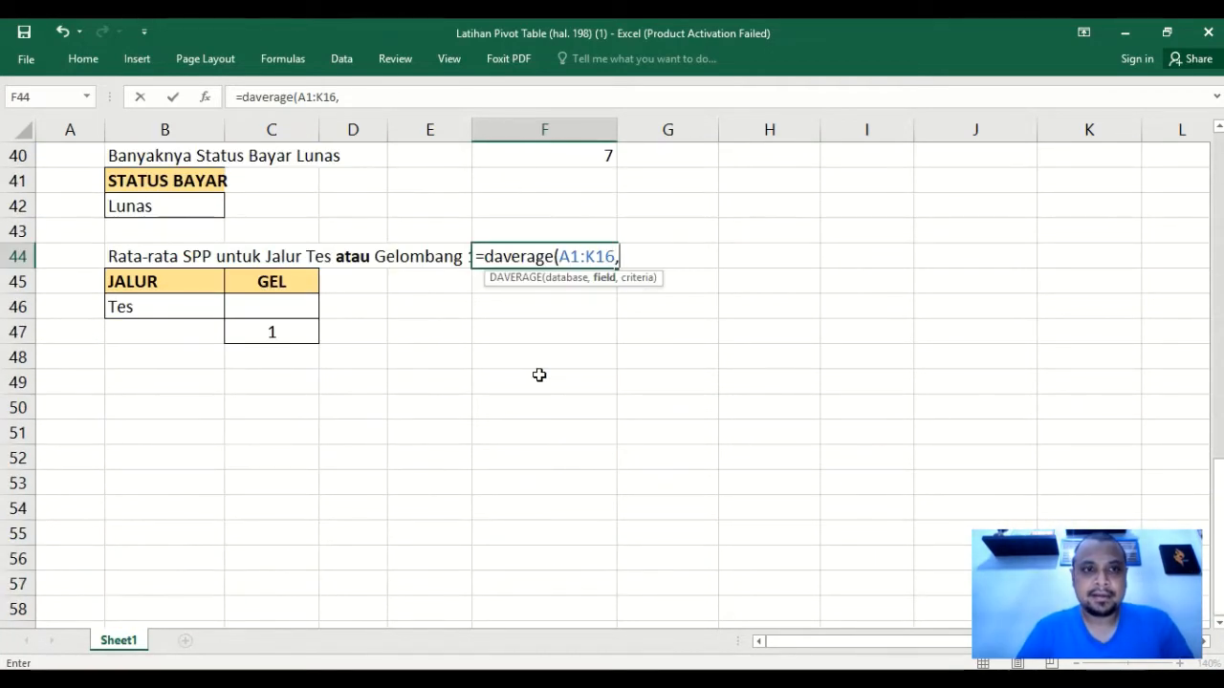
scroll(539, 374, "up", 13)
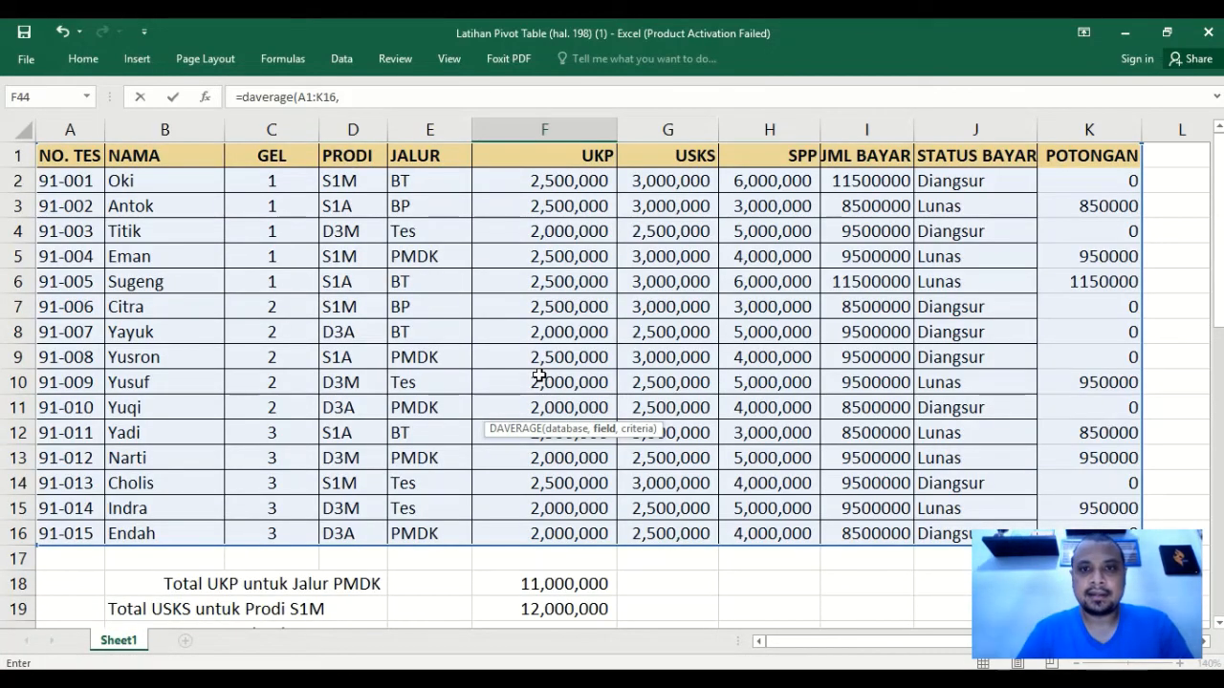
left_click(752, 163)
type(",")
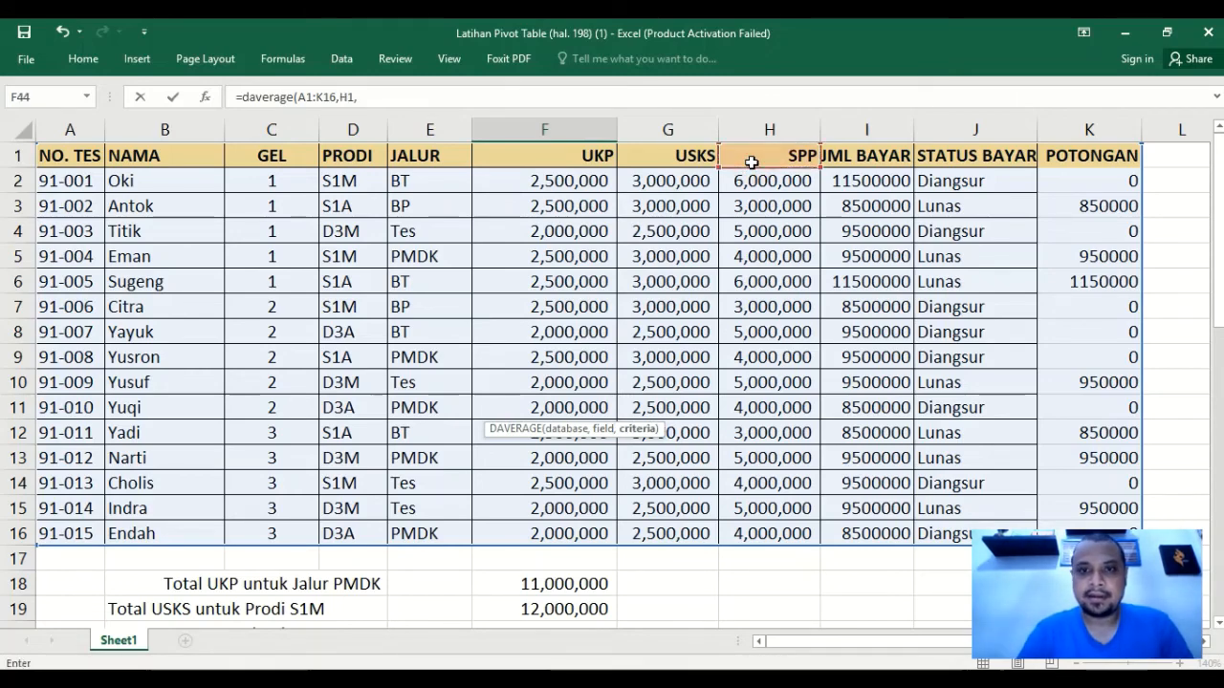
scroll(618, 405, "down", 11)
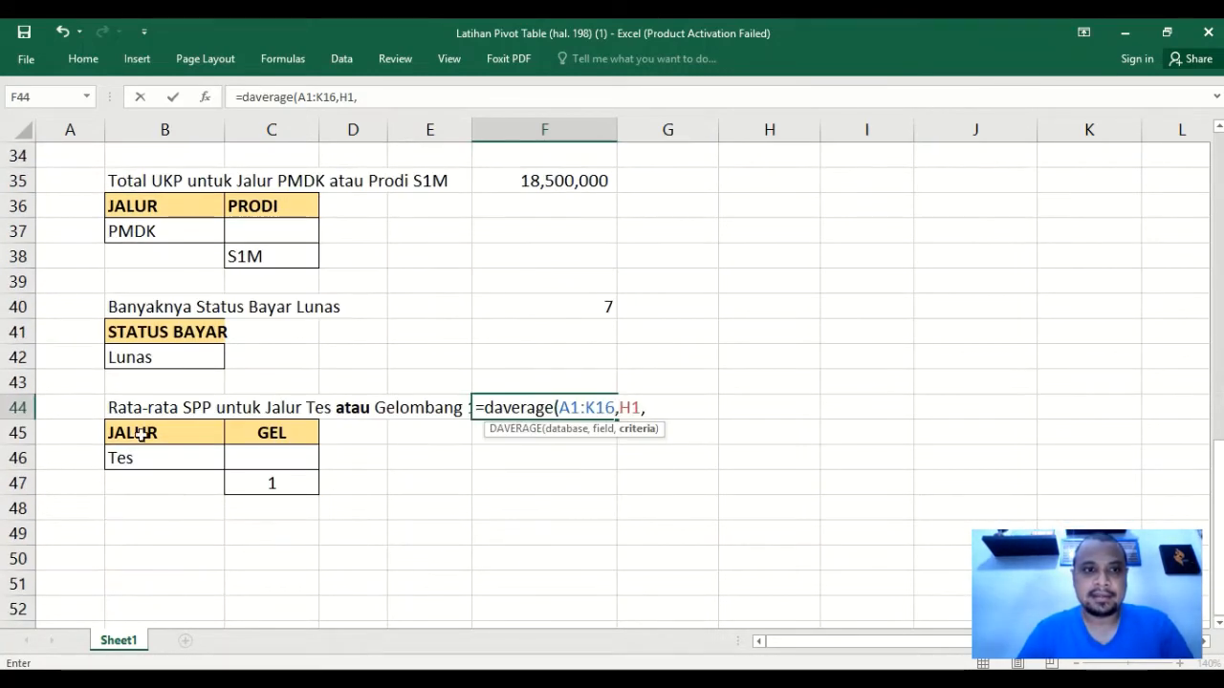
left_click_drag(140, 435, 290, 486)
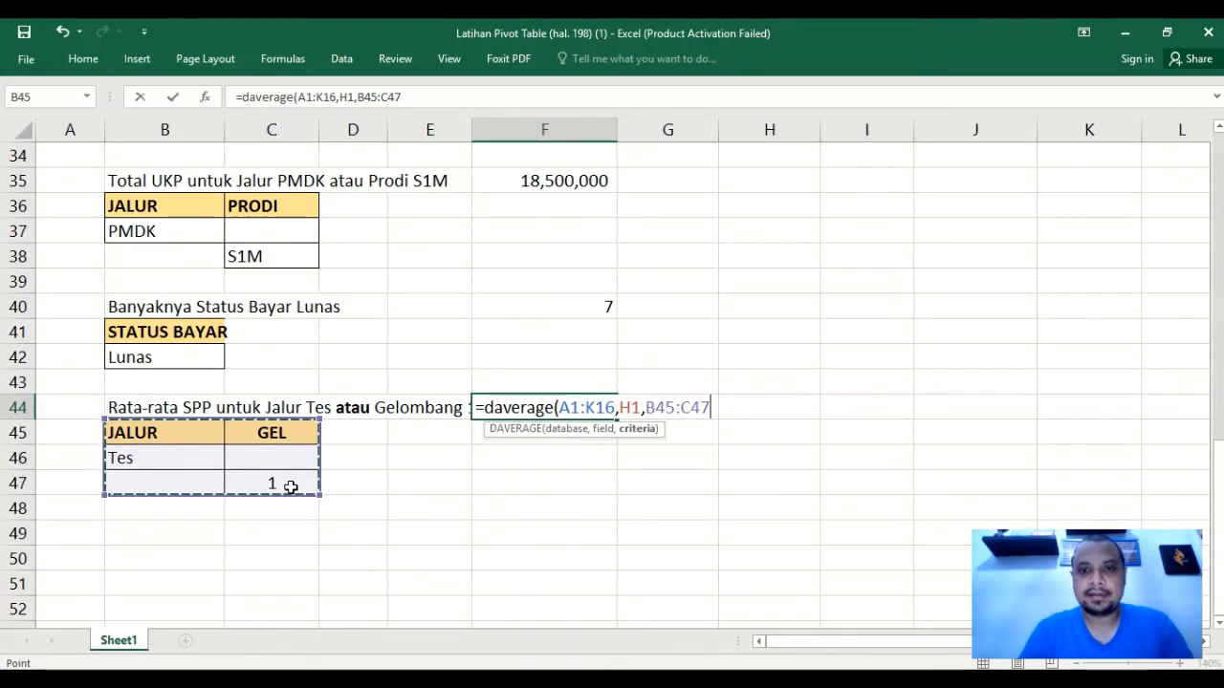
key("Return")
key("Up")
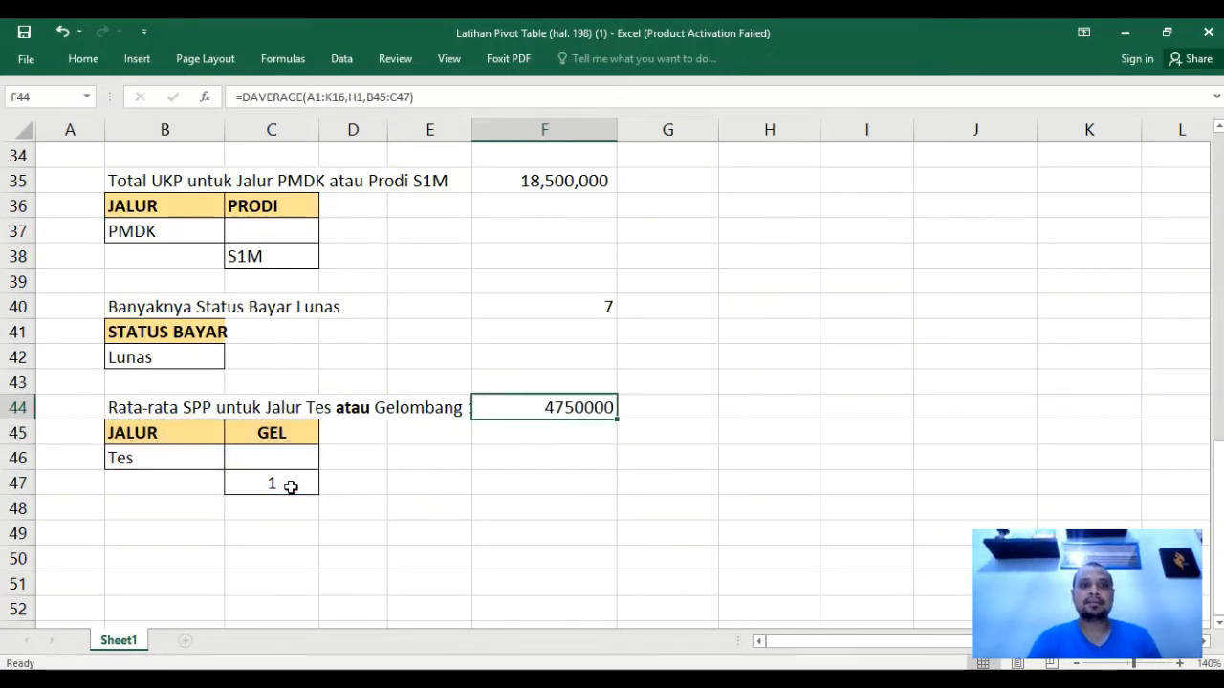
Examine the Tes criterion in B46 and the GEL criterion in C47 together with the average formula in F44.
key("Left")
key("Left")
key("Left")
key("Left")
key("Left")
key("Down")
key("Down")
key("Right")
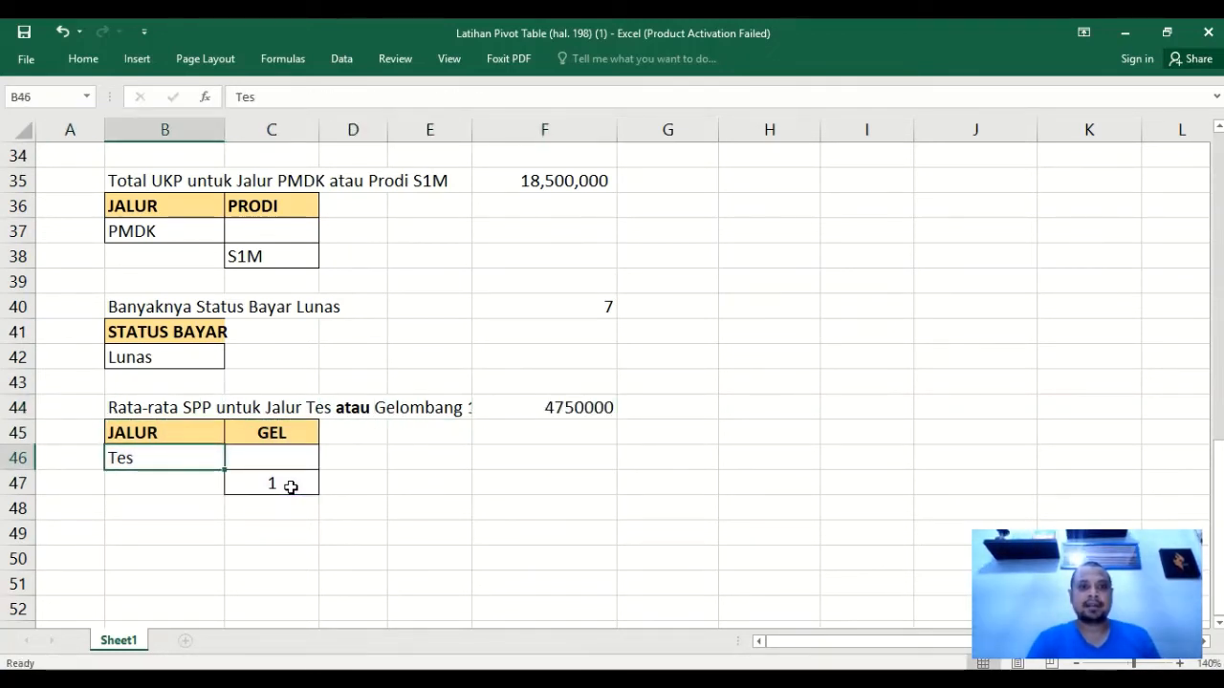
key("Down")
key("Right")
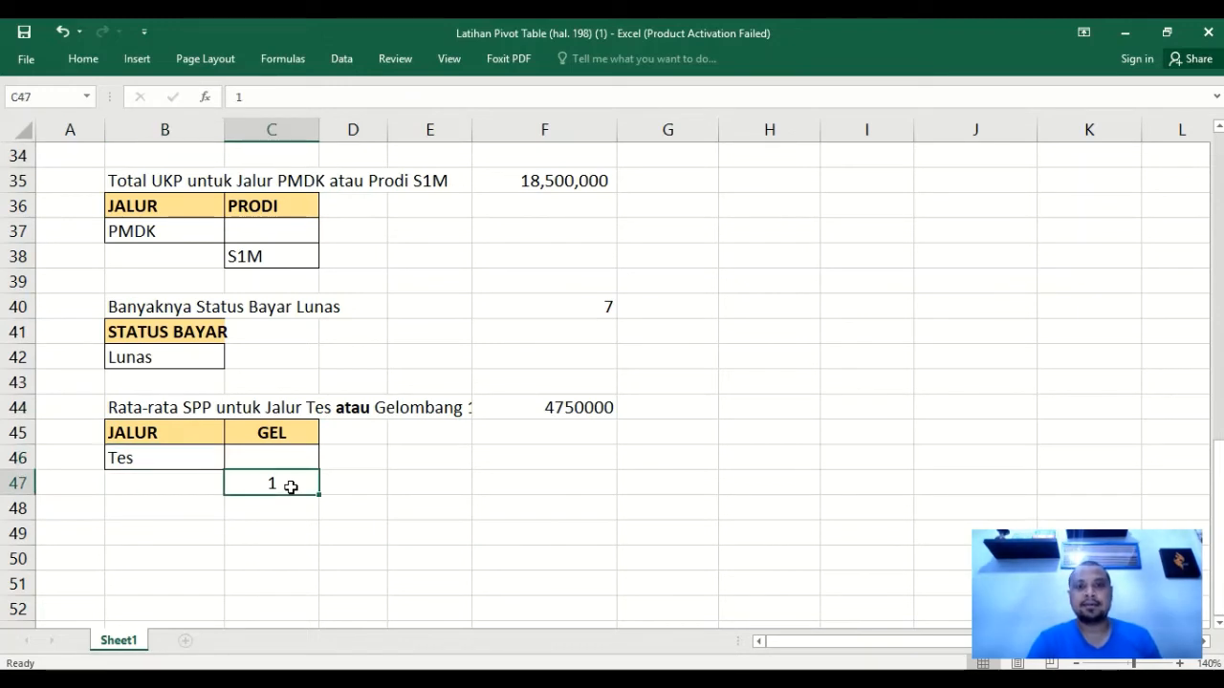
key("Up")
key("Up")
key("Right")
key("Up")
key("Right")
key("Right")
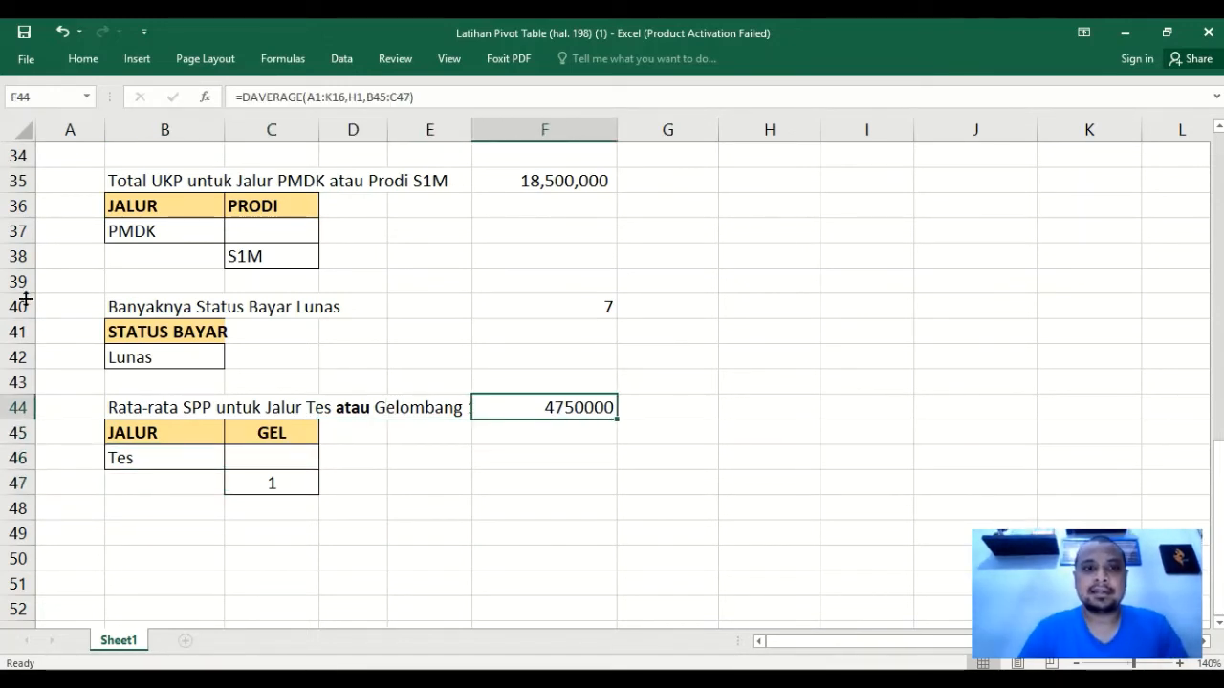
Format the average in F44 with thousands separators and no decimal places.
left_click(83, 60)
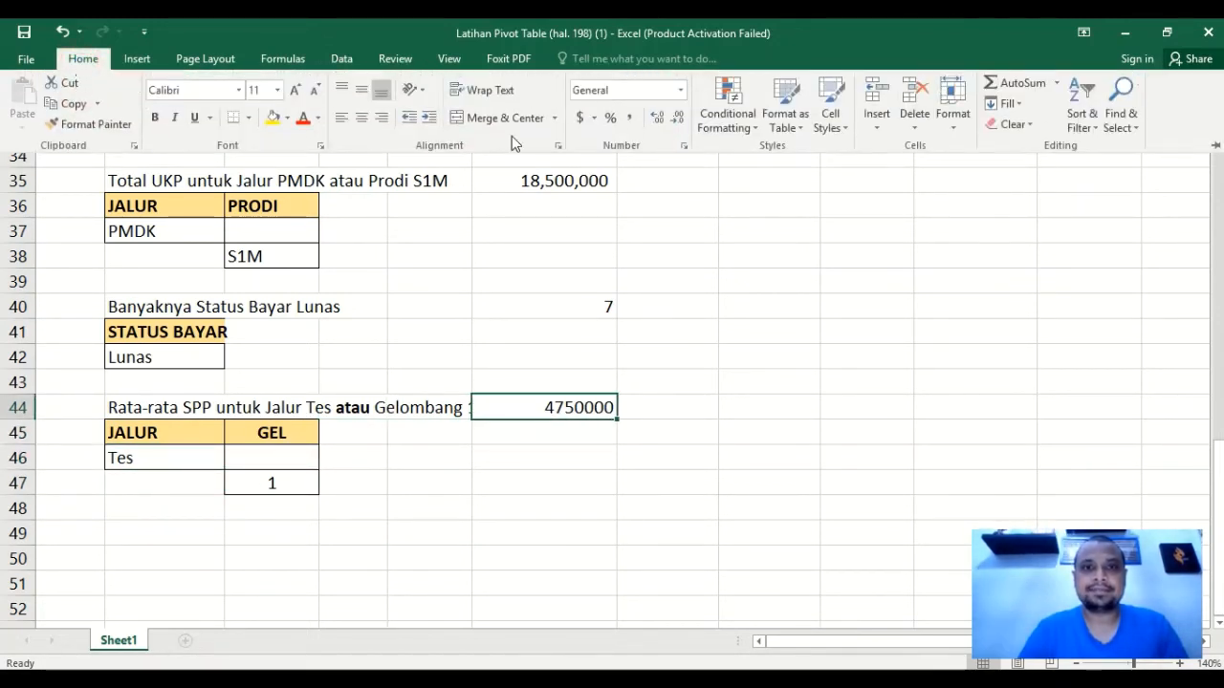
left_click(629, 117)
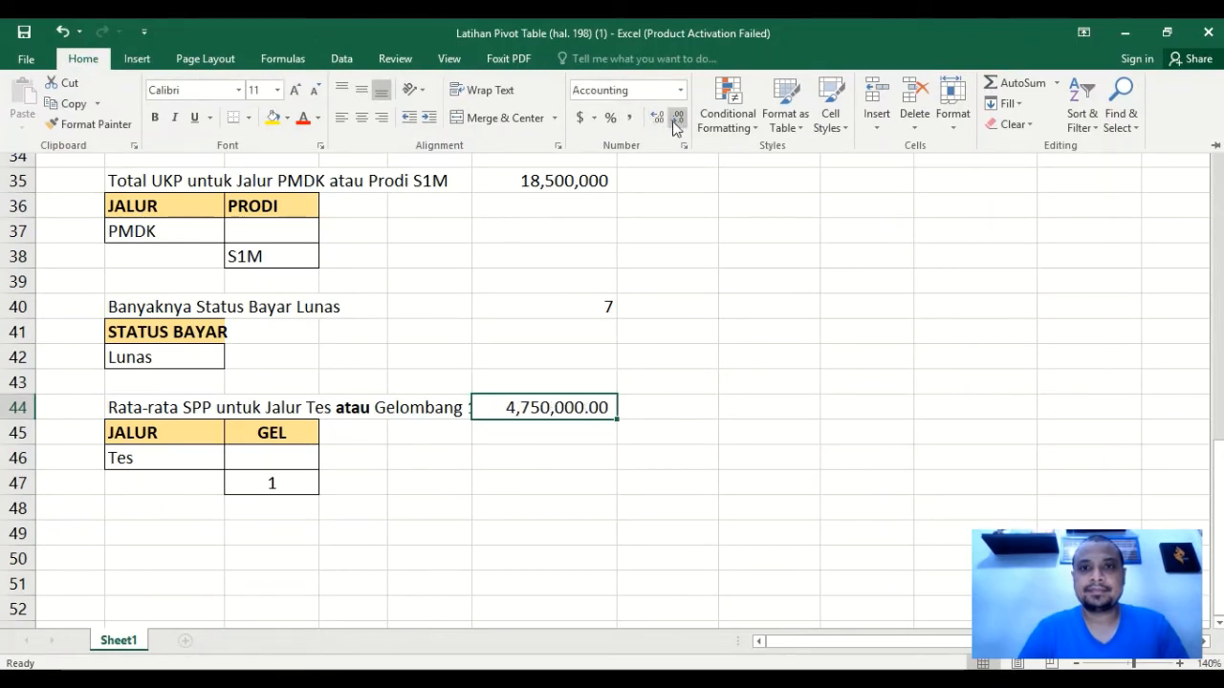
left_click(677, 118)
left_click(678, 118)
left_click(306, 569)
left_click(279, 560)
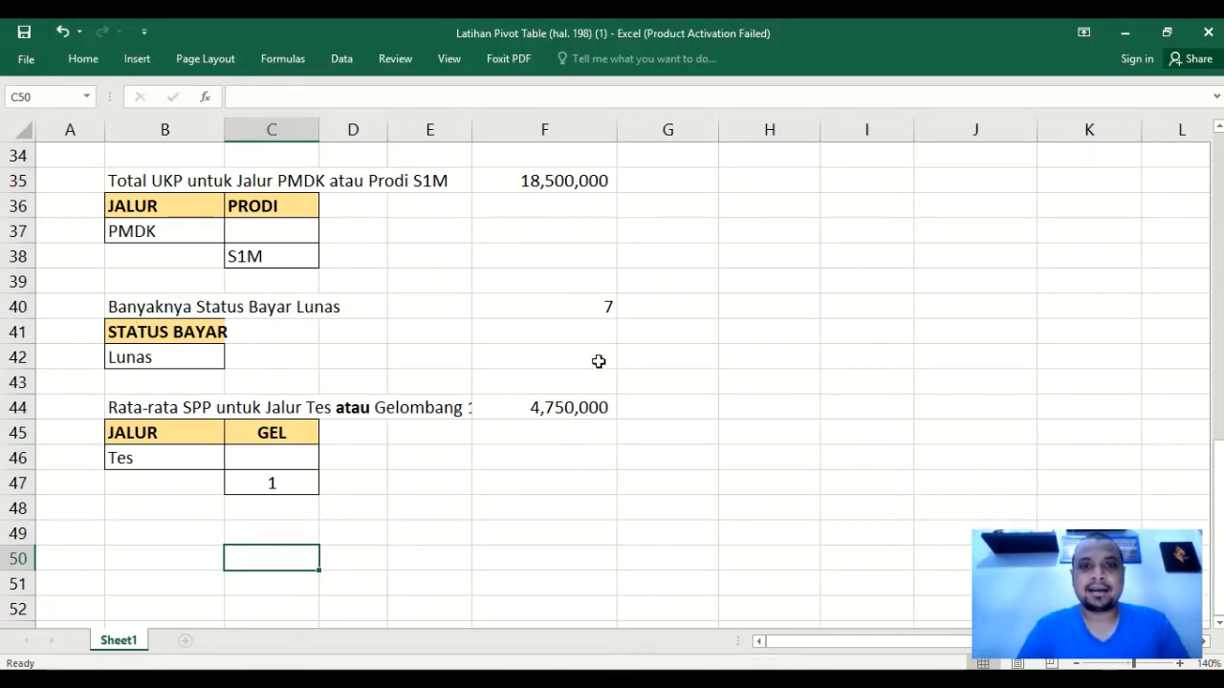
Inspect the field argument F1 of the DCOUNT formula in F40 against the table headers, keeping the formula as it is.
left_click(581, 314)
key("F2")
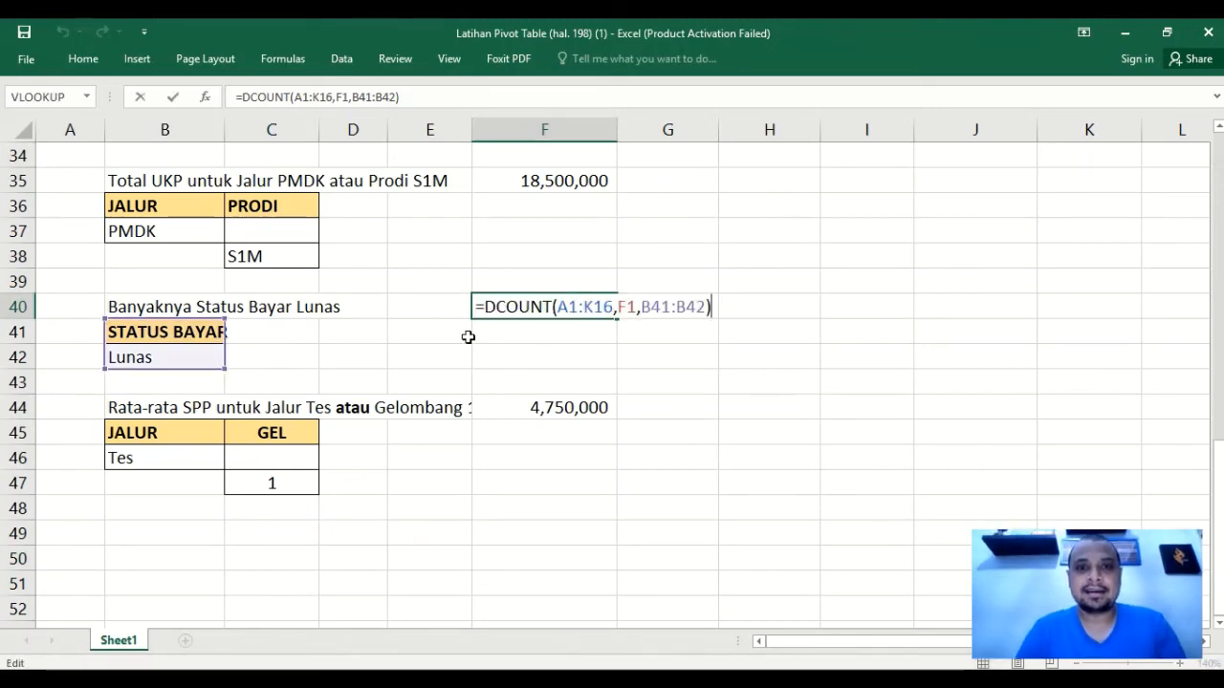
double_click(631, 306)
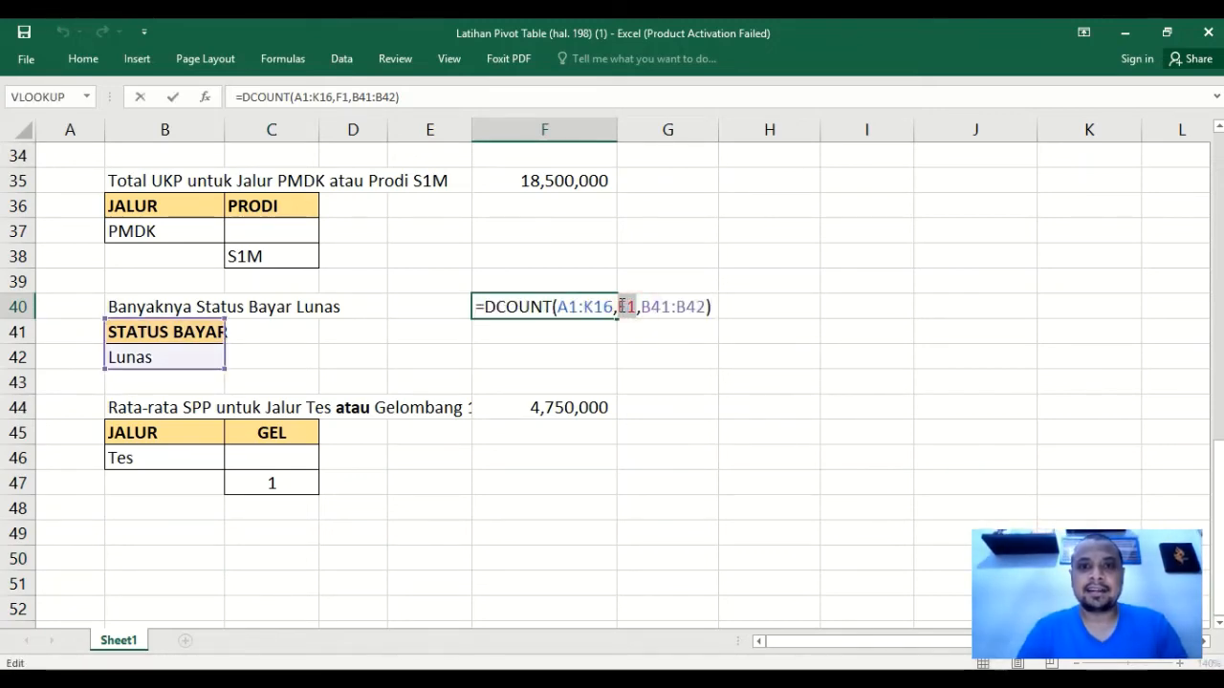
scroll(461, 272, "up", 11)
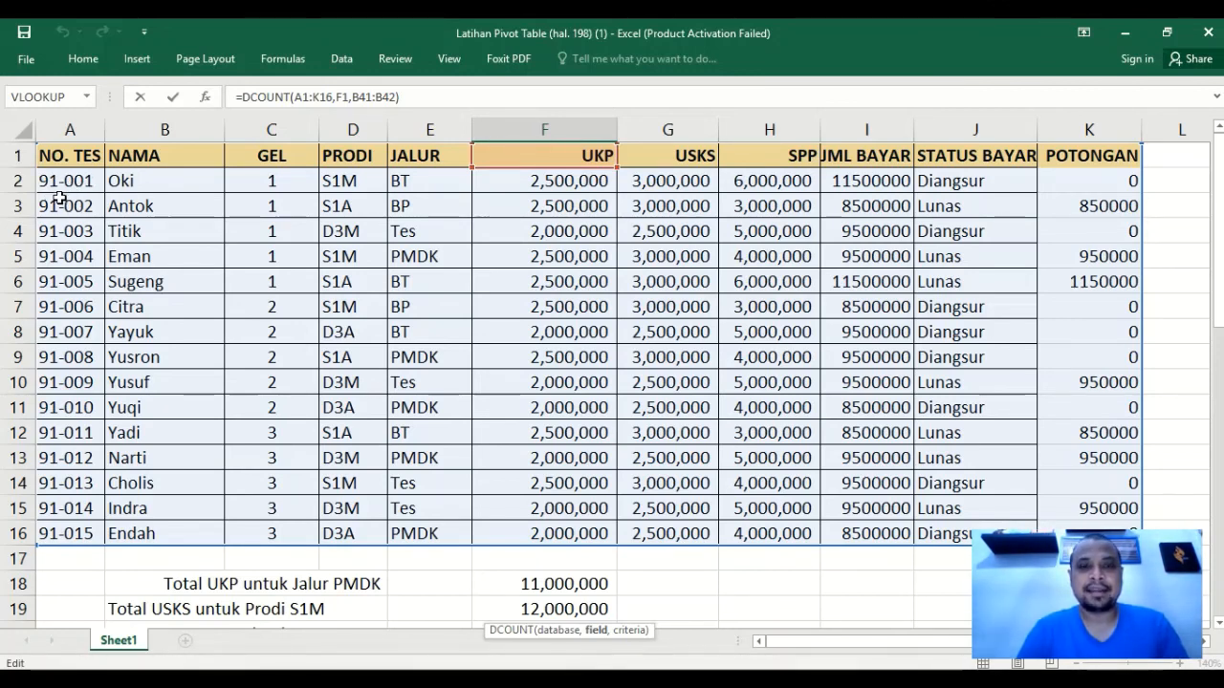
scroll(439, 369, "down", 6)
scroll(439, 370, "down", 5)
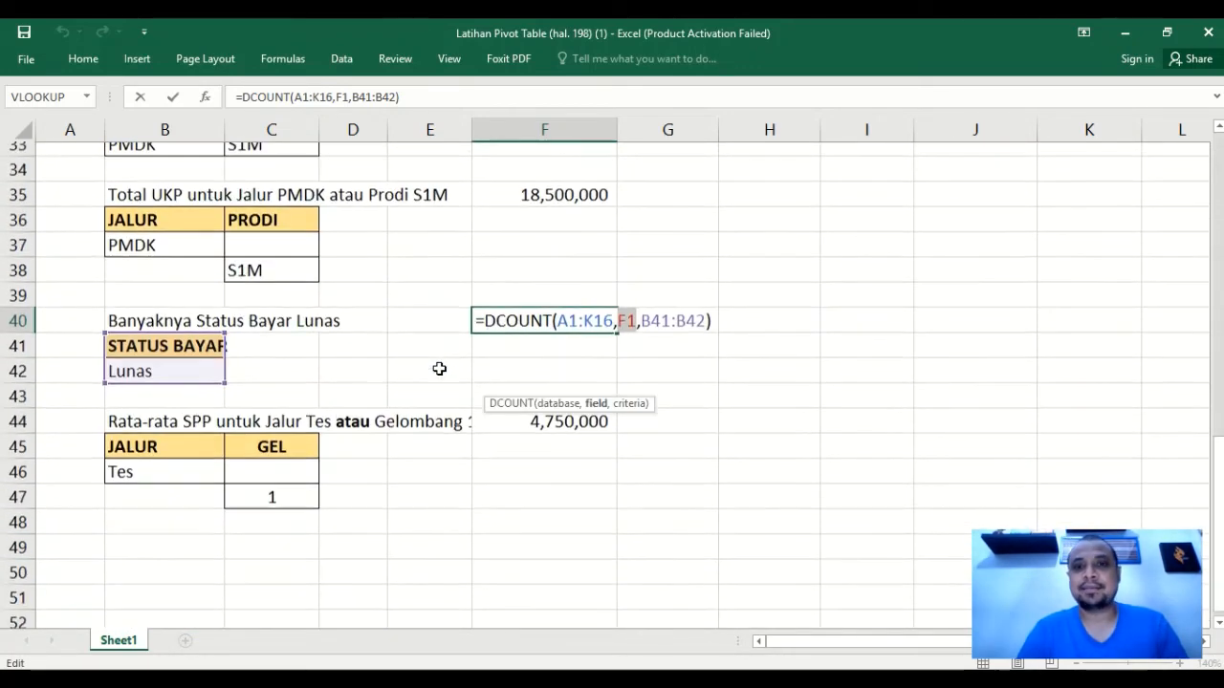
key("Return")
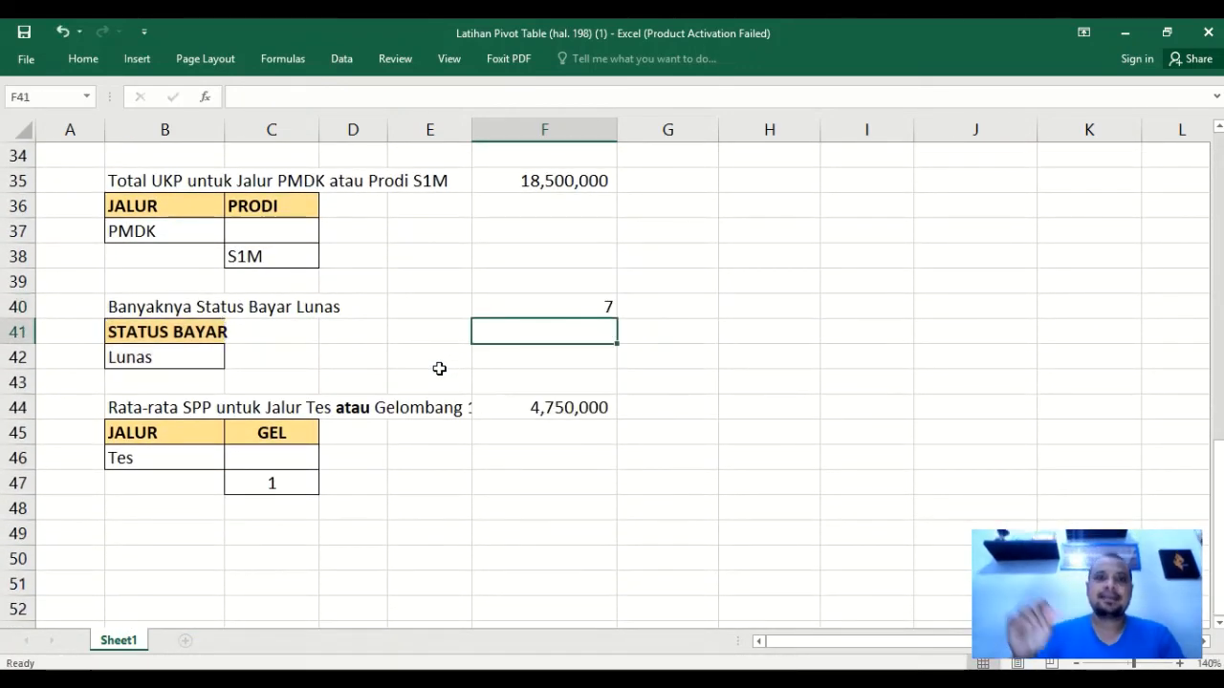